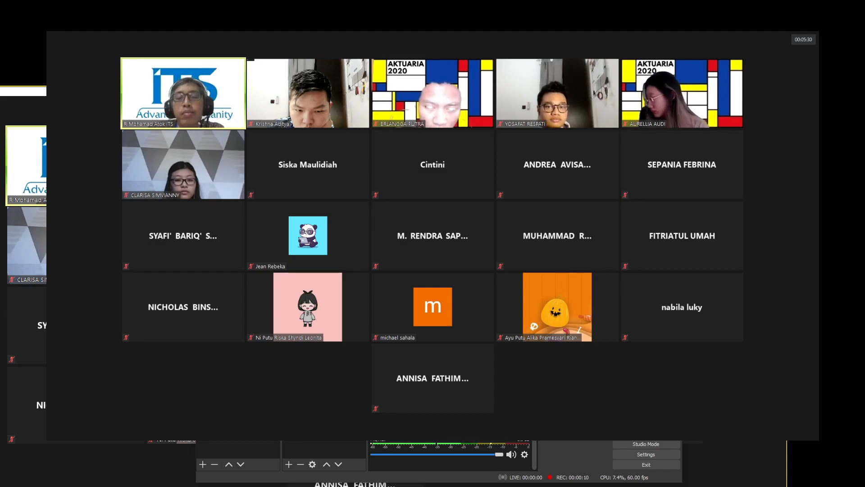
left_click_drag(47, 31, 10, 12)
mouse_move(415, 226)
left_mouse_down()
mouse_move(404, 225)
mouse_move(443, 257)
mouse_move(405, 225)
left_mouse_up()
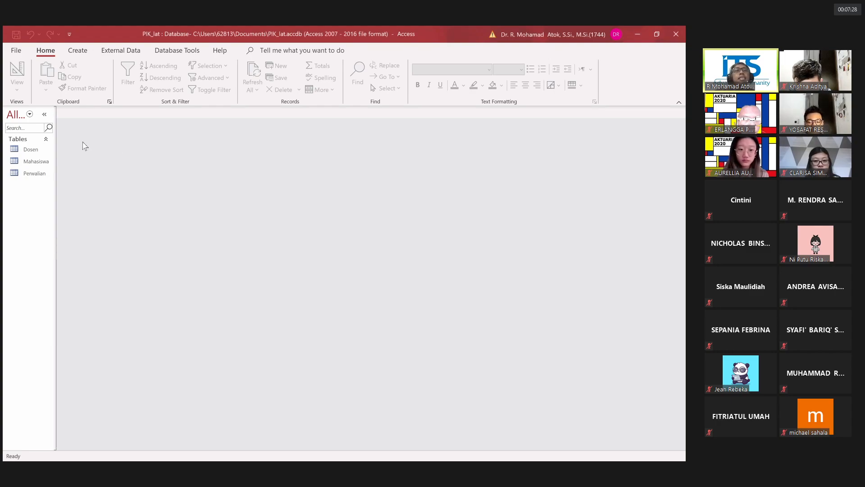
- Create a new table, save it as MK and show it in Design View
left_click(17, 51)
left_click(17, 54)
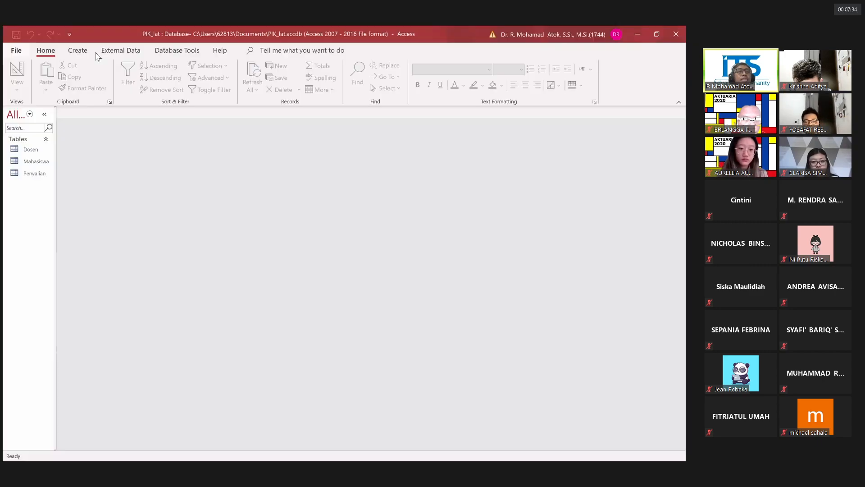
left_click(77, 51)
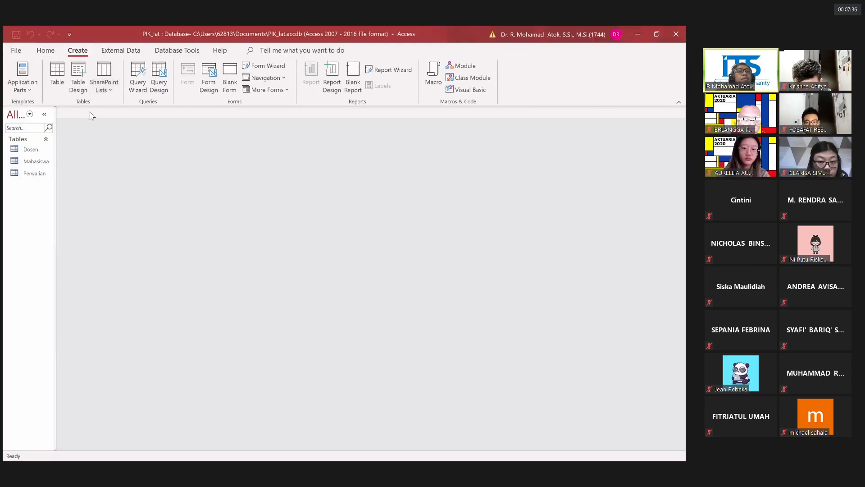
left_click(58, 74)
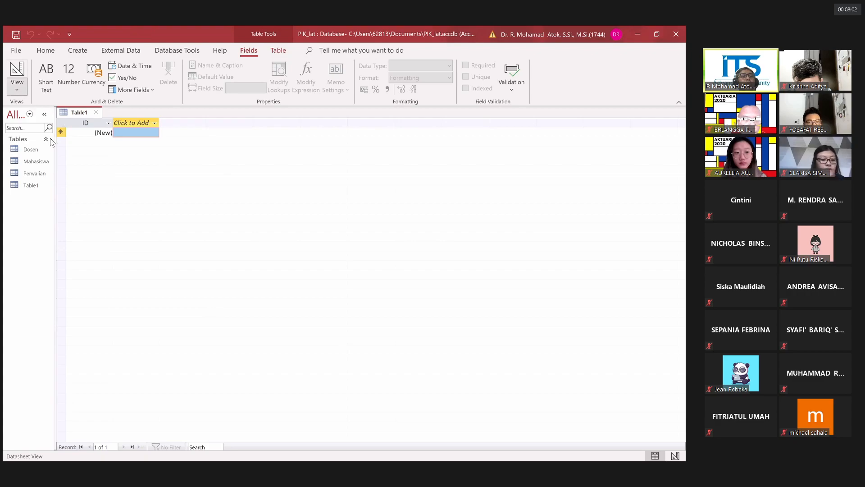
left_click(17, 86)
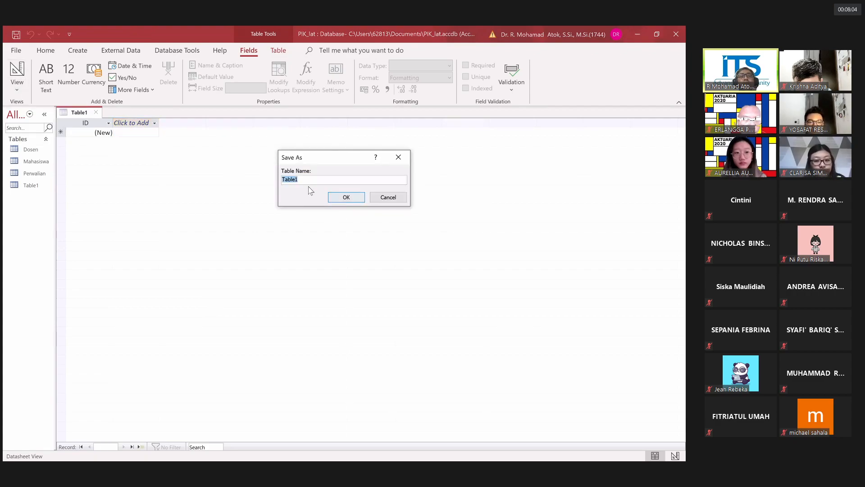
type("MK")
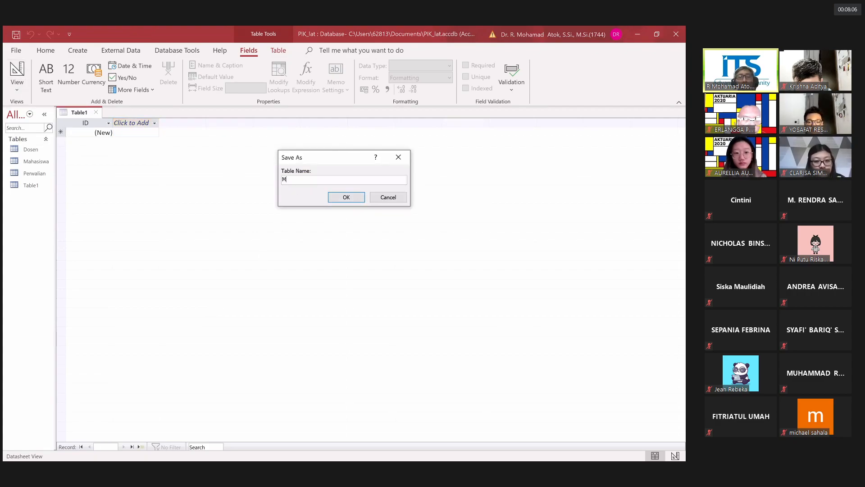
left_click(349, 201)
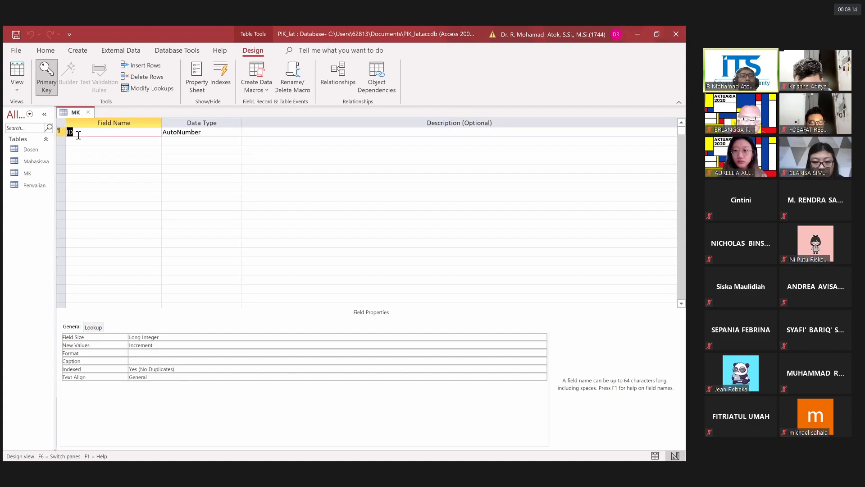
- Rename the ID field to Kode and set its data type to Short Text
type("Kode")
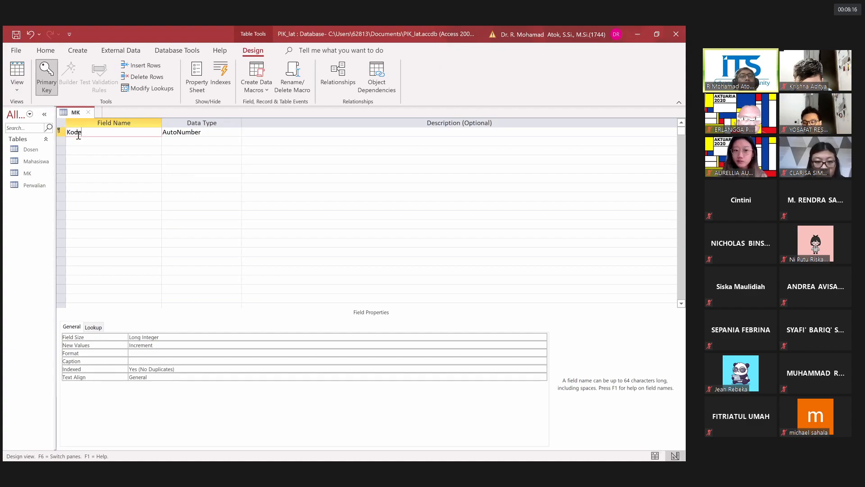
left_click(196, 132)
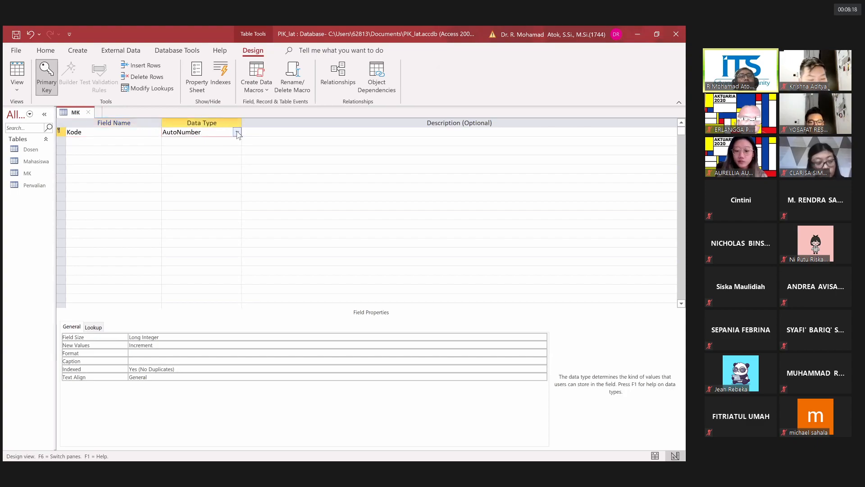
left_click(237, 133)
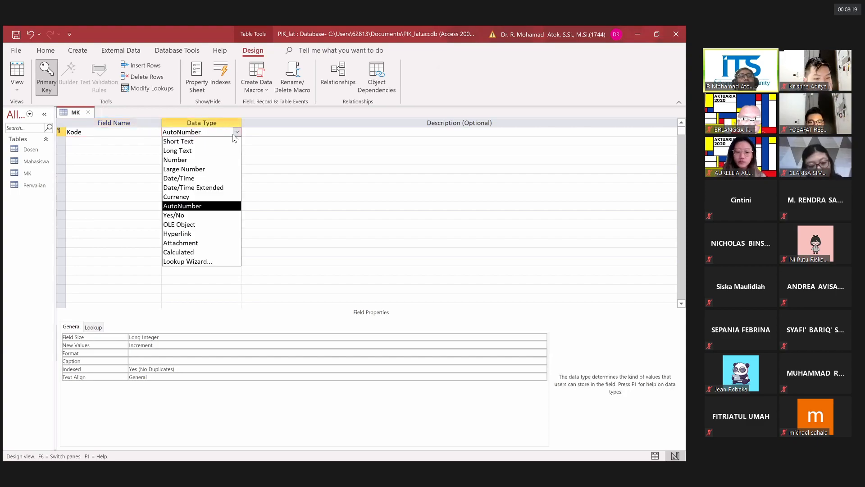
left_click(205, 141)
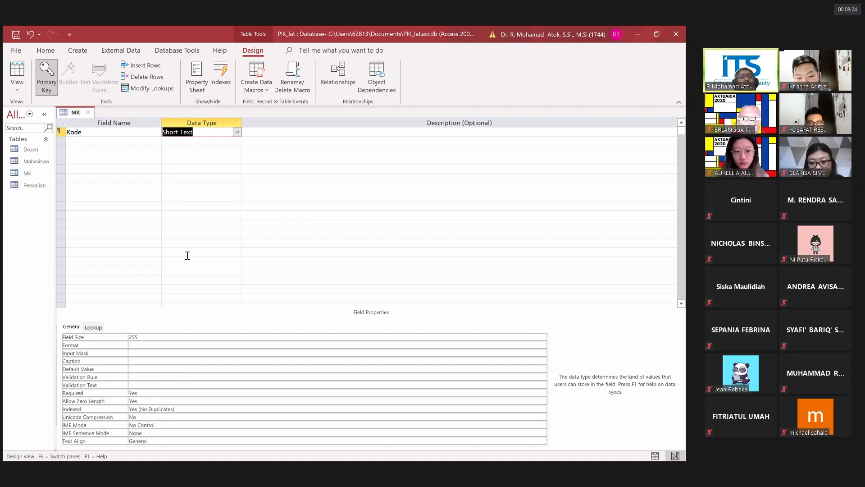
- Set the field size of the Kode field to 8
left_click(146, 337)
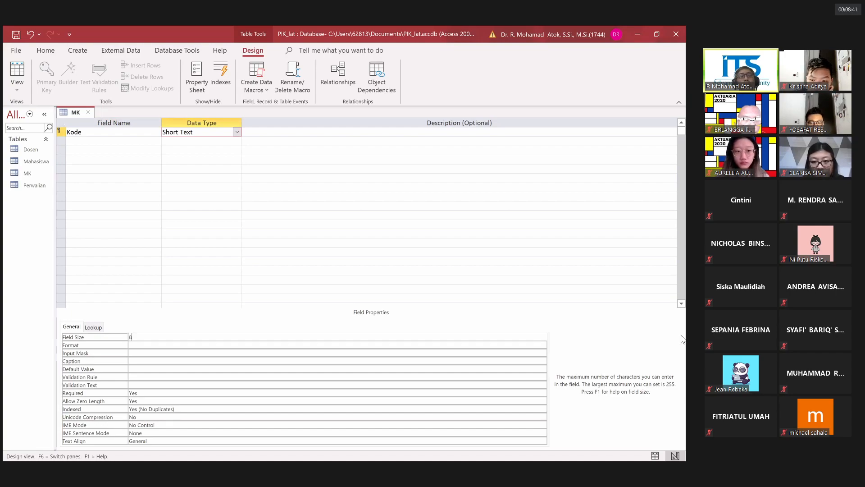
type("8")
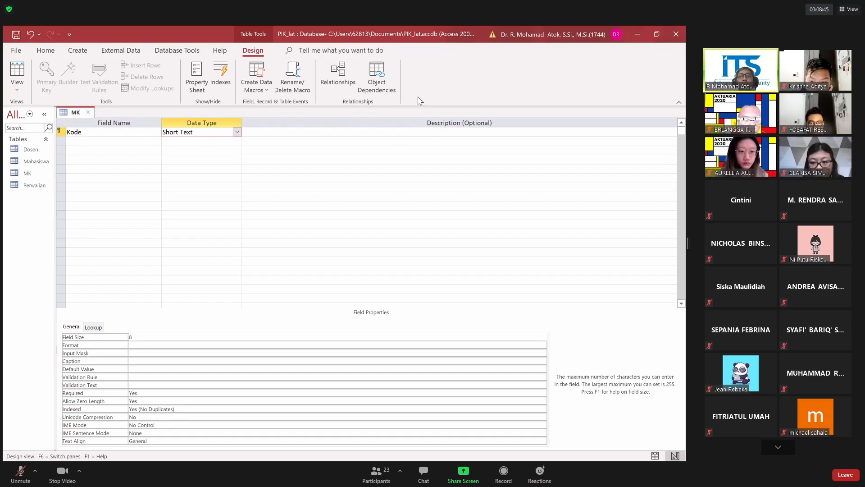
left_click(392, 121)
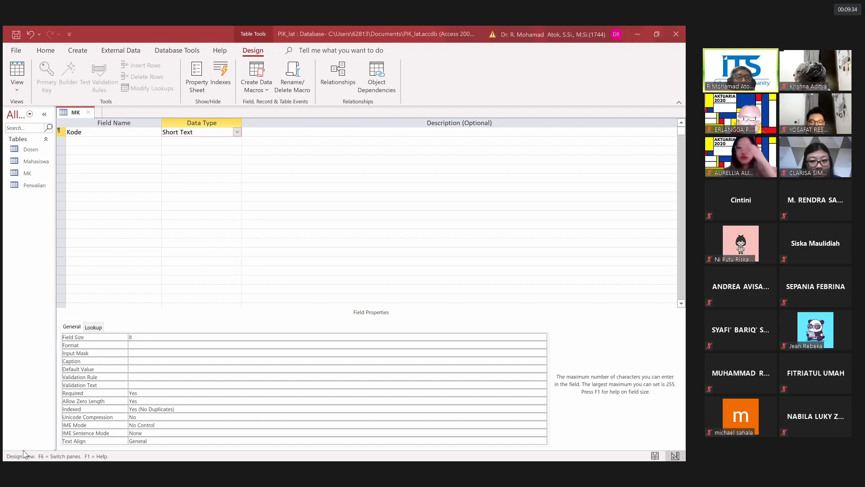
- Try AA000000 as the display format of the Kode field
left_click(139, 345)
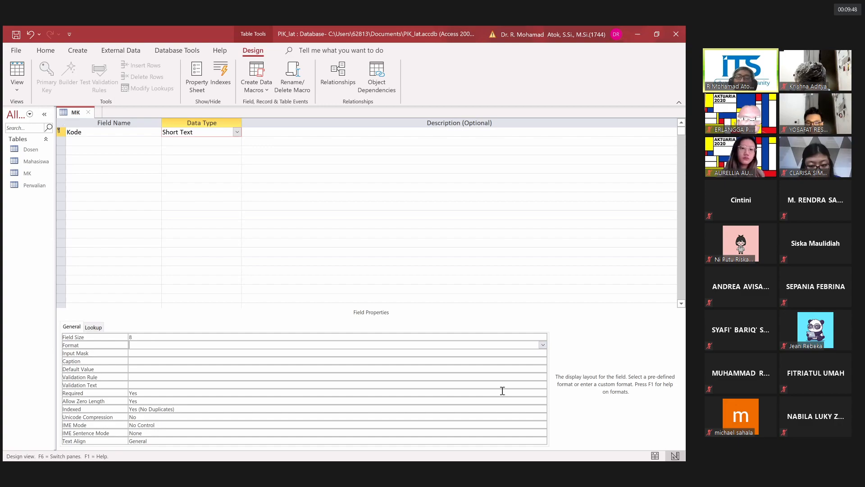
left_click(543, 345)
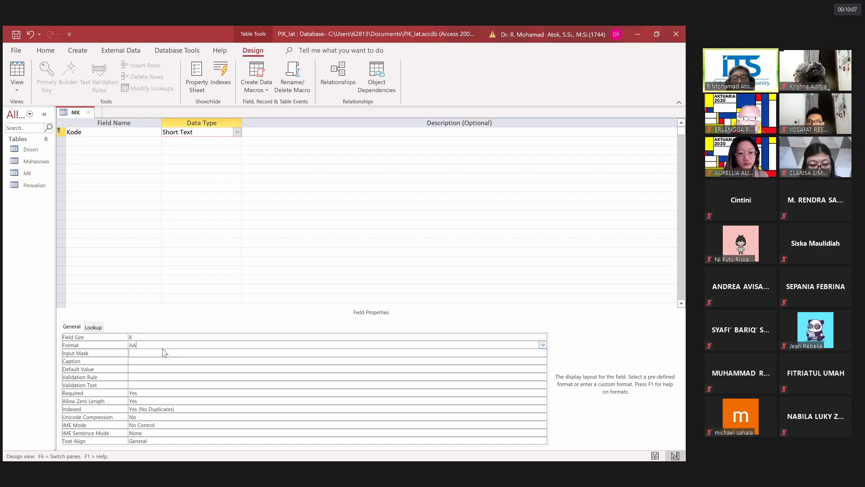
type("0000")
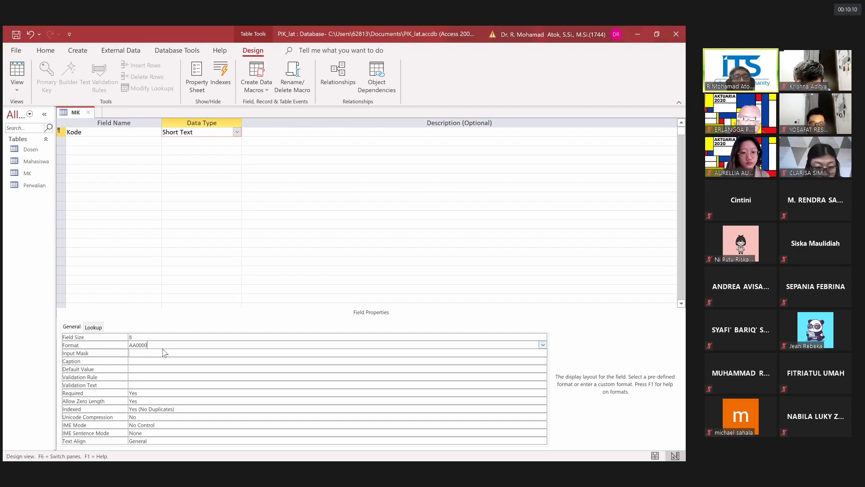
type("00")
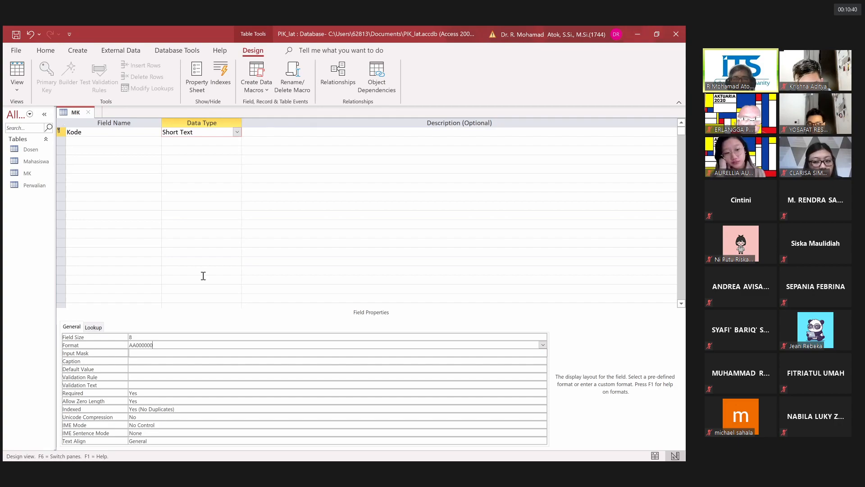
left_click(134, 359)
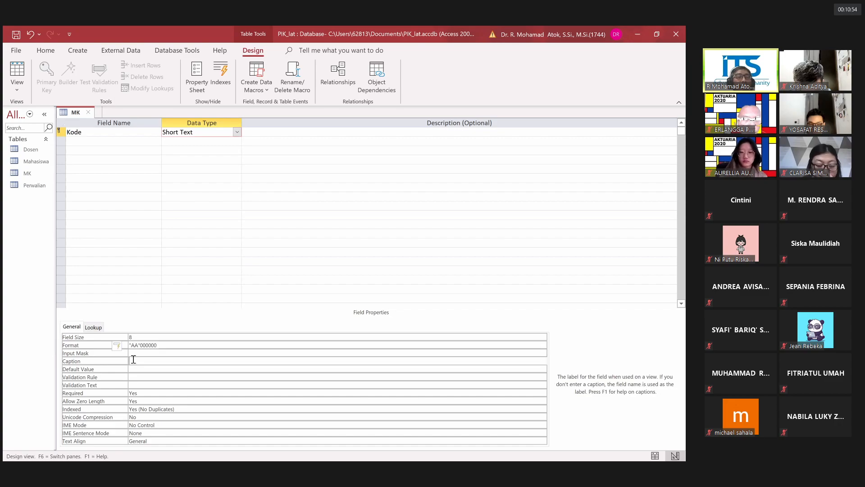
- Clear the format entry of the Kode field
left_click(159, 345)
key("BackSpace")
key("BackSpace")
key("BackSpace")
key("BackSpace")
key("BackSpace")
key("BackSpace")
key("BackSpace")
key("BackSpace")
key("BackSpace")
key("BackSpace")
- Set the caption of the Kode field to "Kode Mata Kuliah"
left_click(141, 362)
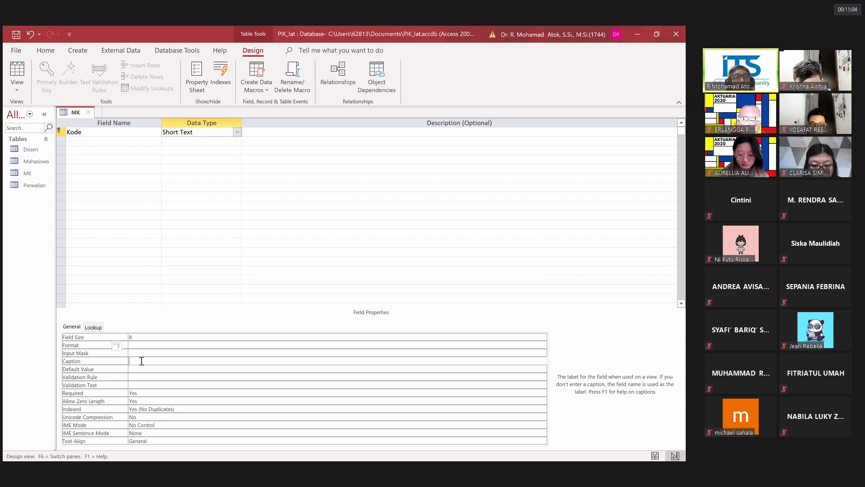
type("Kode Mata ")
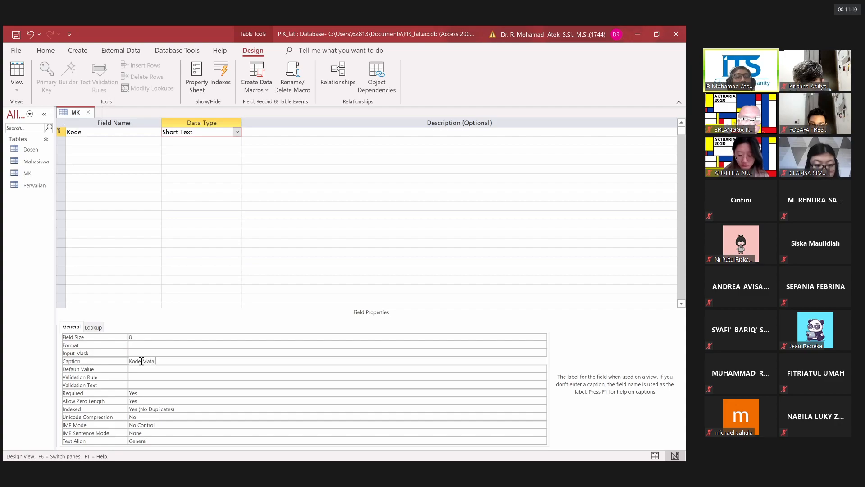
type("Kuliah")
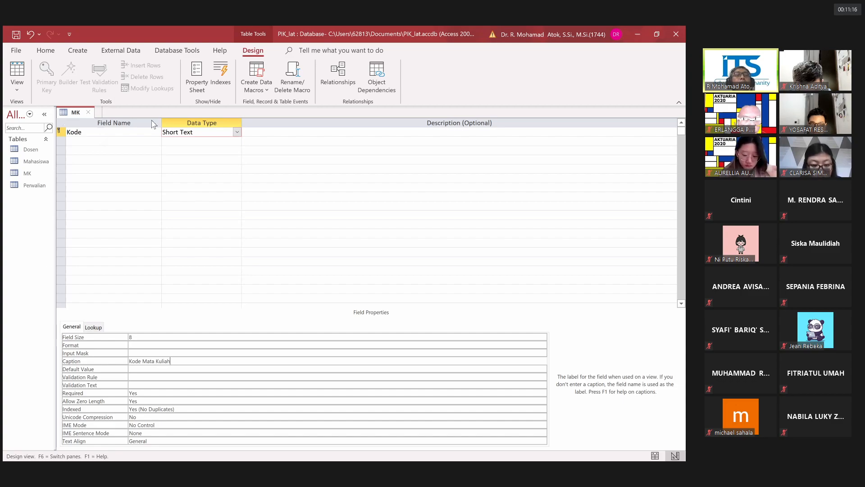
left_click(107, 132)
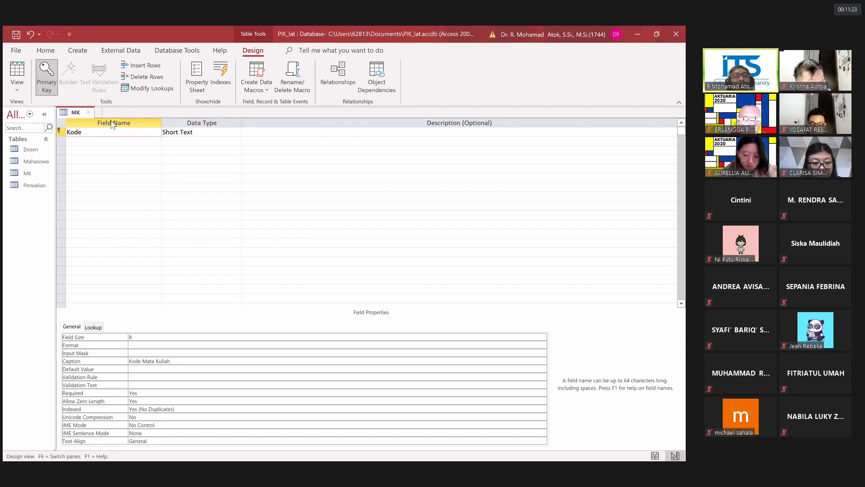
left_click(179, 361)
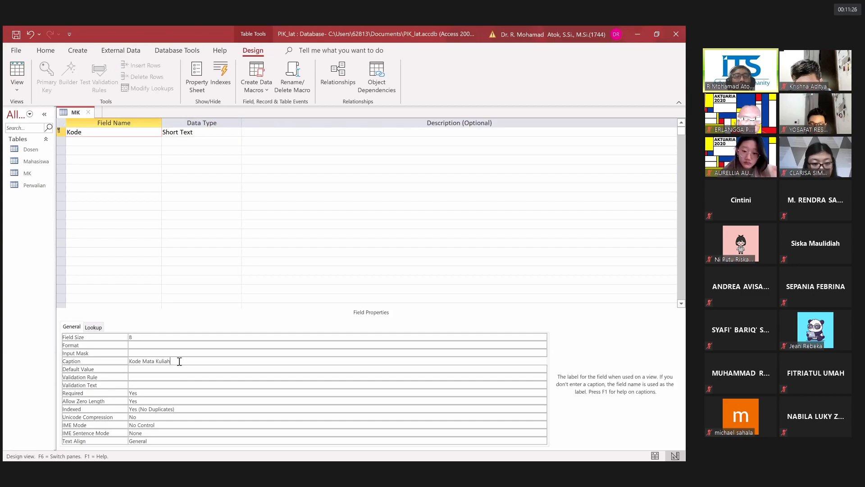
- Enter "Kode Mata Kuliah" as the description of the Kode field
left_click(263, 132)
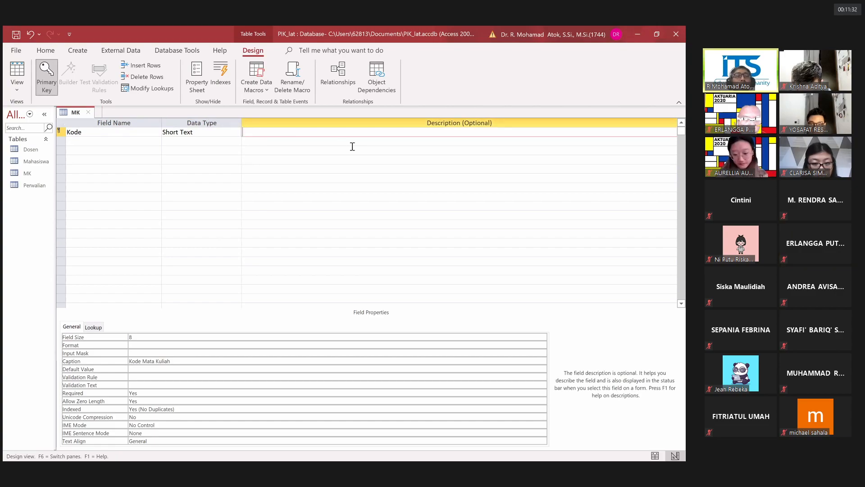
type("Kode MAta")
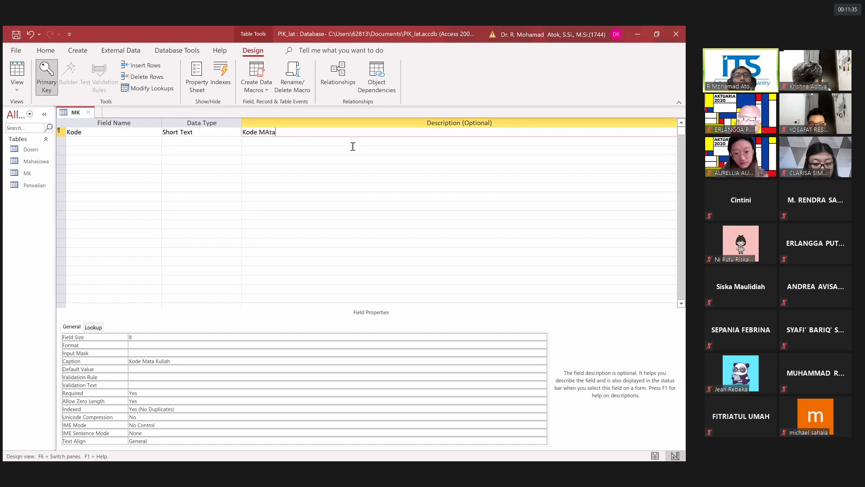
key("BackSpace")
type("ata")
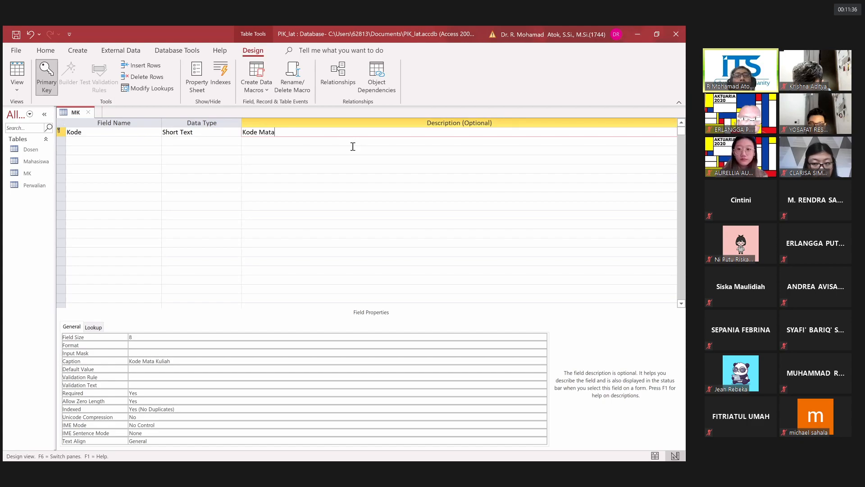
type(" Kuliah")
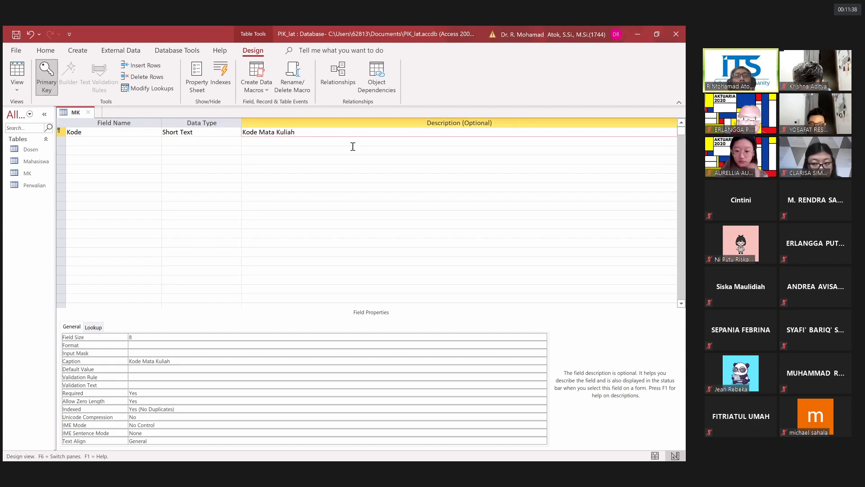
- Review the Kode field's name, description, caption, default value, validation rule and validation text
left_click(88, 135)
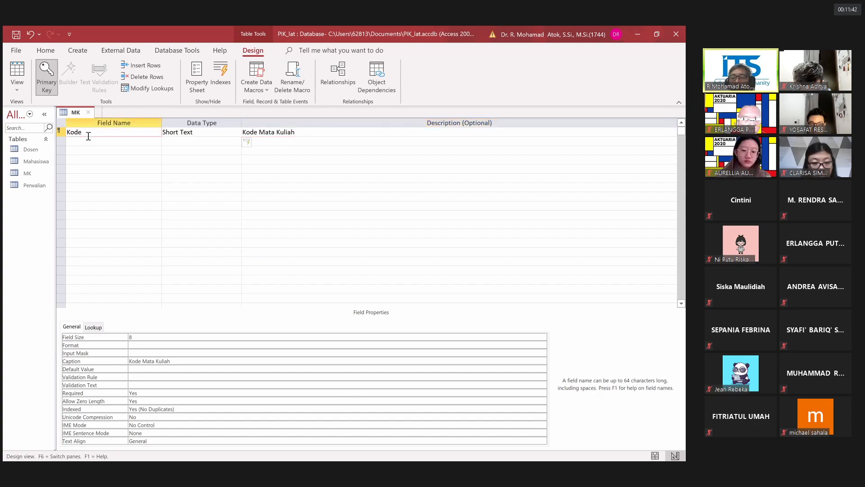
left_click(304, 130)
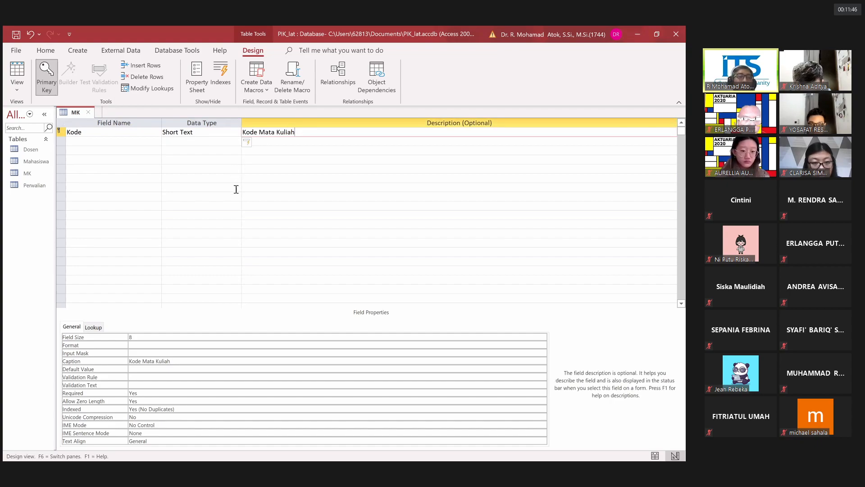
left_click(179, 362)
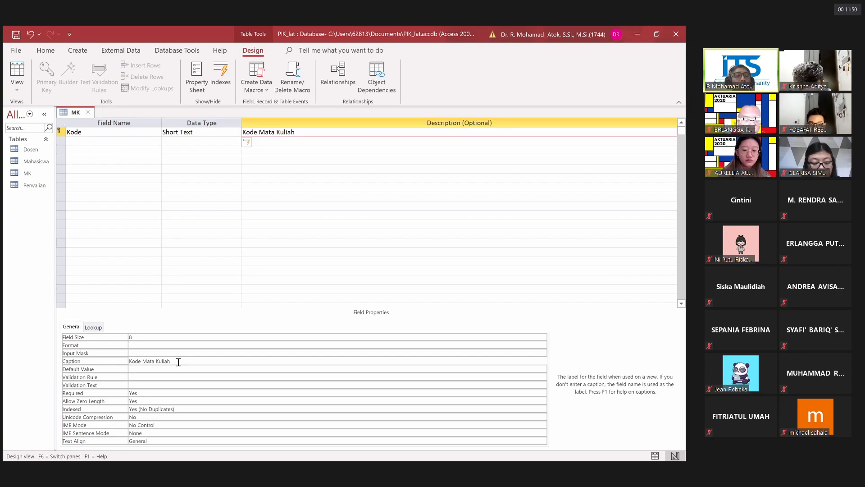
left_click(178, 368)
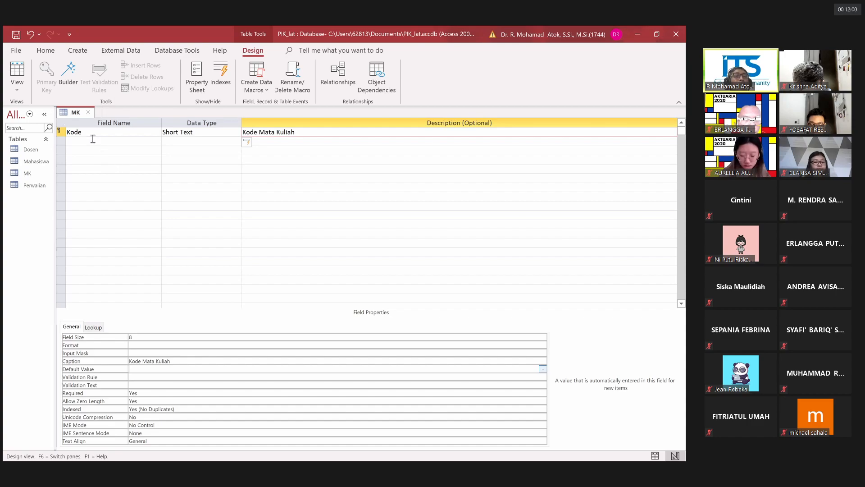
left_click(143, 377)
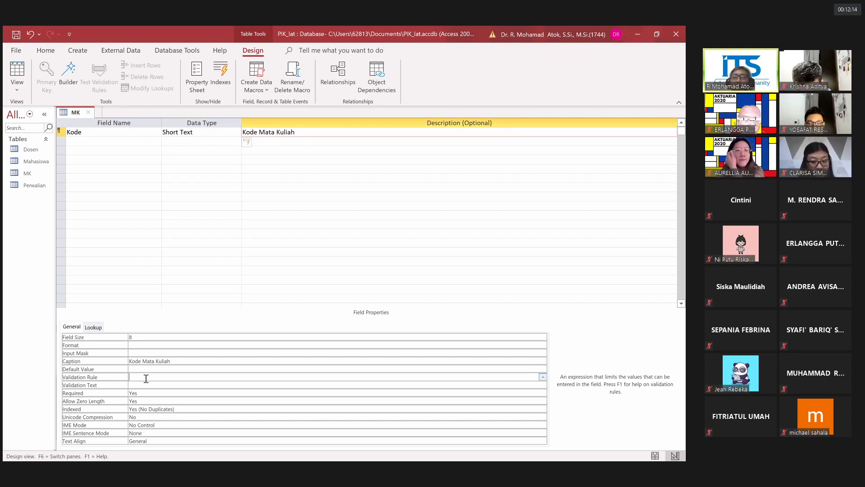
left_click(145, 386)
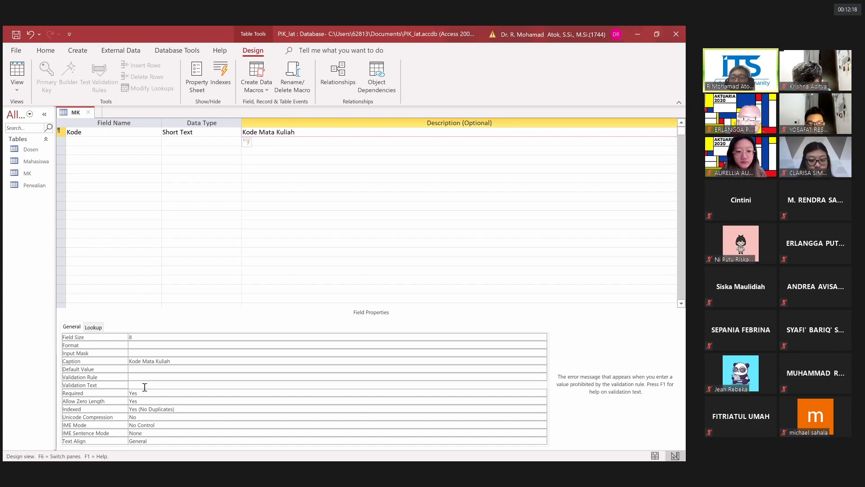
key("Up")
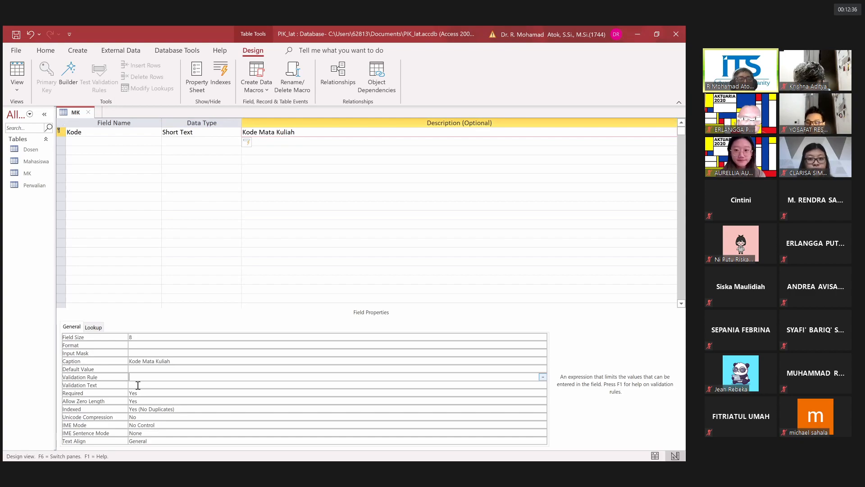
- Review the Kode field's validation text, required, zero-length, indexed and Unicode compression settings, plus its lookup display control
left_click(137, 386)
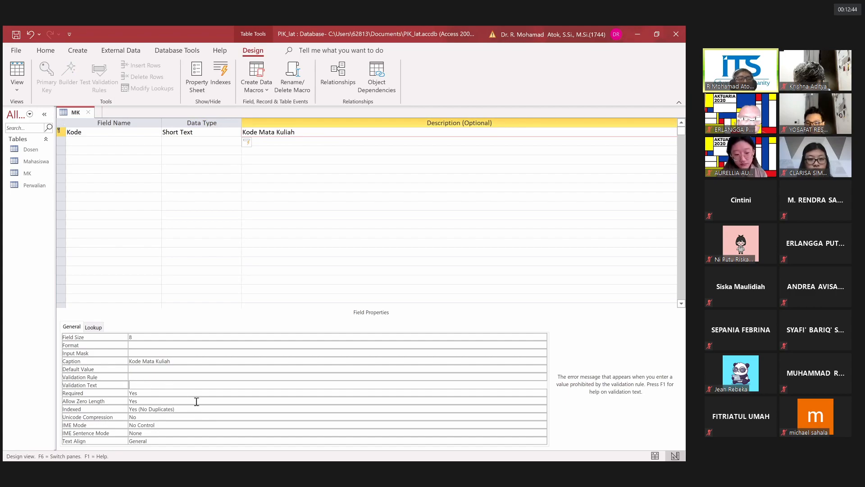
left_click(160, 396)
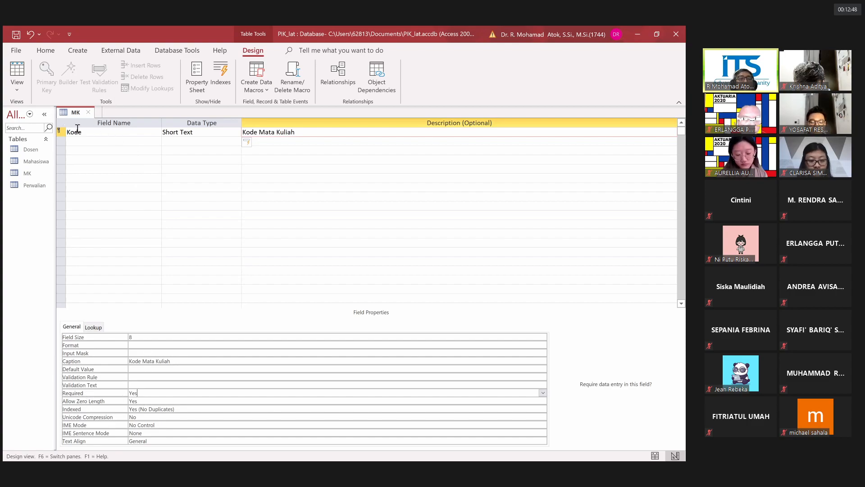
left_click(155, 401)
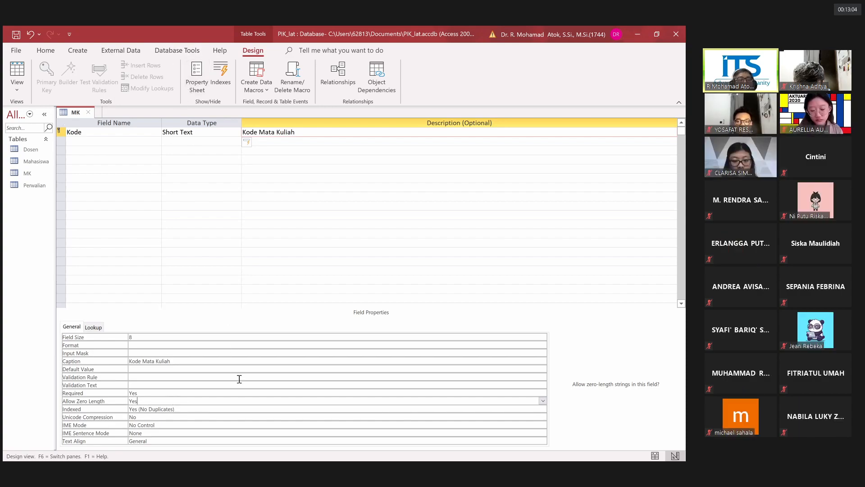
left_click(204, 408)
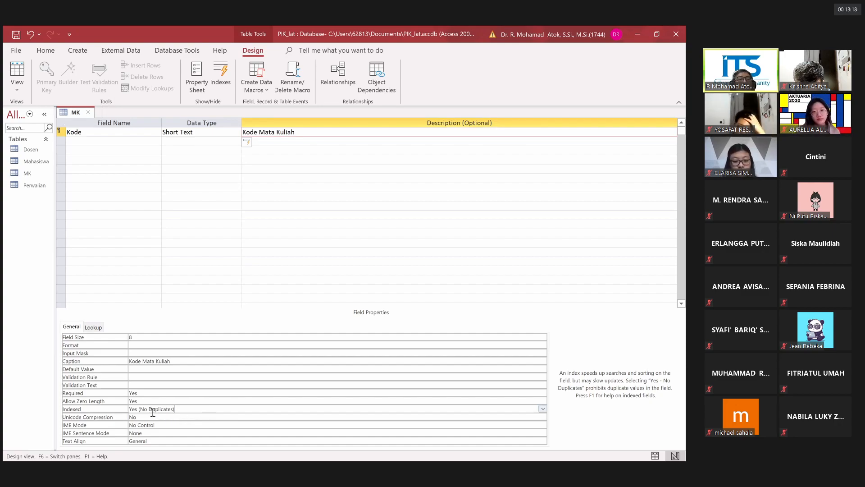
left_click(178, 416)
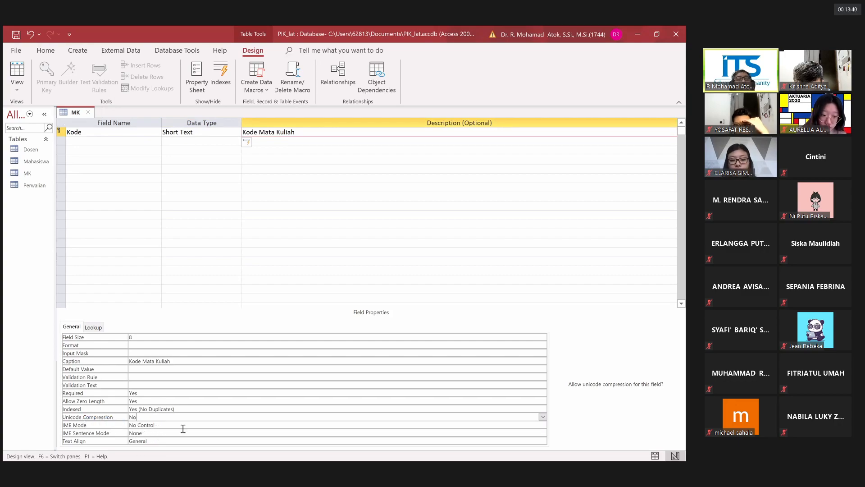
left_click(93, 327)
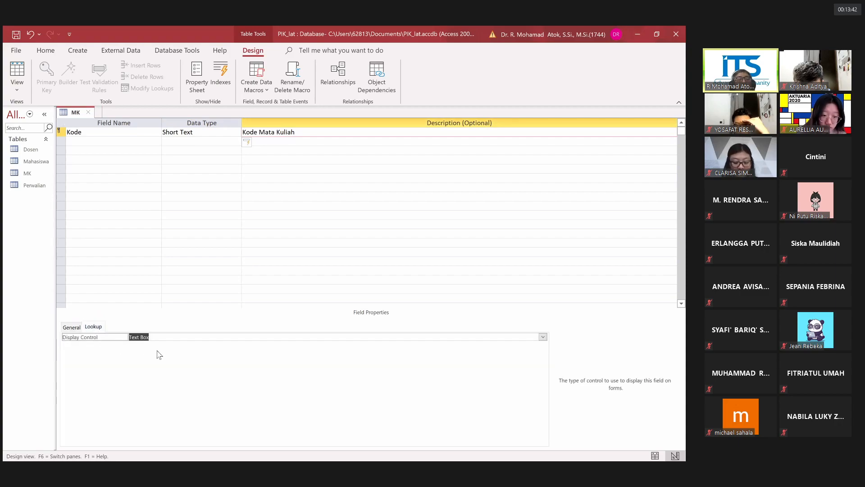
left_click(76, 330)
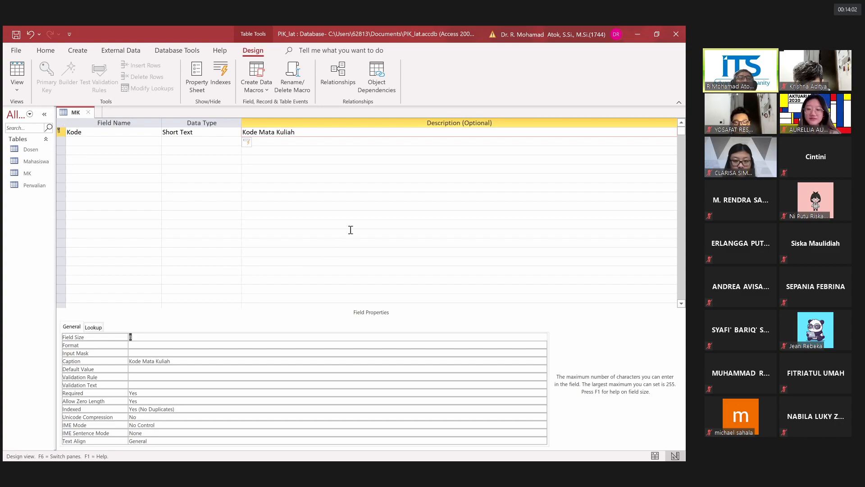
- Add a second field named Nama to the MK table with the description "Nama Mata Kuliah"
left_click(97, 141)
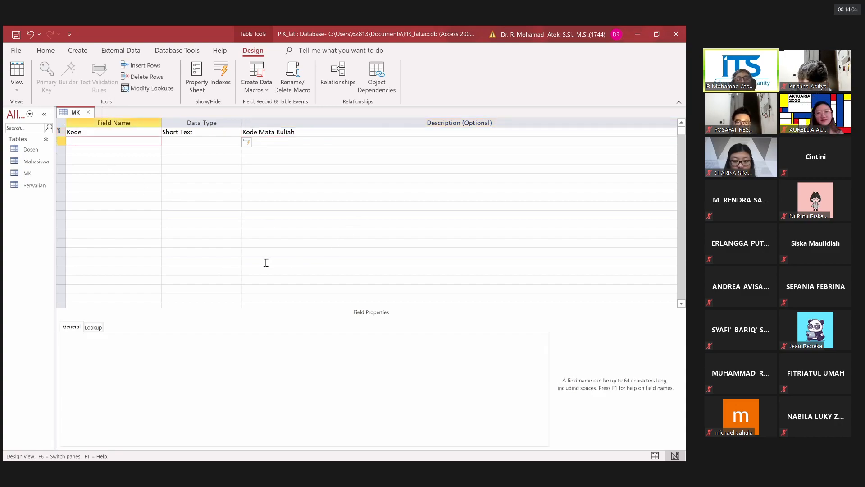
type("Nama")
left_click(263, 140)
type("Nam")
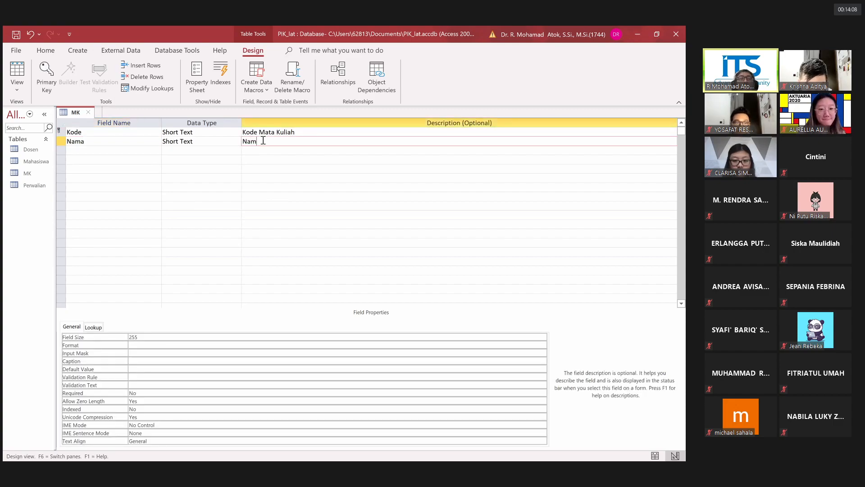
type("a Mata")
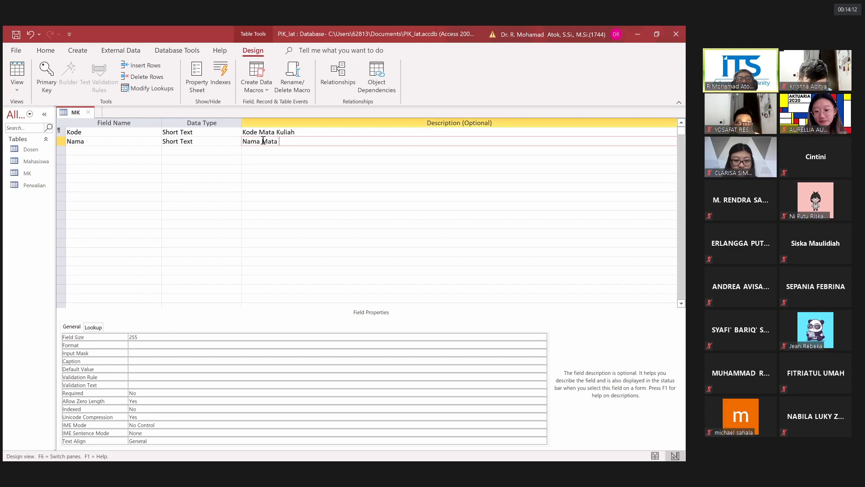
type(" Kuliah")
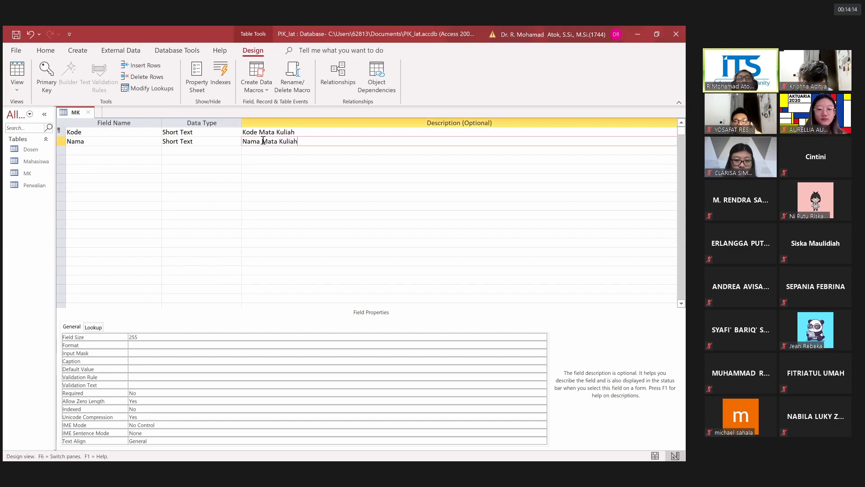
- Set the Nama field's caption to "Mata Kuliah" and its field size to 50
left_click(136, 362)
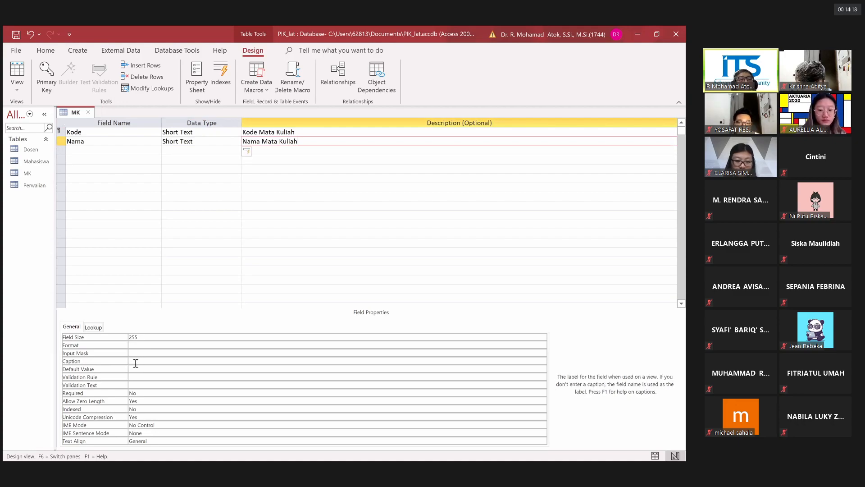
type("Nam")
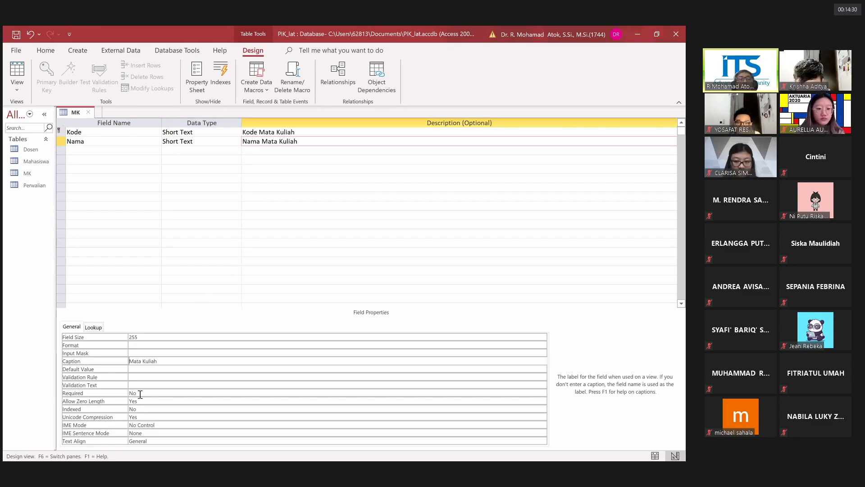
left_click(148, 336)
left_click(122, 335)
type("50")
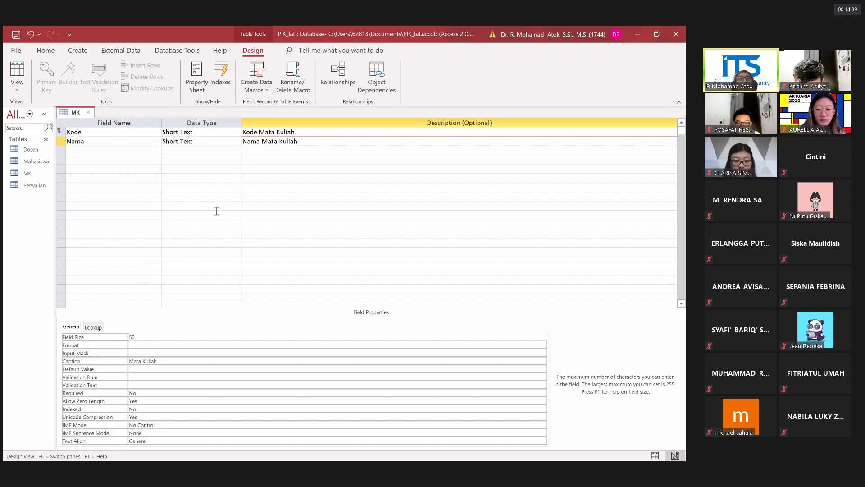
- Save the MK table and switch it to Datasheet View
left_click(17, 87)
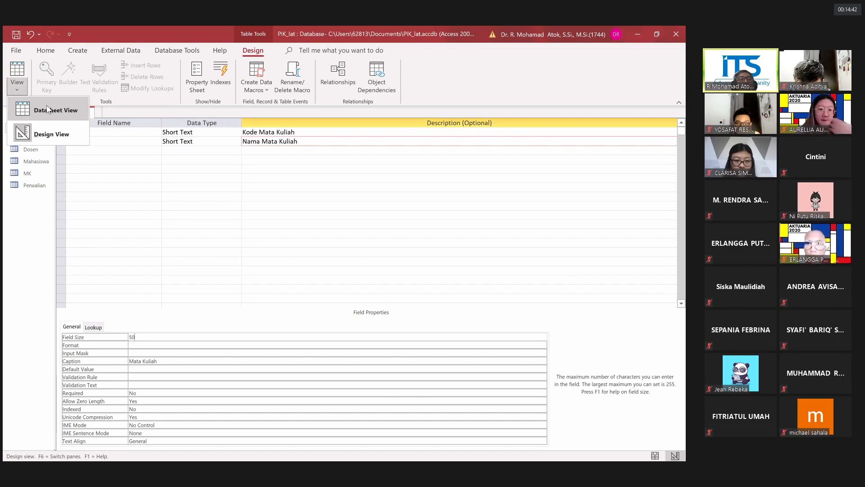
left_click(47, 110)
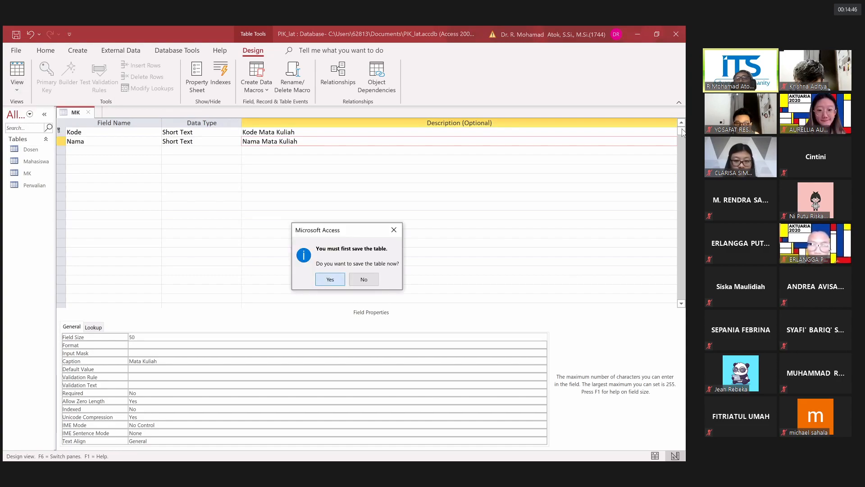
key("Return")
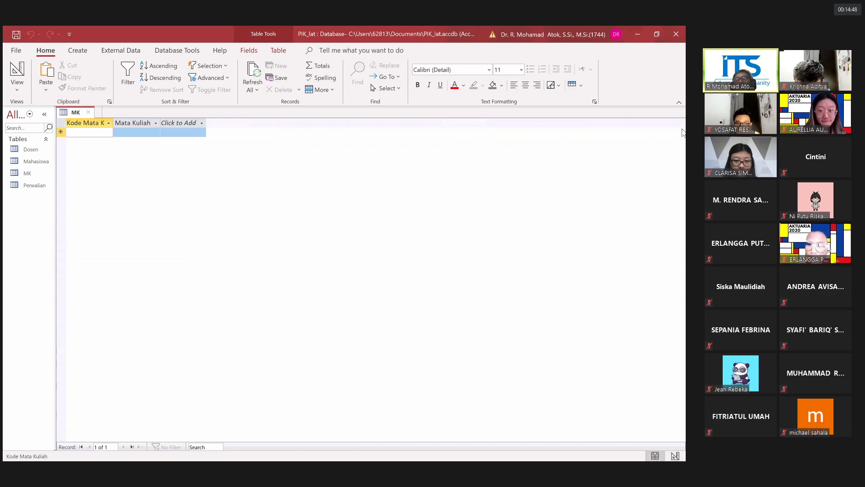
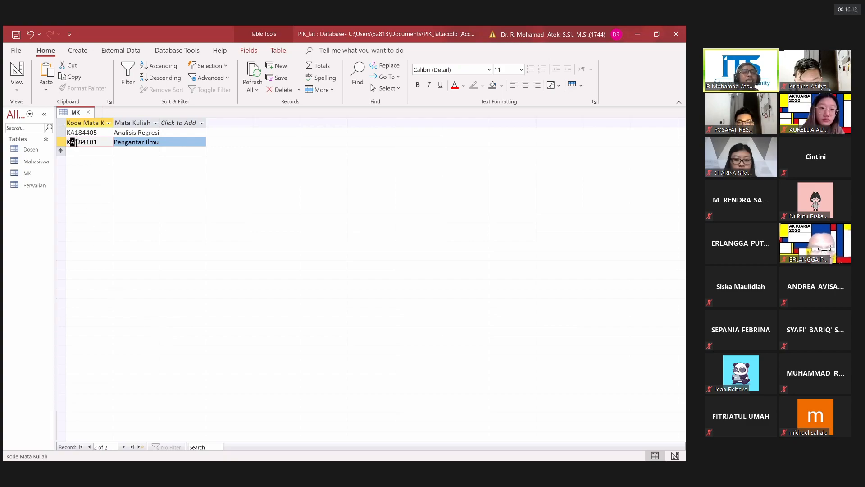
- Examine the structure of the course codes KA184101 and KA184405 by highlighting their letter and digit groups one at a time
left_click_drag(75, 143, 84, 149)
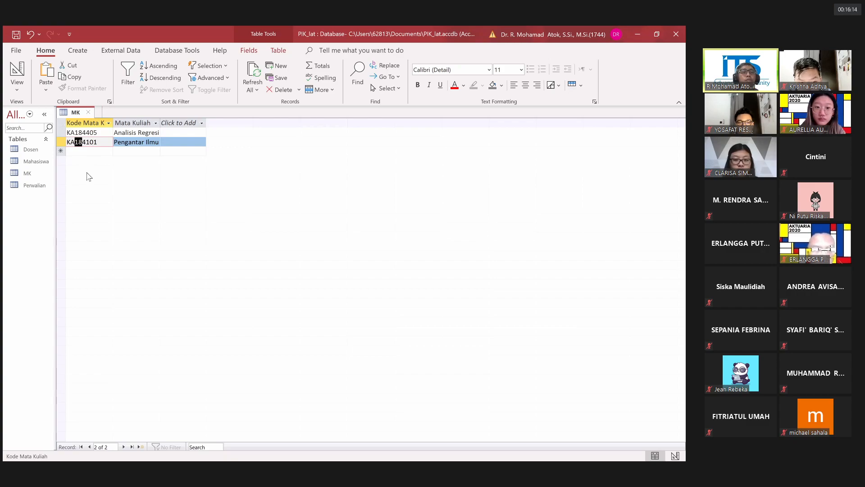
left_click(83, 142)
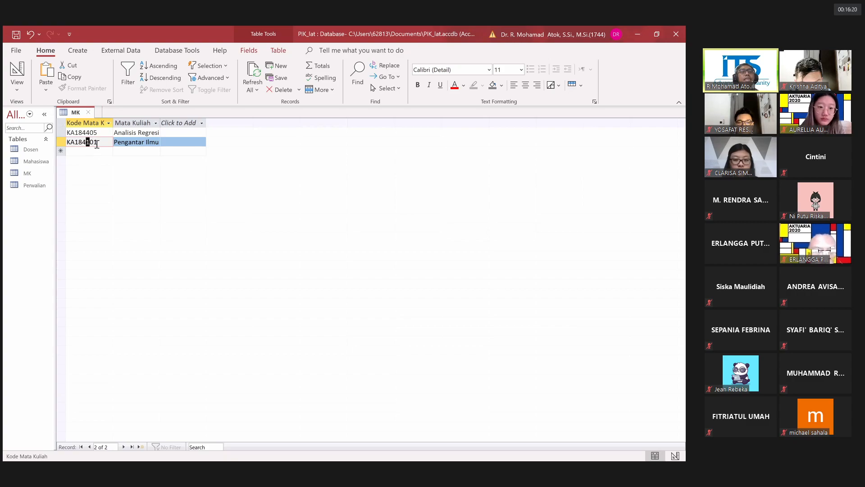
left_click_drag(90, 142, 95, 142)
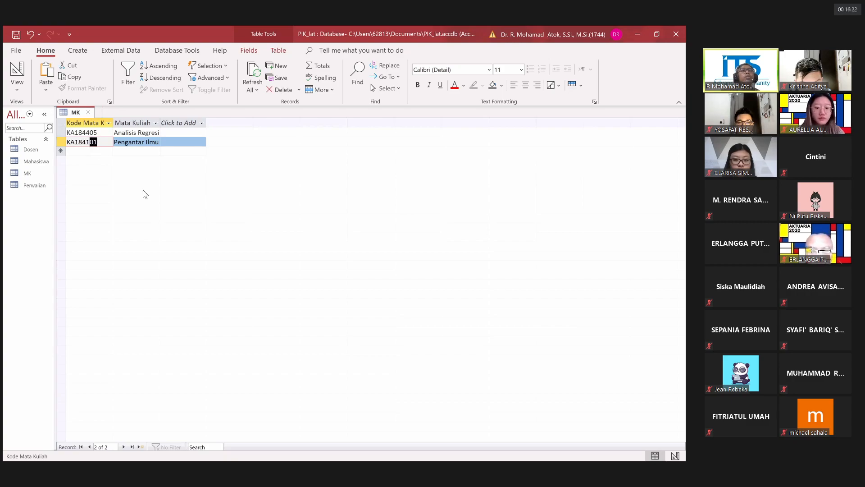
left_click(81, 133)
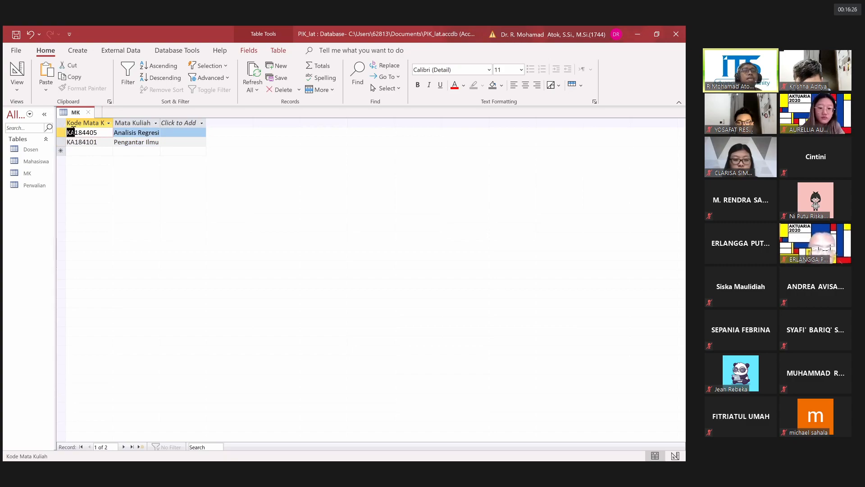
left_click(76, 132)
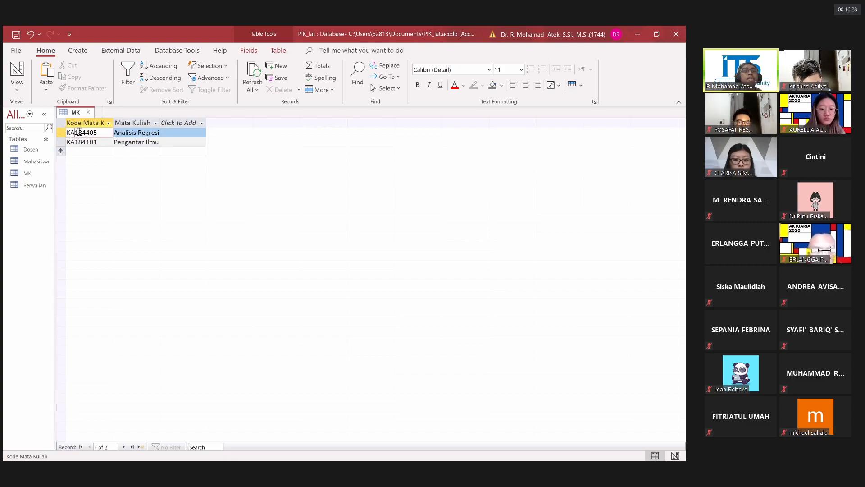
left_click_drag(75, 132, 82, 132)
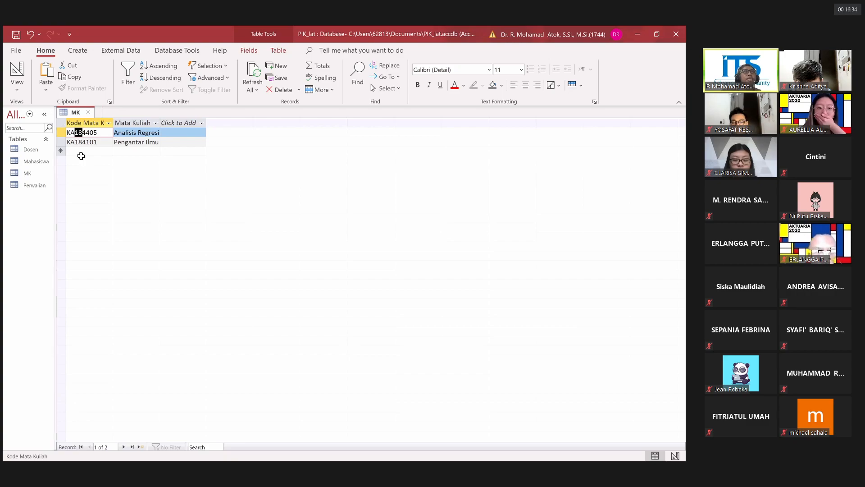
left_click(83, 133)
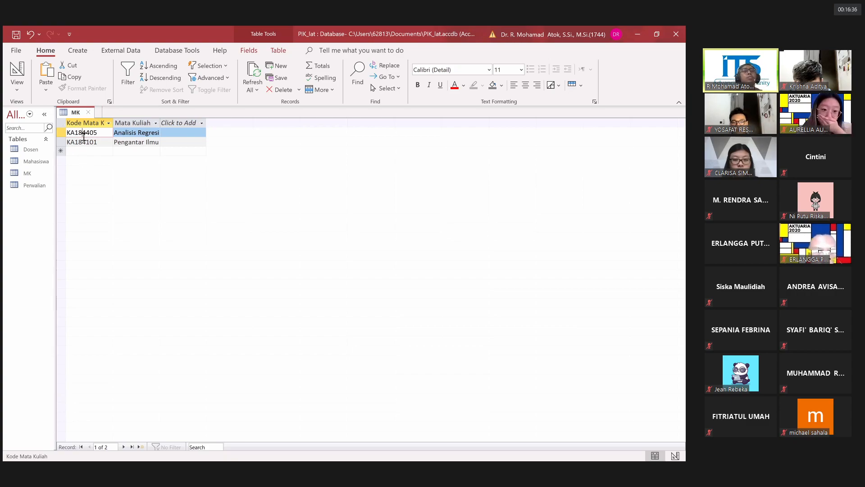
left_click_drag(85, 134, 87, 139)
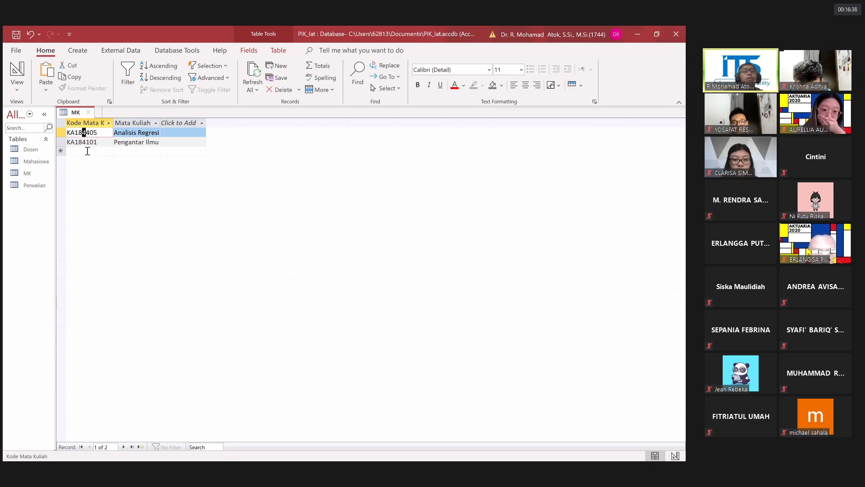
left_click(85, 133)
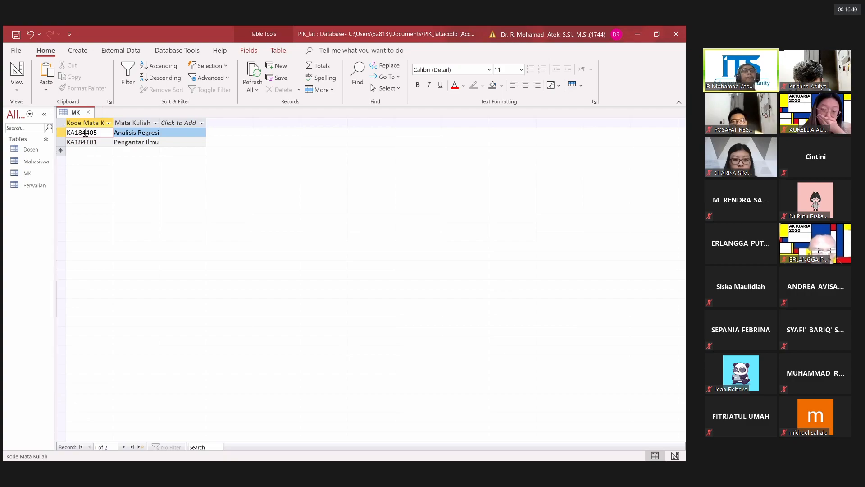
left_click_drag(90, 133, 102, 132)
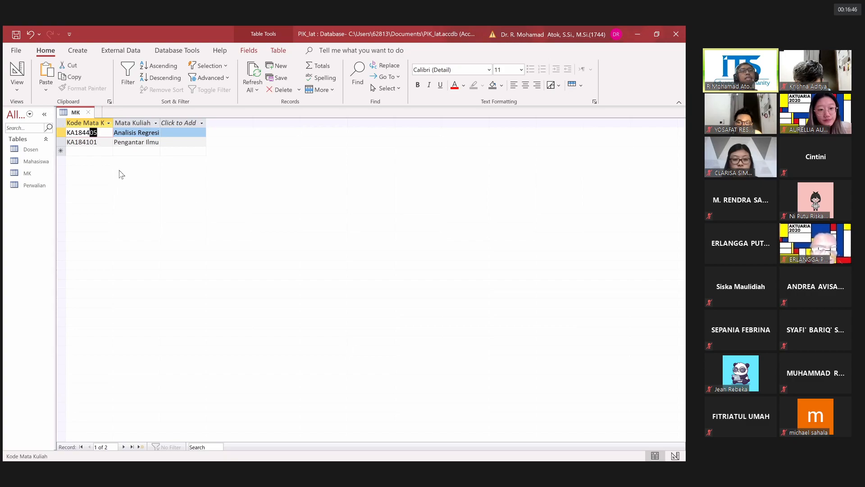
left_click(97, 136)
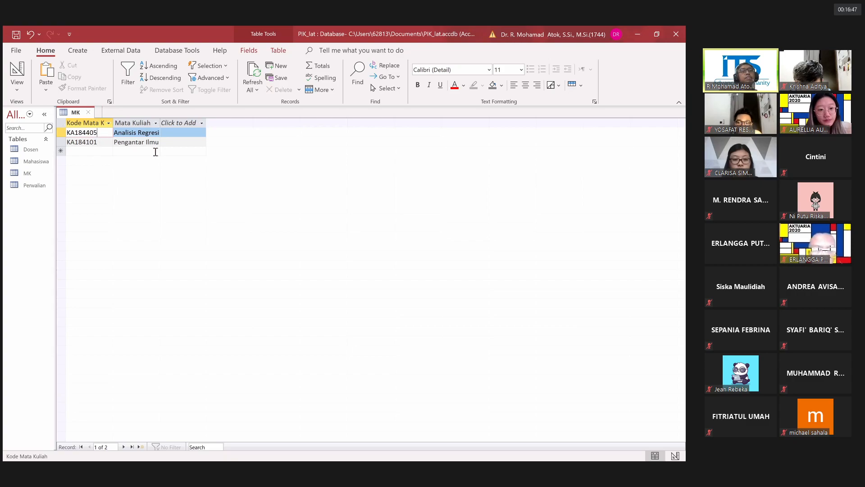
- Add the MK table to the database's relationships diagram and place it below the Dosen table, beside Perwalian
left_click(36, 150)
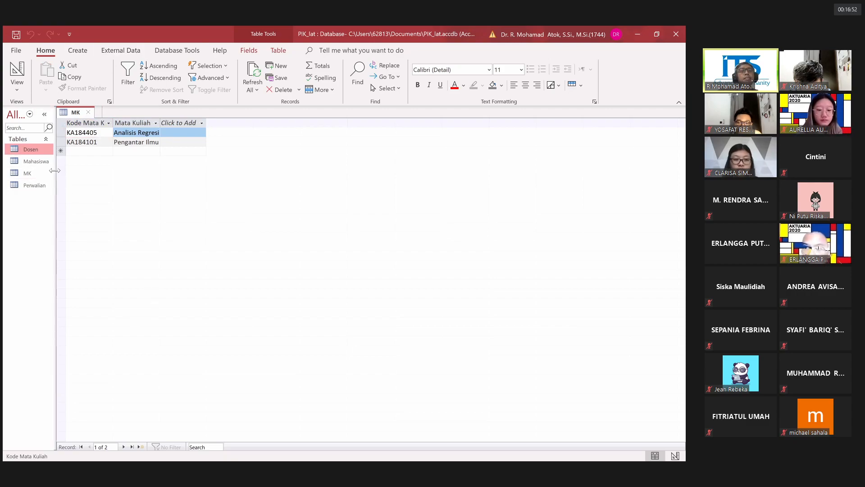
left_click(178, 51)
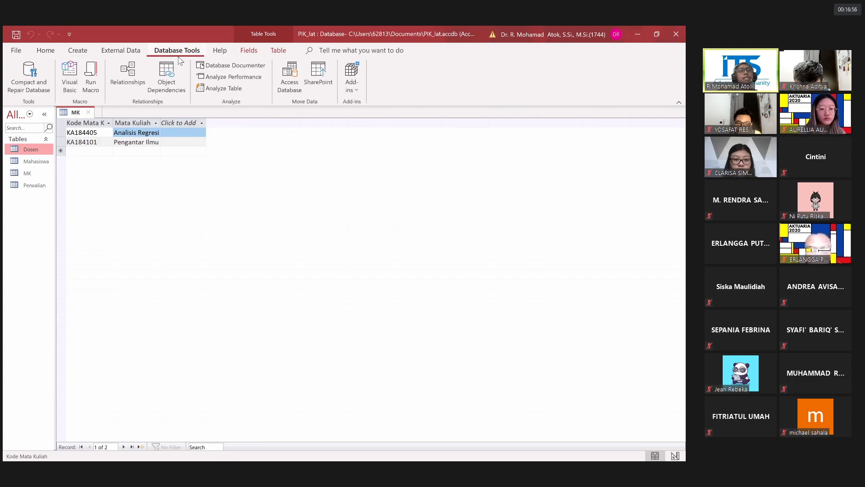
left_click(128, 76)
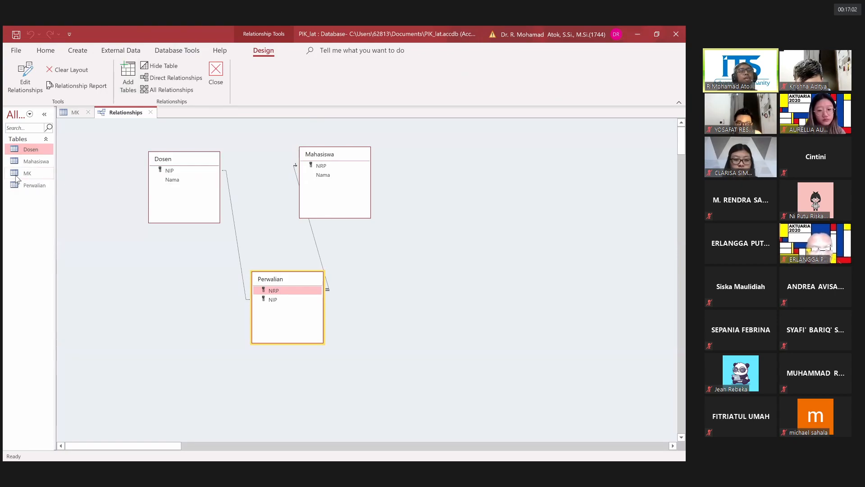
left_click_drag(15, 176, 113, 258)
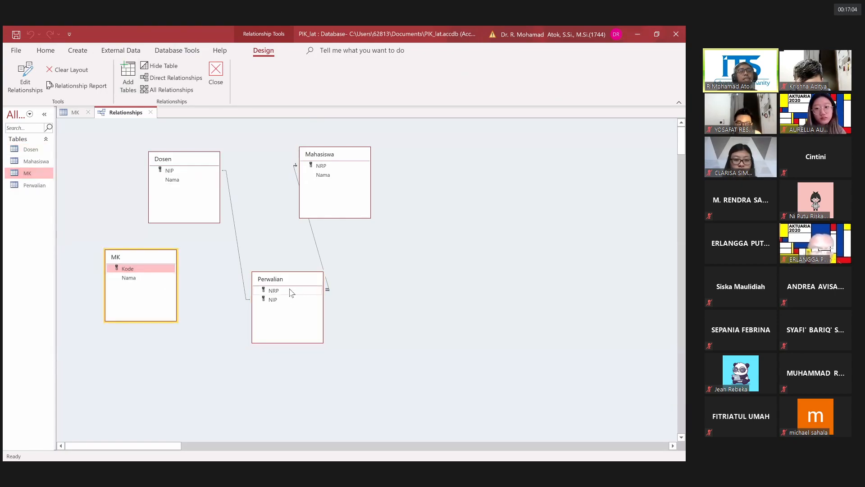
left_click(422, 286)
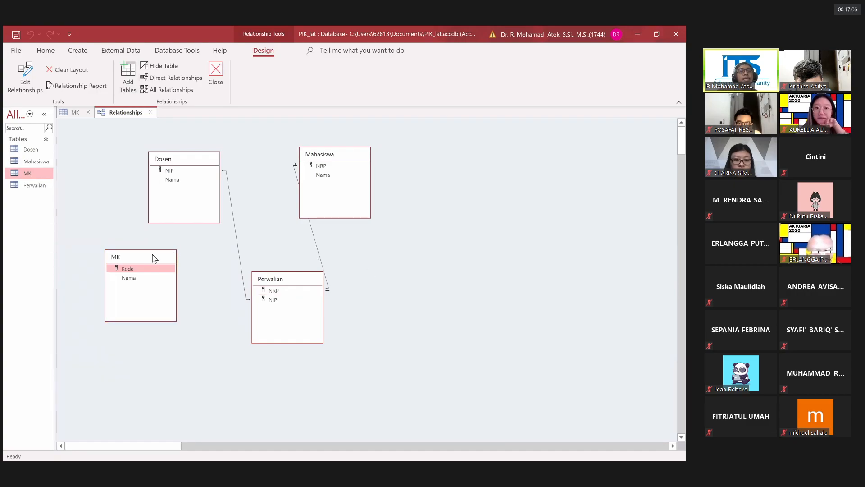
left_click_drag(153, 257, 199, 271)
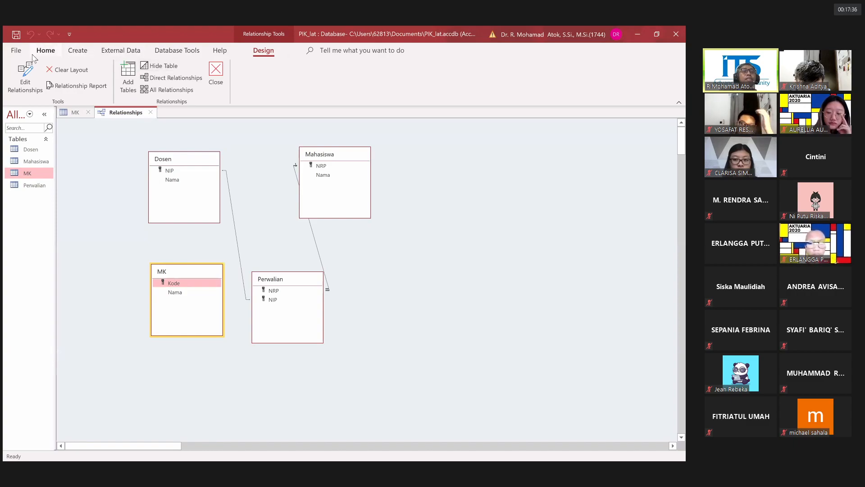
- Create a new table, save it as Keahlian and open it in Design View
left_click(78, 51)
left_click(57, 72)
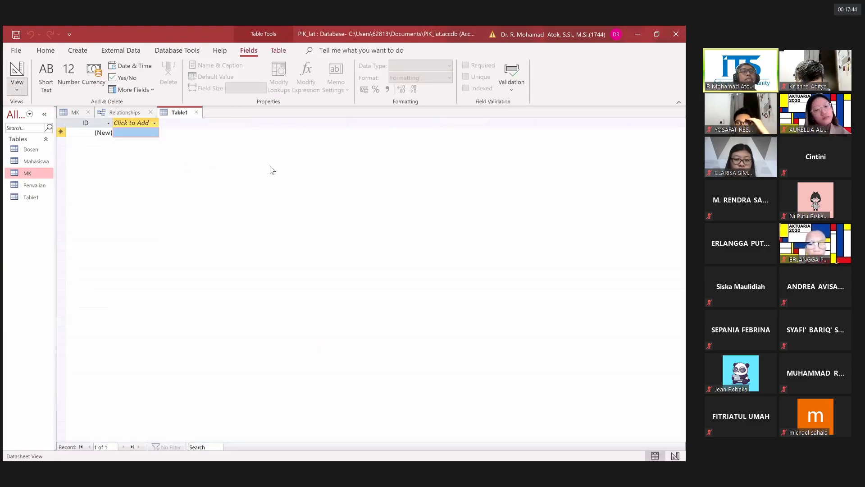
key("ctrl+s")
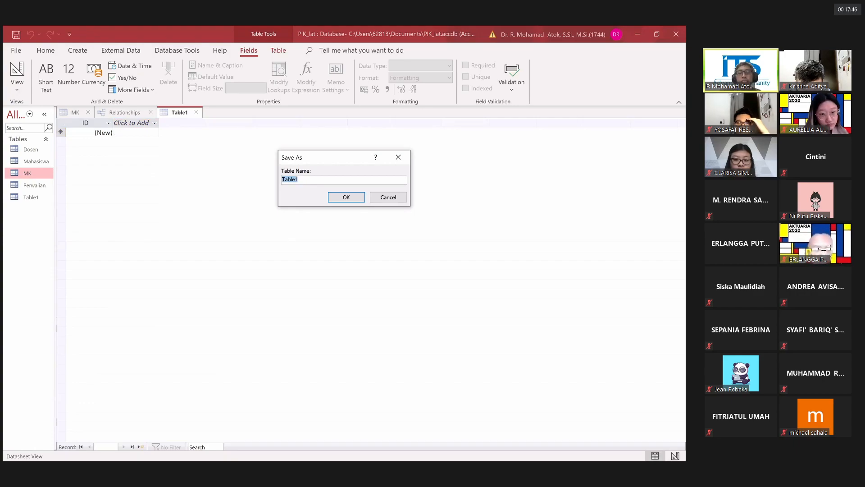
type("KEahli")
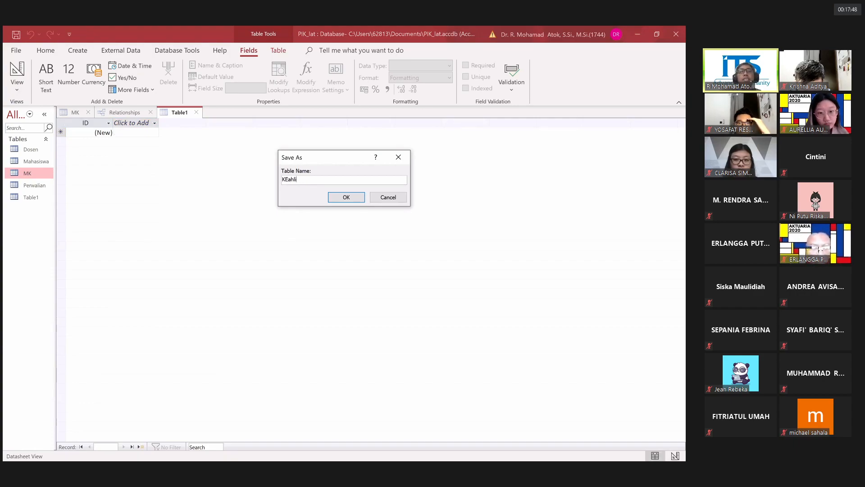
type("a")
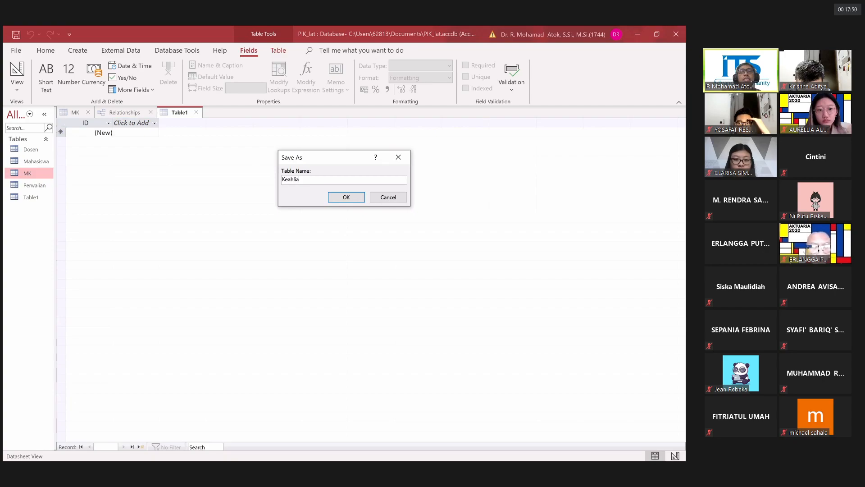
type("n")
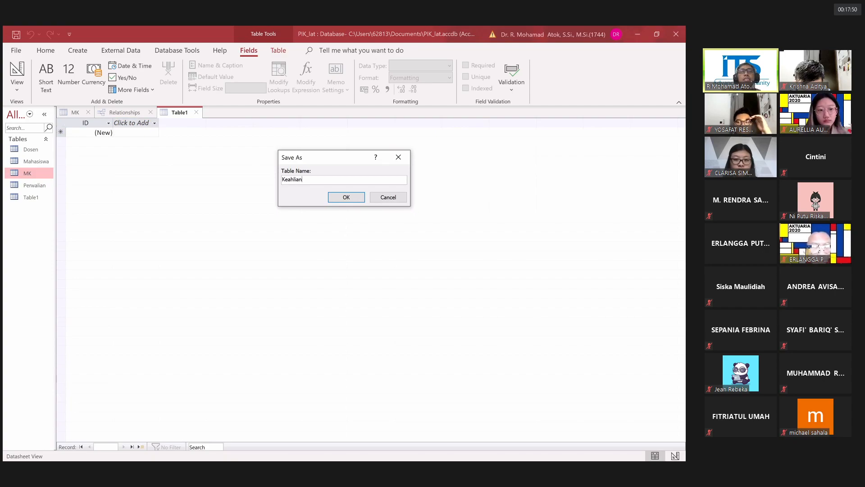
left_click(346, 197)
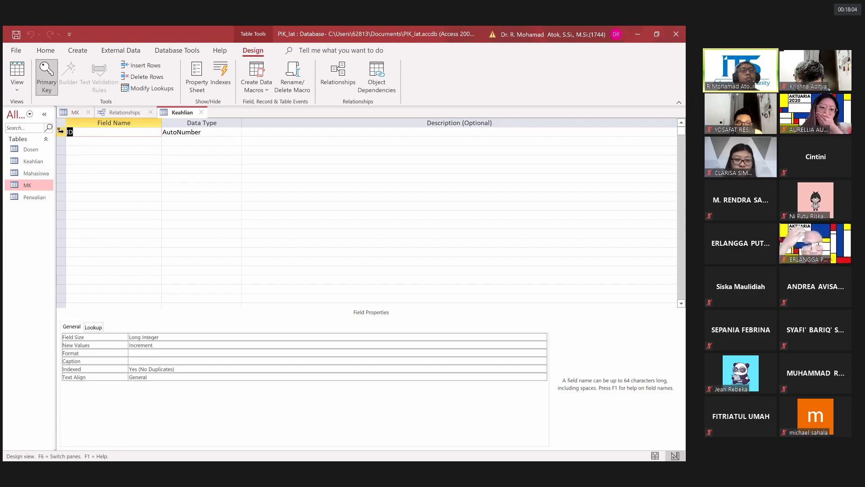
- Remove the primary key from the Keahlian table's ID field and rename the field Kode
right_click(60, 131)
left_click(47, 79)
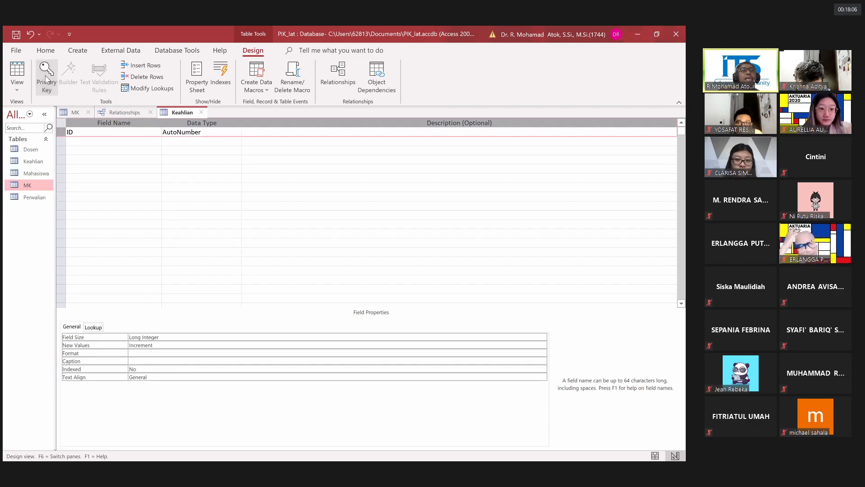
left_click(106, 161)
left_click(82, 132)
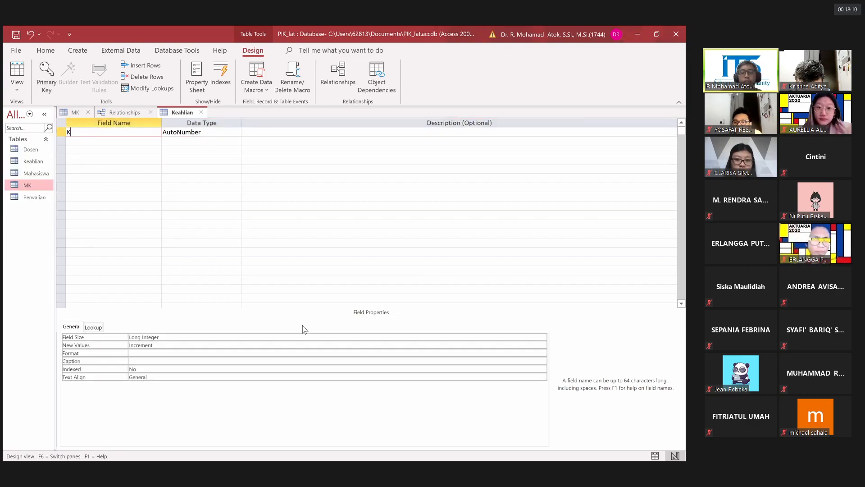
type("Kode")
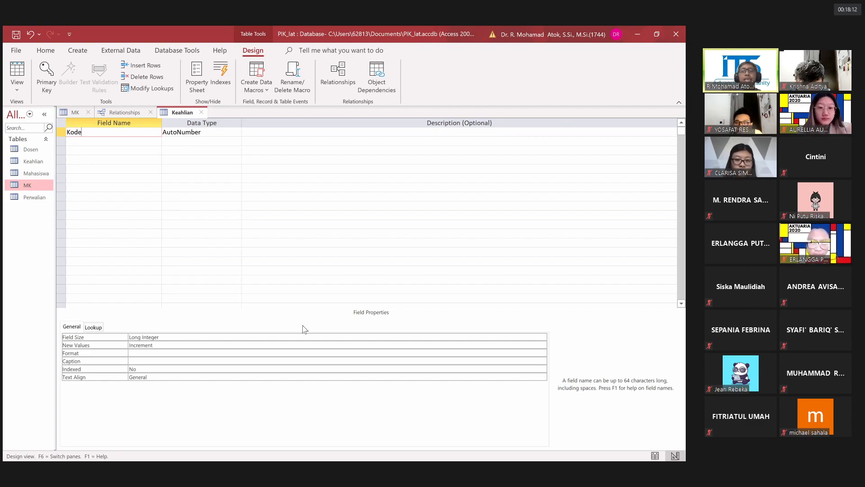
- Add a NIP field below Kode and make Kode and NIP together the table's primary key
key("Down")
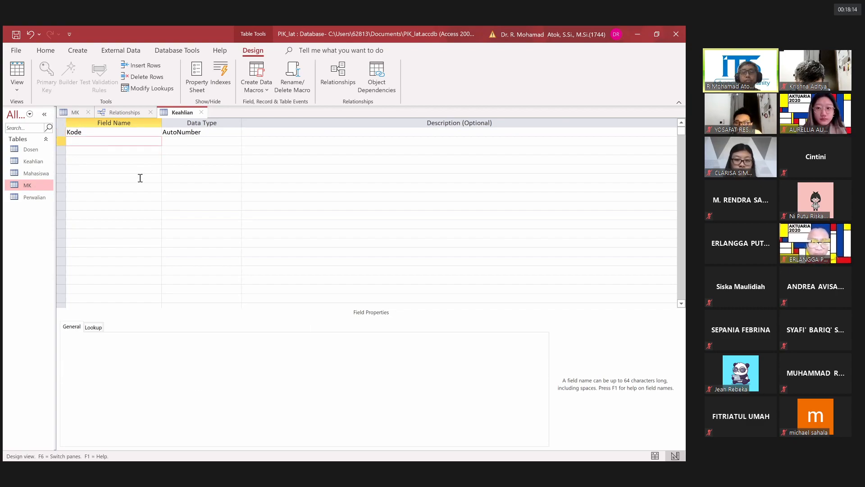
type("NIP")
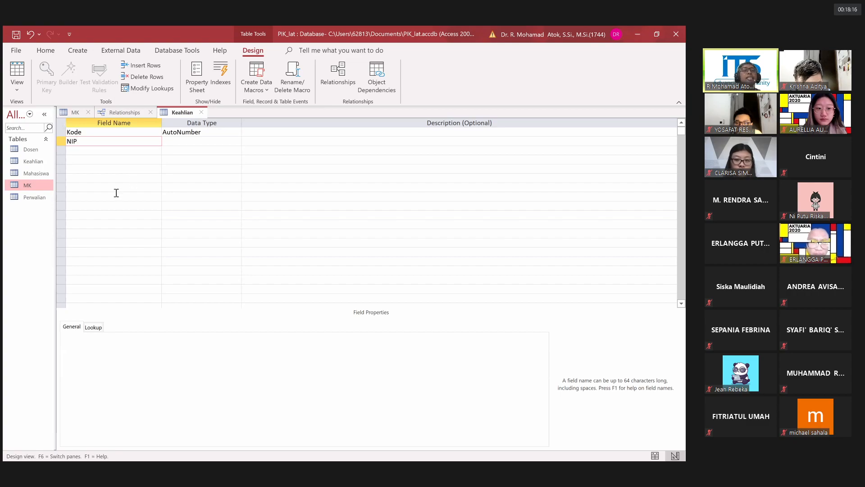
left_click(231, 132)
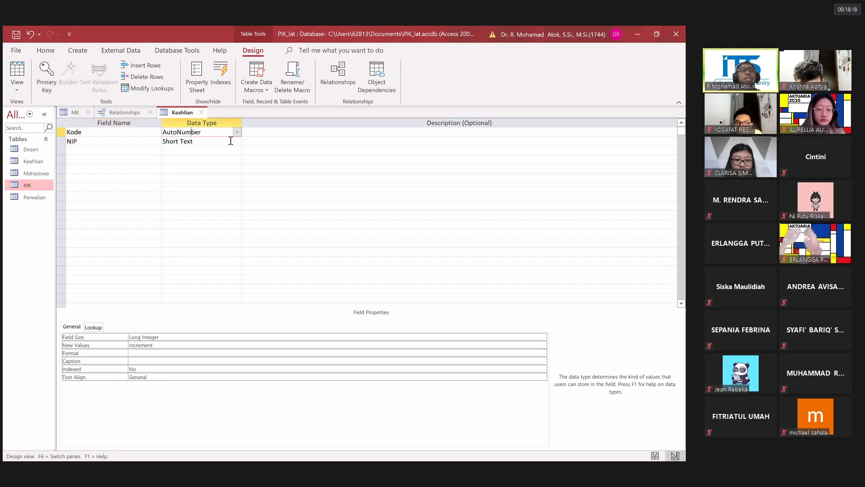
left_click(79, 141)
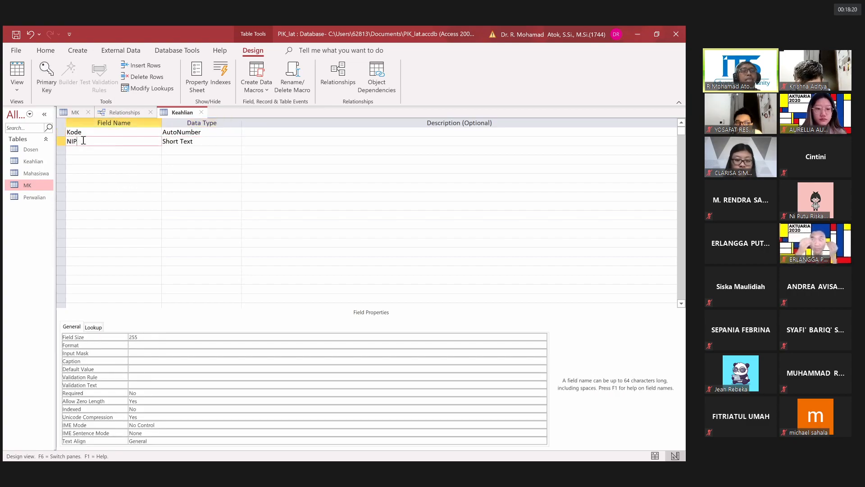
left_click(72, 132)
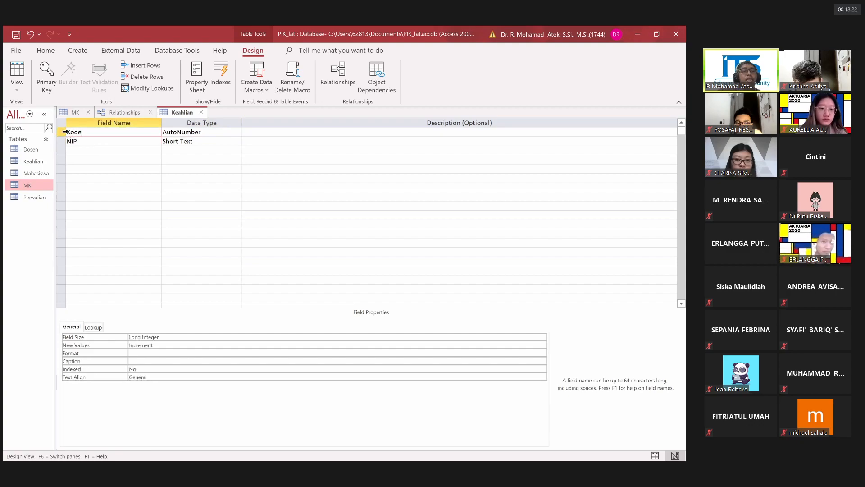
left_click_drag(62, 133, 63, 141)
left_click(50, 84)
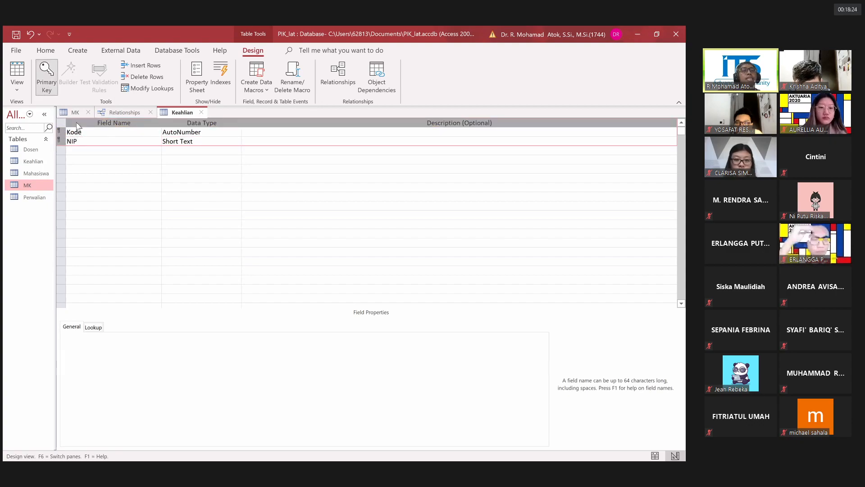
- Set the Kode field's data type to Short Text and its field size to 8
left_click(193, 181)
left_click(222, 136)
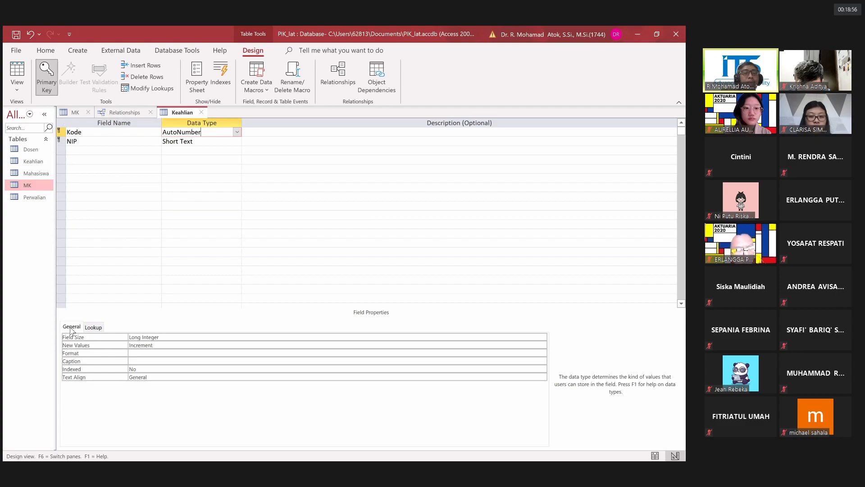
left_click(237, 132)
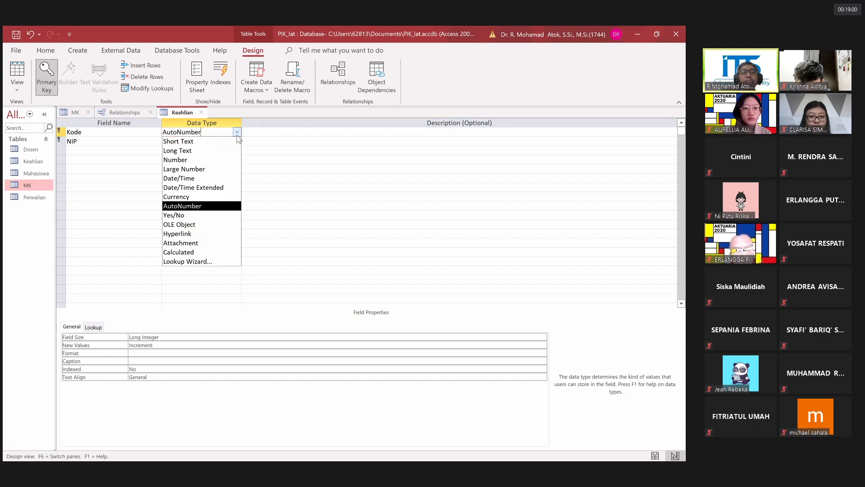
left_click(218, 142)
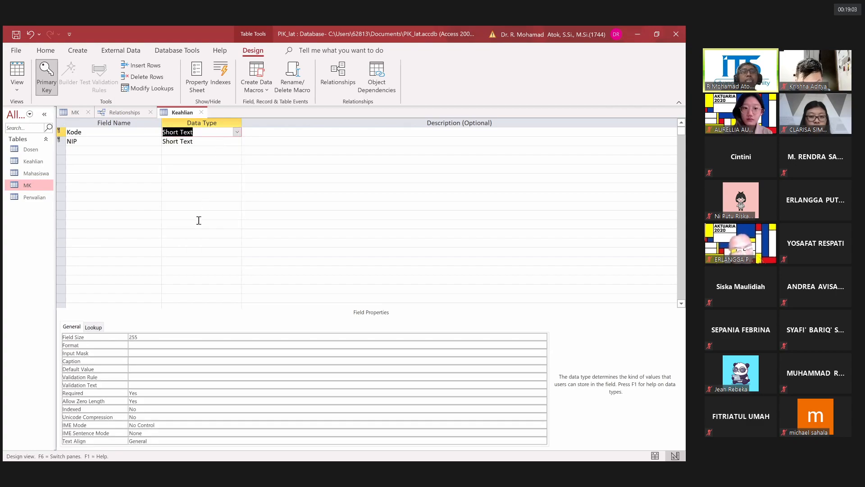
left_click(139, 335)
type("8")
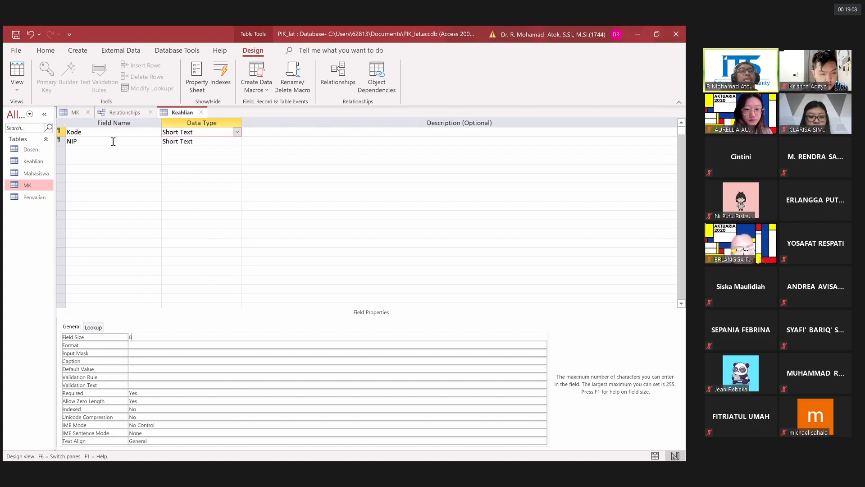
- Compare the NIP field's settings in Keahlian with those of the NIP field in the Dosen table's Design View
left_click(153, 143)
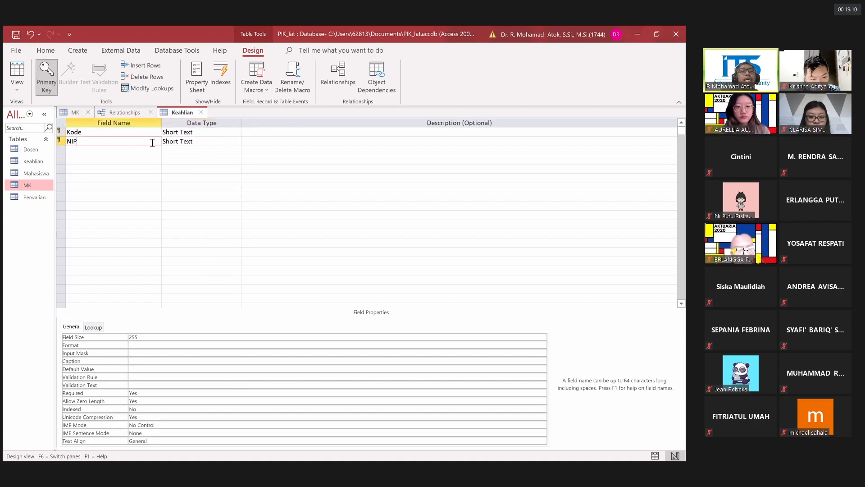
left_click(239, 142)
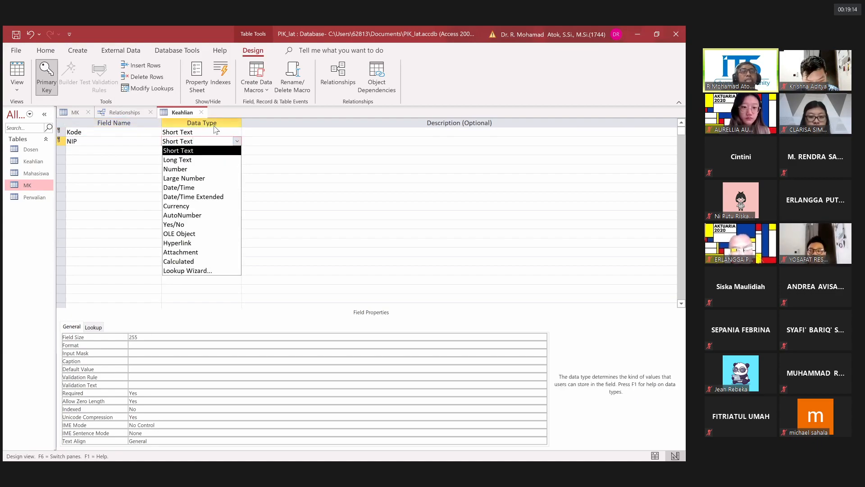
left_click(321, 196)
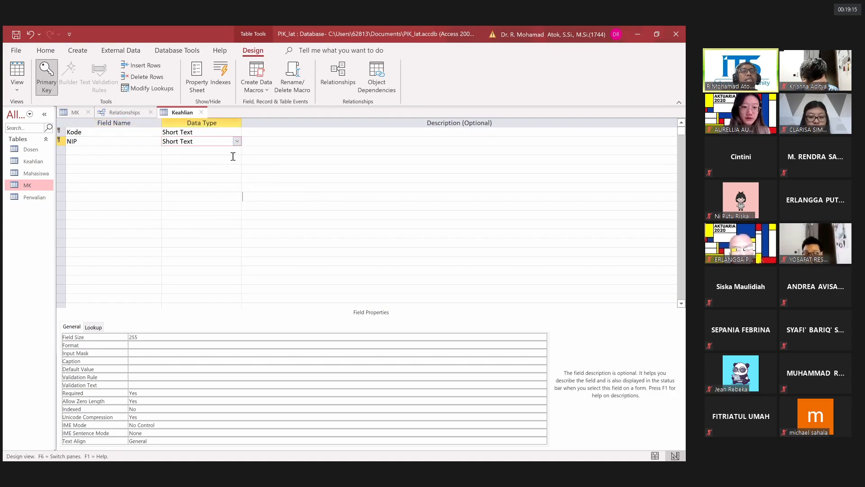
left_click(204, 143)
left_click(34, 151)
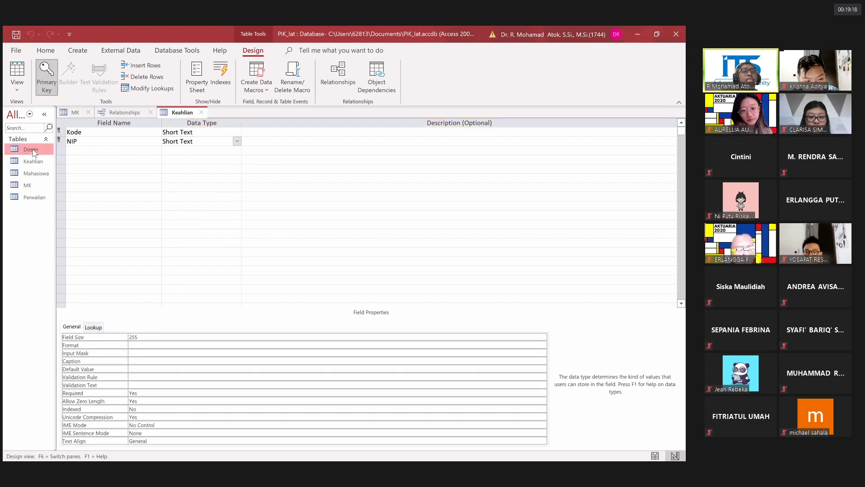
double_click(34, 151)
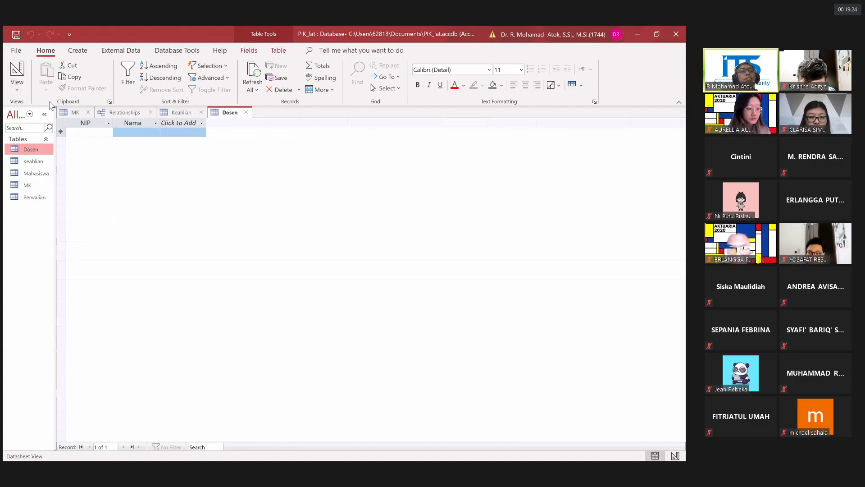
left_click(17, 89)
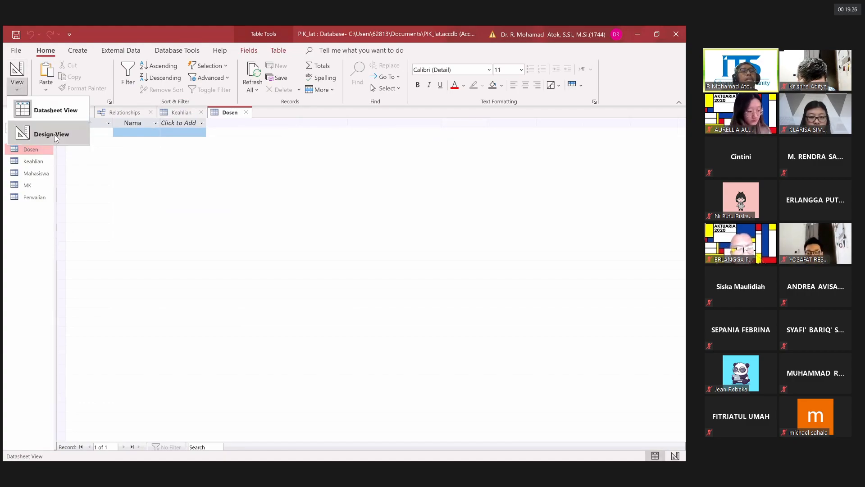
left_click(50, 134)
left_click(193, 133)
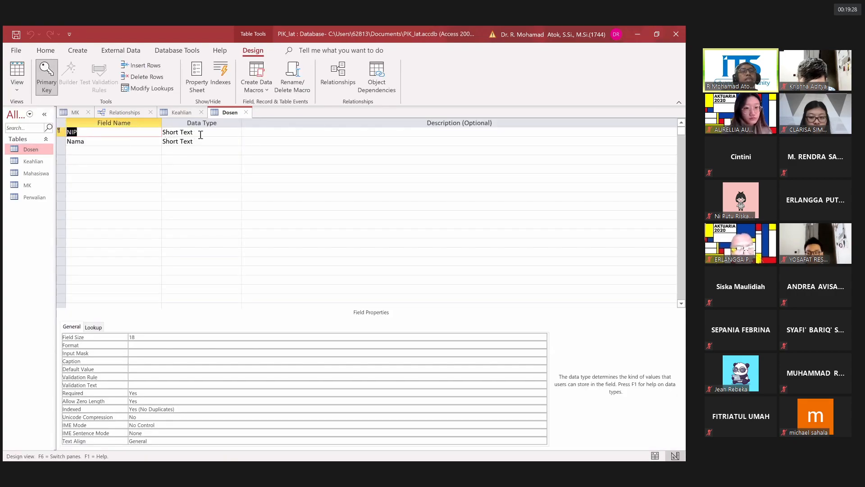
- Set the NIP field's size in the Keahlian table to 18
left_click(183, 112)
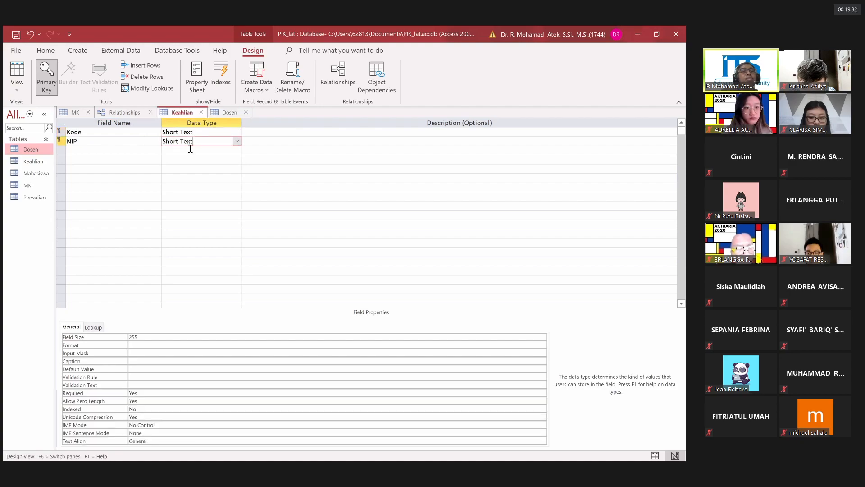
double_click(147, 341)
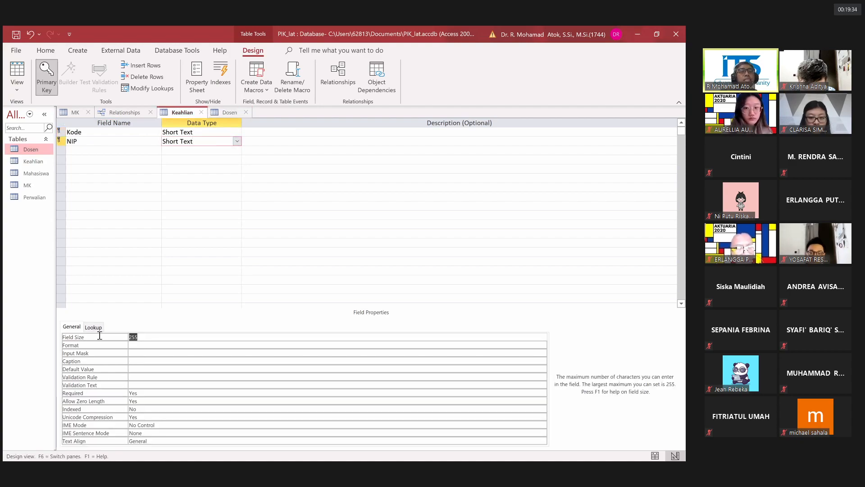
type("18")
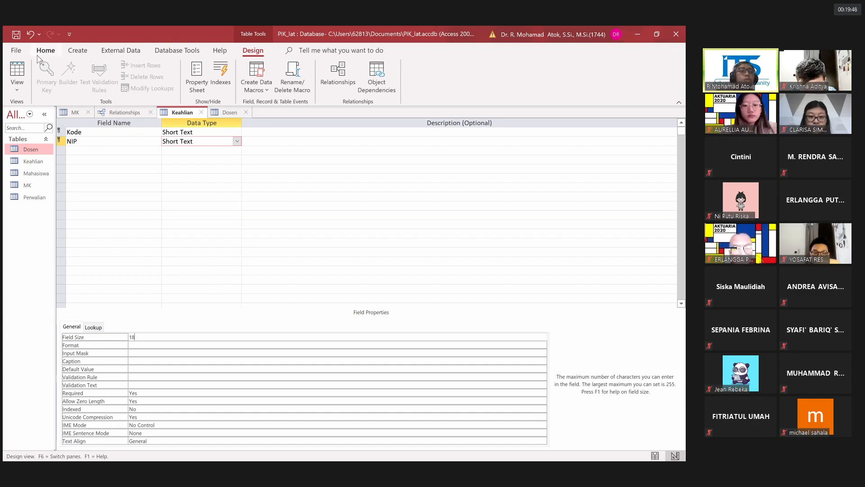
- Close the Dosen and Keahlian tables, saving Keahlian's design changes, and bring up the MK table
left_click(227, 113)
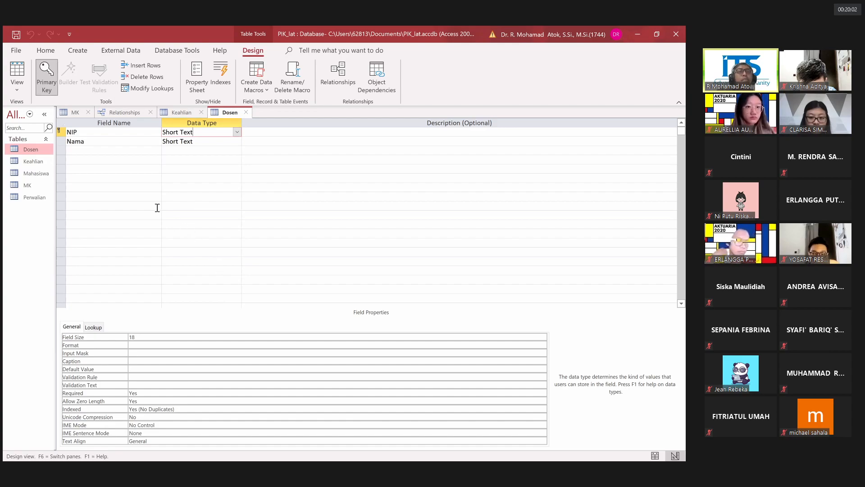
left_click(38, 163)
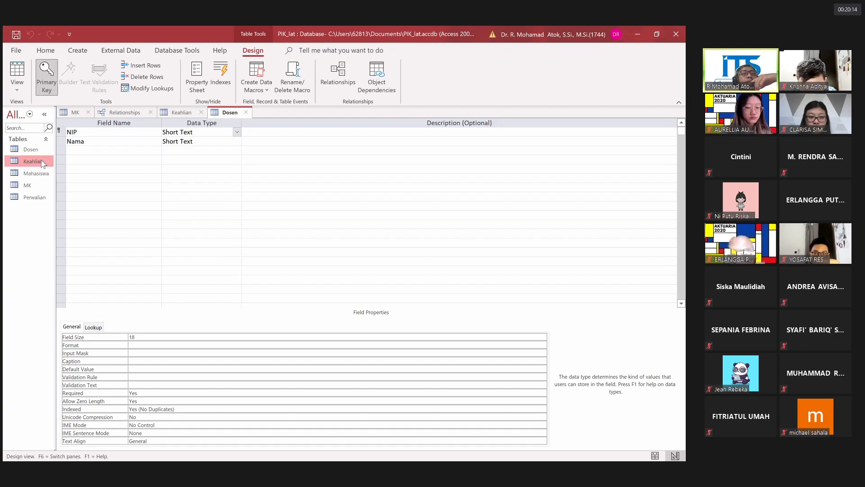
left_click(245, 113)
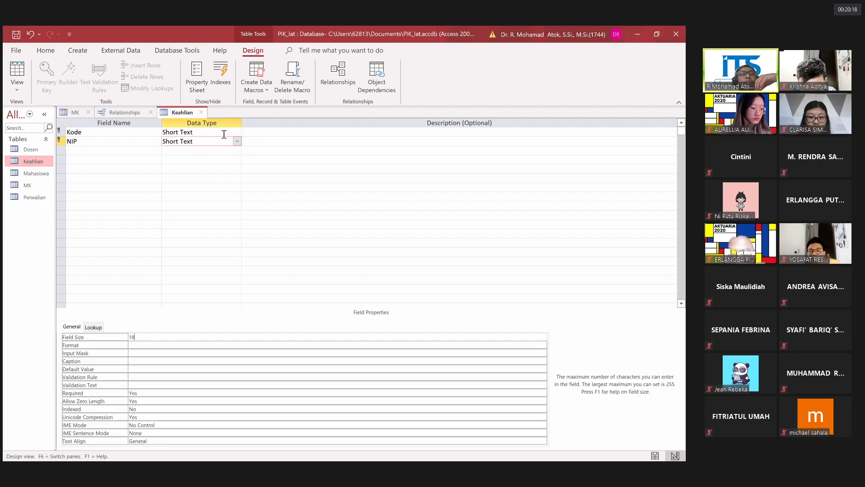
left_click(200, 113)
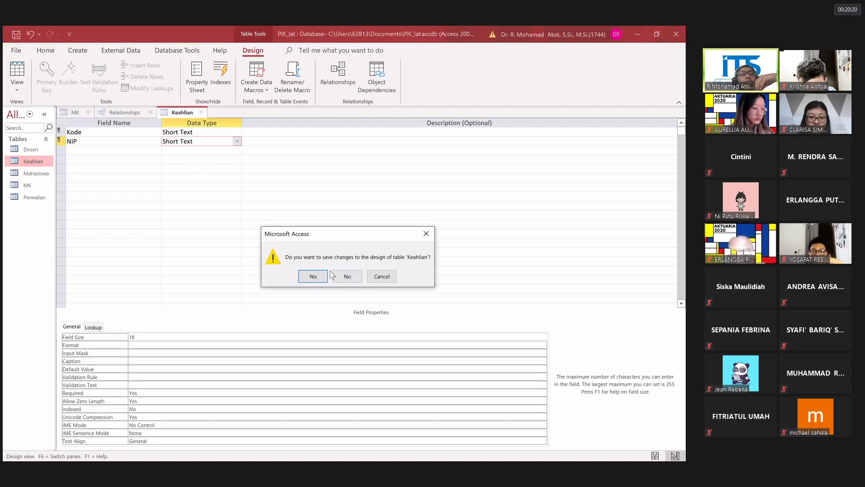
key("Return")
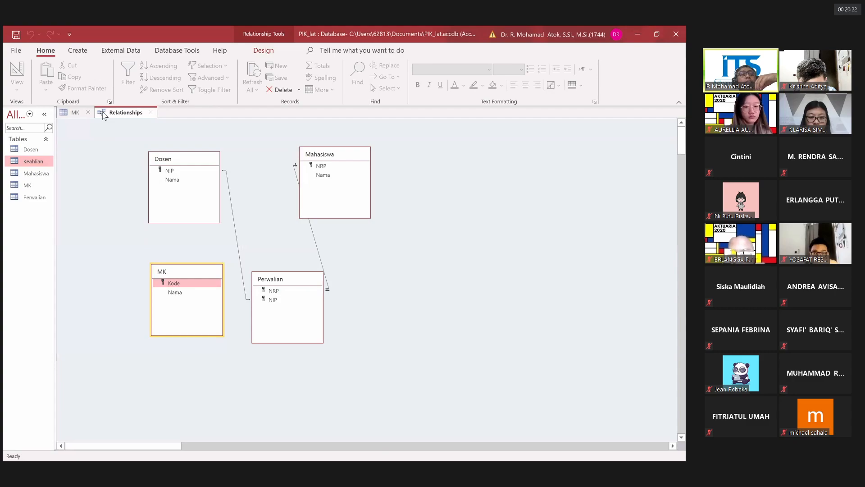
left_click(80, 114)
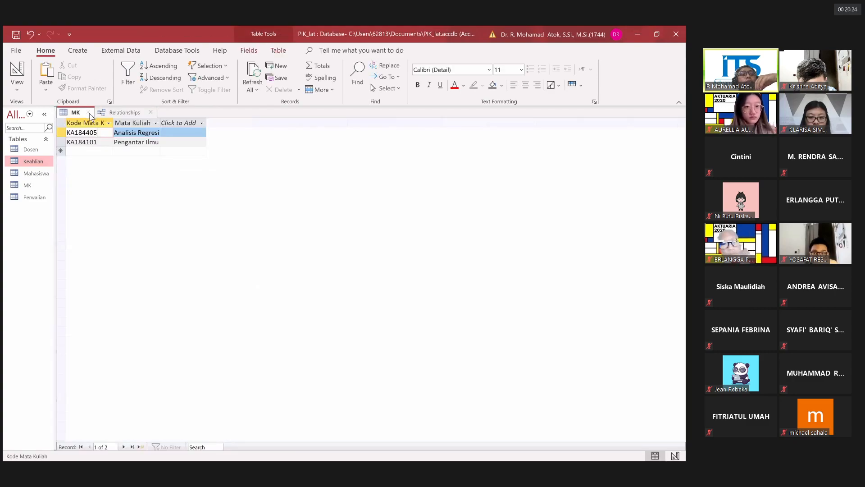
- Close the MK table and add the Keahlian table to the relationships diagram
left_click(89, 113)
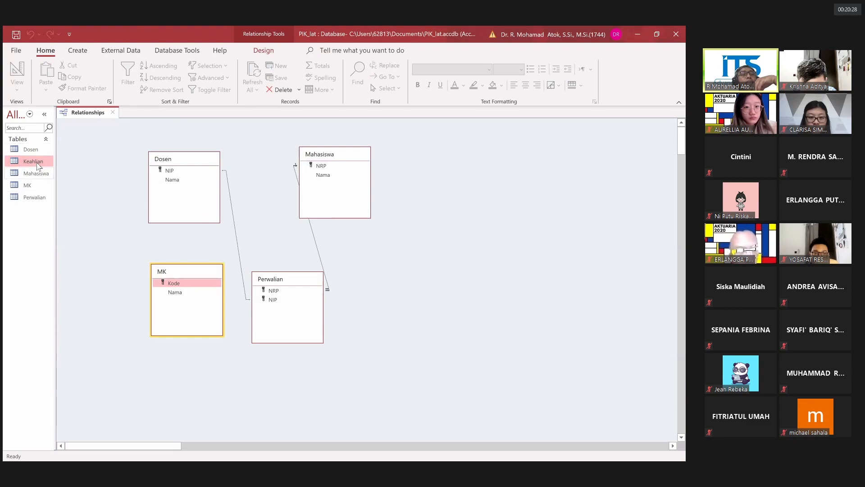
left_click_drag(36, 164, 91, 253)
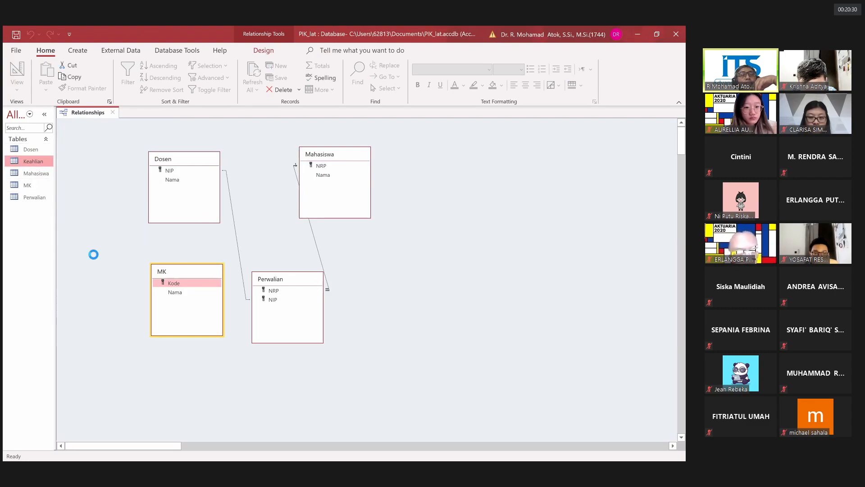
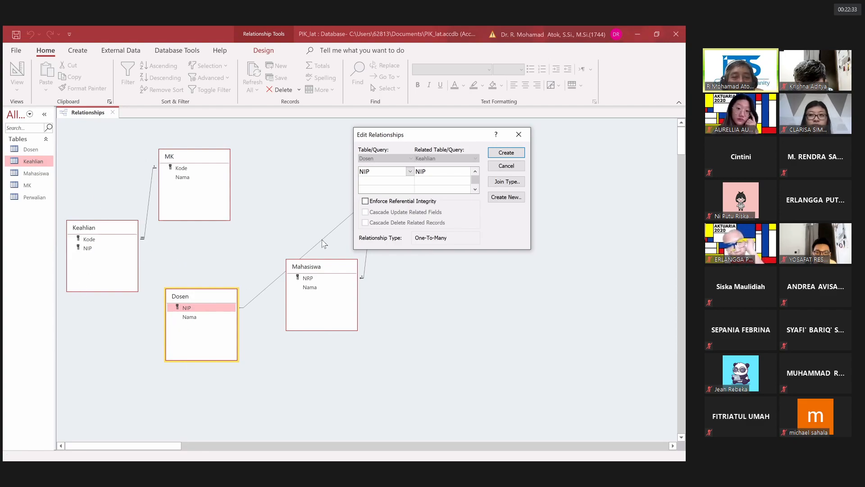
- Create the Dosen–Keahlian relationship on NIP with referential integrity enforced and cascading updates and deletes turned on
left_click(365, 201)
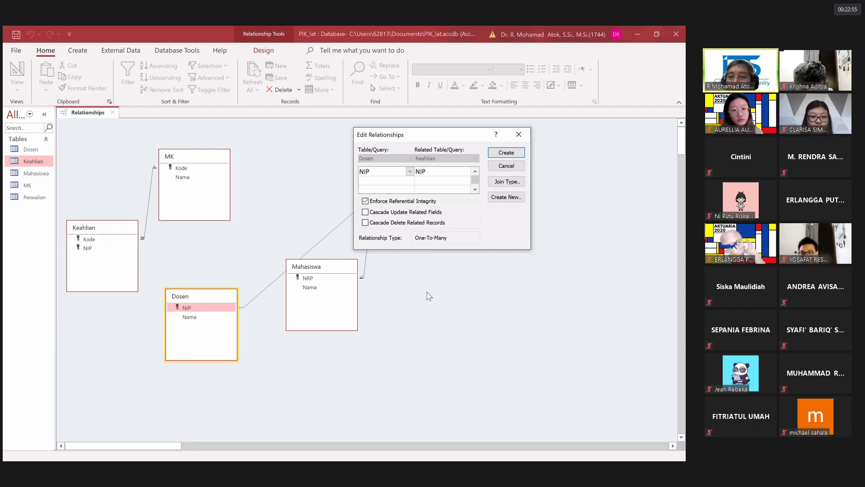
left_click_drag(429, 296, 428, 296)
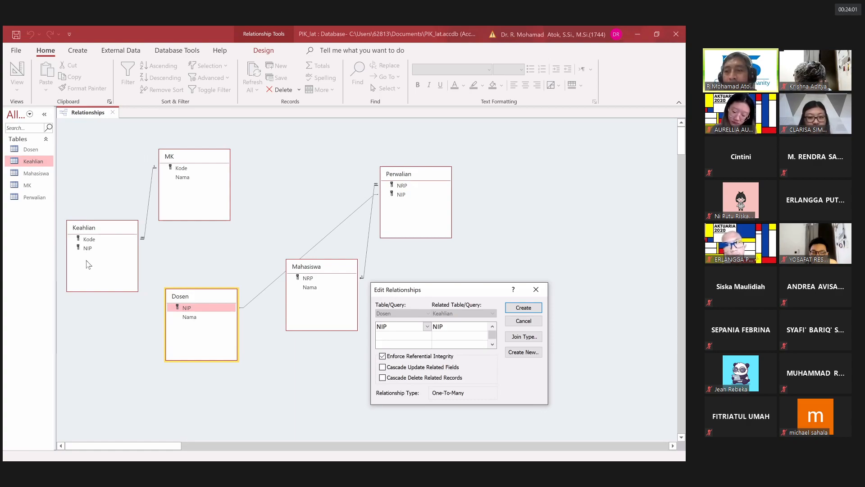
left_click(383, 379)
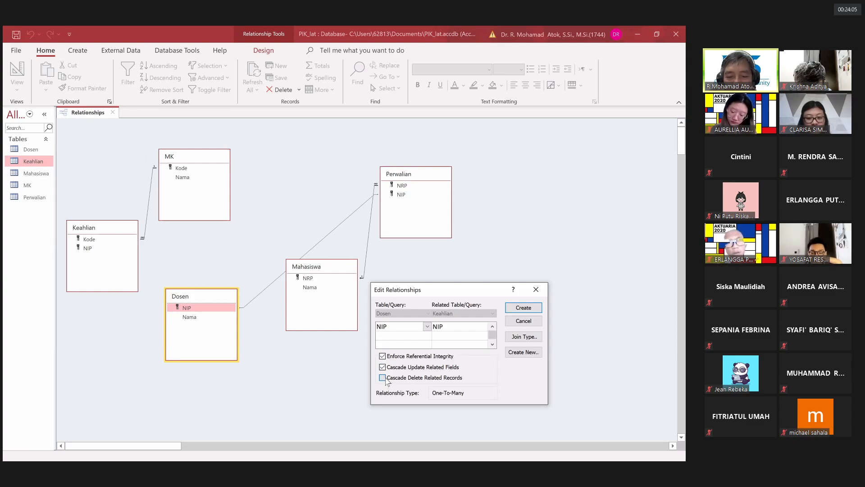
left_click(383, 378)
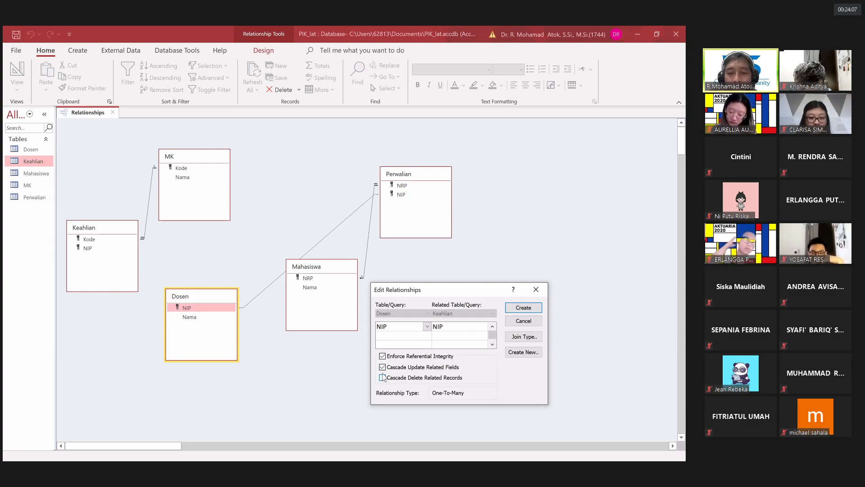
left_click(383, 367)
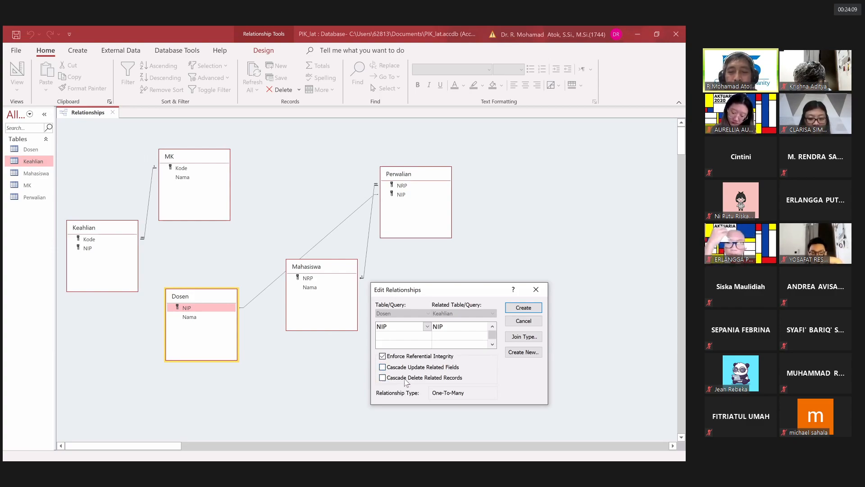
left_click(382, 368)
left_click(383, 377)
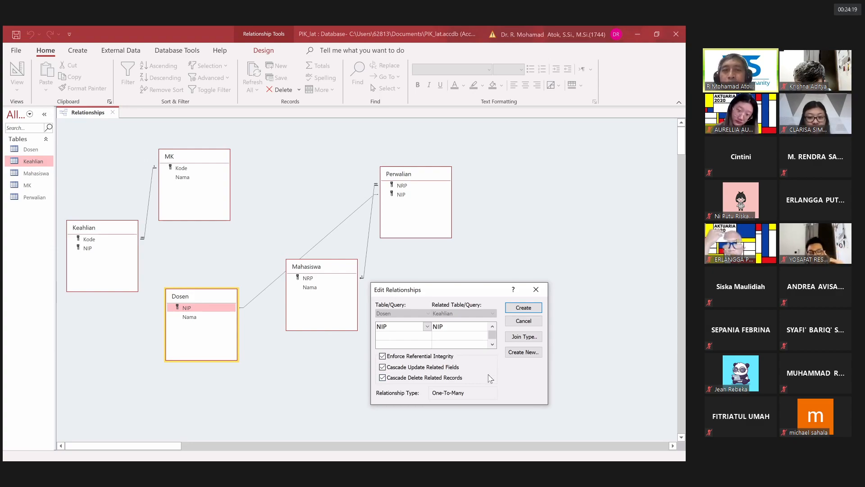
left_click(441, 107)
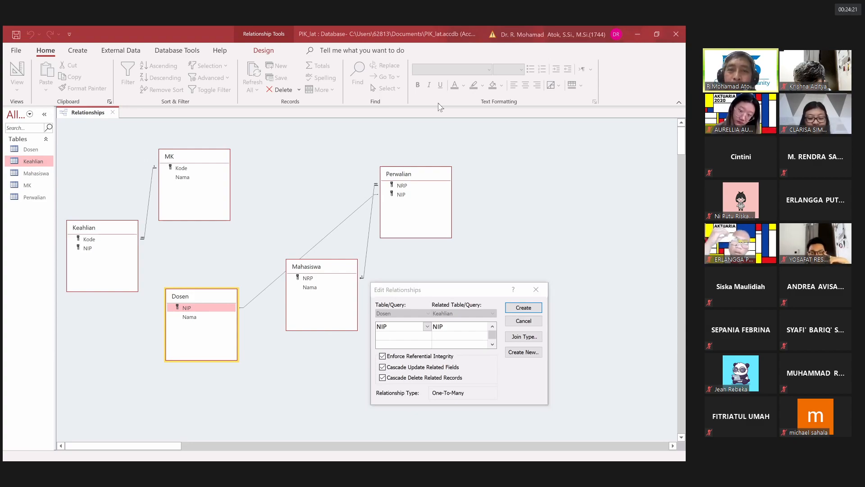
left_click(99, 243)
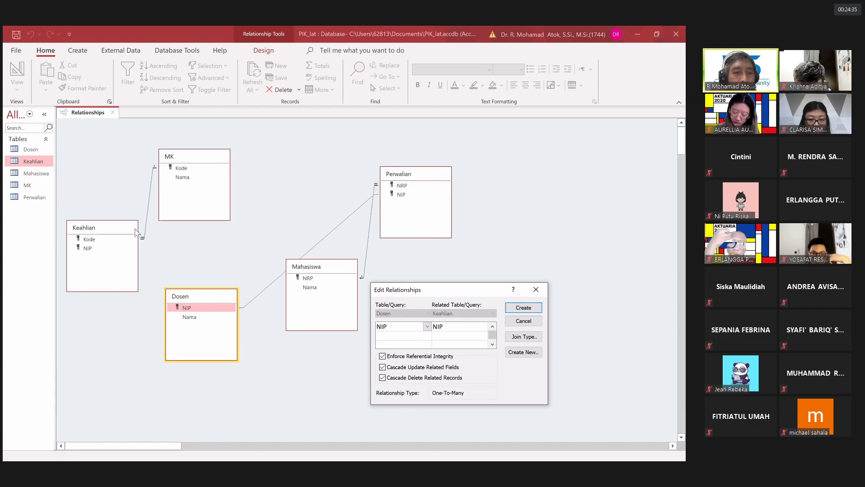
left_click(524, 308)
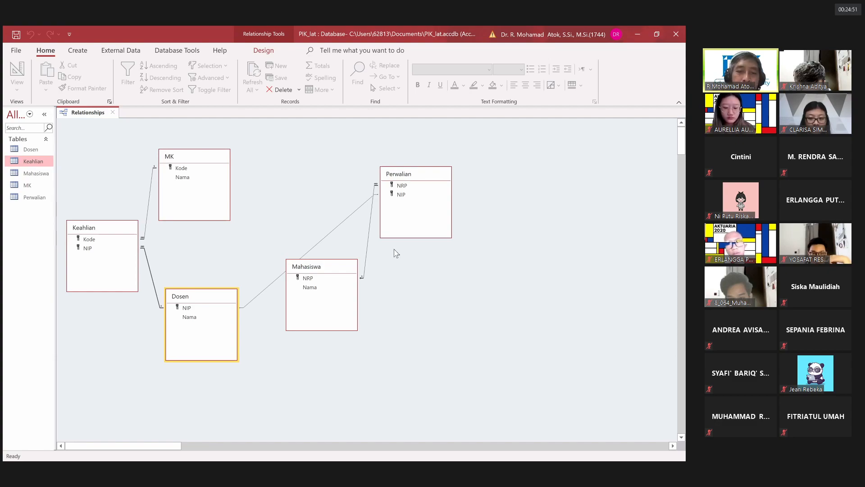
- Rearrange the diagram by moving Mahasiswa up beside MK and Perwalian down below it to separate the relationship lines
left_click(312, 266)
left_click_drag(312, 266, 291, 147)
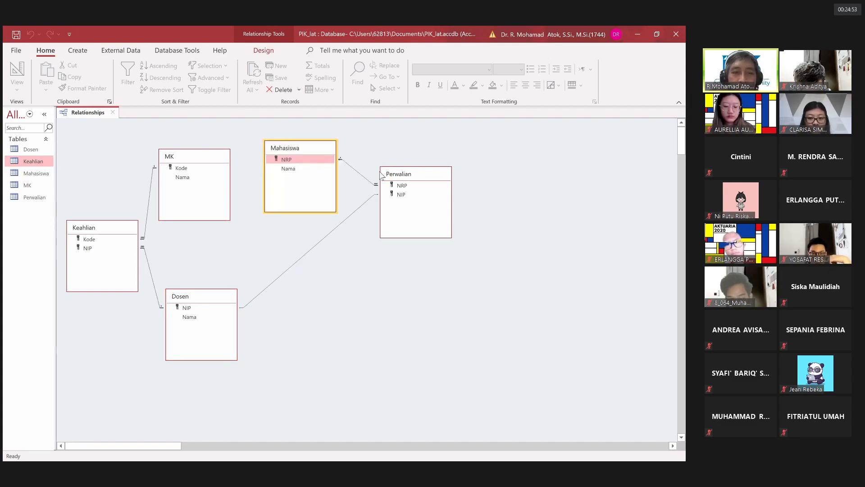
left_click(411, 186)
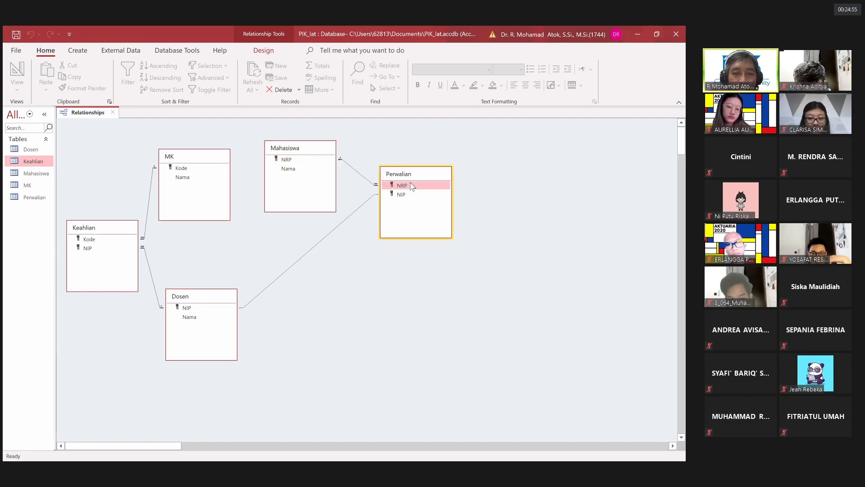
left_click_drag(406, 174, 377, 249)
left_click(464, 270)
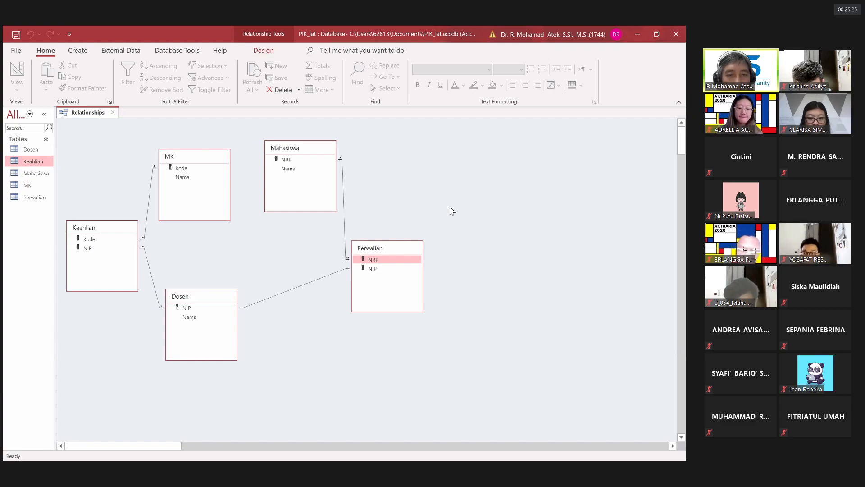
- Edit the Dosen–Perwalian relationship on NIP to enforce referential integrity
left_click(289, 290)
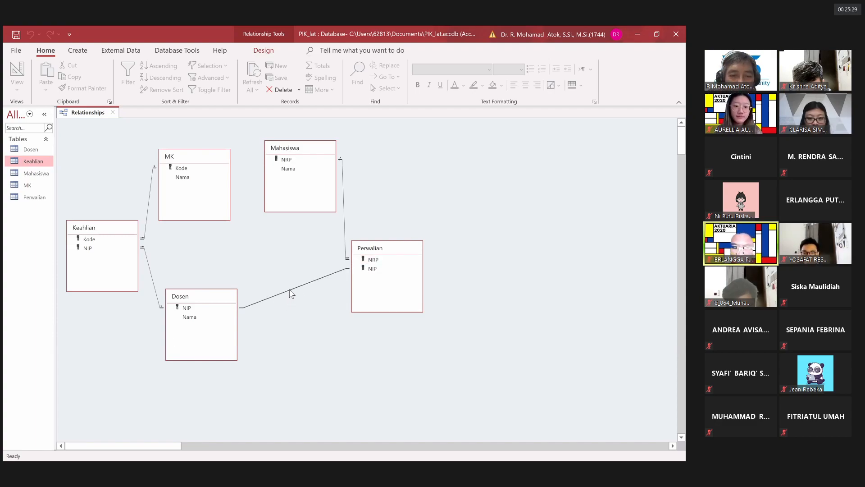
right_click(290, 290)
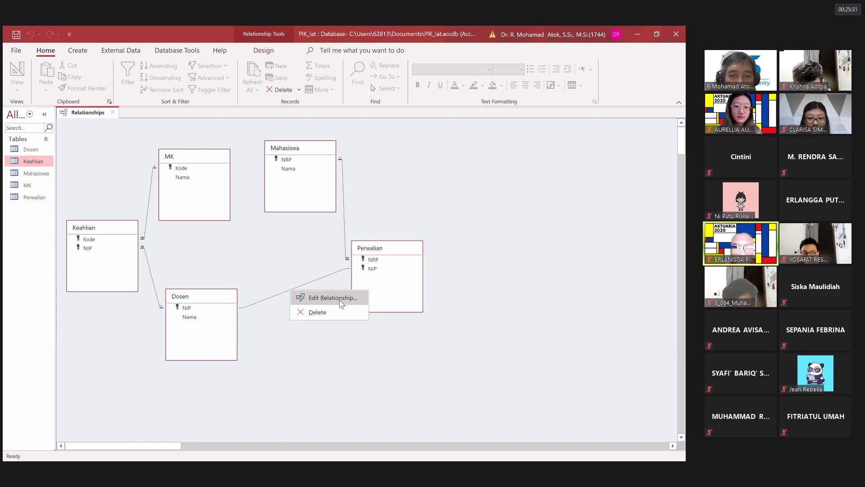
left_click(333, 298)
left_click_drag(307, 135, 423, 123)
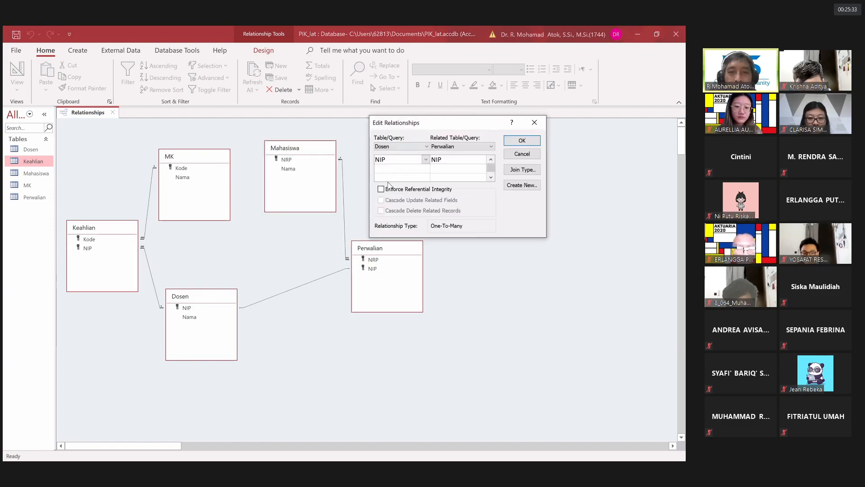
left_click(386, 190)
left_click(522, 141)
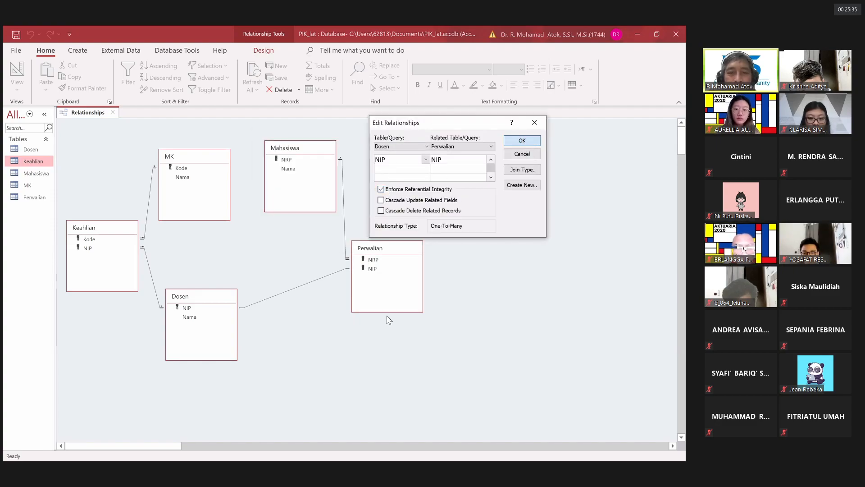
left_click(331, 356)
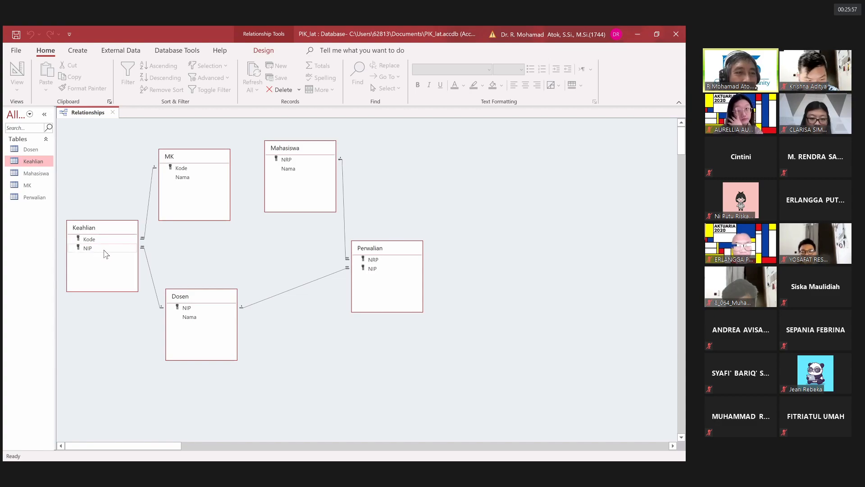
- Open the Keahlian table in Datasheet View
left_click(35, 163)
double_click(34, 164)
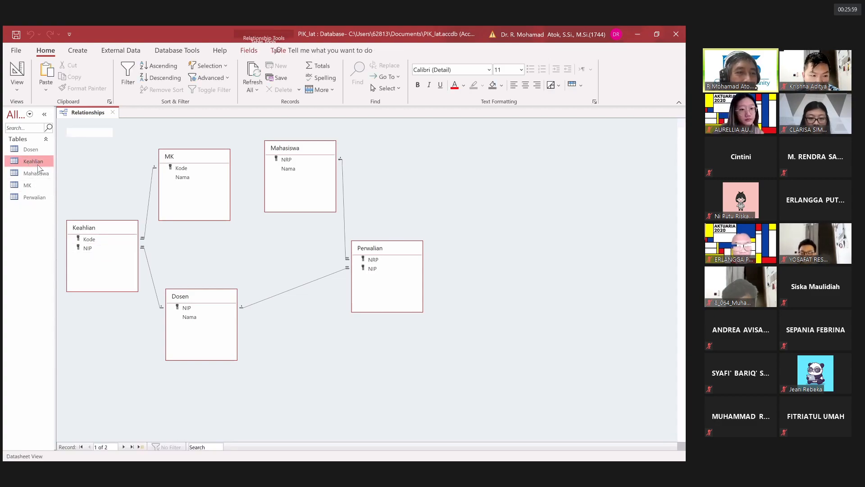
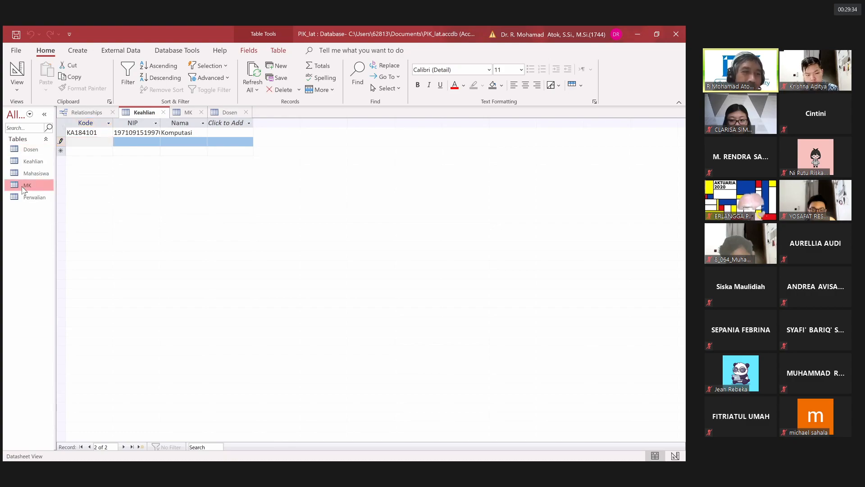
- Add a Short Text field RMK to the MK table's design with the description "Rumpun Mata Kuliah"
double_click(23, 189)
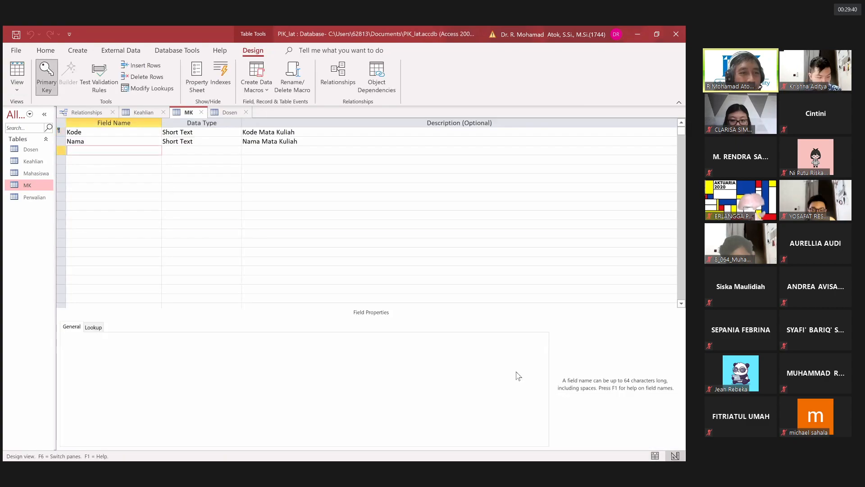
type("MK")
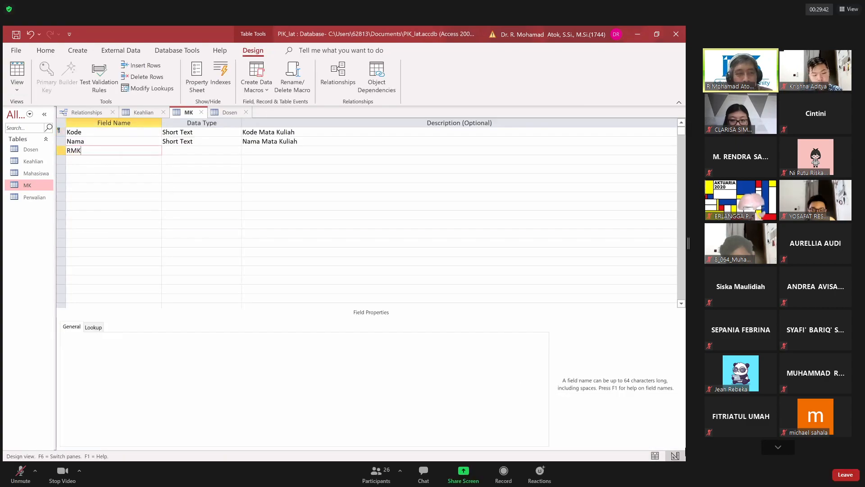
left_click(272, 150)
type("Rumpun ")
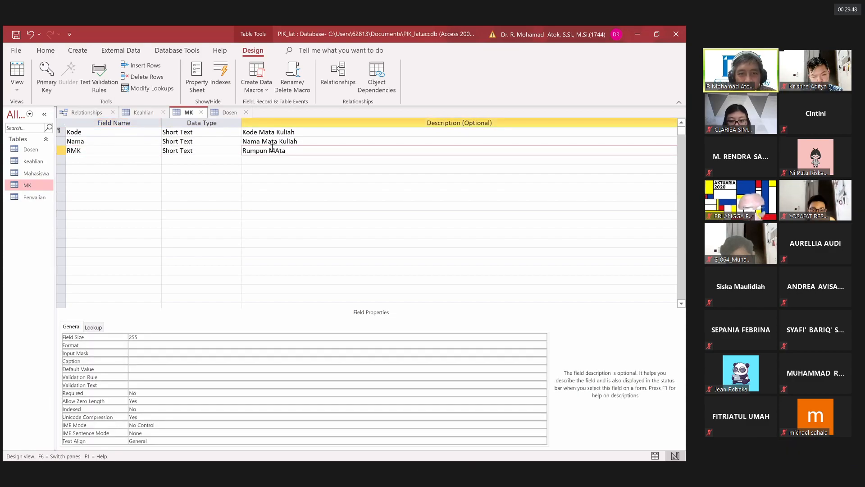
type("MAt")
key("BackSpace")
type("ata Kuliah")
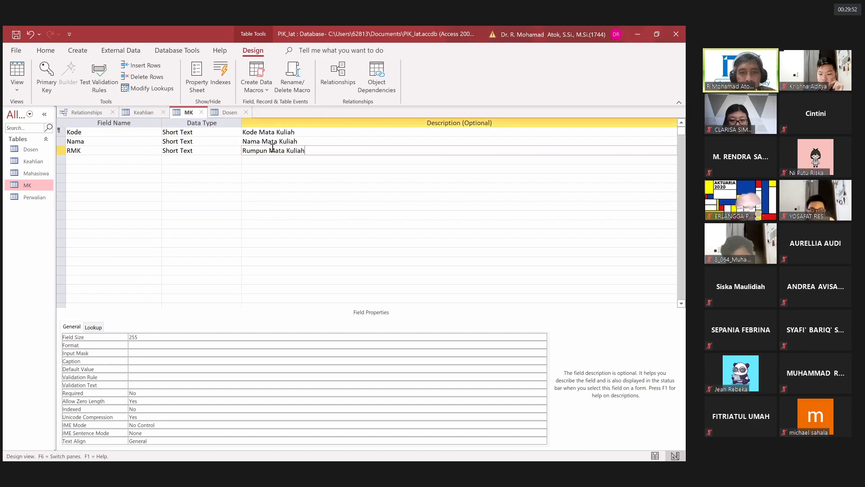
- Set the RMK field's size to 20
left_click(207, 154)
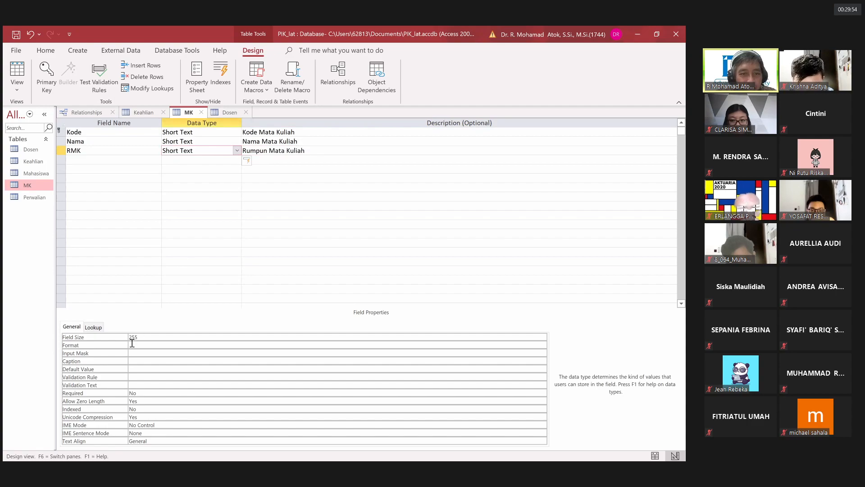
left_click_drag(139, 339, 95, 347)
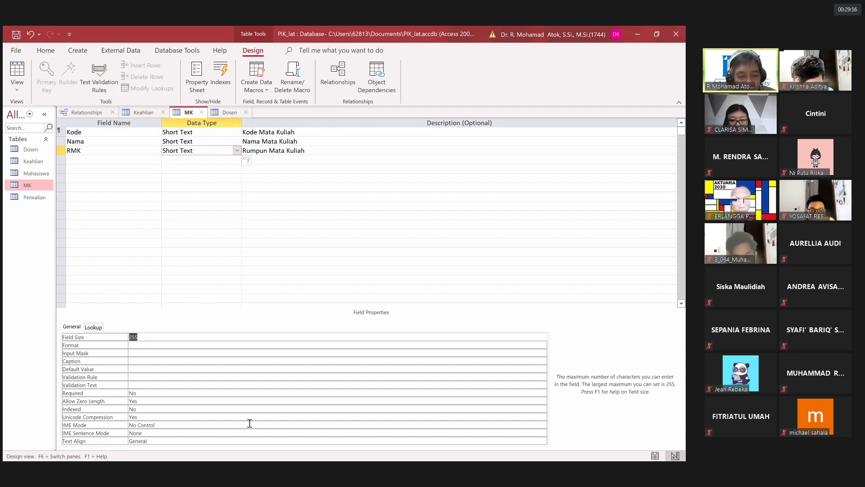
type("20")
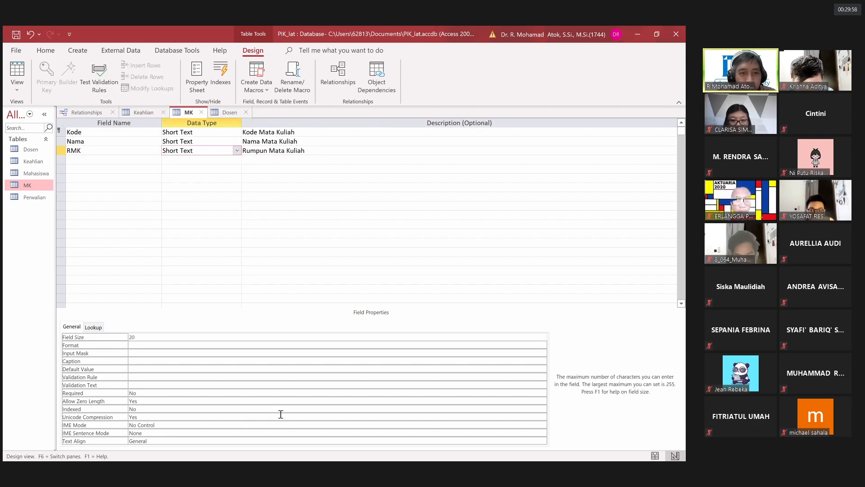
left_click(176, 344)
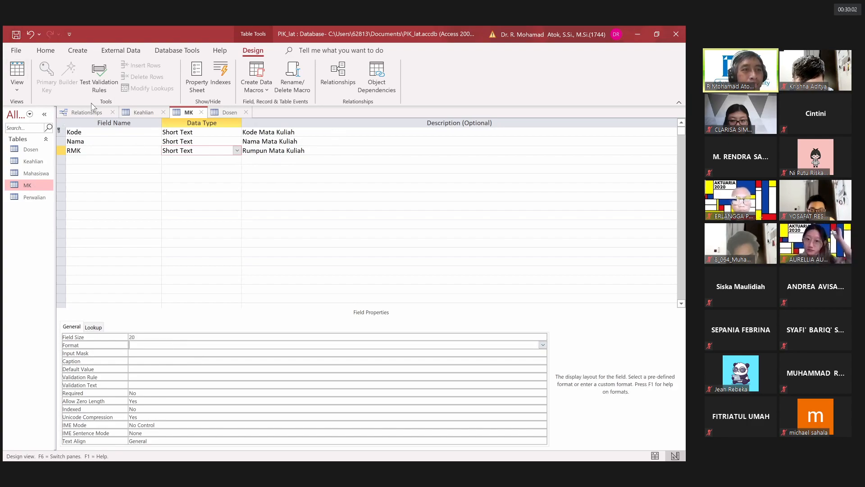
- View the Dosen table's records, return to the Keahlian table and try to switch it to Design View
left_click(228, 112)
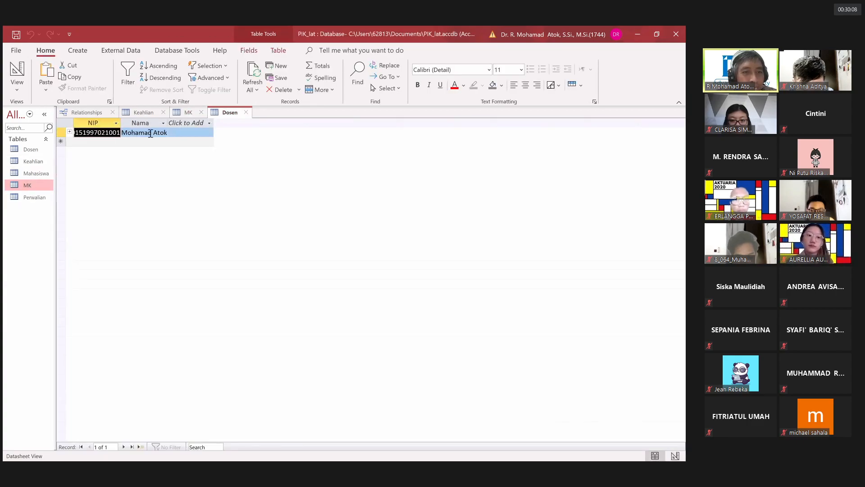
double_click(38, 161)
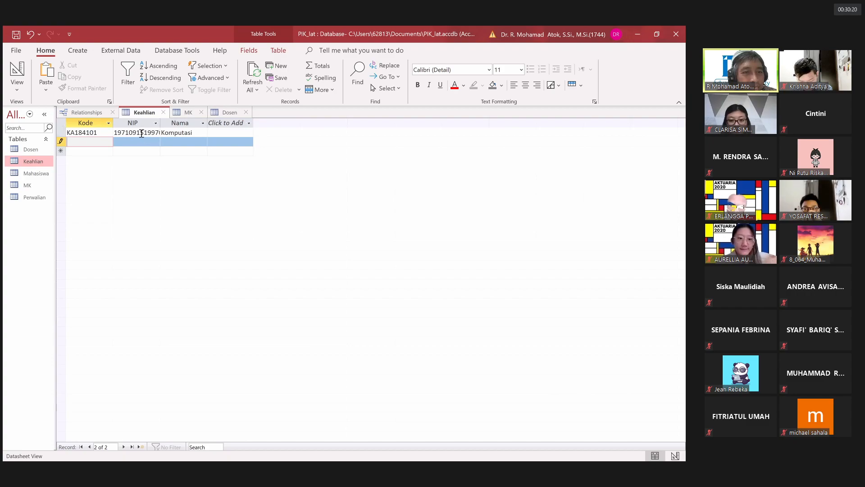
left_click(18, 90)
left_click(35, 129)
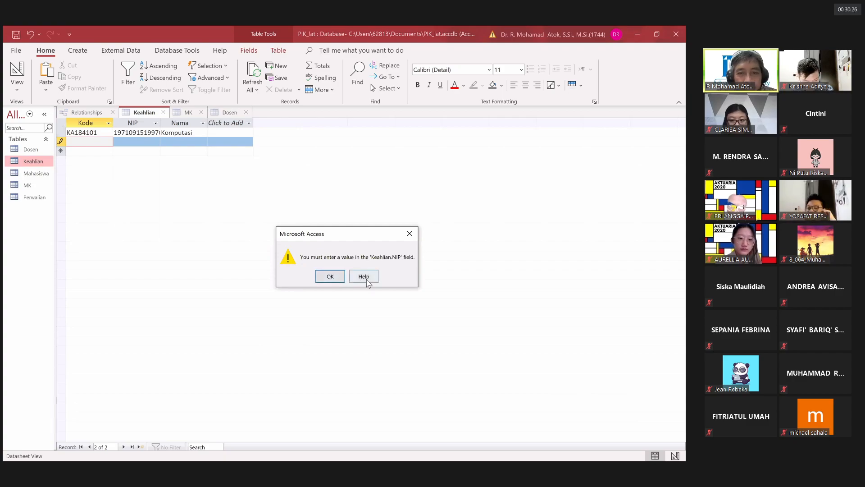
left_click(332, 277)
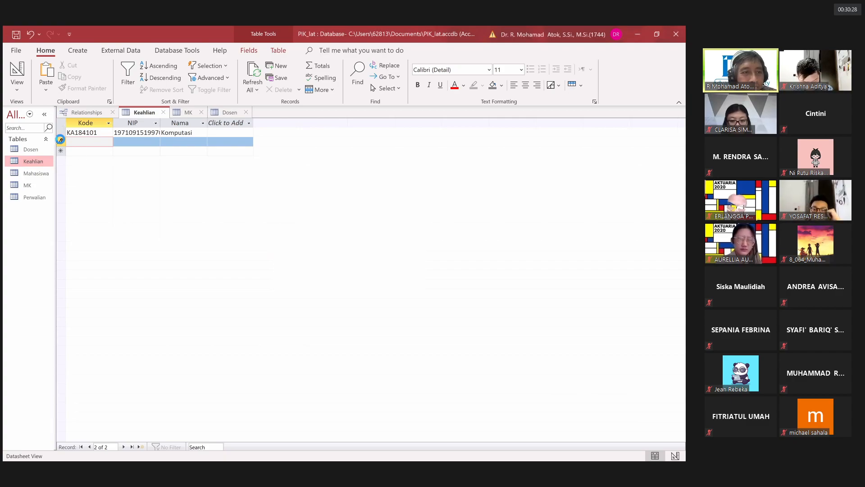
- Try to select the blank second record in the Keahlian datasheet by its whole row
left_click(62, 143)
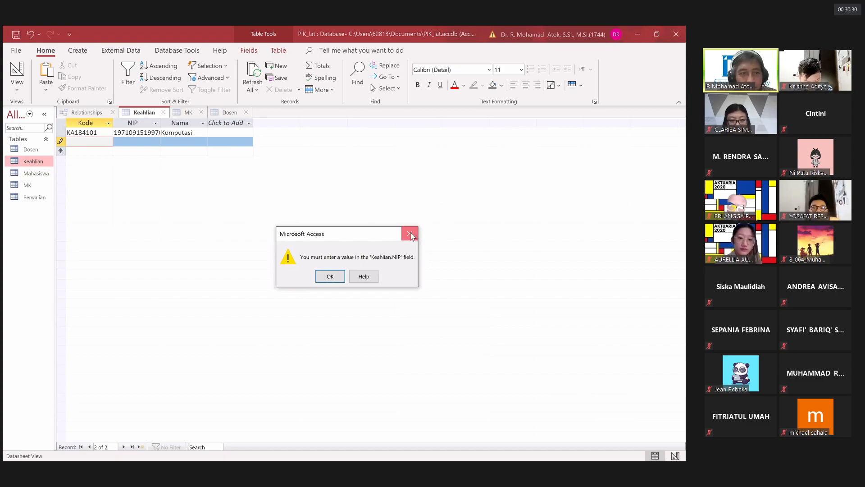
key("Return")
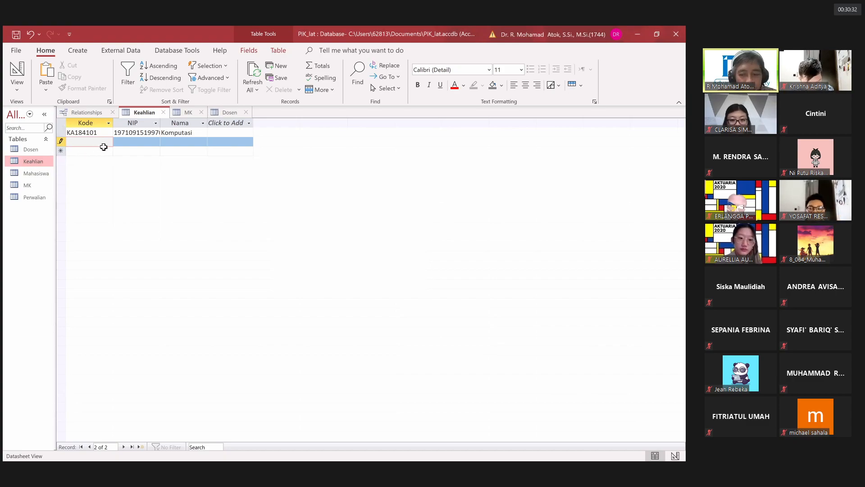
key("Tab")
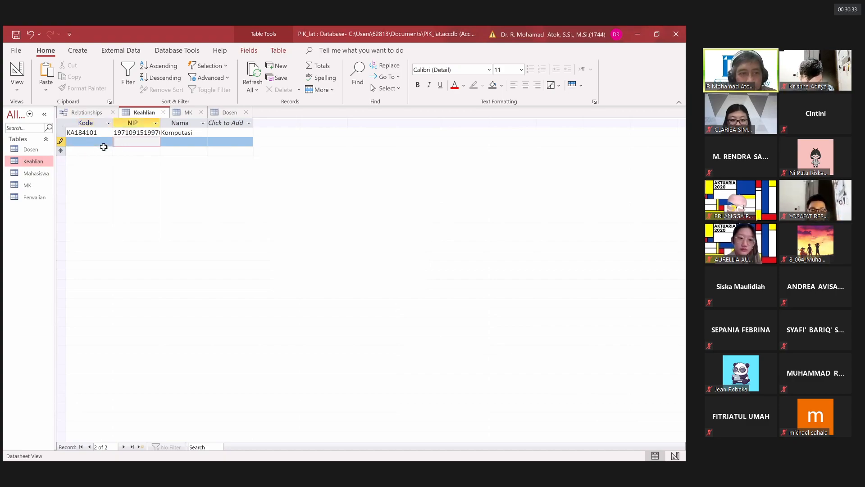
left_click(59, 142)
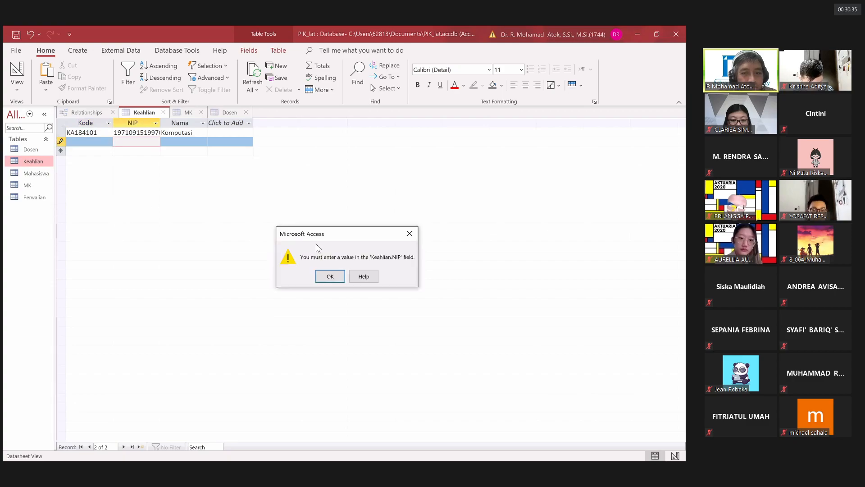
left_click(335, 279)
key("Tab")
key("Tab")
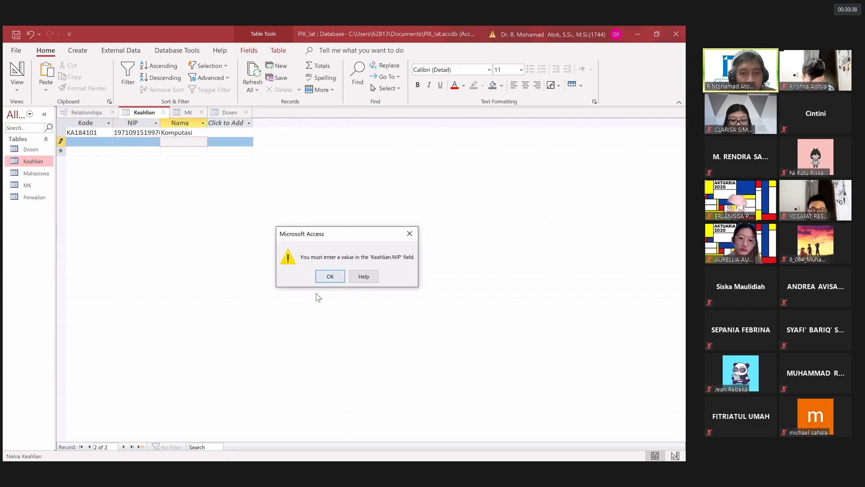
left_click(328, 274)
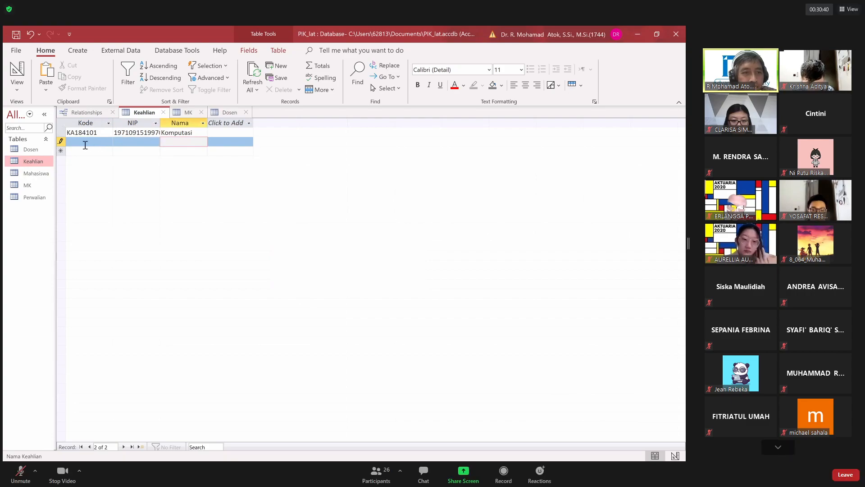
left_click(61, 142)
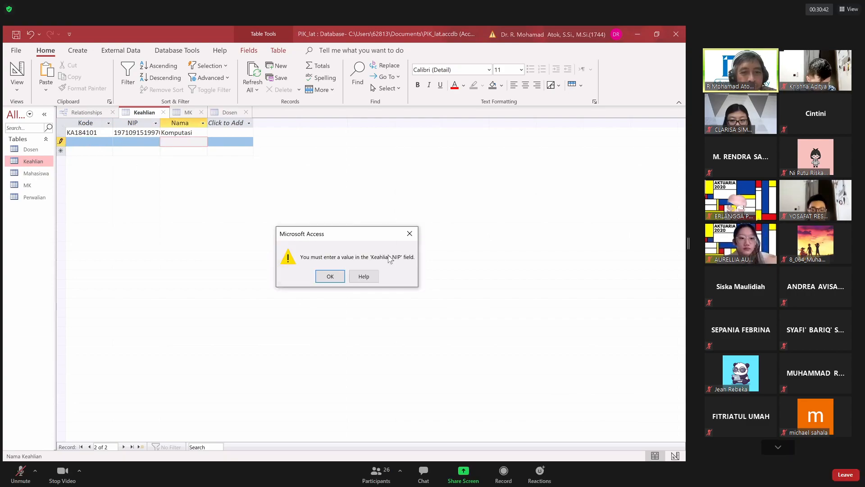
key("Return")
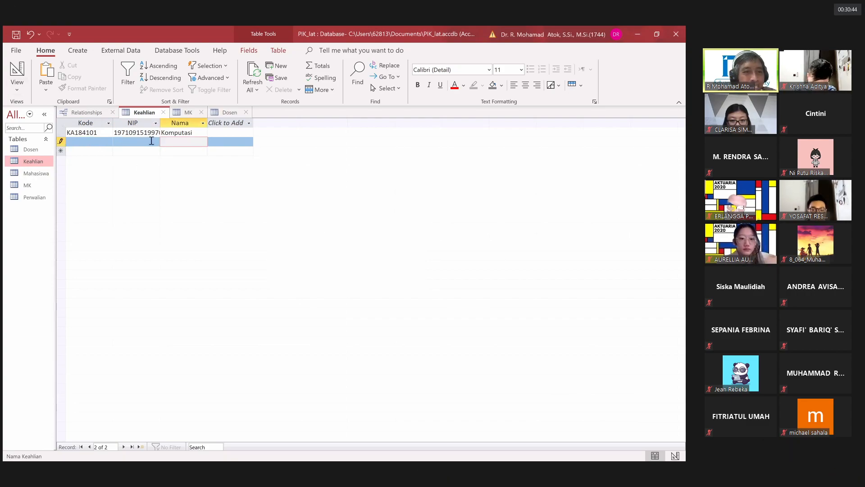
- Fill in the second Keahlian record with Kode KA184201 and the lecturer's NIP
left_click(105, 141)
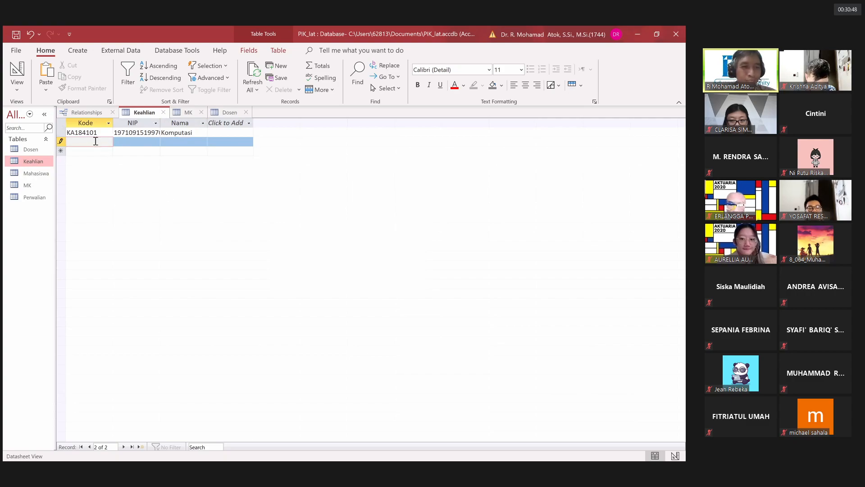
type("KA")
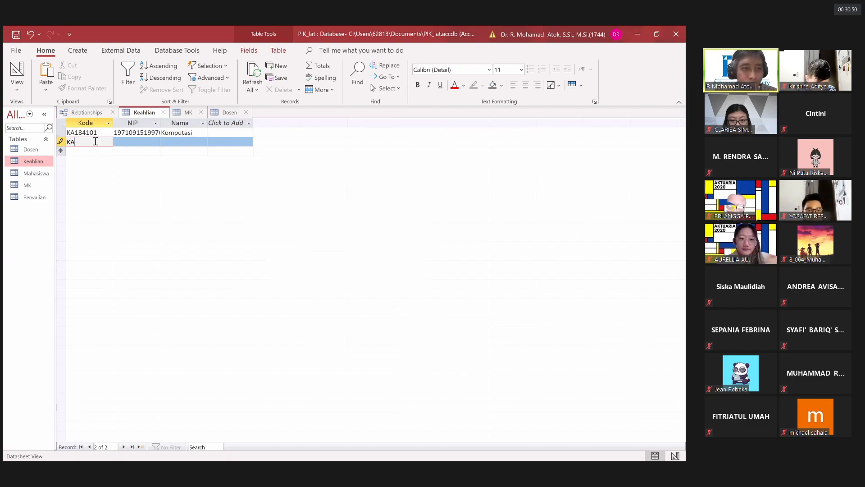
type("18")
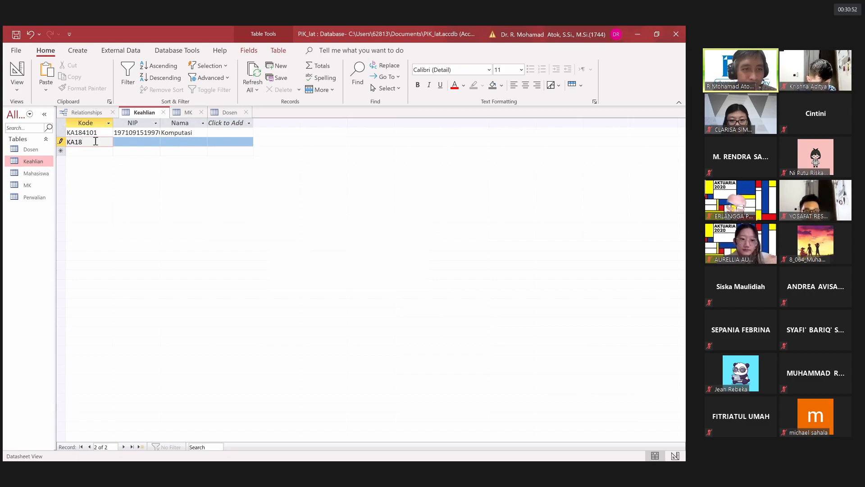
type("4201")
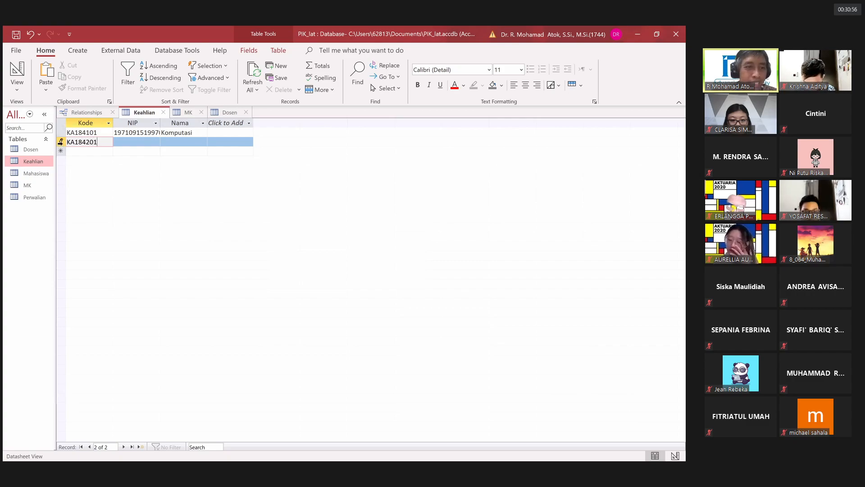
left_click(396, 319)
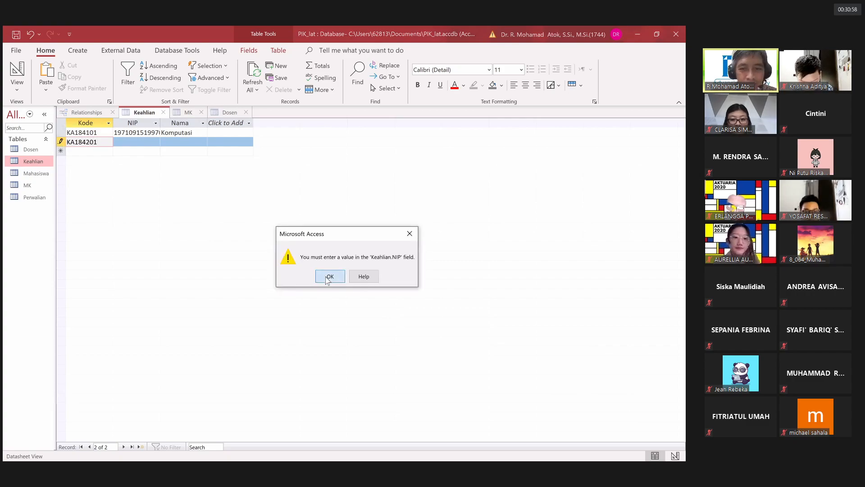
key("Return")
left_click(123, 141)
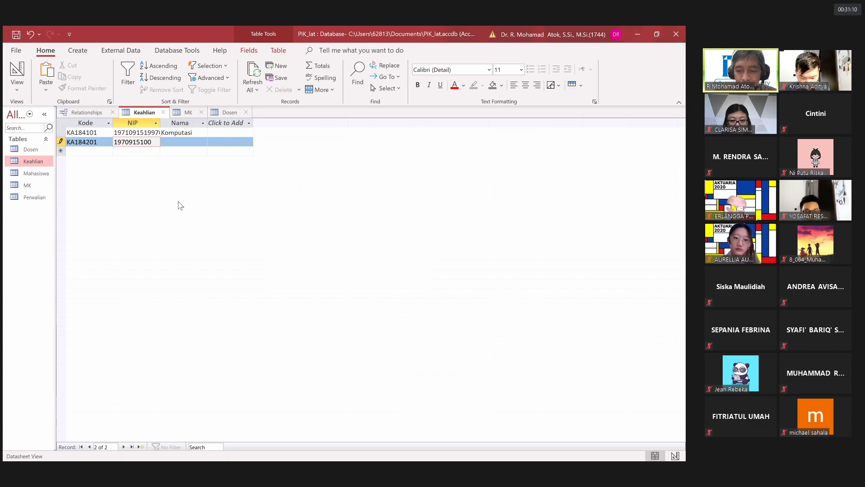
type("70210")
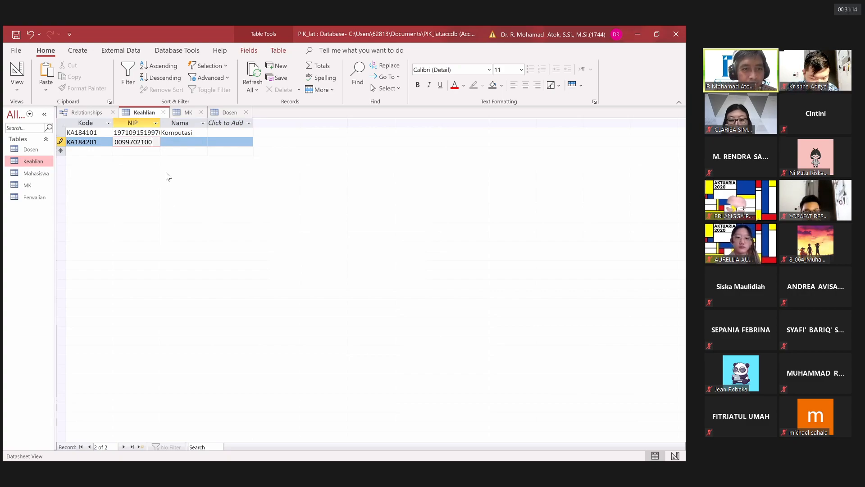
- Close the Keahlian table, discarding its unsaved second record, and close the Dosen and MK tables
left_click(179, 143)
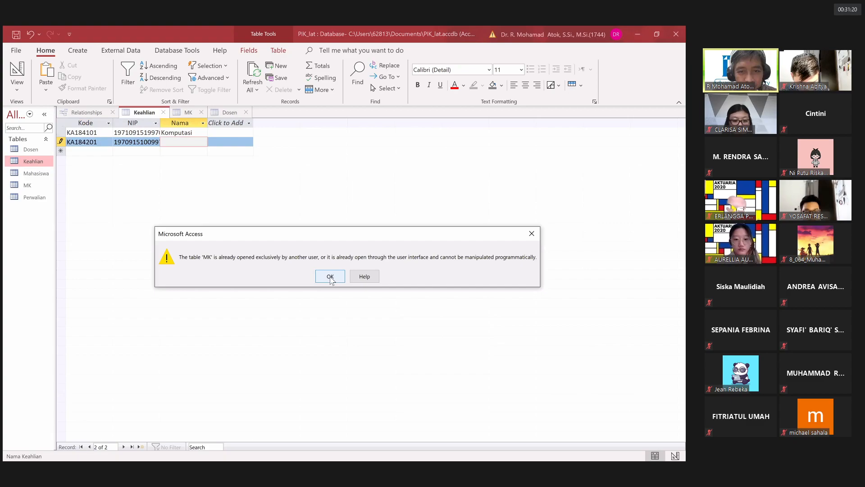
left_click(331, 277)
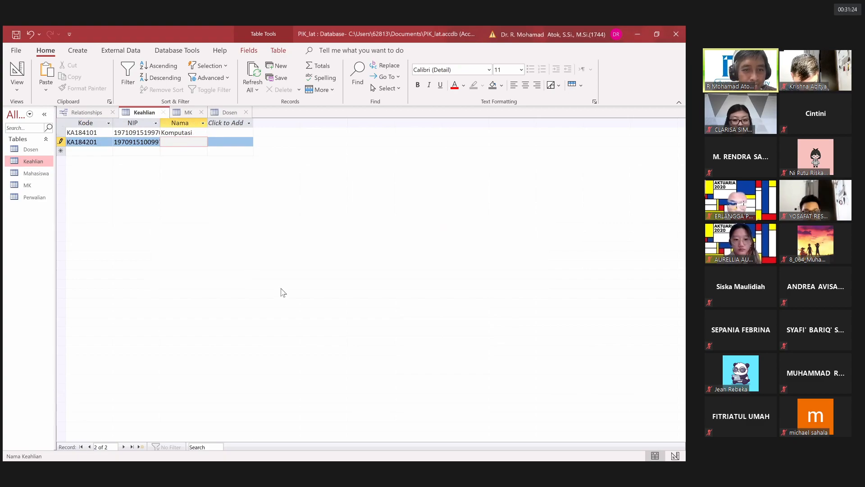
left_click(330, 277)
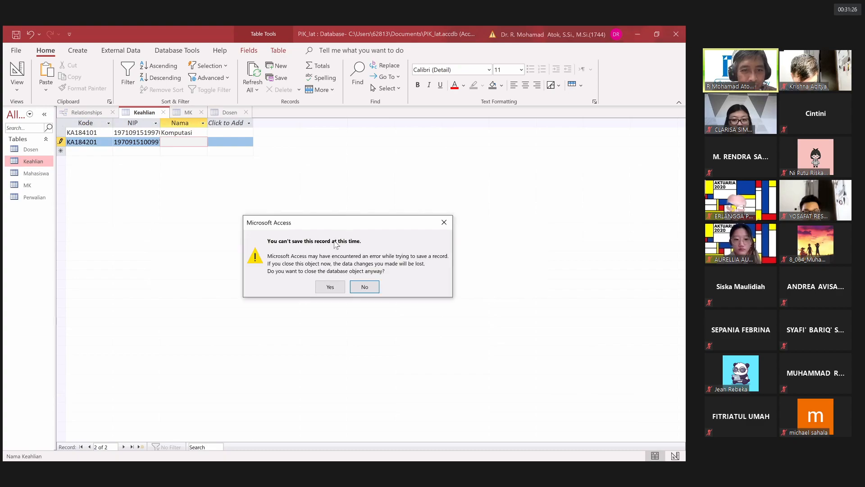
left_click(330, 287)
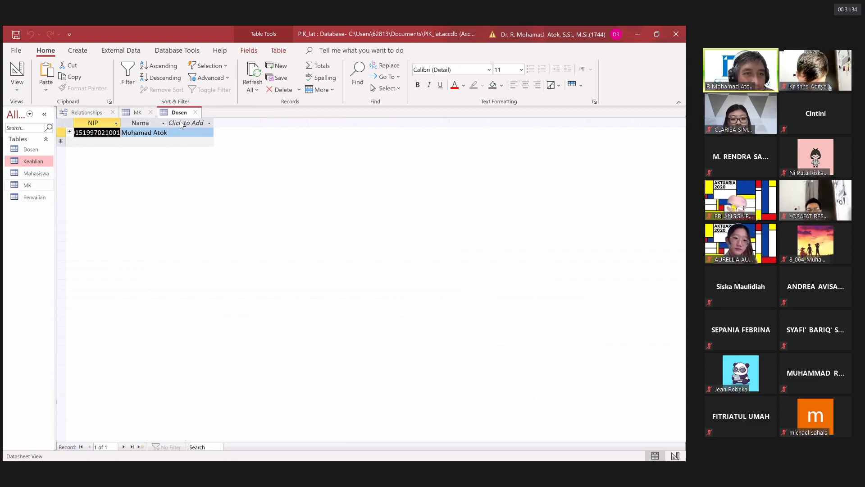
left_click(195, 112)
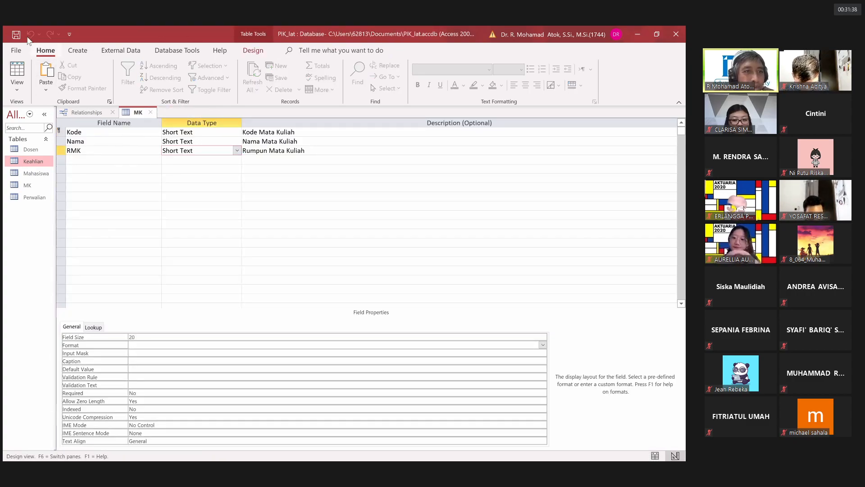
left_click(151, 113)
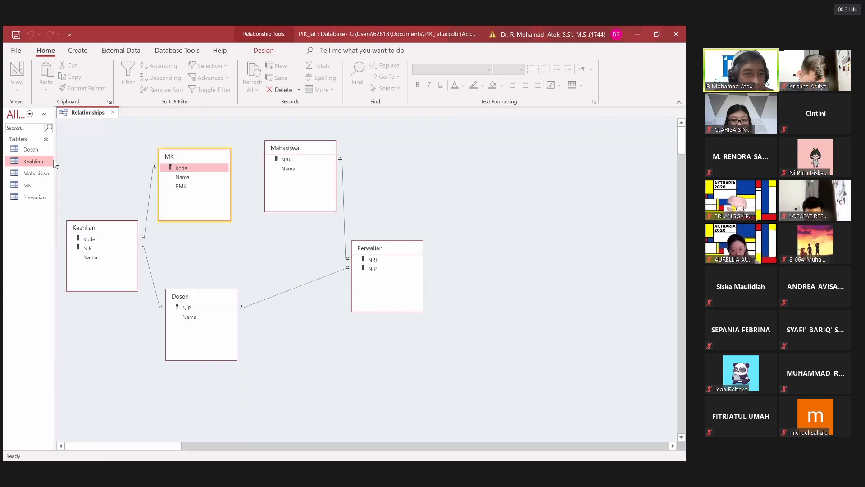
- Reopen the Keahlian table in Design View and try to delete its Kode field
double_click(33, 162)
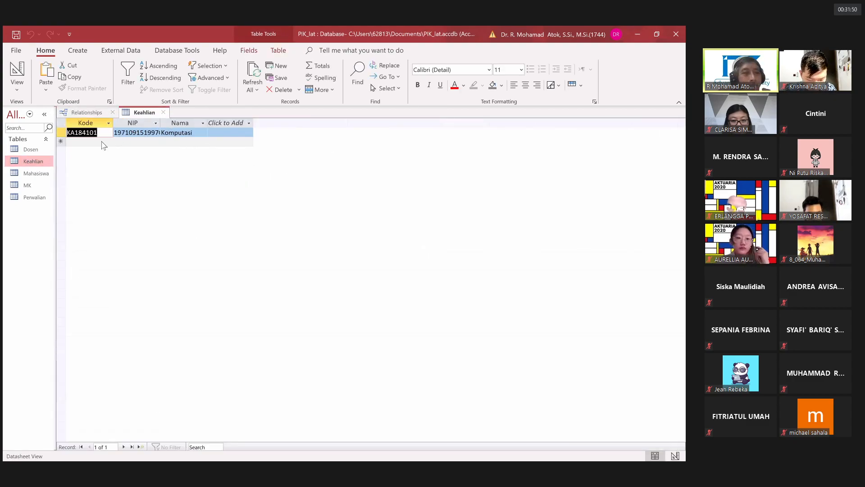
left_click(31, 134)
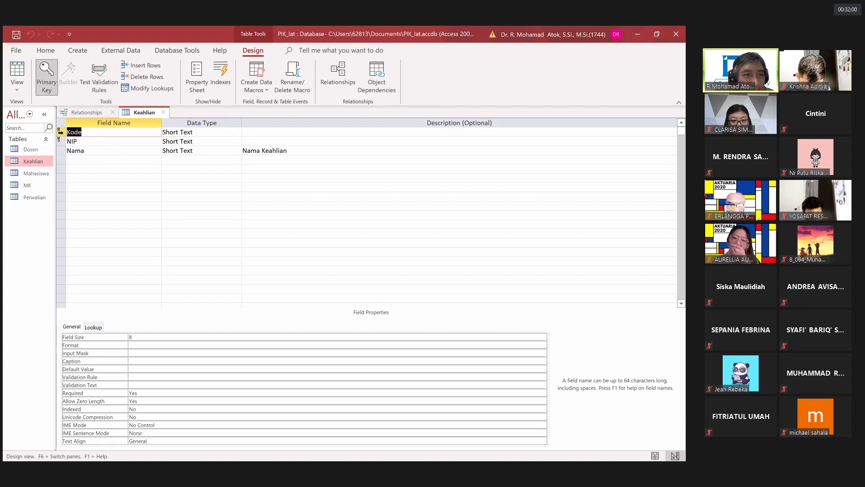
right_click(60, 133)
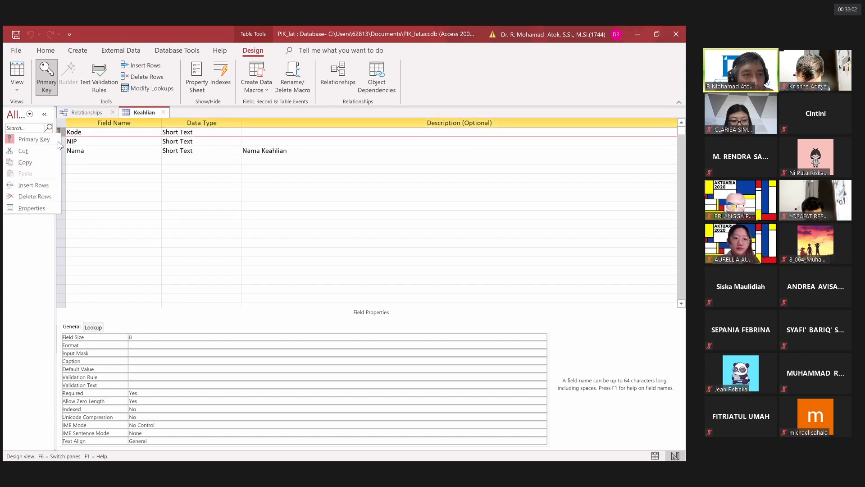
left_click(35, 196)
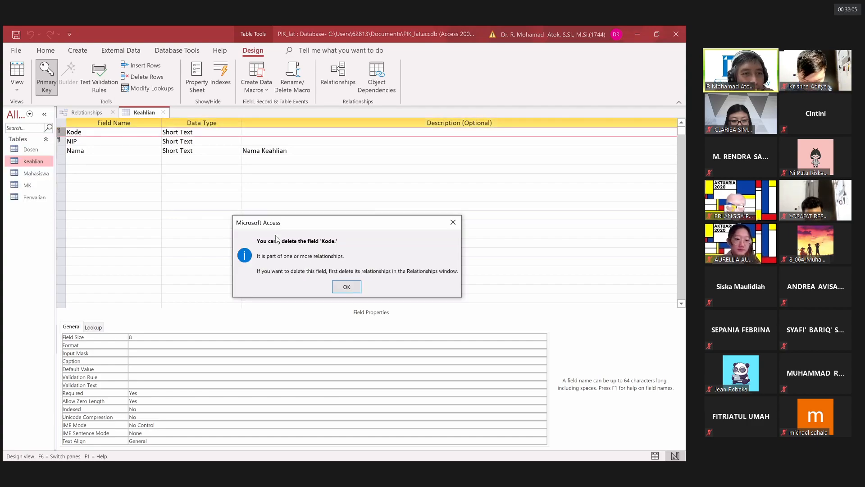
left_click(345, 288)
- Remove the primary key from the Kode and NIP fields of the Keahlian table
left_click(62, 132)
left_click(62, 140)
left_click(47, 71)
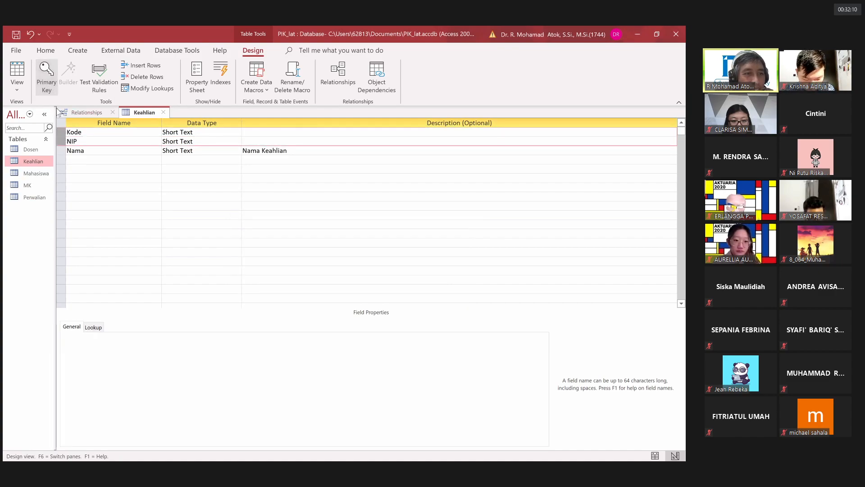
- Try again to delete the Kode field from the Keahlian design without its primary key
left_click(65, 133)
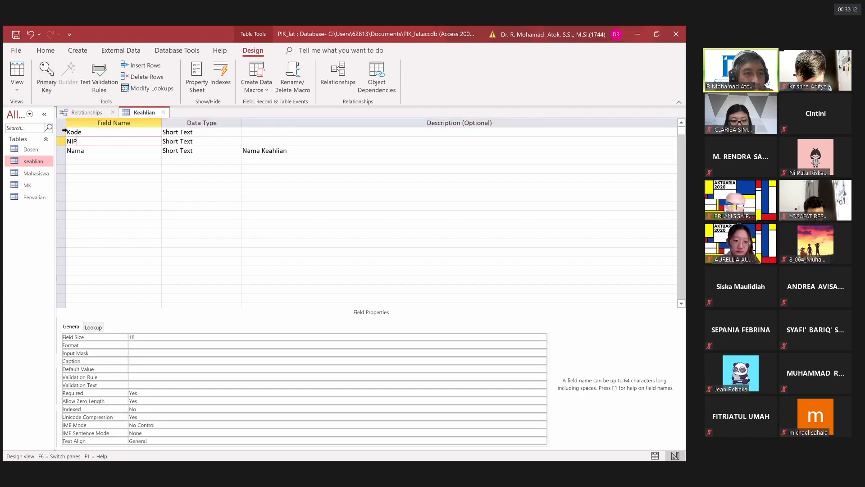
right_click(66, 135)
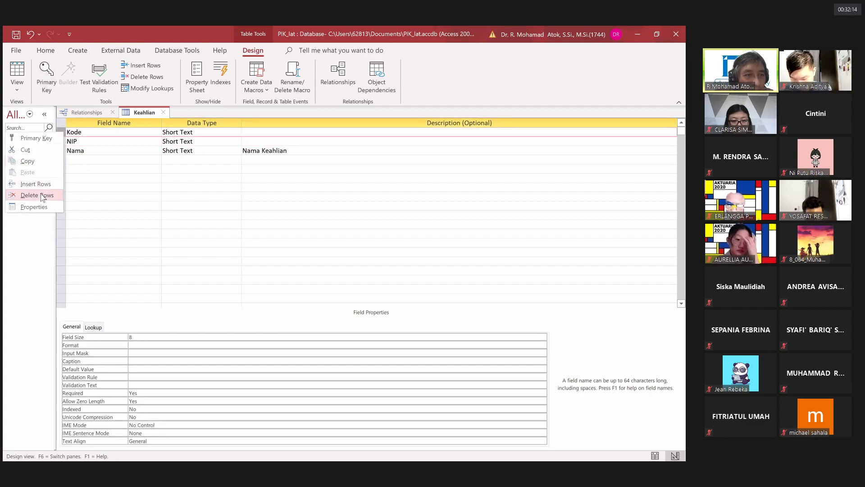
left_click(40, 195)
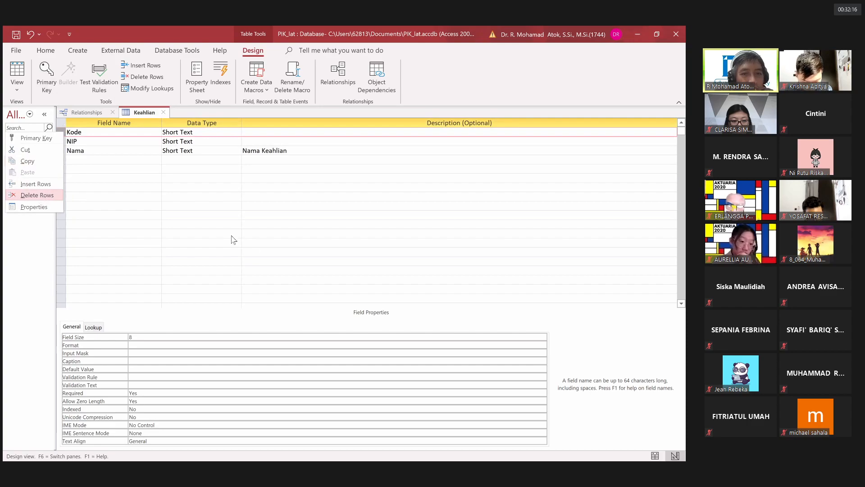
left_click(346, 288)
left_click(165, 176)
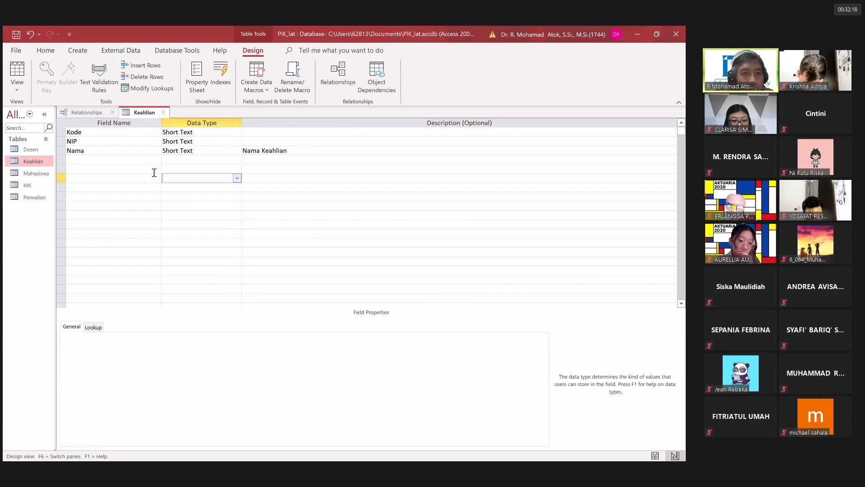
left_click(118, 154)
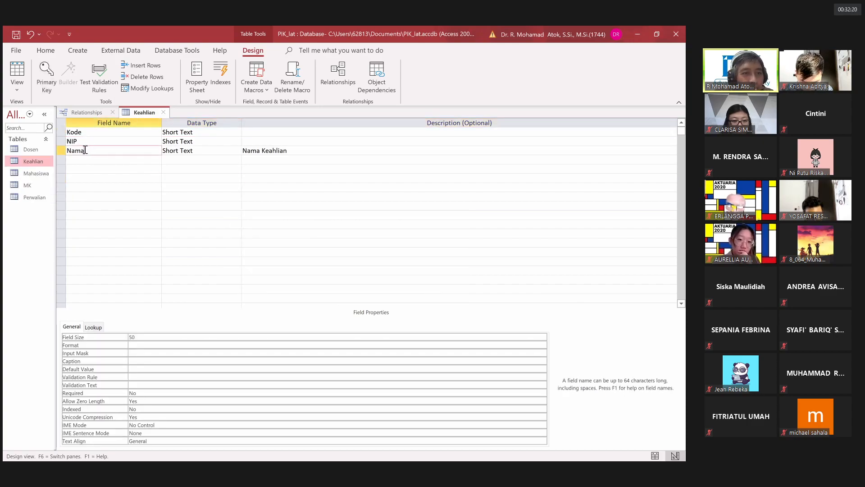
- Make NIP the only primary key field of the Keahlian table
left_click(75, 132)
left_click(63, 132)
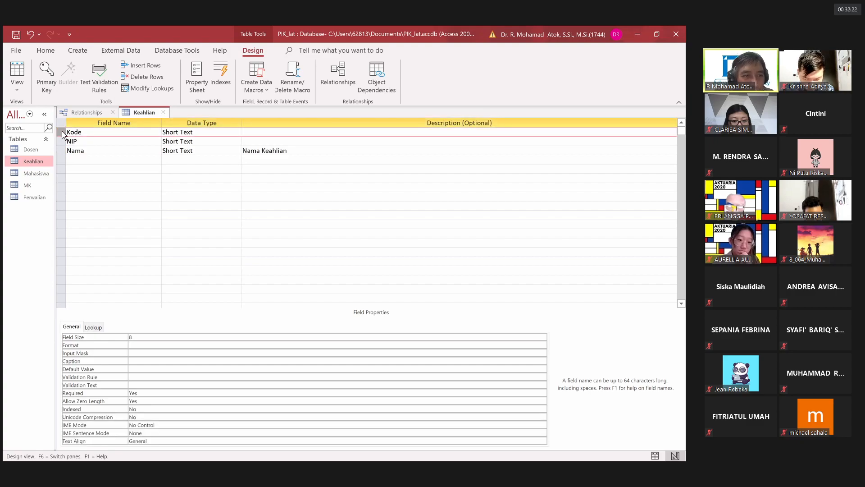
right_click(63, 135)
left_click(98, 144)
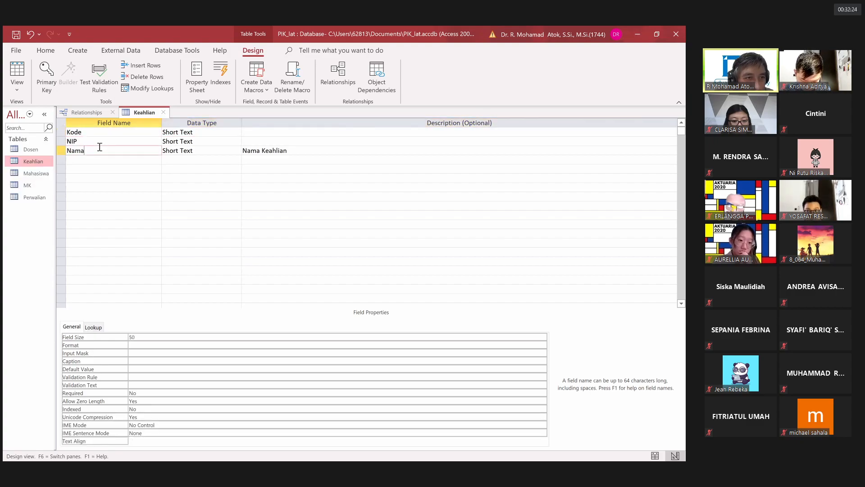
left_click(63, 142)
right_click(63, 142)
left_click(40, 149)
- Try to delete the non-key Kode field from Keahlian, and check its relationship to MK in the Relationships diagram
left_click(65, 131)
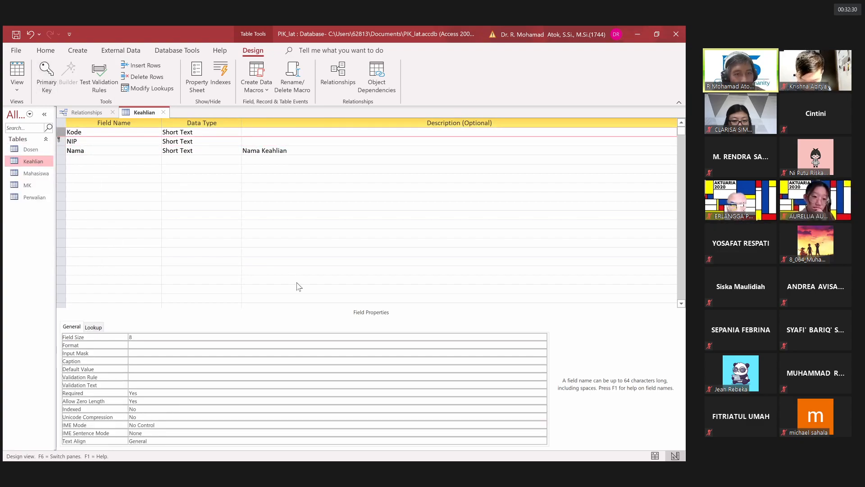
key("Delete")
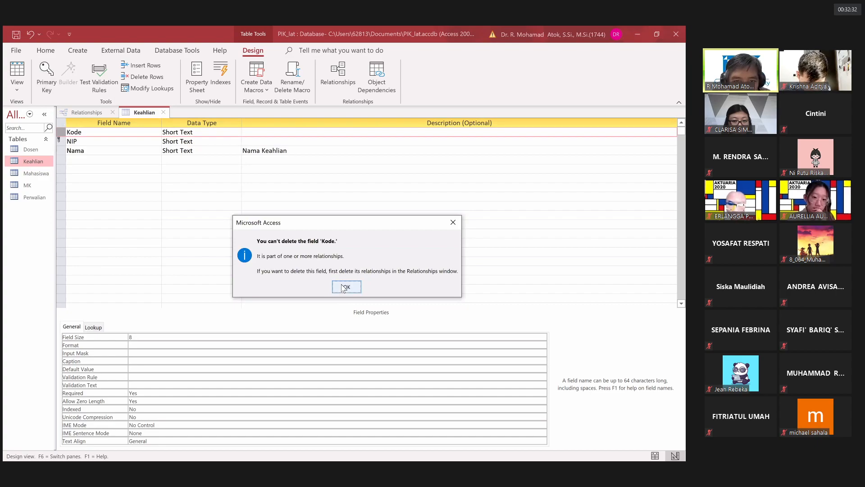
left_click(344, 287)
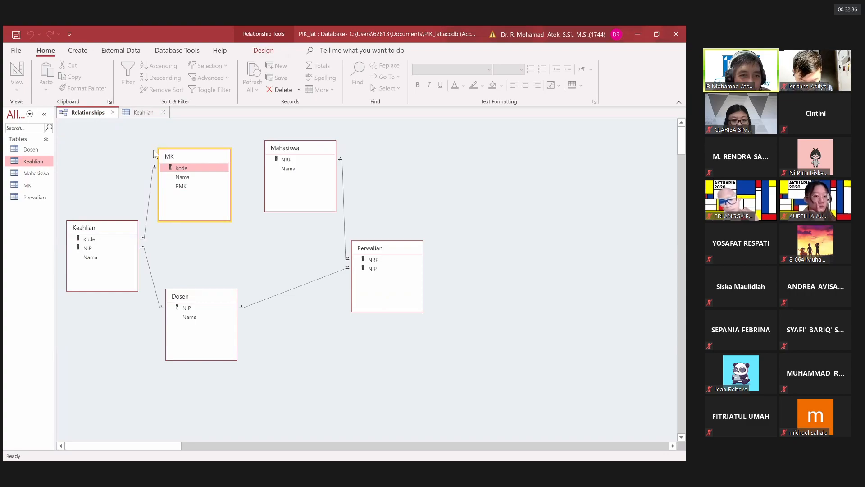
left_click(145, 238)
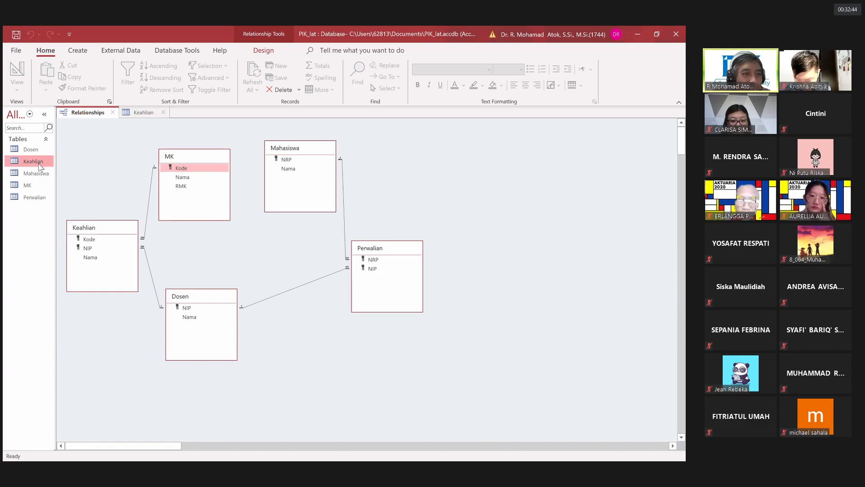
left_click(39, 149)
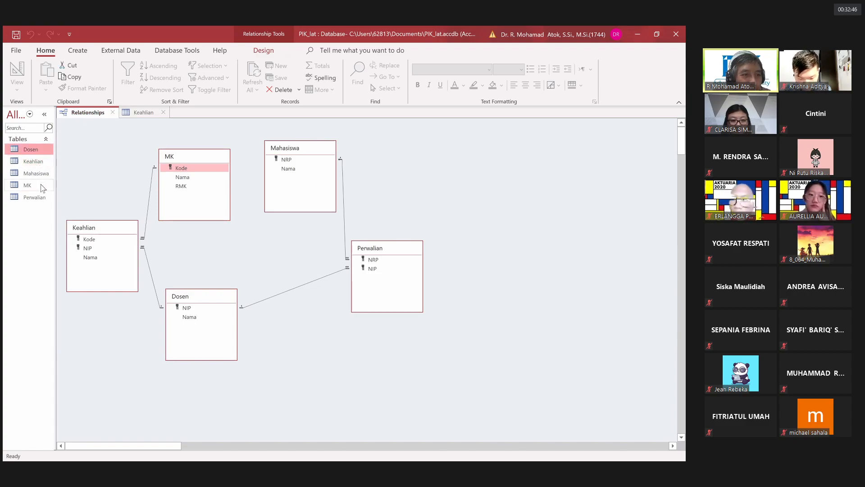
- Rename the Nama field of the Keahlian table as RMK and save the table design
left_click(135, 113)
left_click(112, 162)
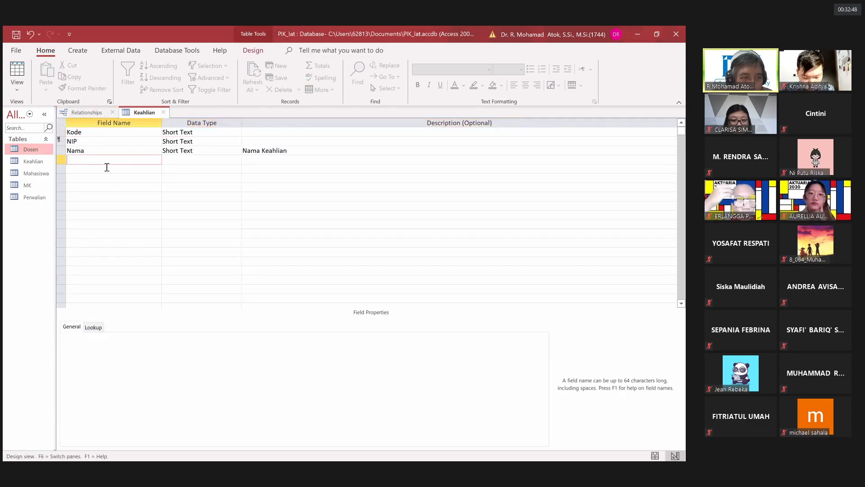
left_click(105, 153)
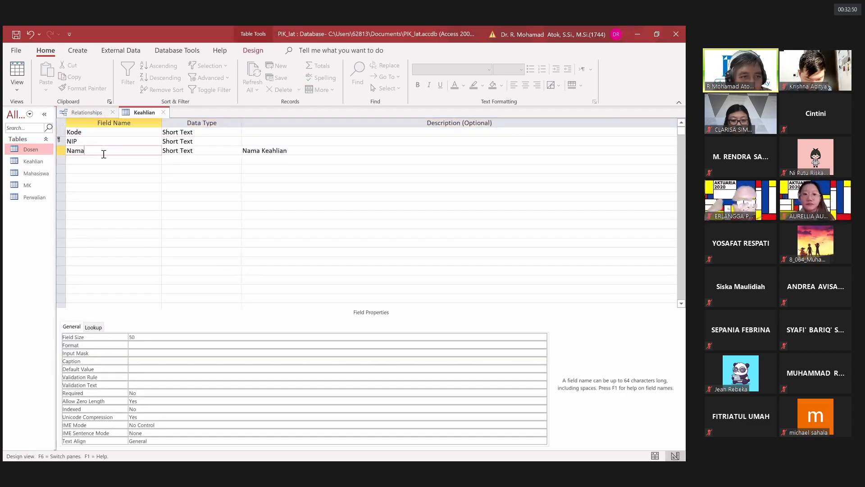
left_click_drag(102, 148, 50, 148)
type("RMK")
left_click(138, 181)
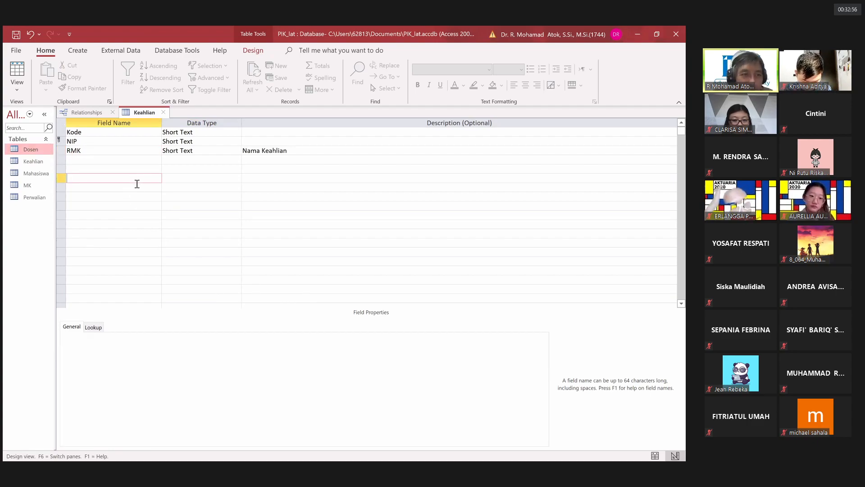
left_click(16, 34)
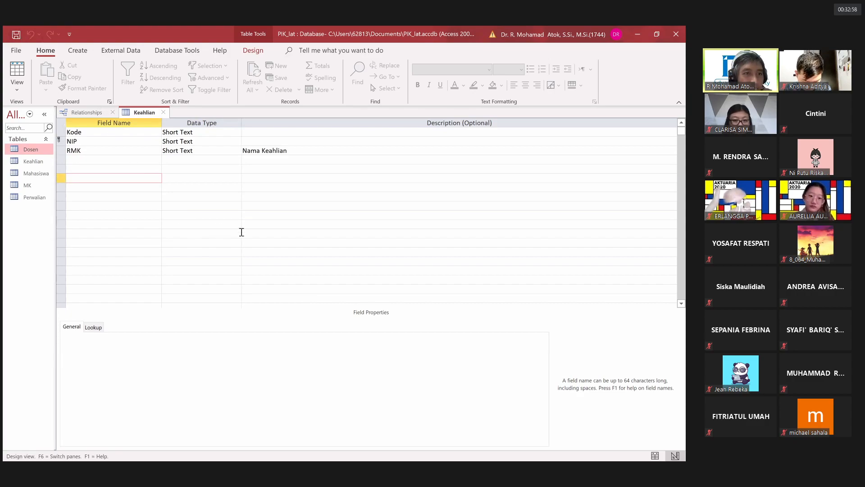
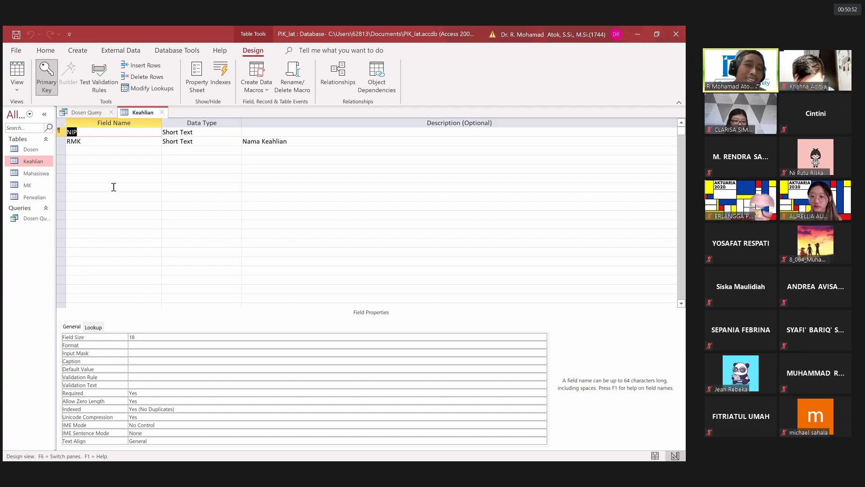
- Close the Keahlian design and Dosen Query, and create a new table saved as RMK in Design View
left_click(162, 112)
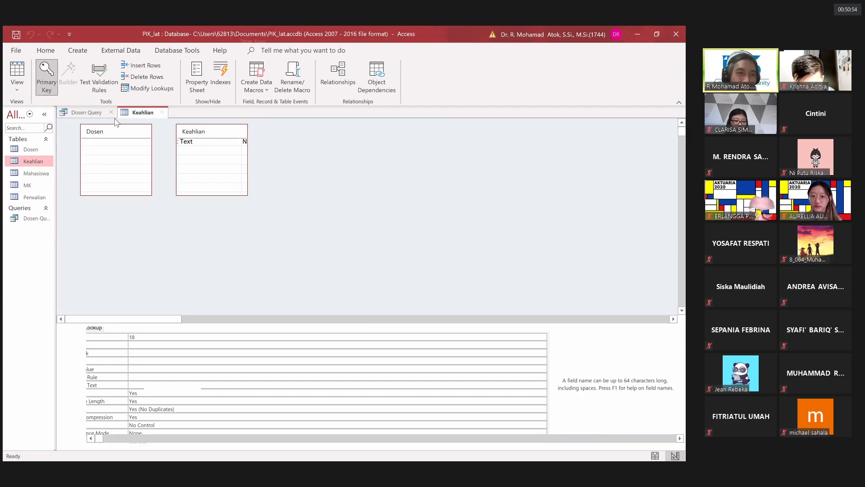
left_click(110, 114)
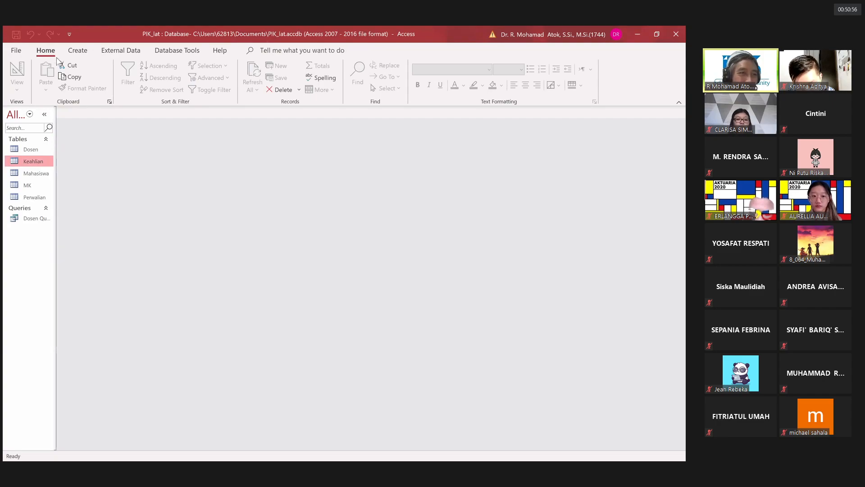
left_click(77, 50)
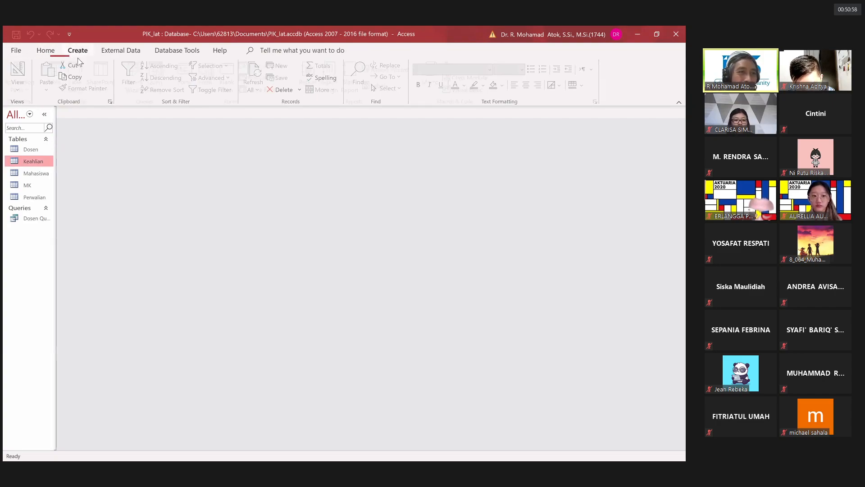
left_click(54, 72)
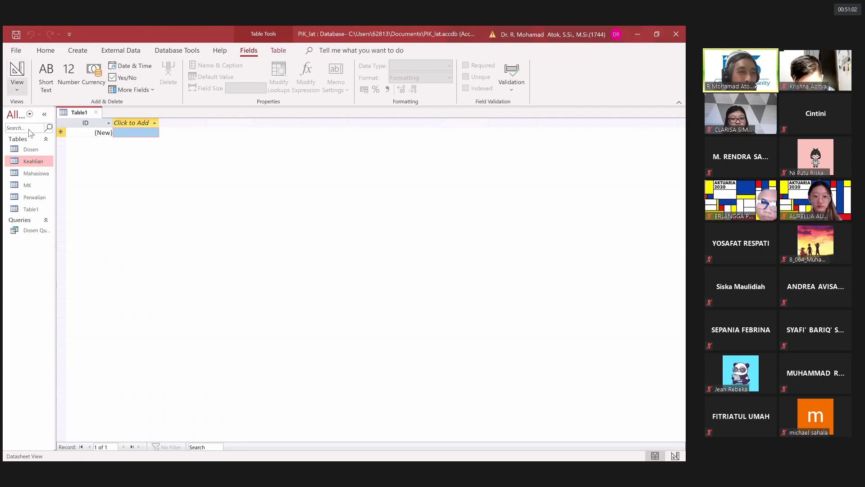
key("ctrl+s")
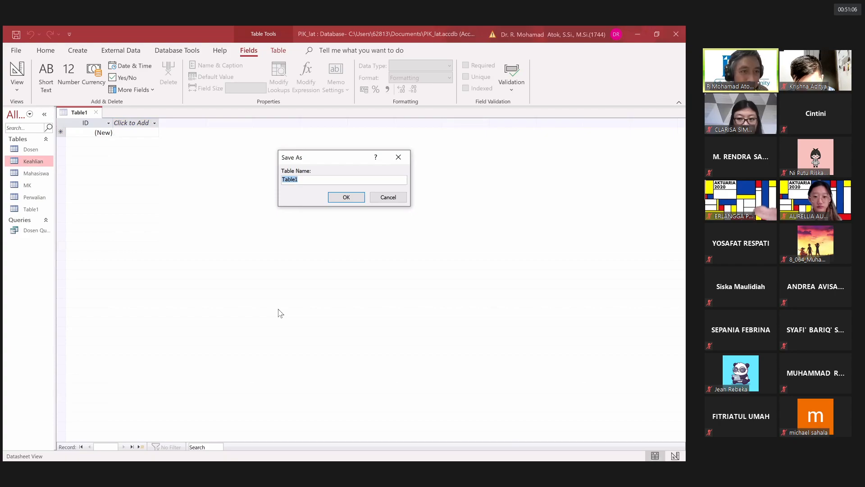
type("RMK")
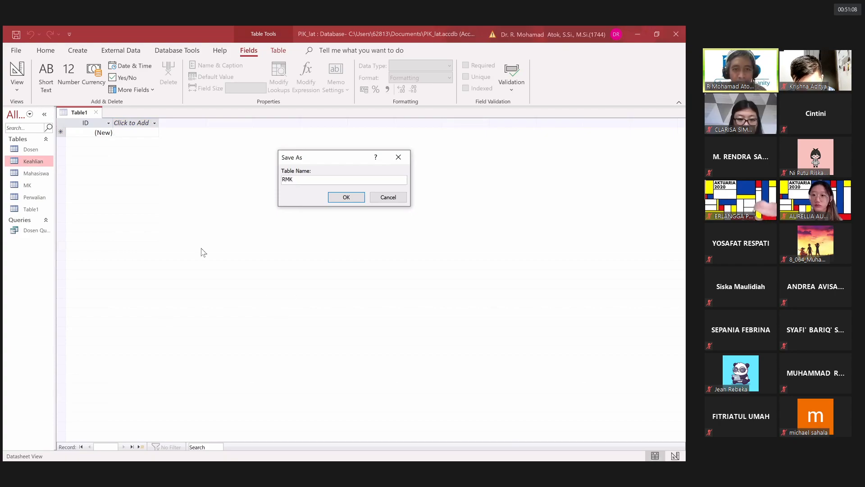
left_click(346, 197)
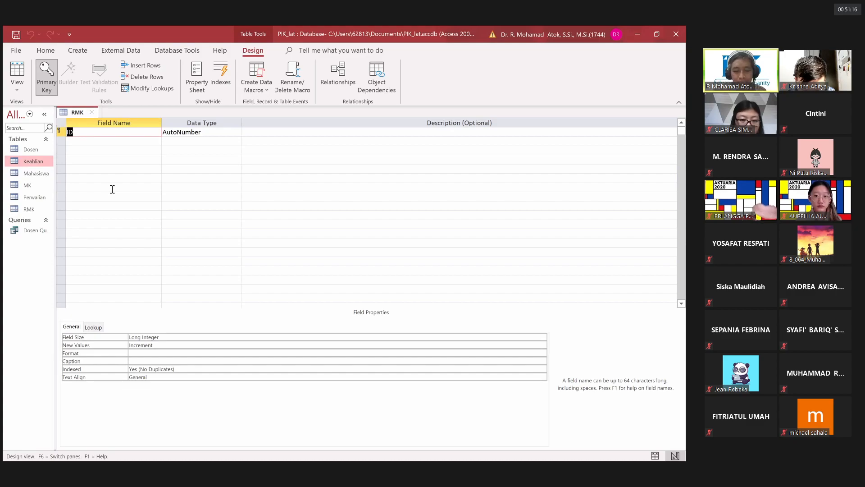
- Rename the ID field of the RMK table as RMK and set its data type to Short Text
type("RMK")
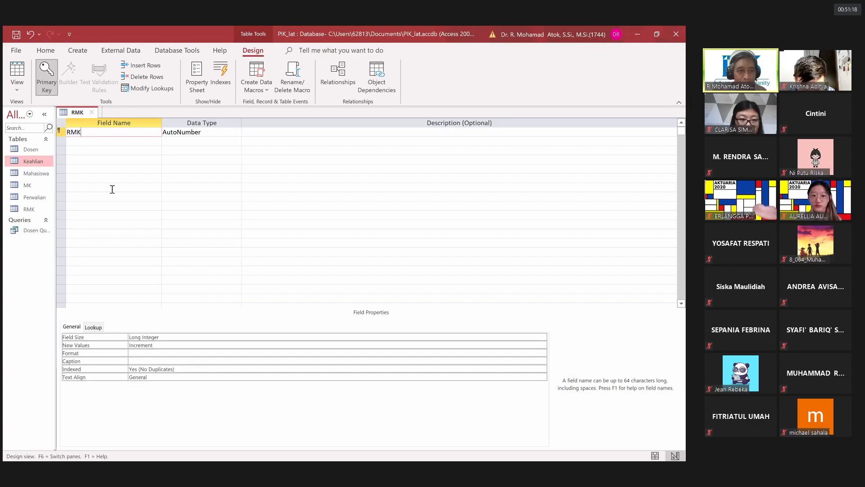
left_click(230, 132)
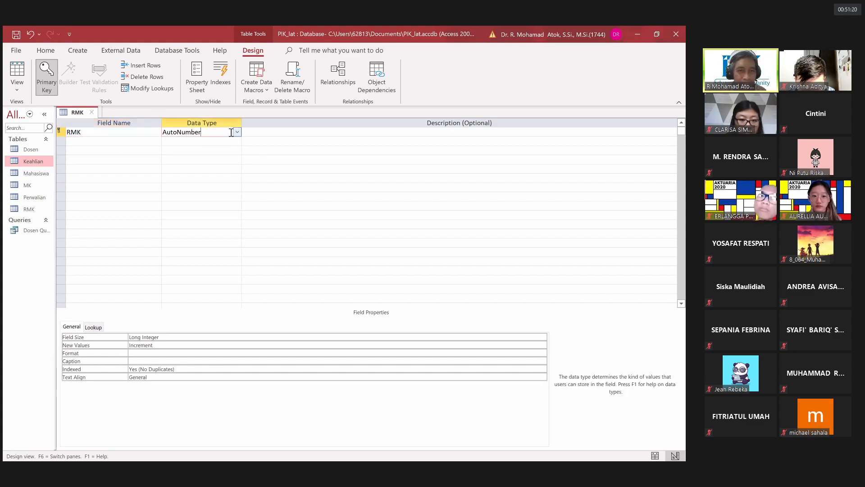
left_click(237, 132)
left_click(218, 141)
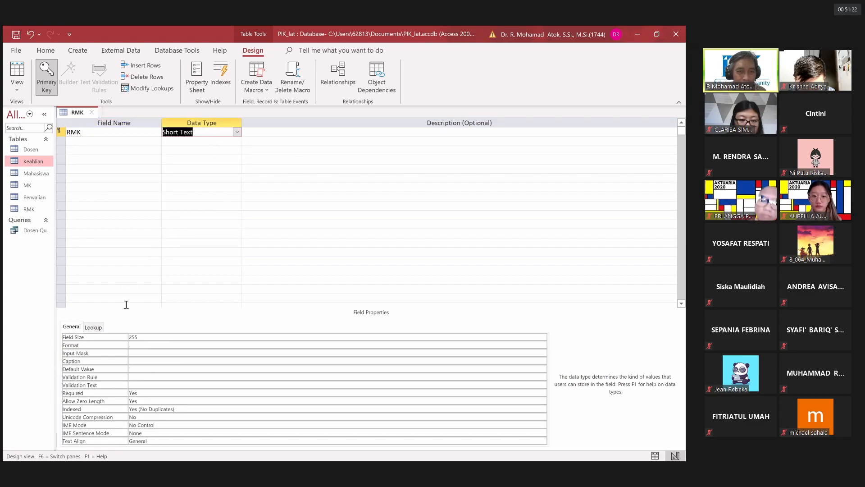
- Set the size of the RMK table's RMK field to 30, and change it to 20
left_click(112, 337)
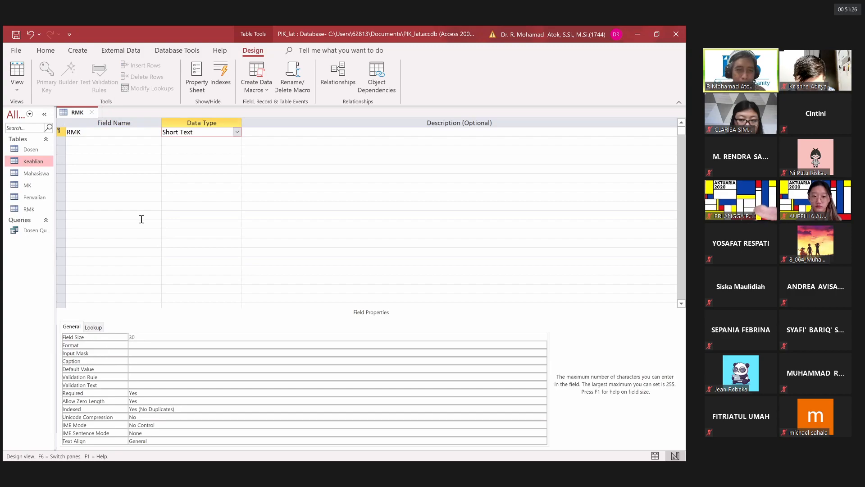
left_click(120, 141)
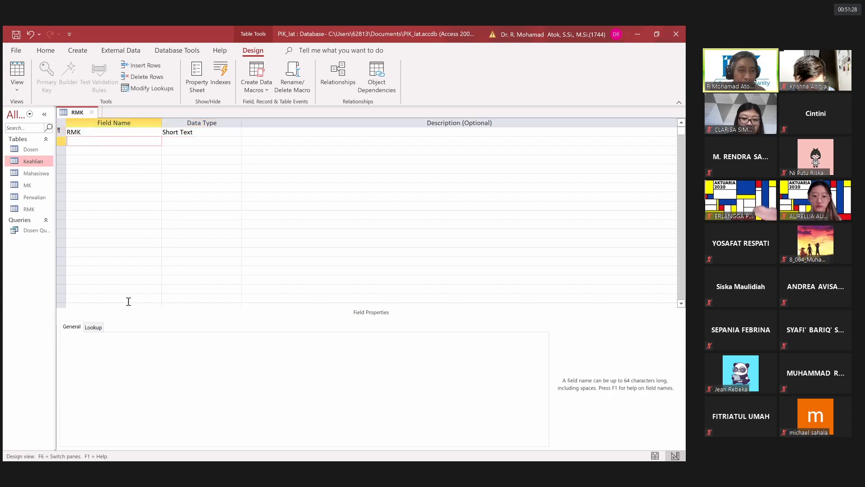
left_click(181, 131)
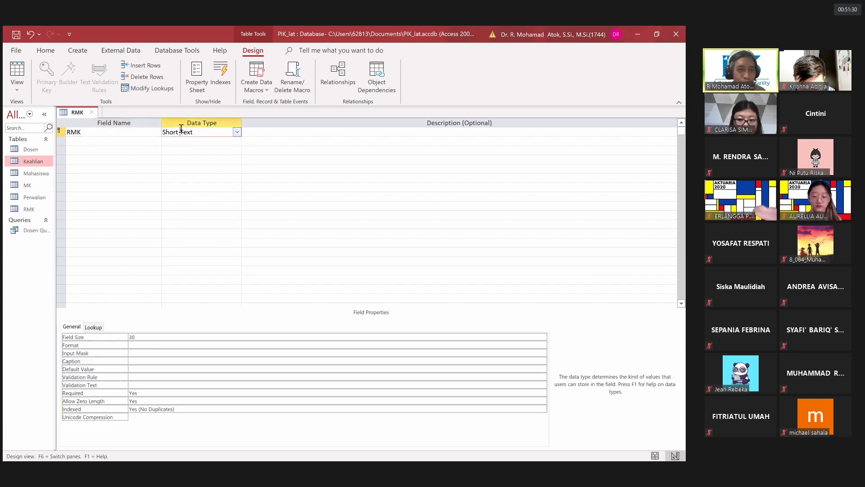
left_click(110, 338)
type("20")
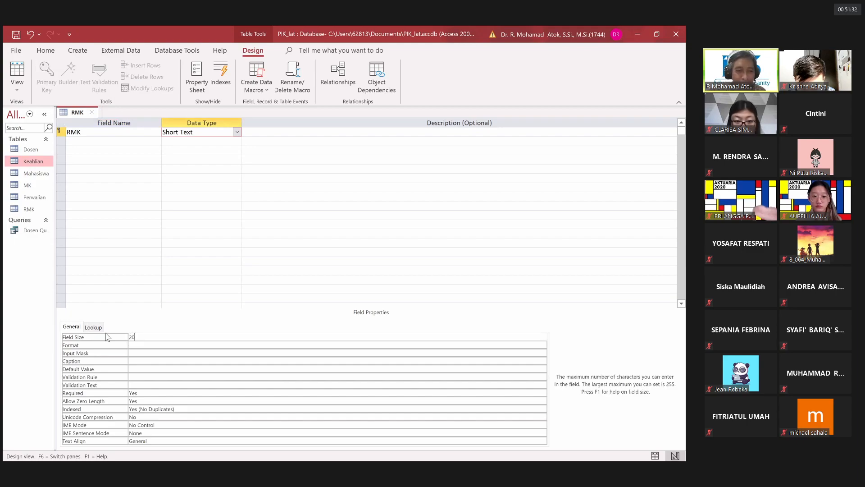
- Open the Keahlian table's design, check the field size of its RMK field, and close the table
left_click(37, 186)
left_click(43, 165)
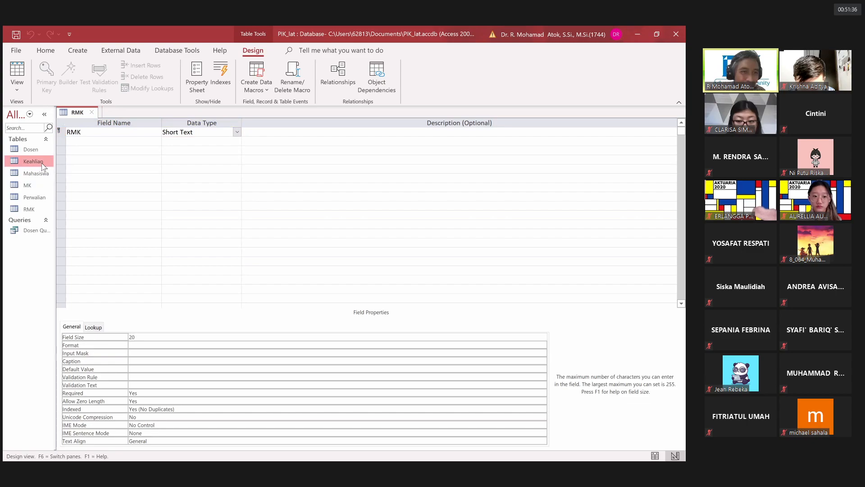
double_click(43, 163)
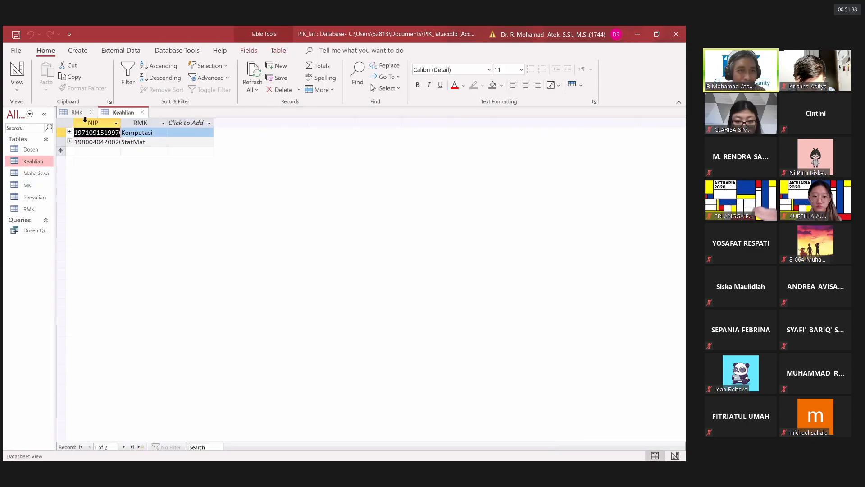
left_click(25, 135)
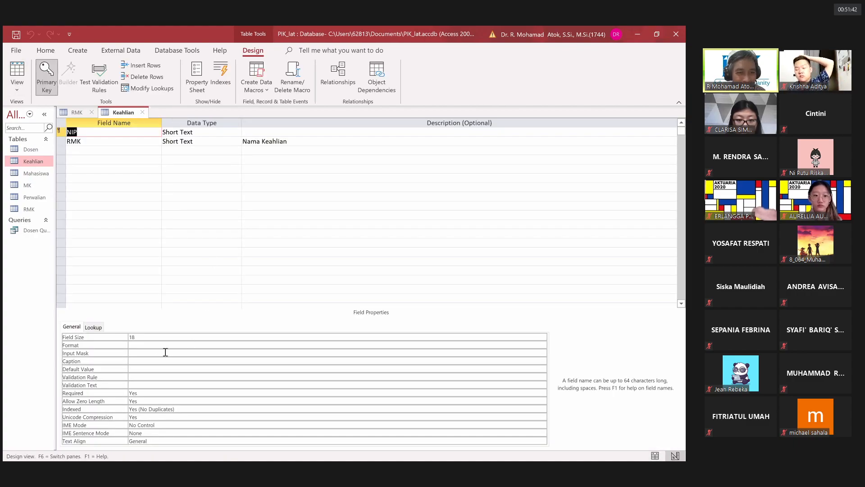
left_click(197, 143)
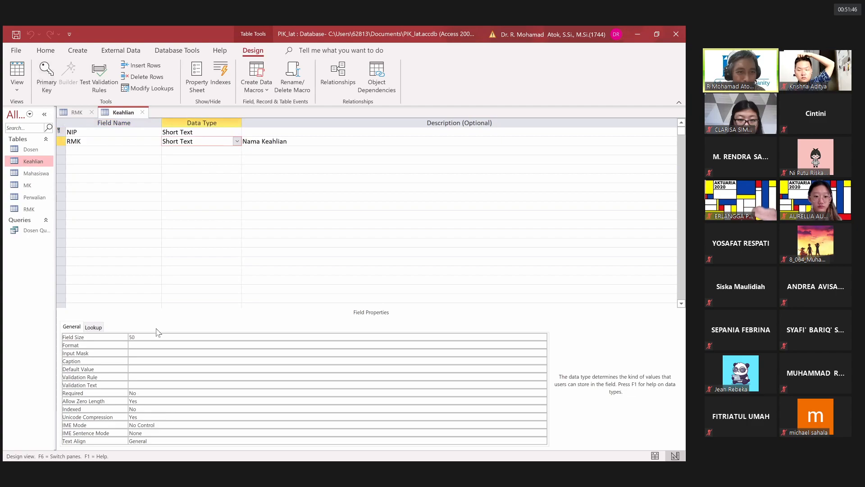
left_click(144, 337)
left_click(117, 336)
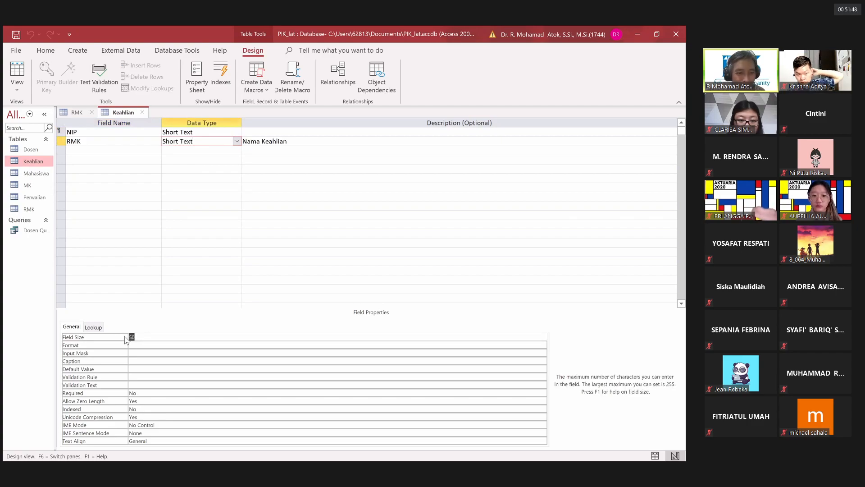
left_click(134, 338)
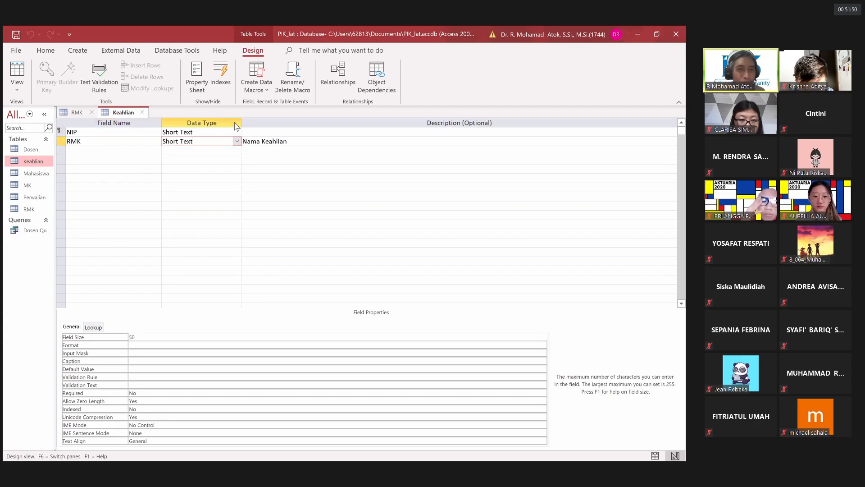
left_click(143, 112)
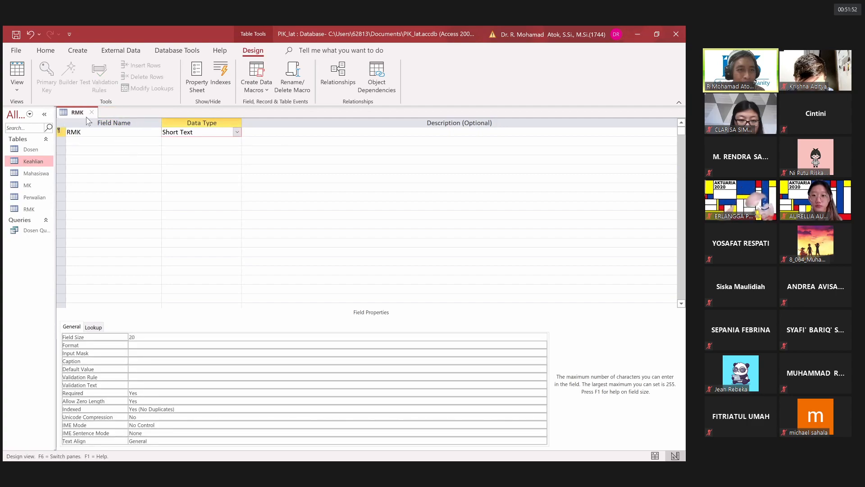
- Set the RMK field's size to 50 and add a second field named MK to the RMK table
left_click(143, 344)
left_click(131, 336)
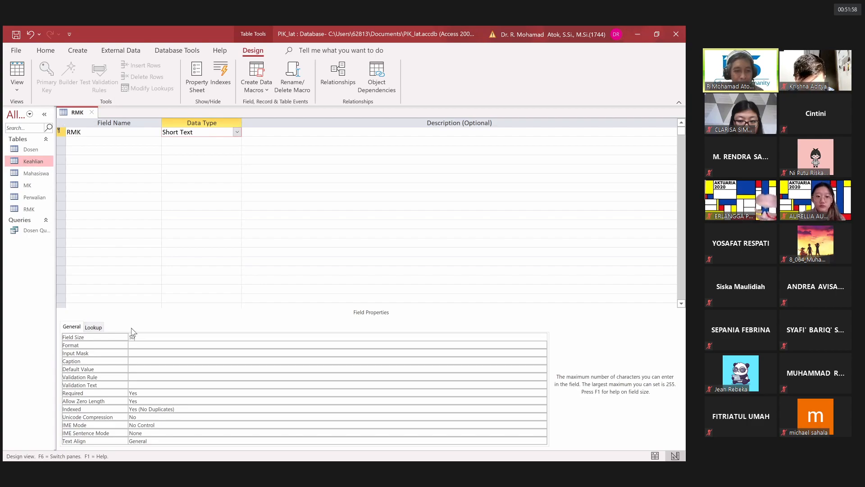
type("50")
left_click(94, 140)
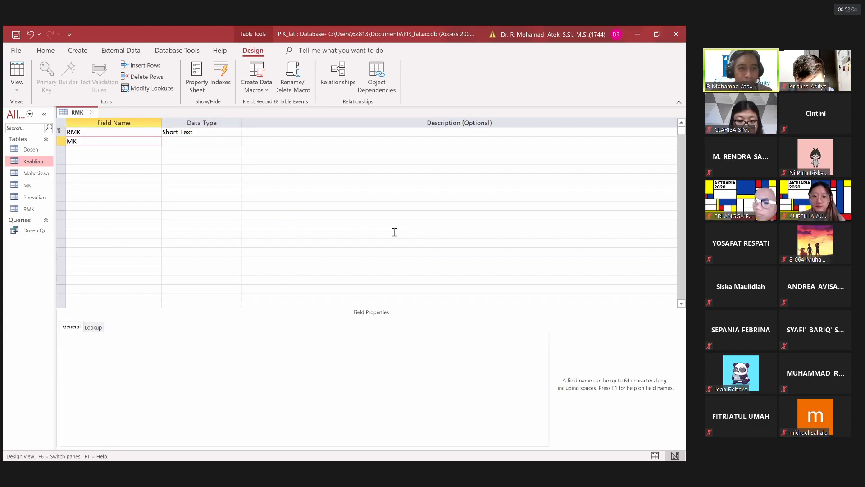
- Set the MK field of the RMK table to Short Text with a field size of 8 and save the table
left_click(223, 143)
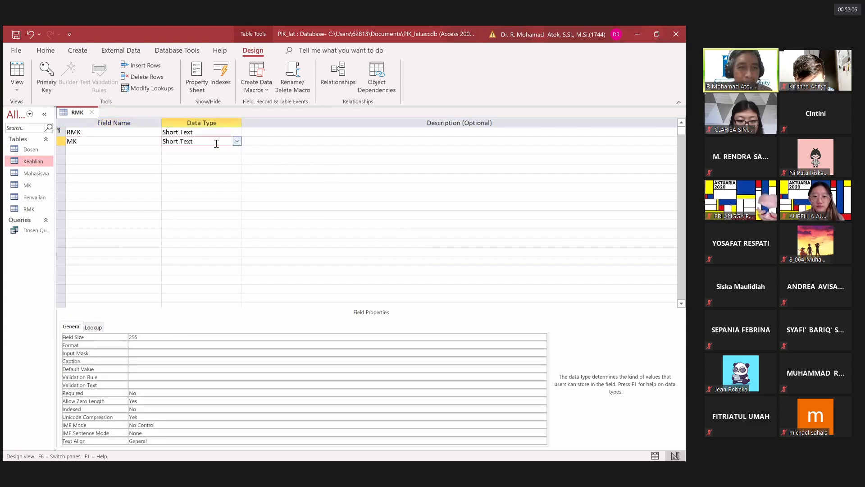
left_click(109, 142)
left_click(201, 143)
left_click(237, 141)
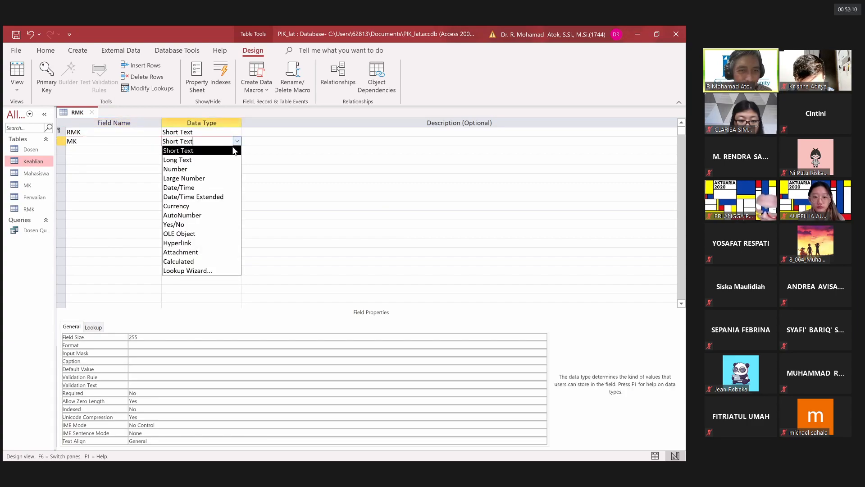
left_click(234, 151)
left_click(145, 335)
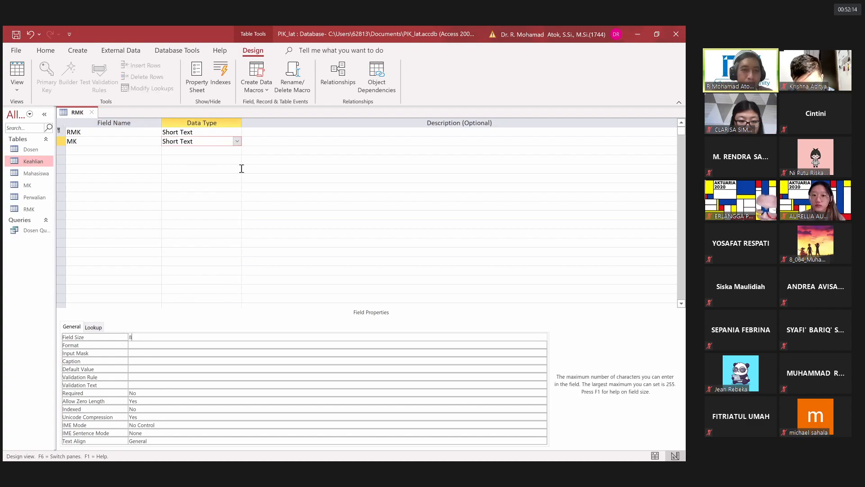
left_click(16, 35)
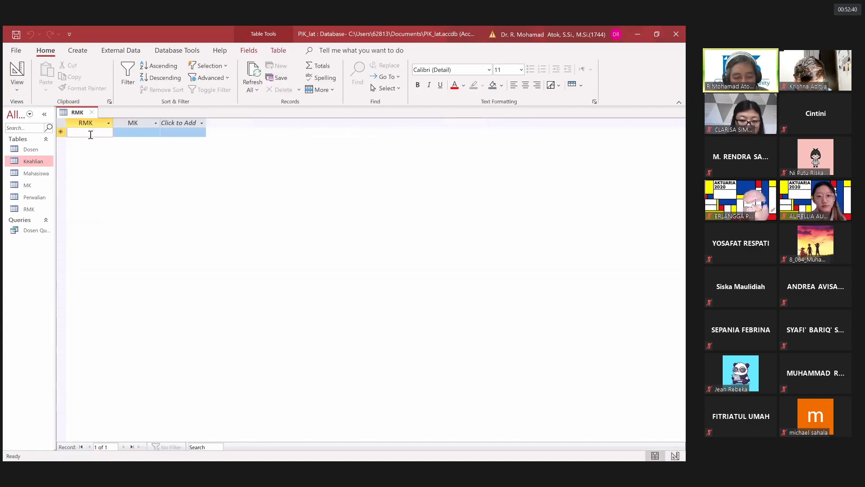
- Begin the RMK table's first record with StatMat as RMK and Regresi as MK
type("StatMat")
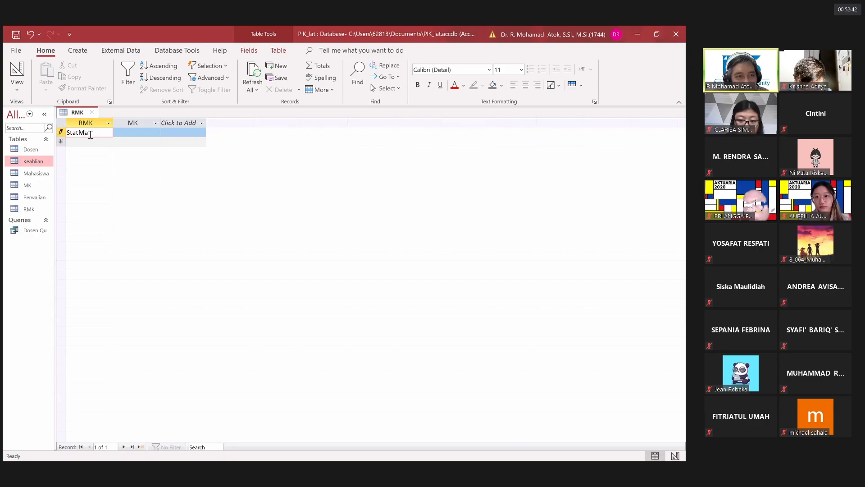
left_click(136, 132)
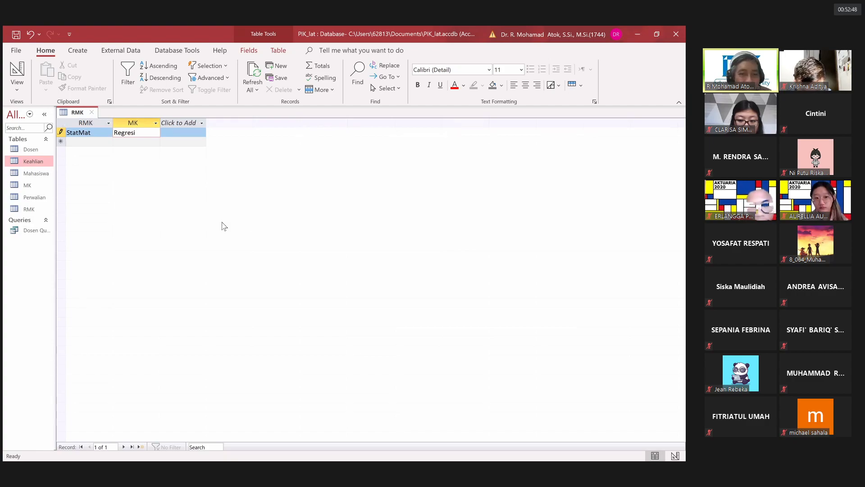
- Try replacing the first record's MK value with Analisi
key("BackSpace")
key("BackSpace")
key("BackSpace")
key("BackSpace")
key("BackSpace")
key("BackSpace")
key("BackSpace")
type("Analissi")
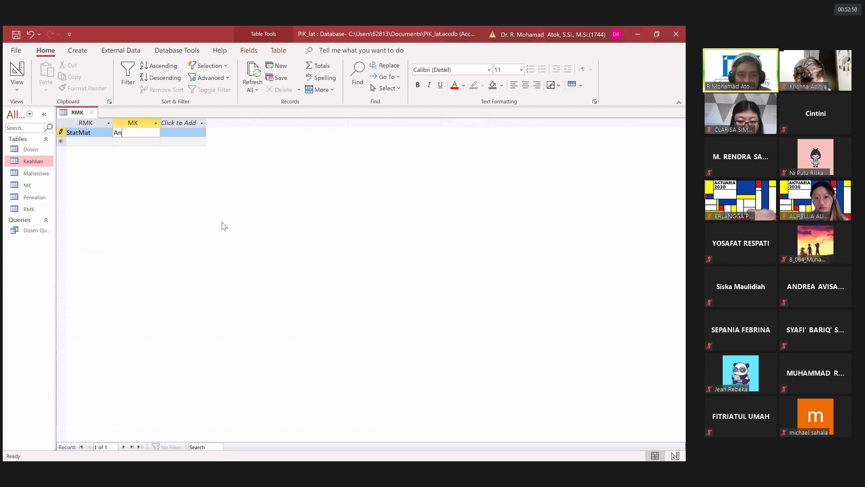
key("BackSpace")
key("BackSpace")
key("BackSpace")
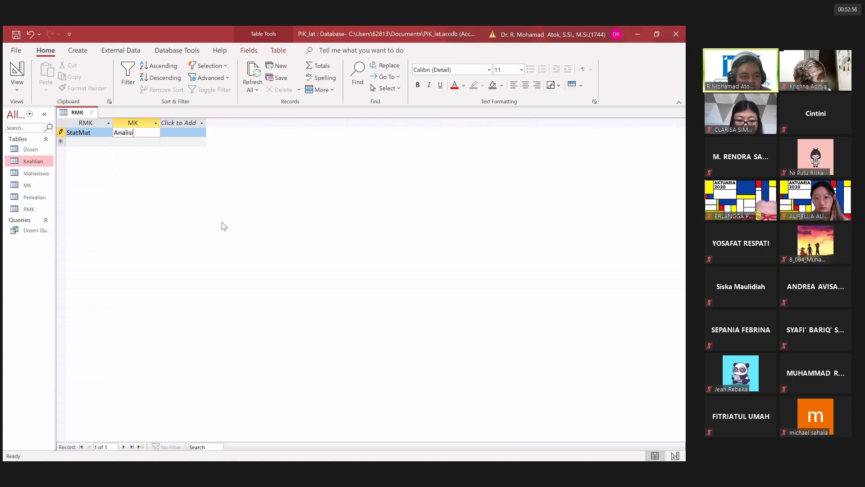
- Clear the first record's MK value and enter KA
key("BackSpace")
key("BackSpace")
key("BackSpace")
key("BackSpace")
key("BackSpace")
key("BackSpace")
key("BackSpace")
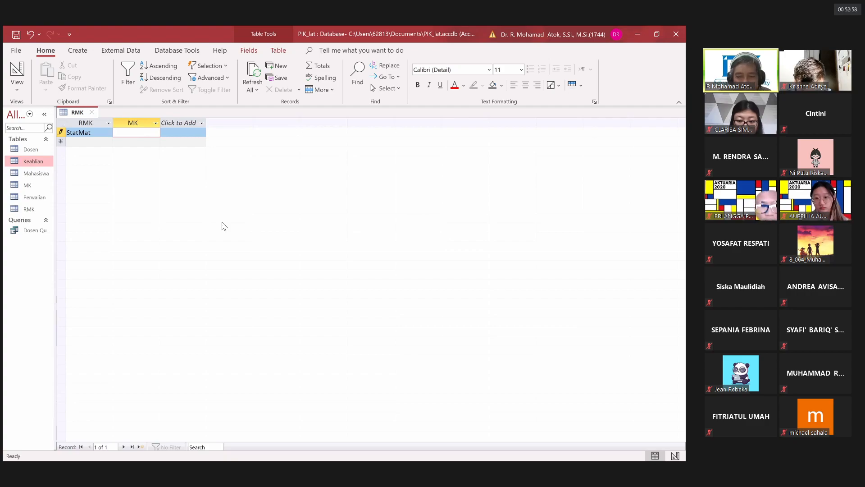
type("KA")
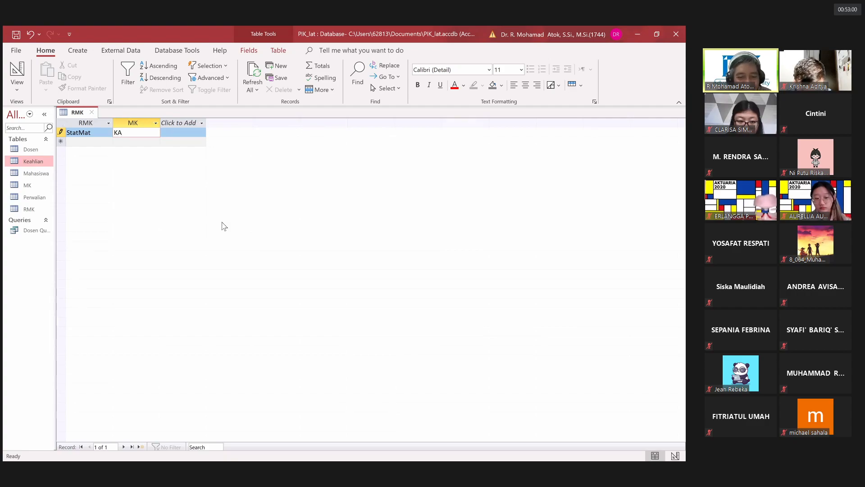
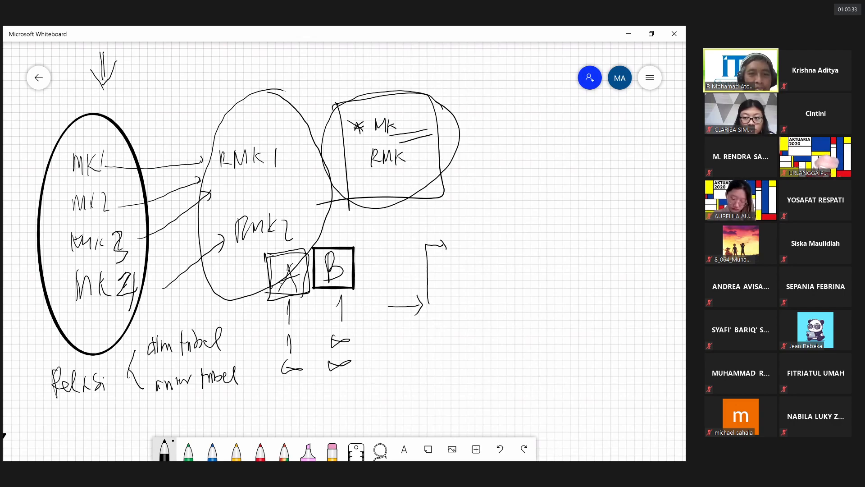
- On the Microsoft Whiteboard, reinforce the down arrow above the MK oval and draw red arrows from RMK1 to MK1–MK3 and RMK2 to MK4
mouse_move(103, 52)
left_mouse_down()
mouse_move(105, 88)
mouse_move(122, 61)
mouse_move(103, 101)
left_mouse_up()
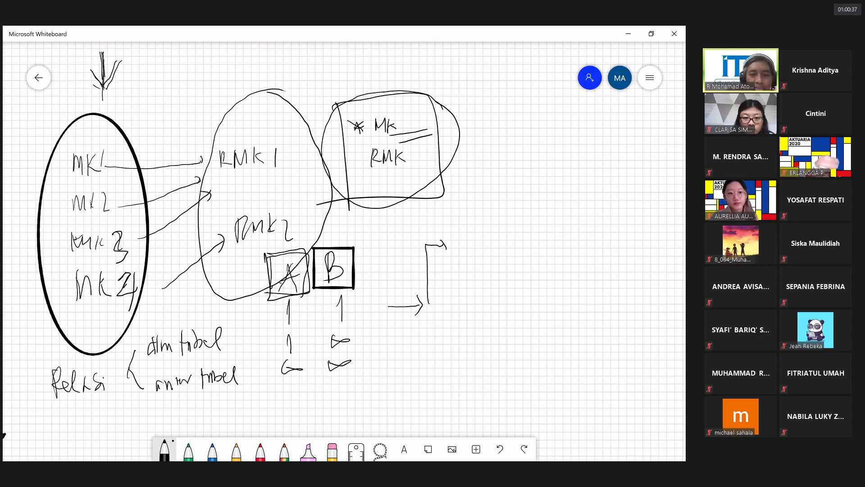
left_click(260, 451)
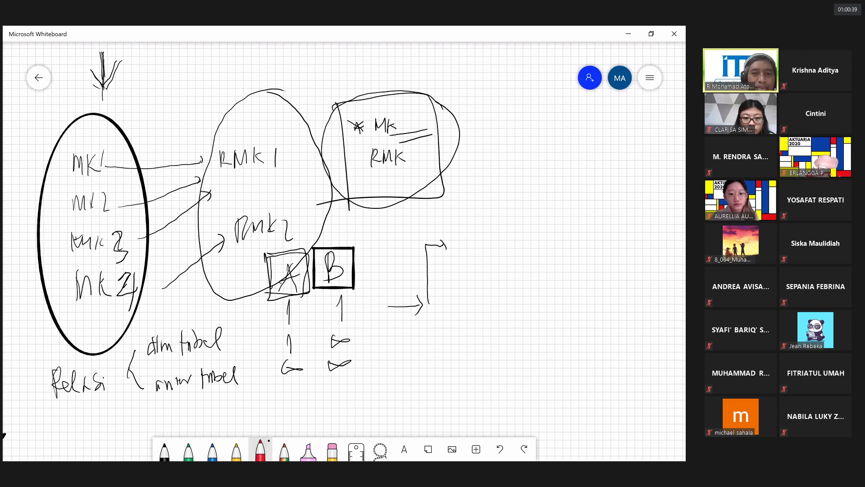
left_click_drag(124, 138, 212, 154)
left_click_drag(126, 143, 145, 158)
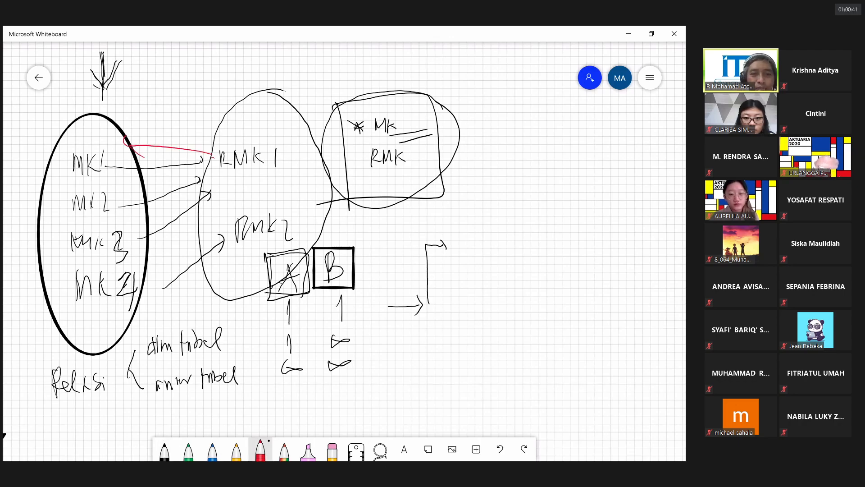
mouse_move(147, 200)
left_mouse_down()
mouse_move(212, 158)
mouse_move(165, 179)
left_mouse_up()
left_click_drag(217, 156, 147, 231)
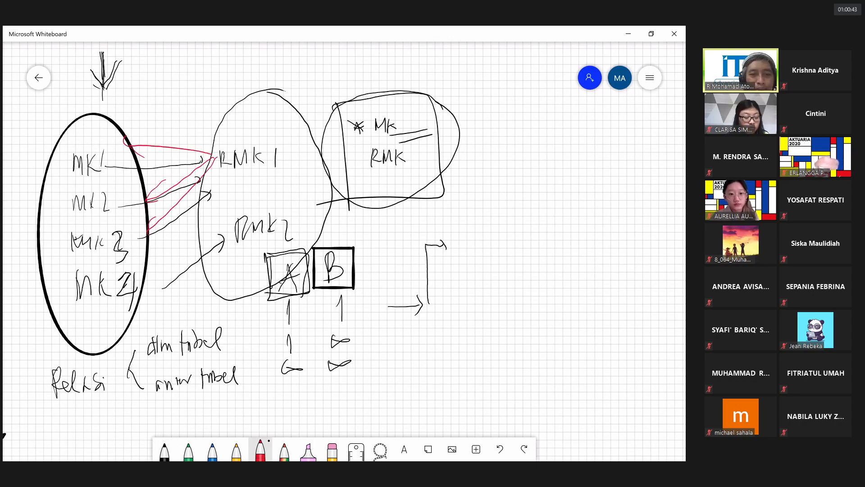
mouse_move(234, 230)
left_mouse_down()
mouse_move(127, 284)
mouse_move(135, 292)
left_mouse_up()
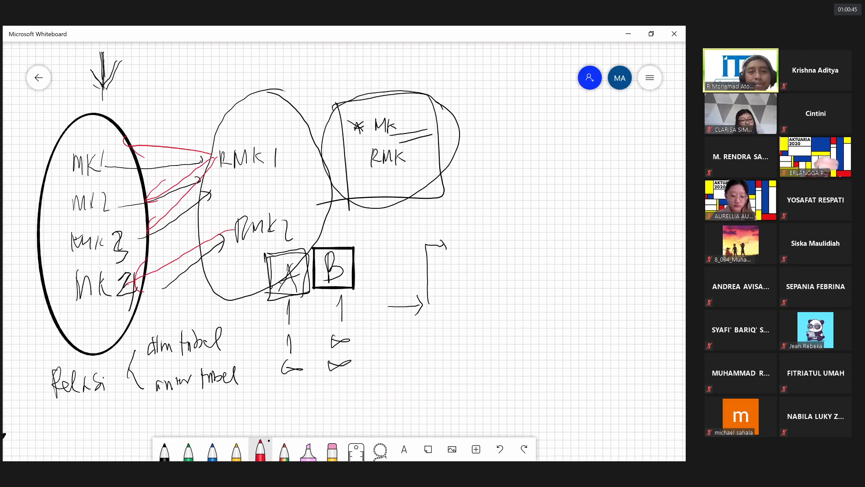
- Mark the red arrows with a red X and draw a black check mark above them for the opposite direction
mouse_move(170, 110)
left_mouse_down()
mouse_move(192, 132)
mouse_move(164, 138)
left_mouse_up()
left_click(164, 449)
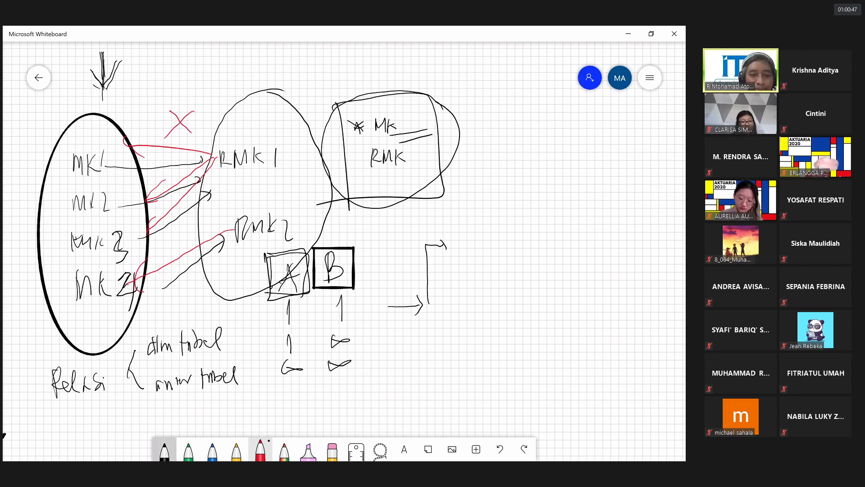
mouse_move(134, 103)
left_mouse_down()
mouse_move(138, 118)
mouse_move(173, 70)
left_mouse_up()
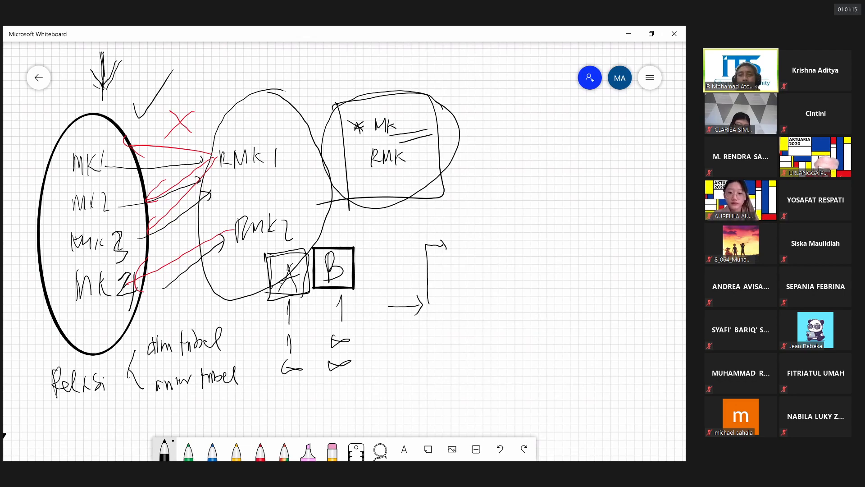
- Redraw the box around MK and RMK in black and add short emphasis strokes beside its MK and above MK1
left_click(164, 450)
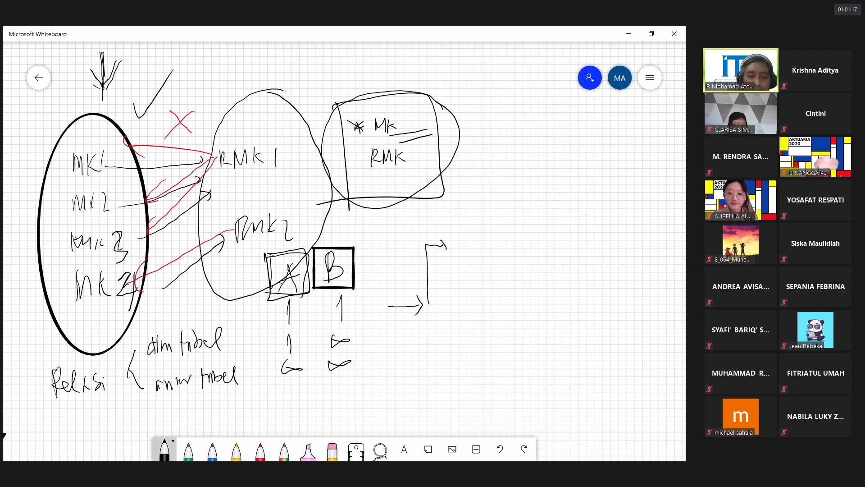
mouse_move(337, 103)
left_mouse_down()
mouse_move(347, 196)
mouse_move(443, 134)
mouse_move(364, 202)
left_mouse_up()
left_click(165, 450)
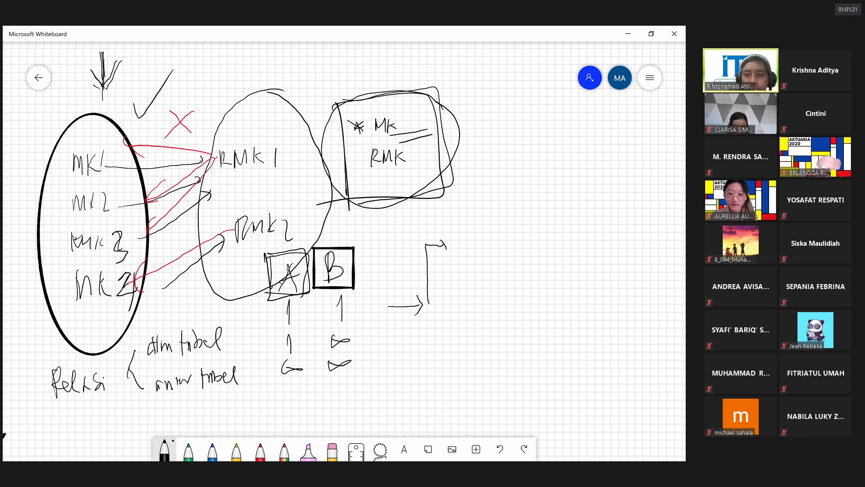
left_click_drag(410, 120, 403, 132)
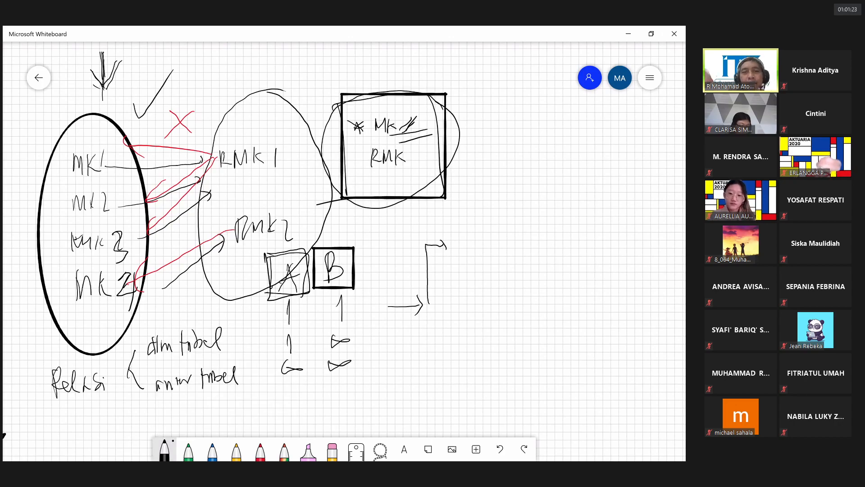
left_click_drag(94, 134, 112, 123)
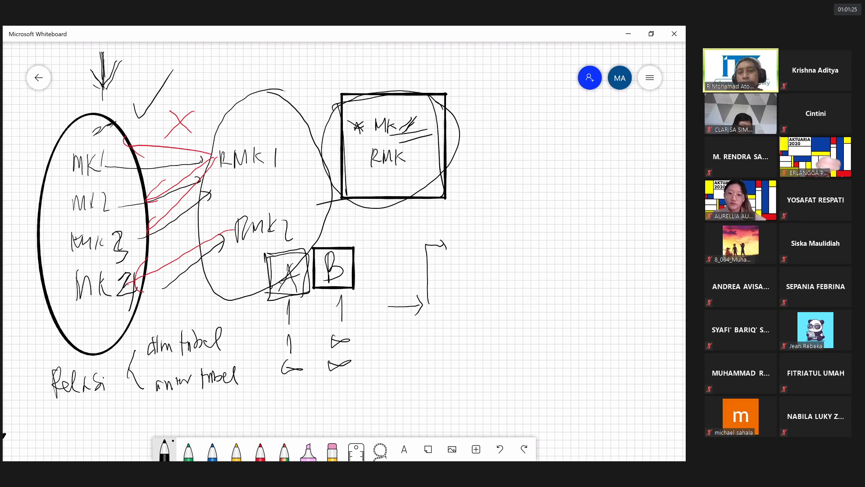
- Circle "dlm tabel" and underline "antar tabel" in the Relasi notes
mouse_move(245, 321)
left_mouse_down()
mouse_move(134, 311)
mouse_move(239, 354)
mouse_move(246, 316)
left_mouse_up()
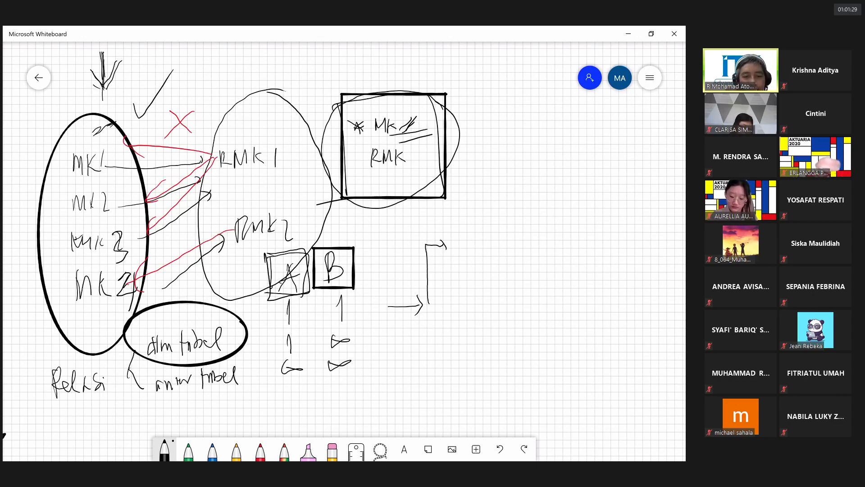
mouse_move(147, 405)
left_mouse_down()
mouse_move(245, 392)
mouse_move(224, 391)
left_mouse_up()
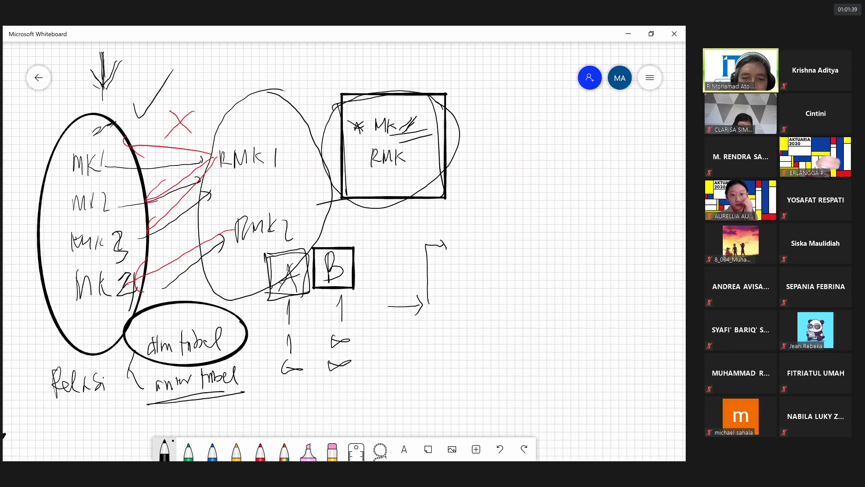
- Add small marks beneath boxes A and B and draw arrows leading out of the 1–1, 1–∞ and ∞–∞ rows
left_click_drag(259, 296, 258, 307)
left_click_drag(320, 290, 322, 295)
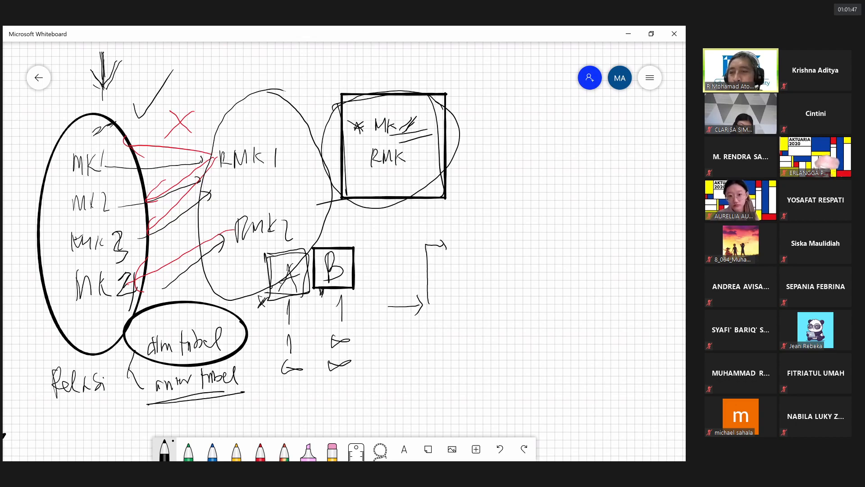
mouse_move(394, 308)
left_mouse_down()
mouse_move(427, 307)
mouse_move(422, 249)
mouse_move(449, 241)
left_mouse_up()
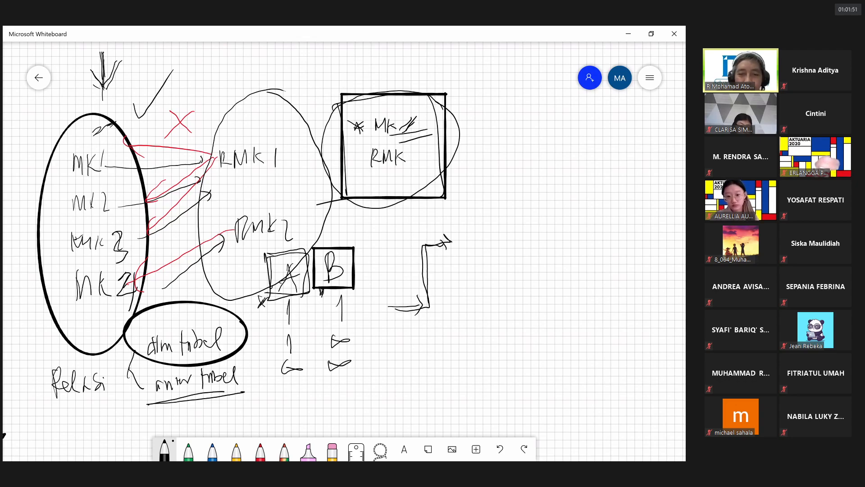
left_click_drag(370, 342, 411, 351)
mouse_move(364, 365)
left_mouse_down()
mouse_move(390, 367)
mouse_move(408, 414)
mouse_move(421, 416)
mouse_move(415, 424)
left_mouse_up()
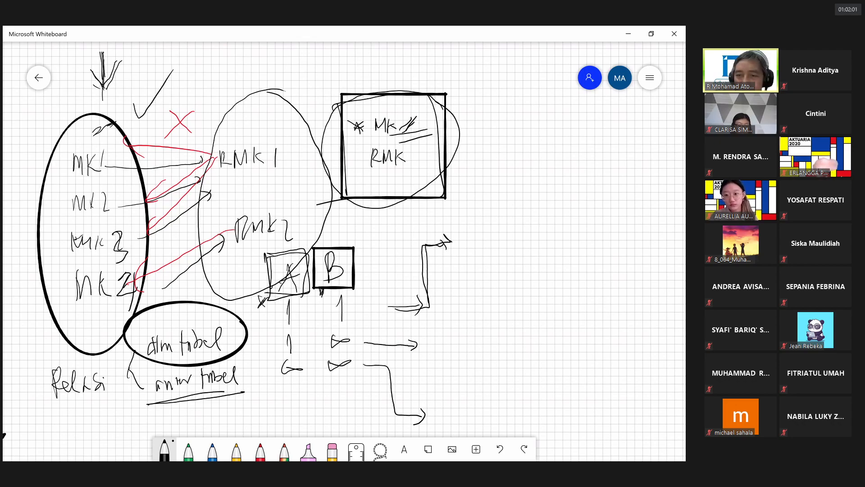
- Write "① jadikan 1 tabel" at the end of the 1–1 arrow and put a check mark beside it
mouse_move(457, 218)
left_mouse_down()
mouse_move(456, 239)
mouse_move(459, 219)
mouse_move(479, 239)
mouse_move(494, 219)
mouse_move(496, 232)
mouse_move(560, 221)
left_mouse_up()
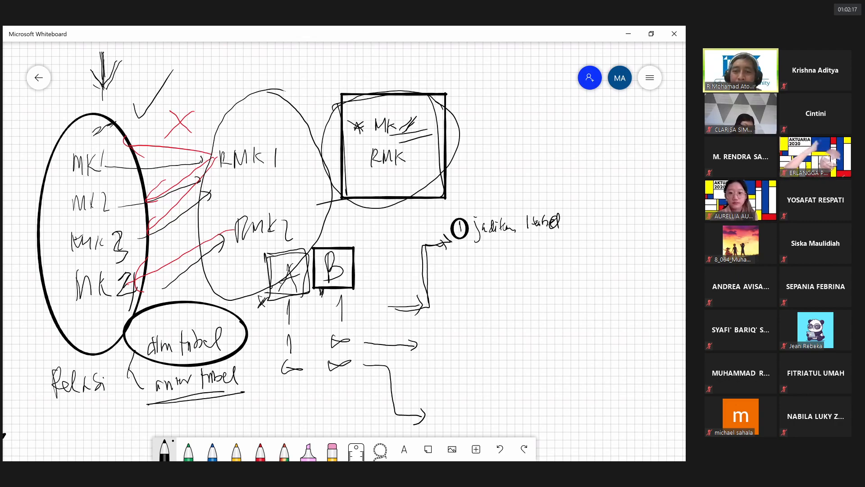
left_click_drag(518, 288, 382, 288)
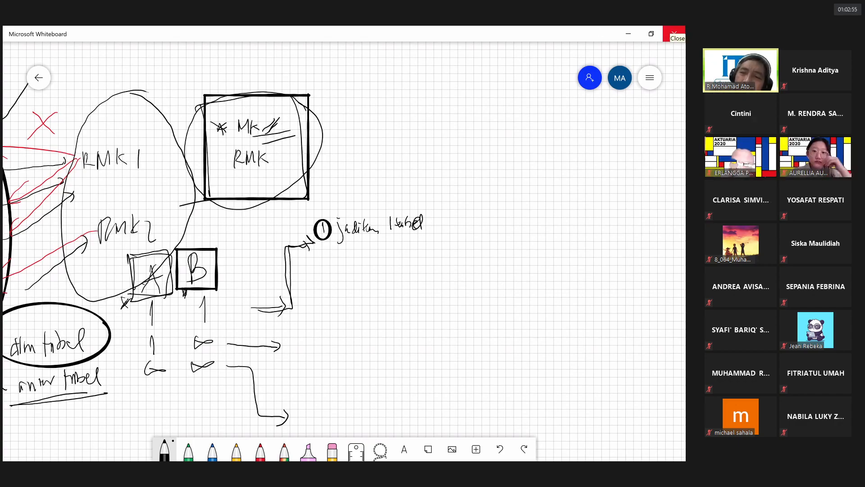
left_click_drag(440, 211, 457, 200)
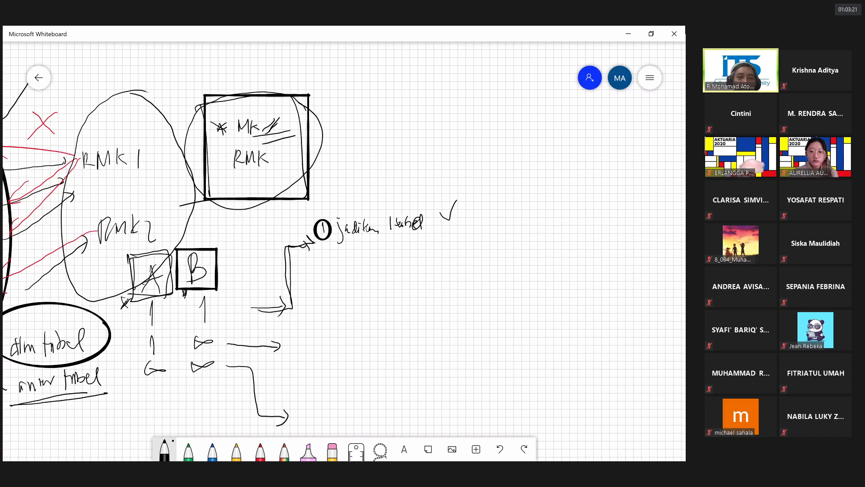
- Draw an arrow from the MK/RMK box to a new MK label and circle RMK inside the box
mouse_move(319, 139)
left_mouse_down()
mouse_move(373, 121)
mouse_move(375, 128)
mouse_move(408, 92)
mouse_move(411, 106)
left_mouse_up()
mouse_move(418, 89)
left_mouse_down()
mouse_move(417, 111)
mouse_move(431, 109)
left_mouse_up()
mouse_move(215, 145)
left_mouse_down()
mouse_move(215, 168)
mouse_move(289, 158)
mouse_move(233, 140)
mouse_move(218, 148)
left_mouse_up()
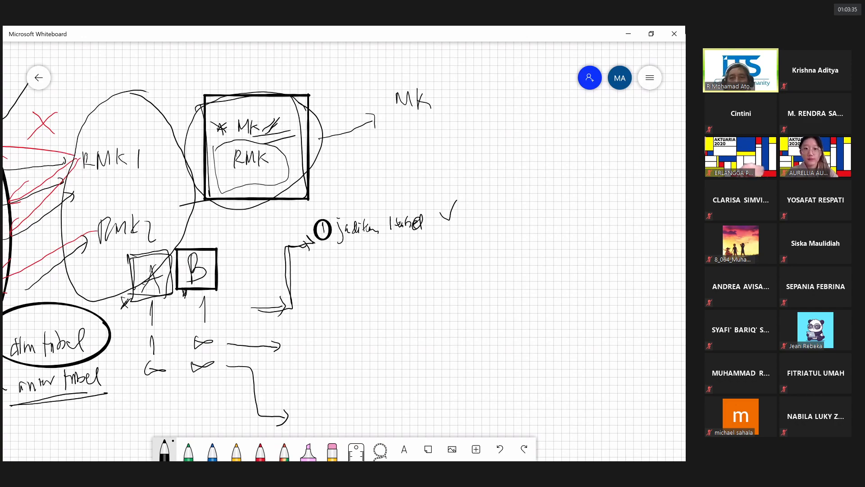
- Underline the "jadikan 1 tabel" note and add a branch arrow below it leading to "*B → A"
left_click_drag(329, 249, 440, 228)
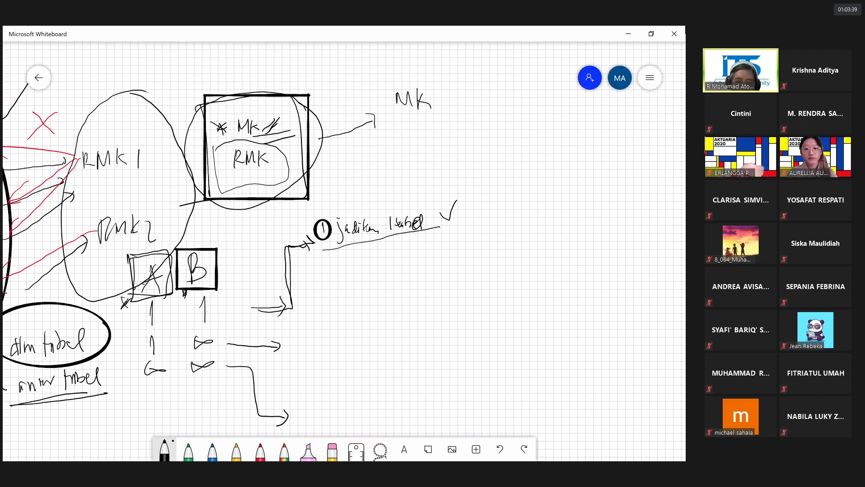
left_click_drag(289, 289, 321, 279)
left_click_drag(310, 276, 314, 297)
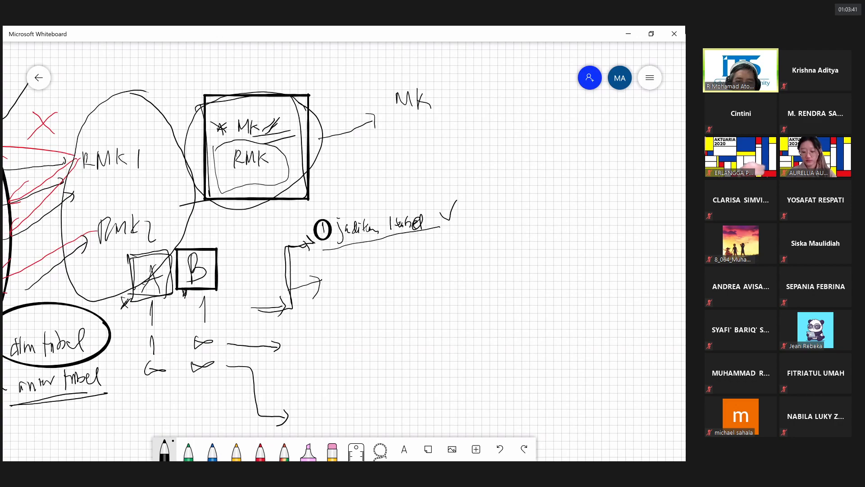
mouse_move(342, 271)
left_mouse_down()
mouse_move(350, 281)
mouse_move(343, 281)
mouse_move(353, 272)
left_mouse_up()
mouse_move(355, 264)
left_mouse_down()
mouse_move(358, 284)
mouse_move(409, 261)
mouse_move(404, 276)
mouse_move(441, 269)
left_mouse_up()
- Draw another branch from the 1–1 arrow and write "*A → B" beside it
left_click_drag(294, 309, 322, 329)
mouse_move(348, 299)
left_mouse_down()
mouse_move(343, 310)
mouse_move(352, 314)
left_mouse_up()
left_click_drag(362, 301, 369, 319)
left_click_drag(360, 311, 438, 305)
left_click_drag(436, 283, 437, 305)
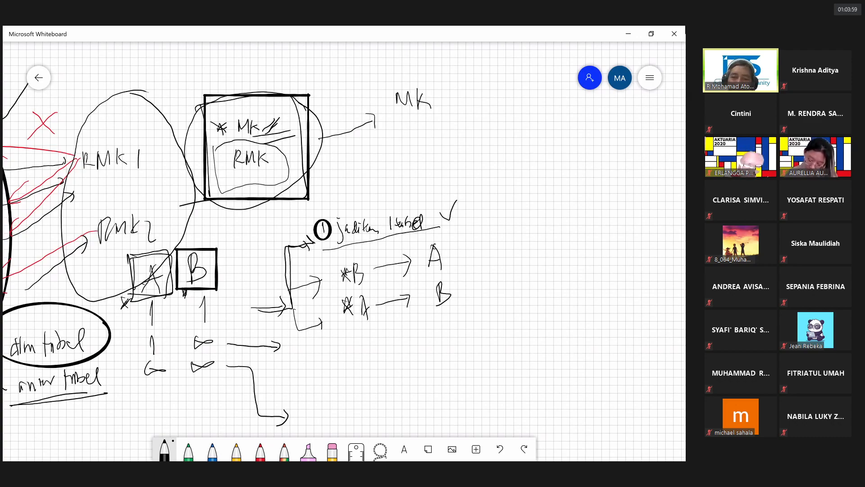
- Draw two bold dots level with the 1–1 notes and write "kunci tamu" above them with an arrow pointing down
left_click_drag(502, 222, 496, 239)
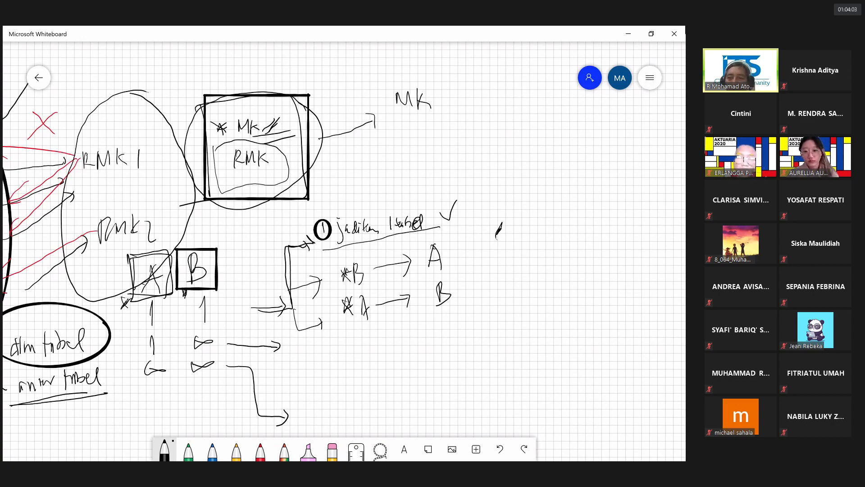
left_click_drag(501, 226, 498, 239)
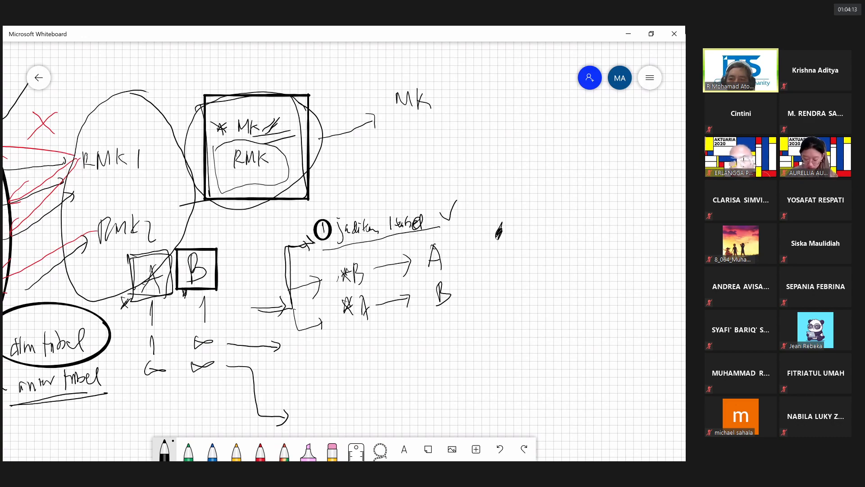
mouse_move(499, 279)
left_mouse_down()
mouse_move(496, 286)
mouse_move(502, 281)
left_mouse_up()
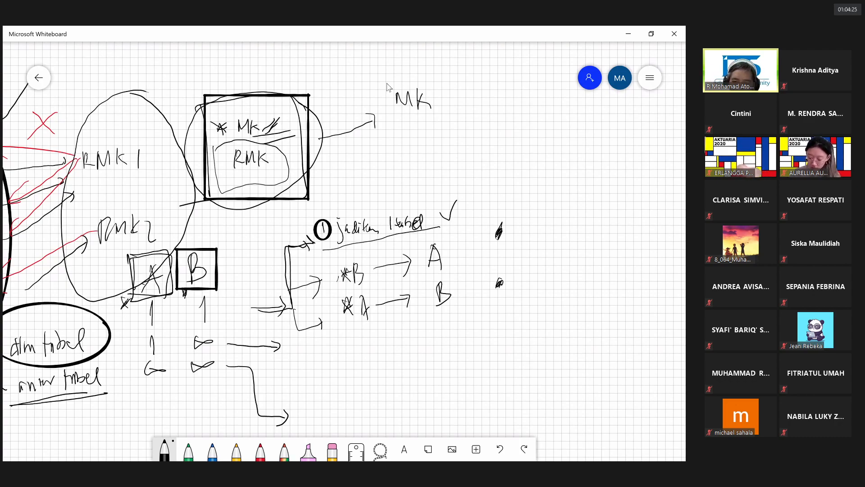
mouse_move(494, 169)
left_mouse_down()
mouse_move(497, 195)
mouse_move(504, 190)
left_mouse_up()
left_click_drag(485, 138, 488, 157)
left_click_drag(494, 145, 496, 154)
mouse_move(497, 149)
left_mouse_down()
mouse_move(516, 170)
mouse_move(526, 162)
left_mouse_up()
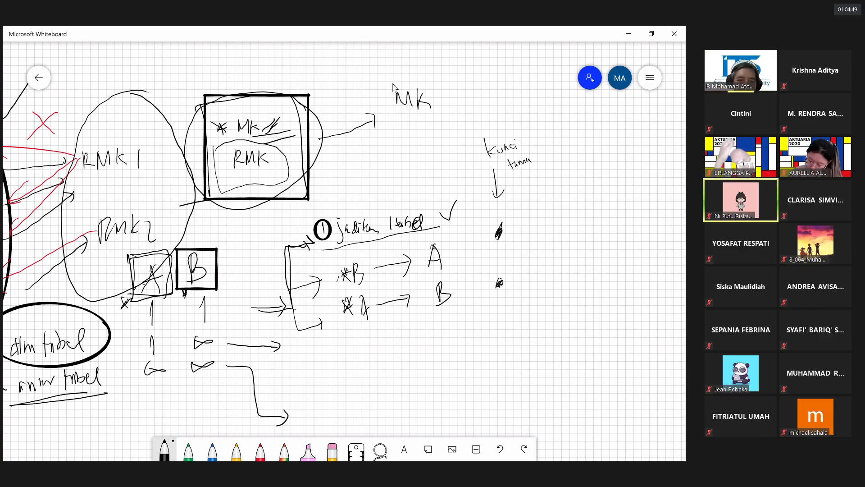
- Write the handling note for the 1–∞ relation at the end of its arrow
left_click_drag(322, 346, 330, 355)
mouse_move(329, 342)
left_mouse_down()
mouse_move(323, 356)
mouse_move(347, 358)
left_mouse_up()
left_click_drag(339, 348, 346, 347)
left_click_drag(356, 349, 387, 346)
mouse_move(382, 342)
left_mouse_down()
mouse_move(384, 357)
mouse_move(408, 351)
left_mouse_up()
left_click_drag(407, 335, 408, 350)
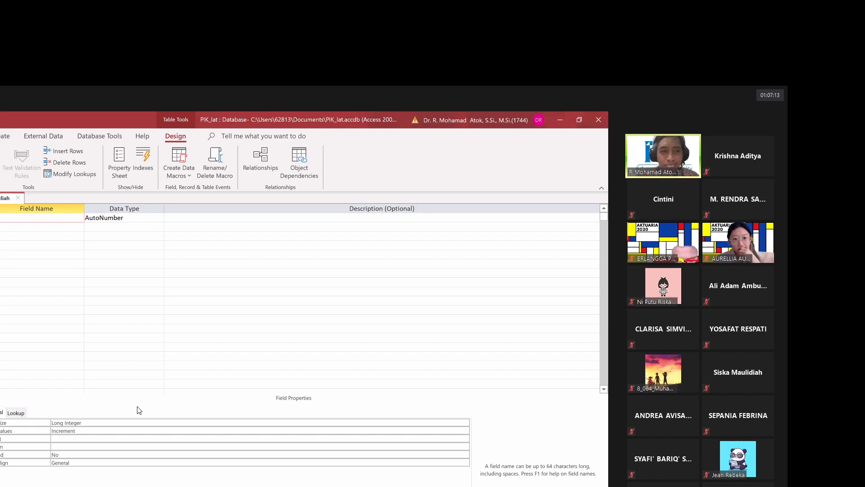
- In the Access table design, set the first field to Short Text with a field size of 18
left_click(159, 218)
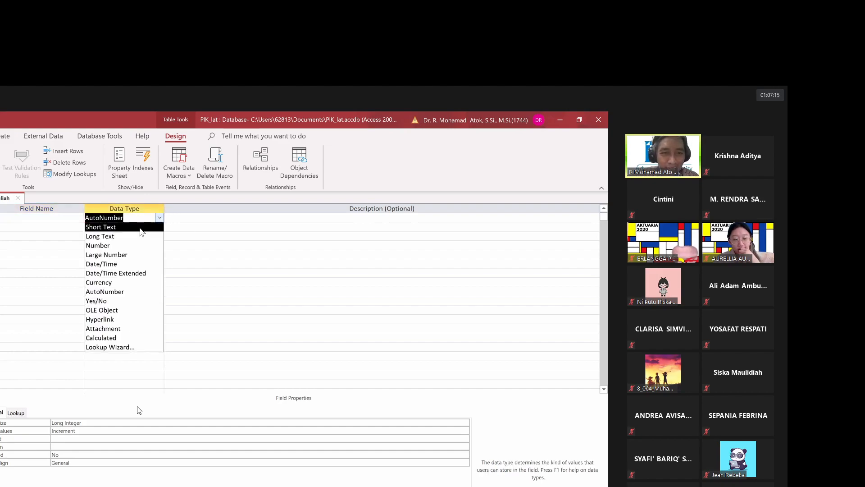
left_click(139, 231)
left_click(72, 422)
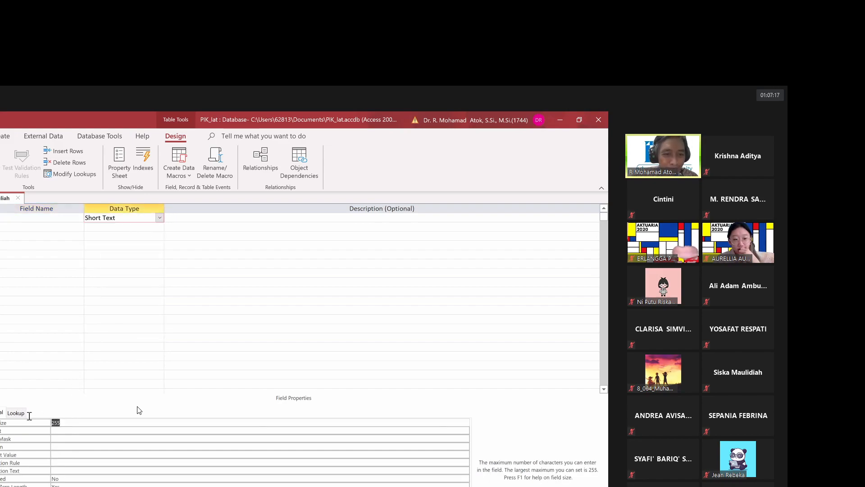
type("18")
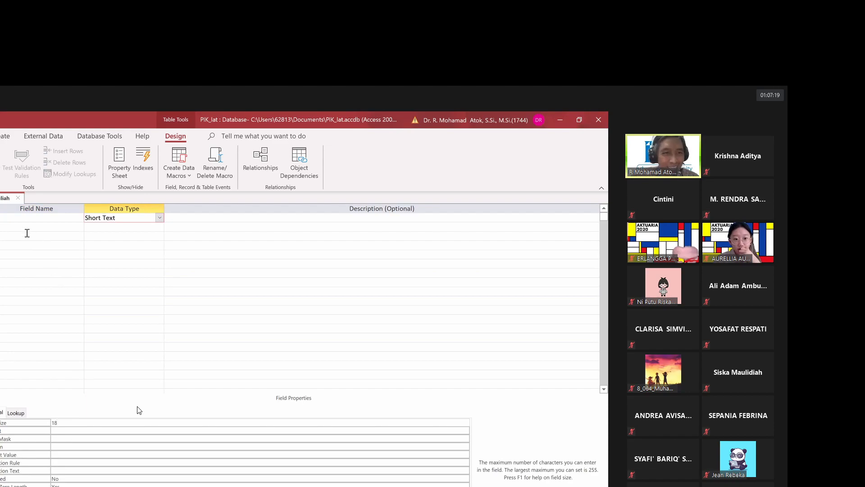
- Add the table's second field as Short Text with a field size of 14
left_click(25, 227)
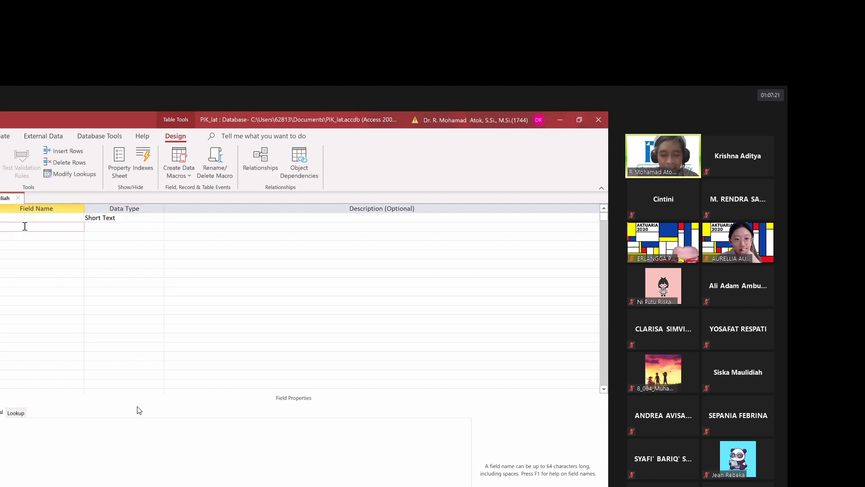
left_click(152, 228)
left_click(39, 426)
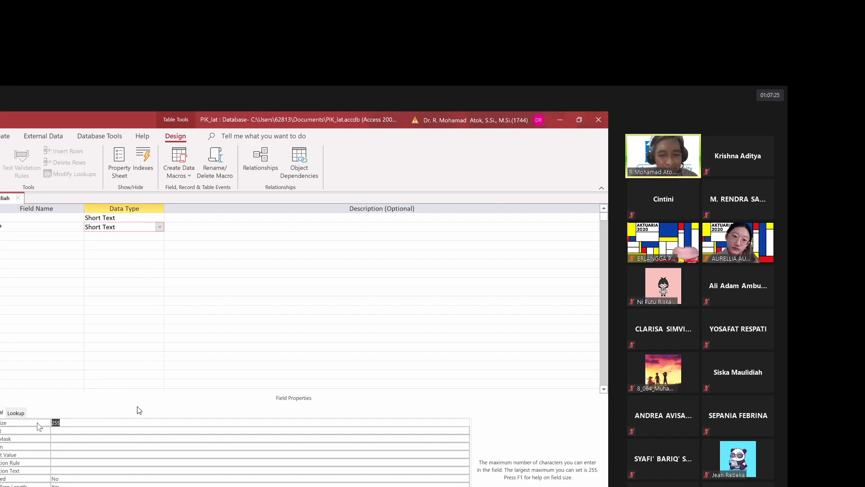
type("14")
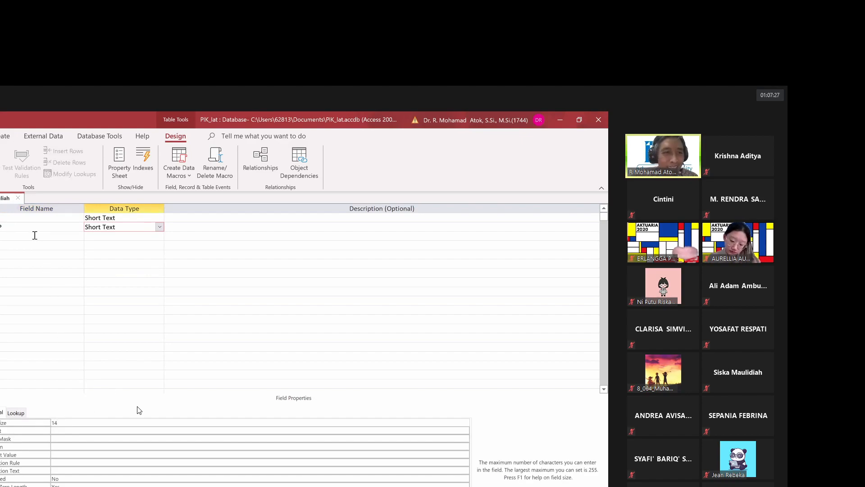
- Add the table's third field as Short Text with a field size of 8
left_click(34, 235)
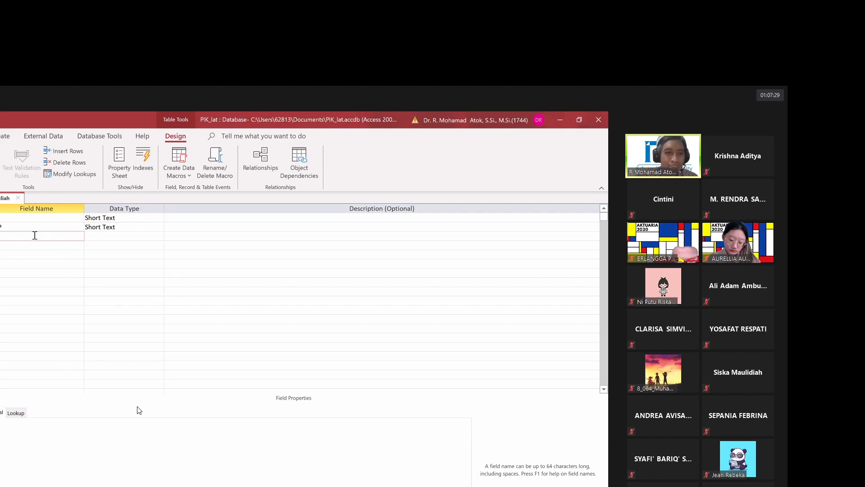
left_click(125, 236)
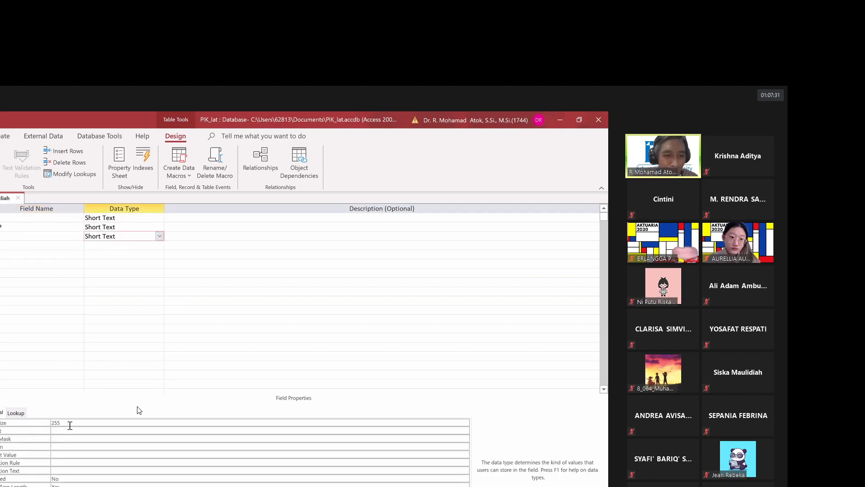
left_click(40, 423)
type("8")
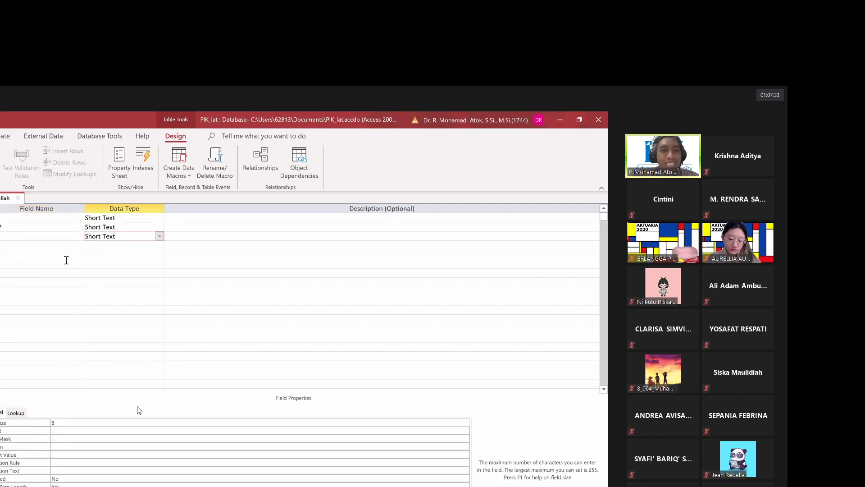
left_click(52, 236)
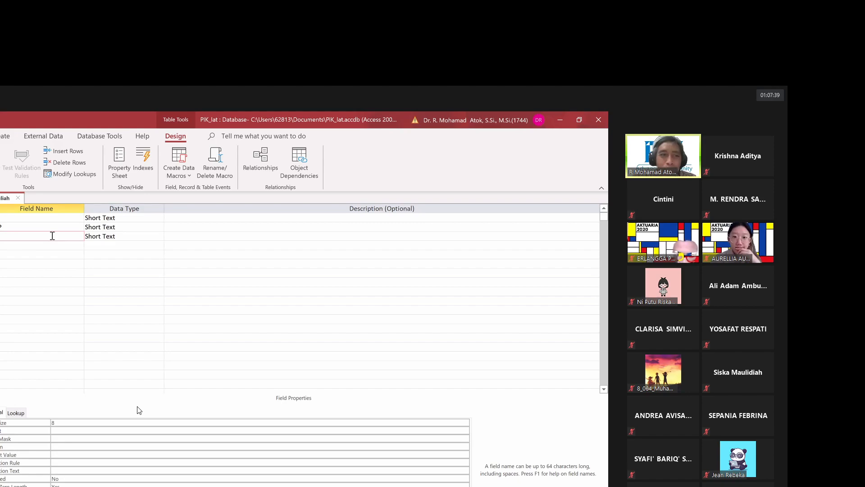
- Add a fourth field named Ruang as Short Text with a field size of 5
left_click(42, 245)
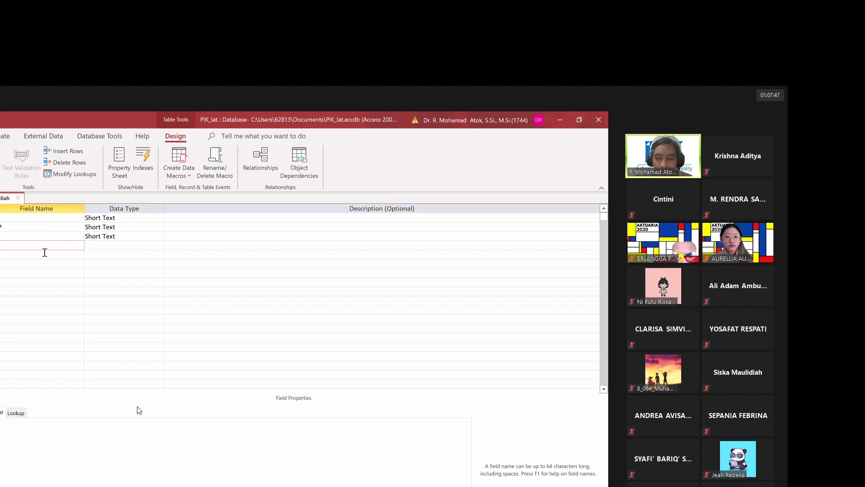
type("ng")
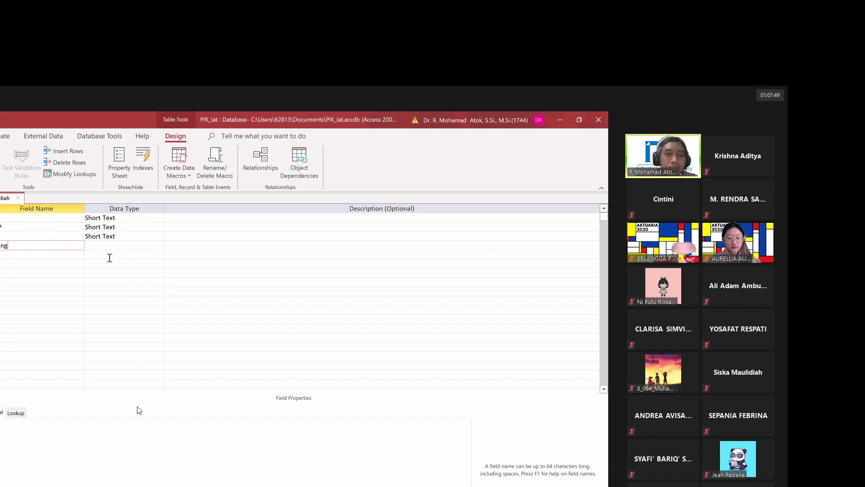
left_click(121, 246)
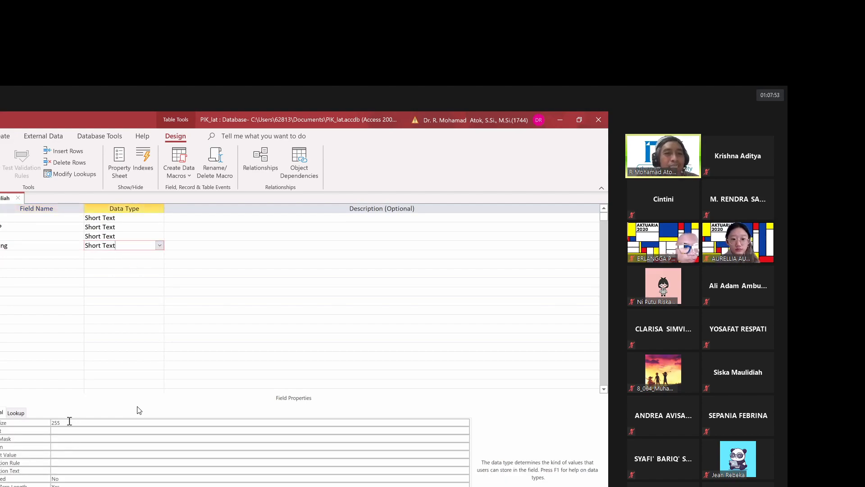
double_click(69, 420)
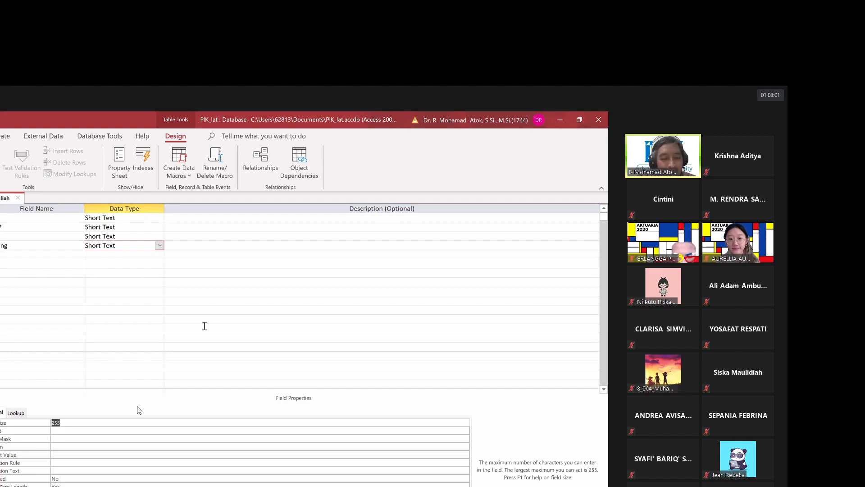
type("5")
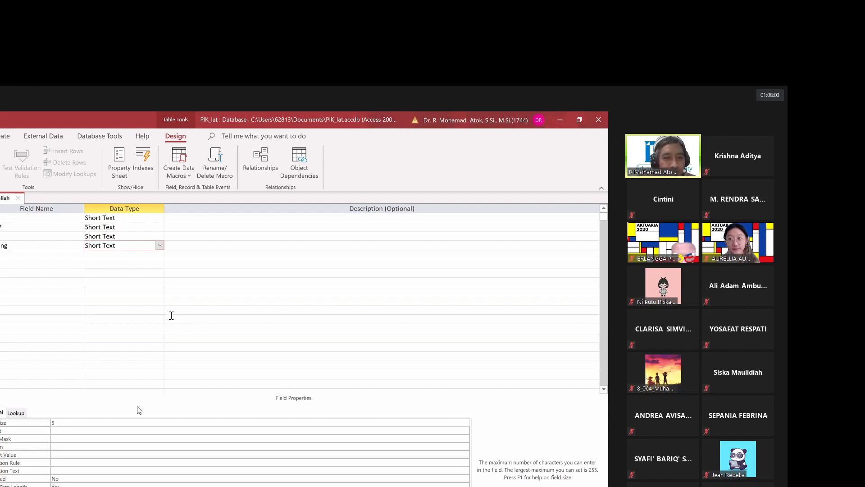
- Try to make the four defined fields the table's combined primary key
left_click(24, 232)
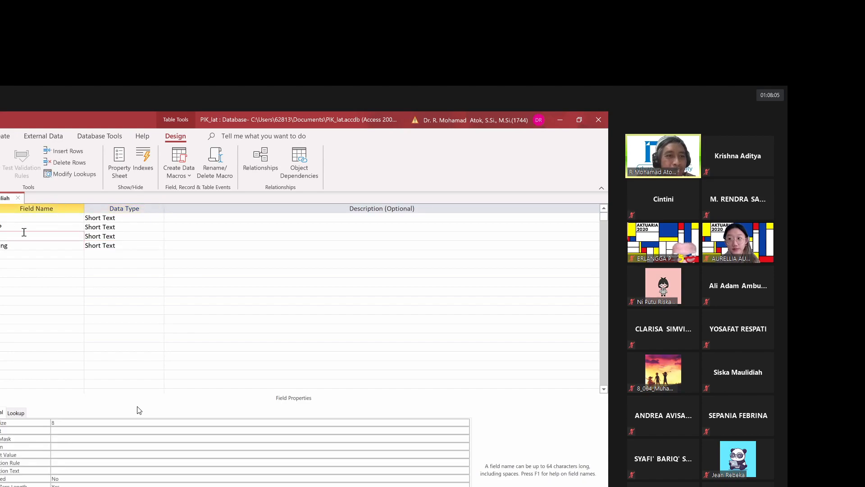
key("ctrl+a")
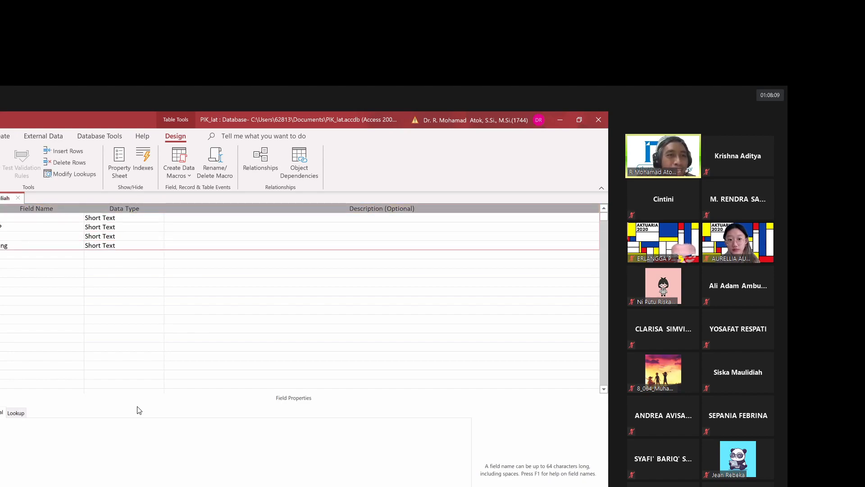
left_click(58, 275)
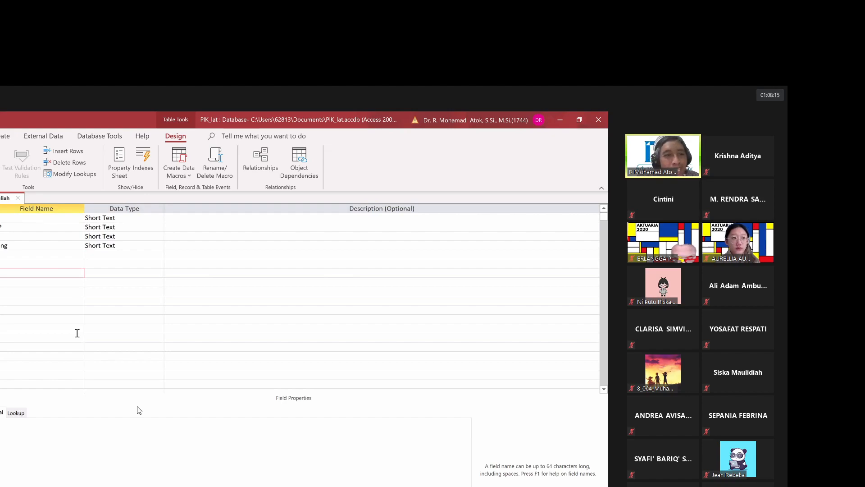
left_click(40, 255)
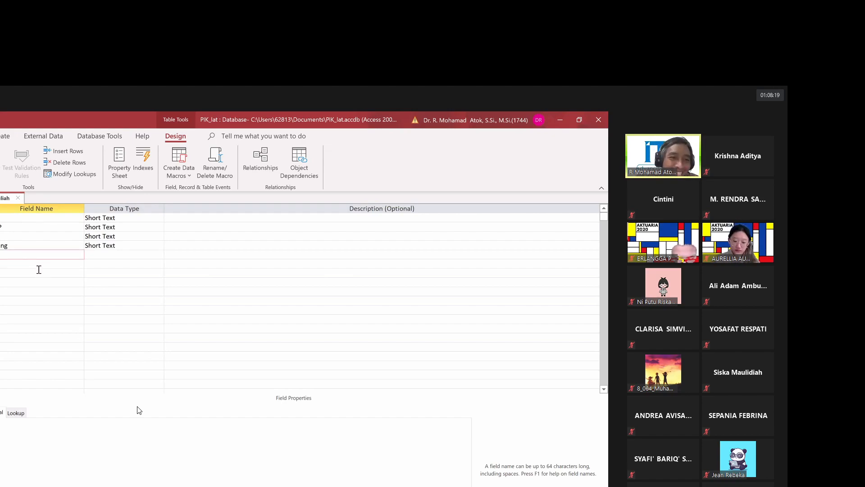
left_click(0, 218)
left_click(6, 253)
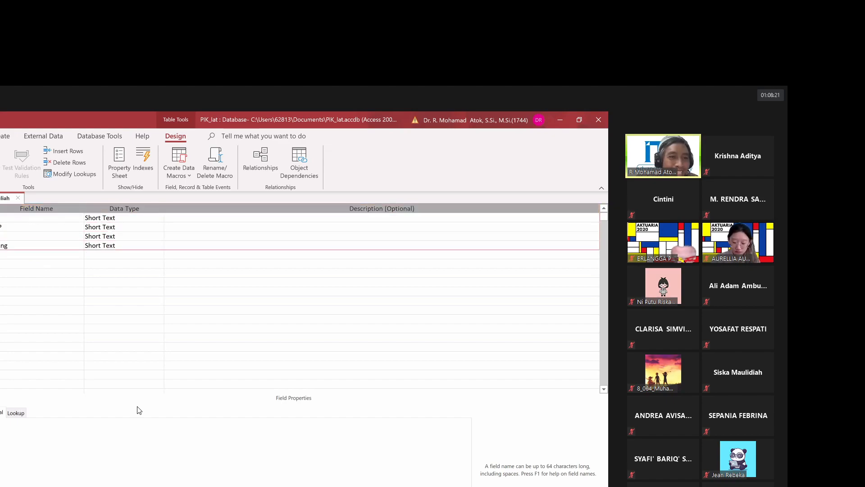
- Add a fifth Short Text field named Waktu below Ruang
left_click(6, 256)
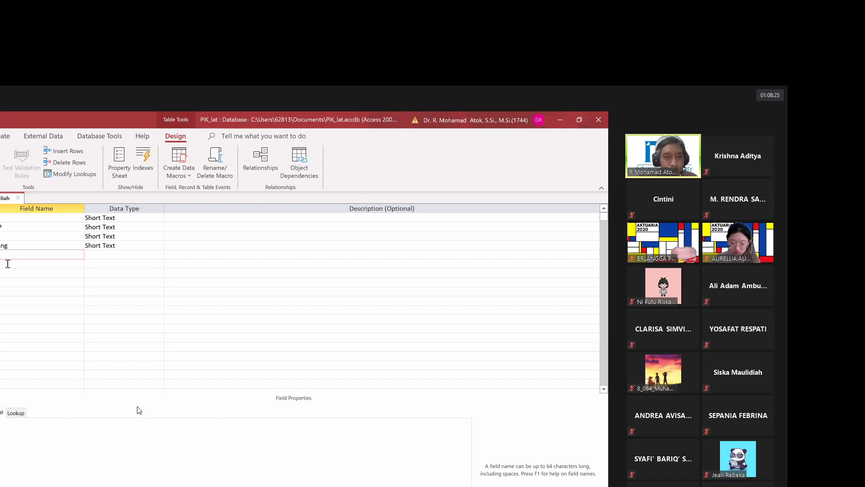
type("ktu")
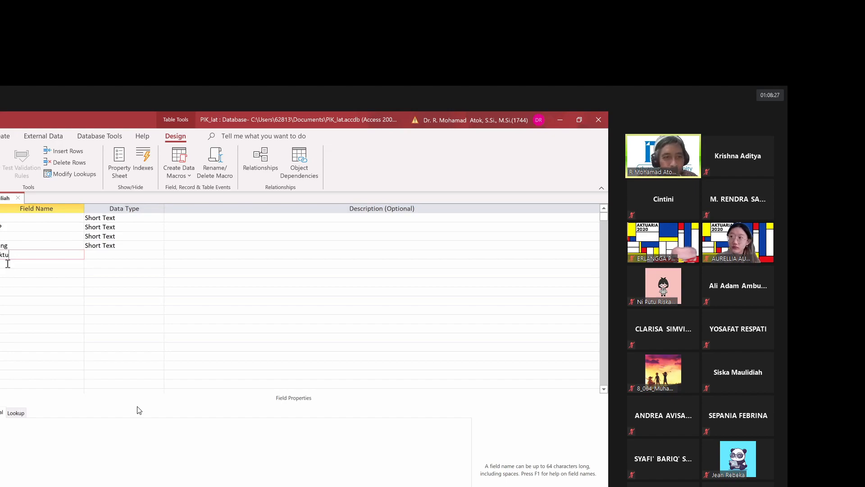
left_click(34, 274)
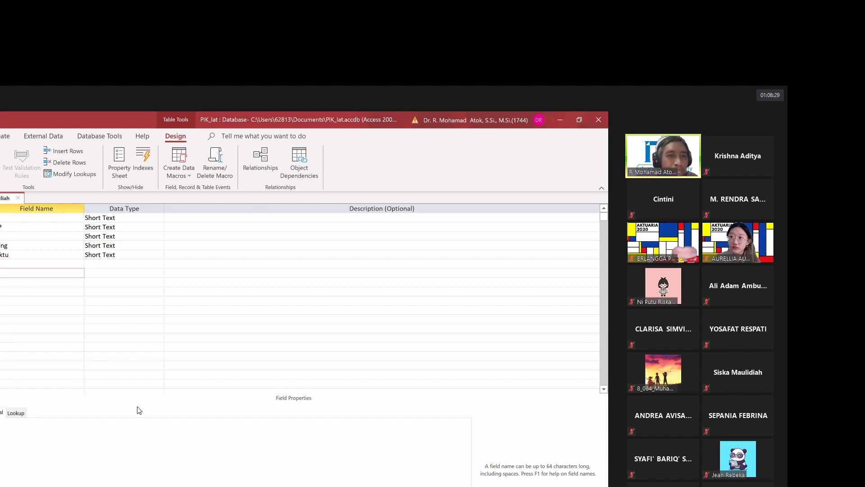
- Select all five fields and set them together as the table's primary key
left_click(0, 218)
left_click_drag(0, 218, 0, 255)
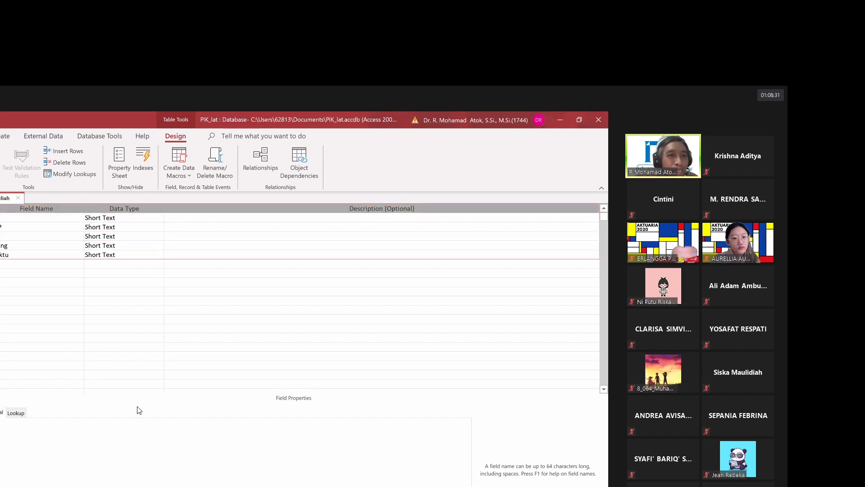
left_click(33, 298)
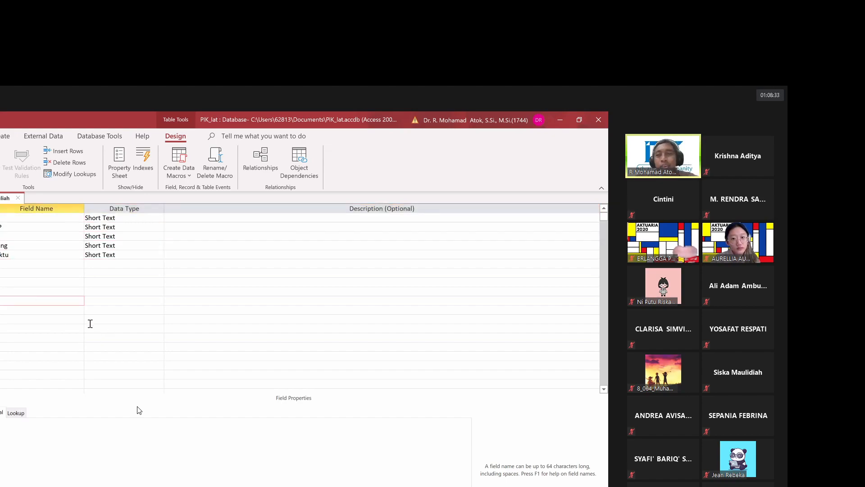
left_click(48, 254)
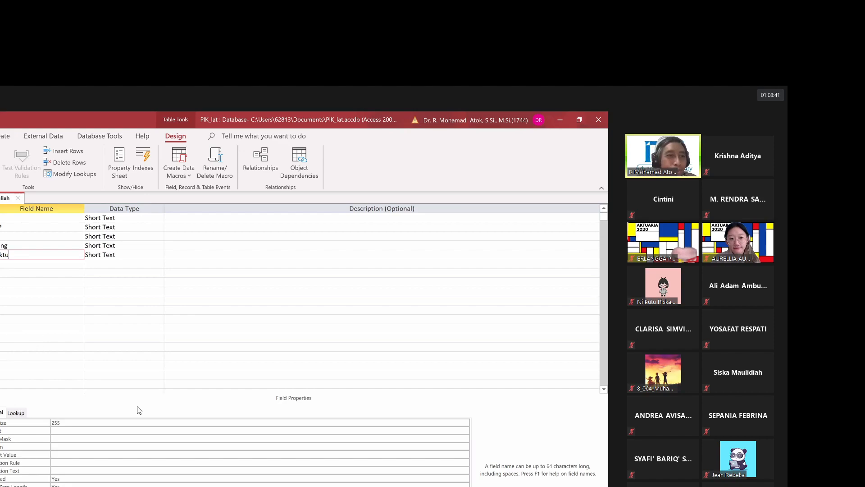
- Create a new table and save it as Ruang
left_click(3, 136)
left_click(4, 164)
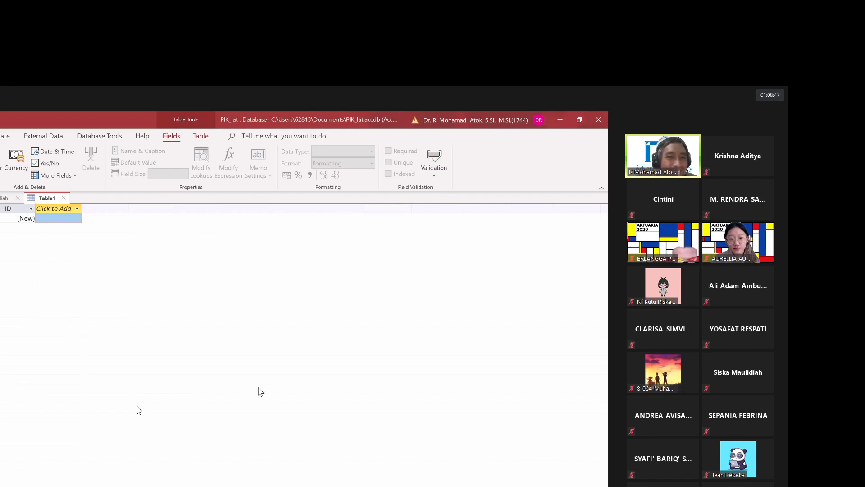
key("ctrl+s")
type("Ruang")
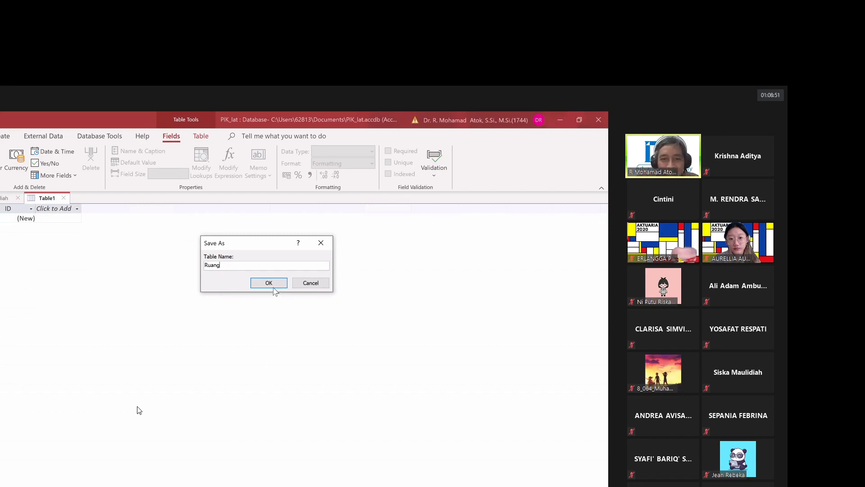
key("Return")
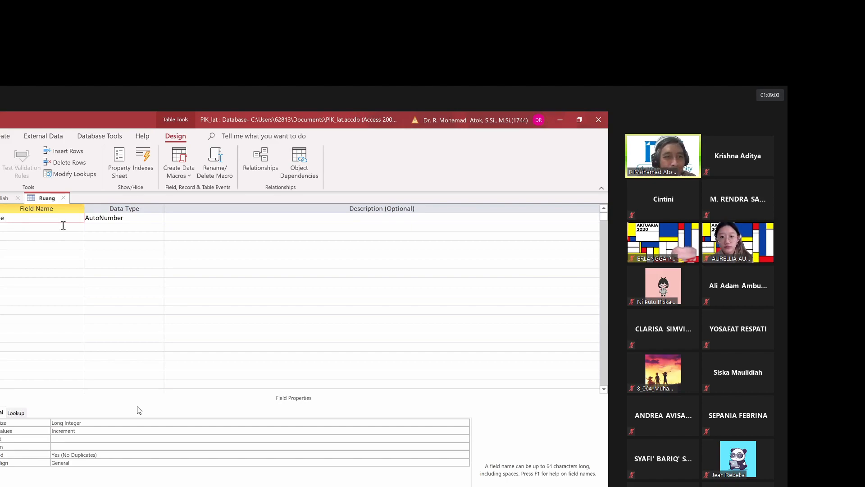
- Set the Ruang table's first field to Short Text with a field size of 5
left_click(158, 219)
left_click(160, 218)
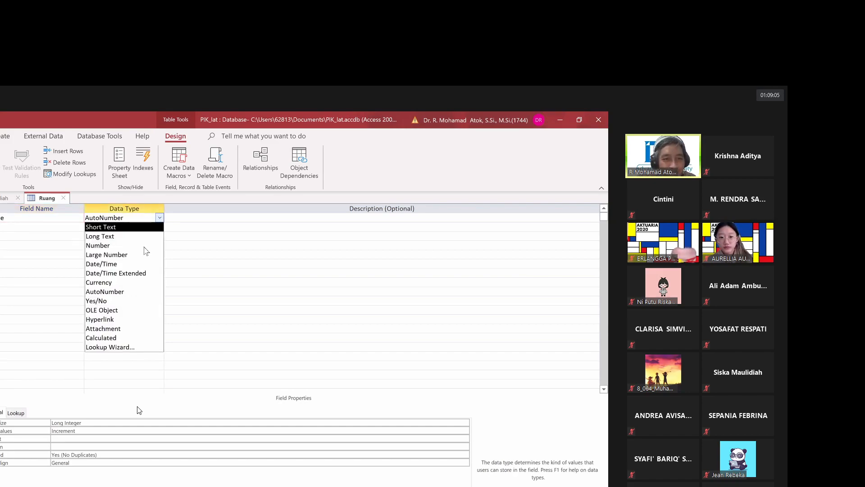
left_click(141, 227)
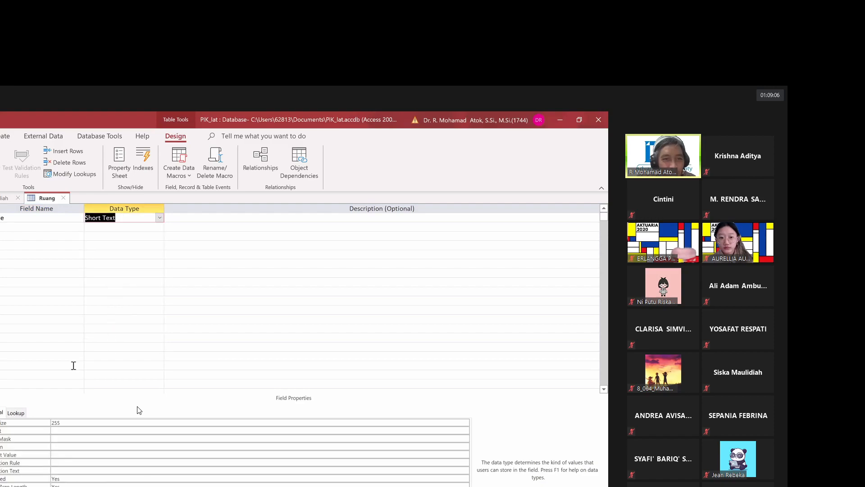
left_click(53, 422)
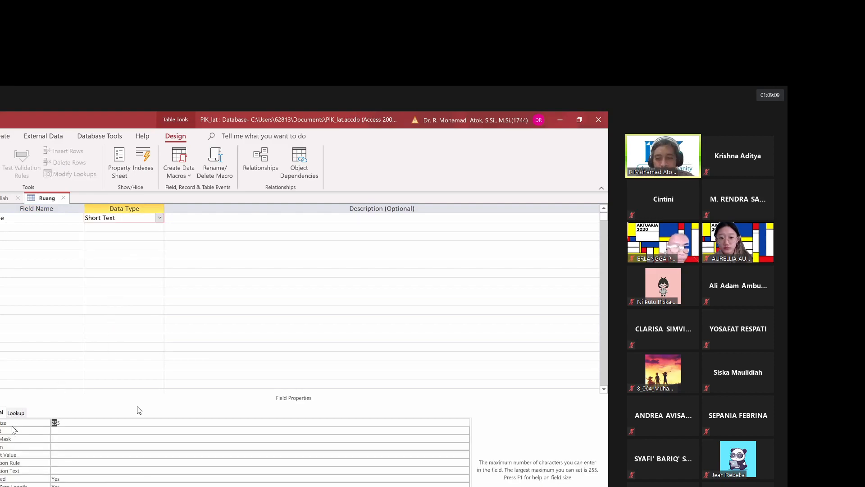
key("BackSpace")
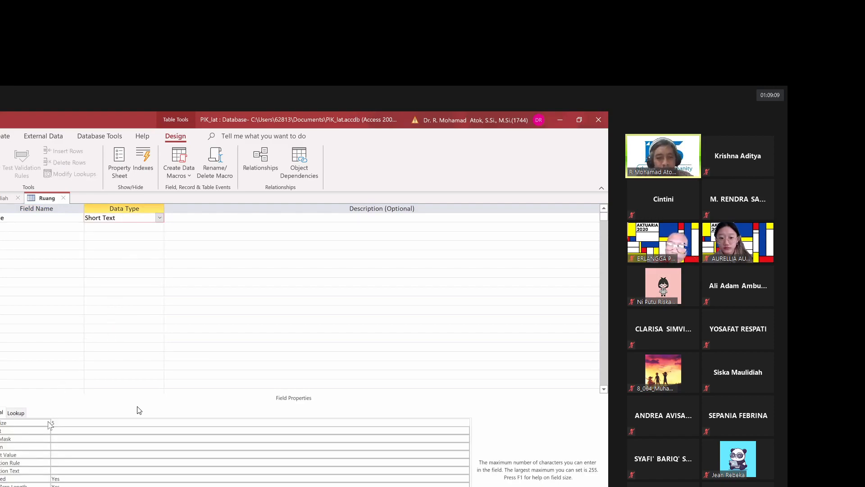
left_click(11, 226)
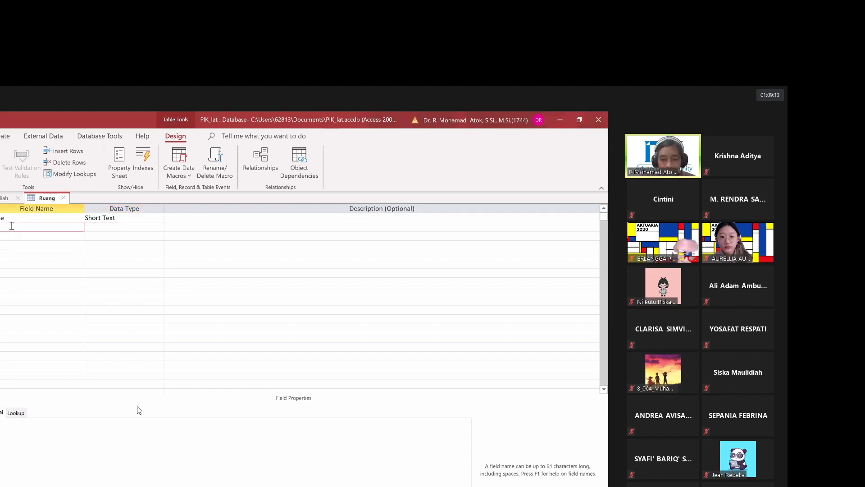
- Add the fields Nama and Kapasitas to the Ruang table design with the Short Text data type
type("Nama")
left_click(131, 227)
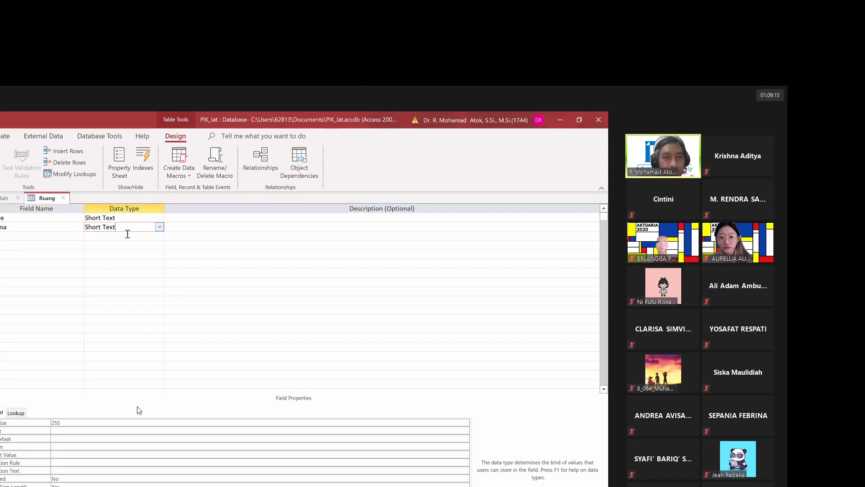
left_click(27, 236)
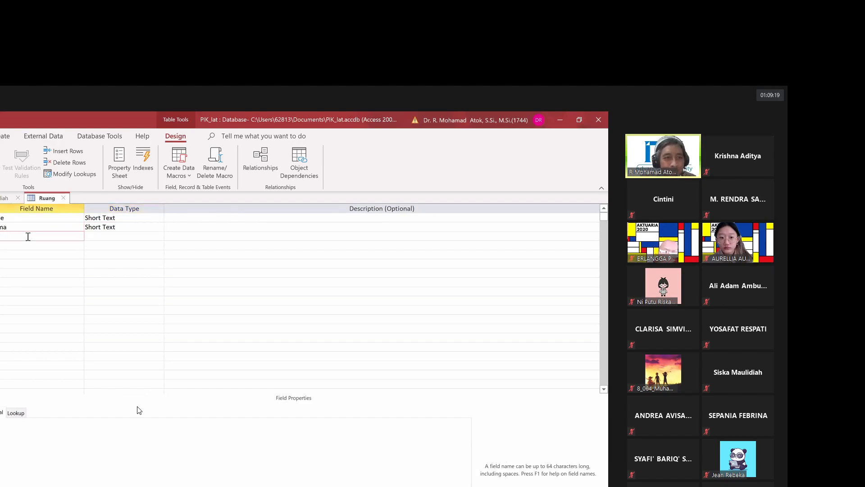
type("Kapasitas")
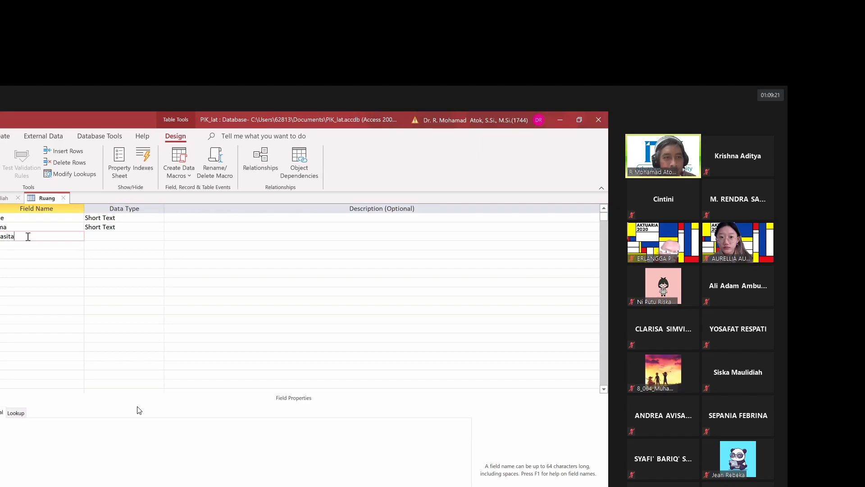
left_click(33, 246)
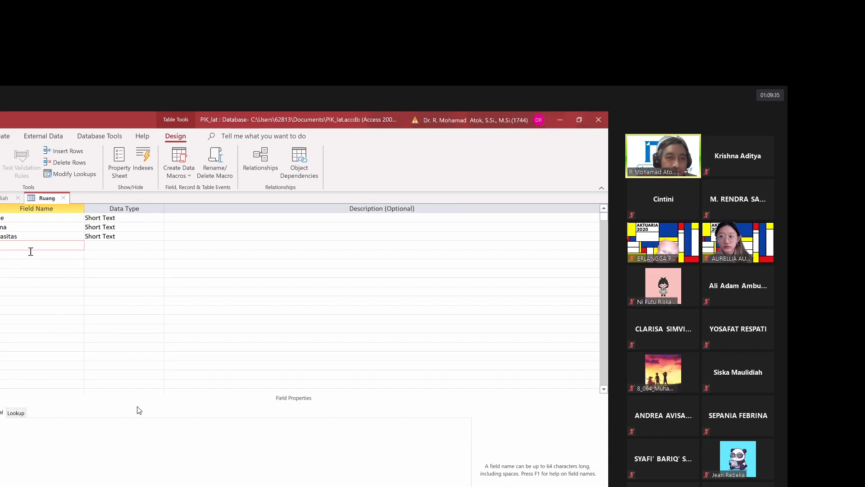
- Set the field size of Kapasitas to 50, and replace it with 2
left_click(131, 233)
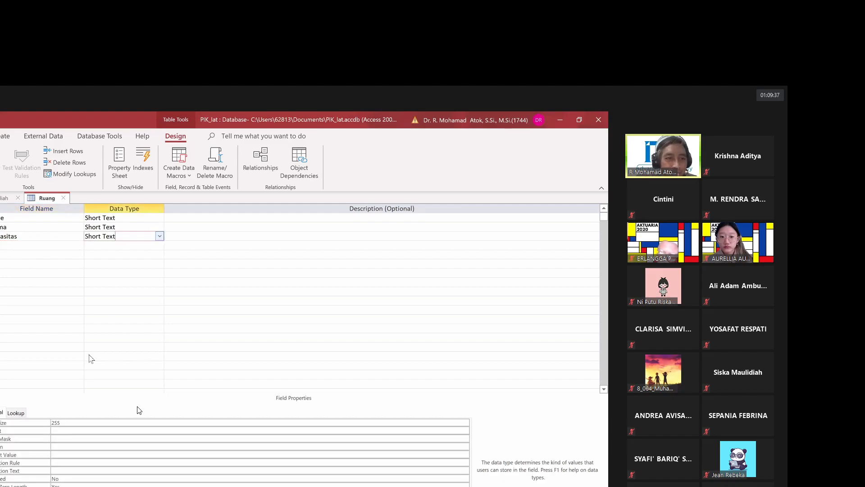
left_click(61, 422)
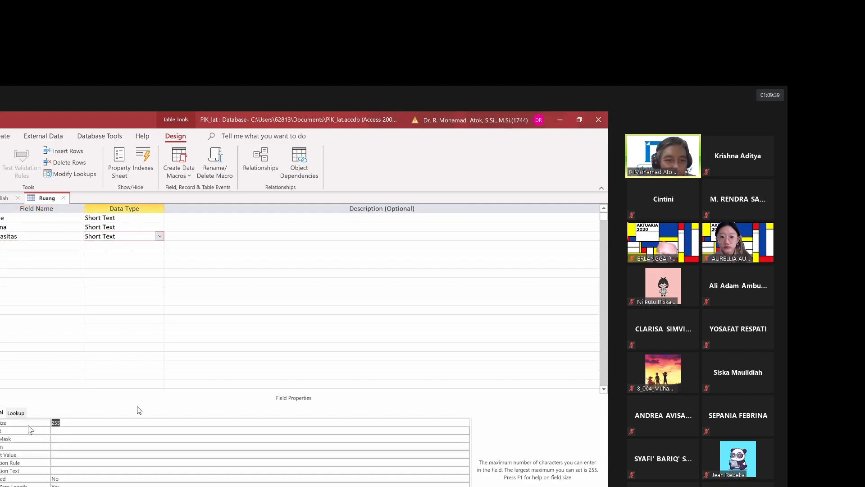
key("BackSpace")
key("BackSpace")
key("BackSpace")
type("50")
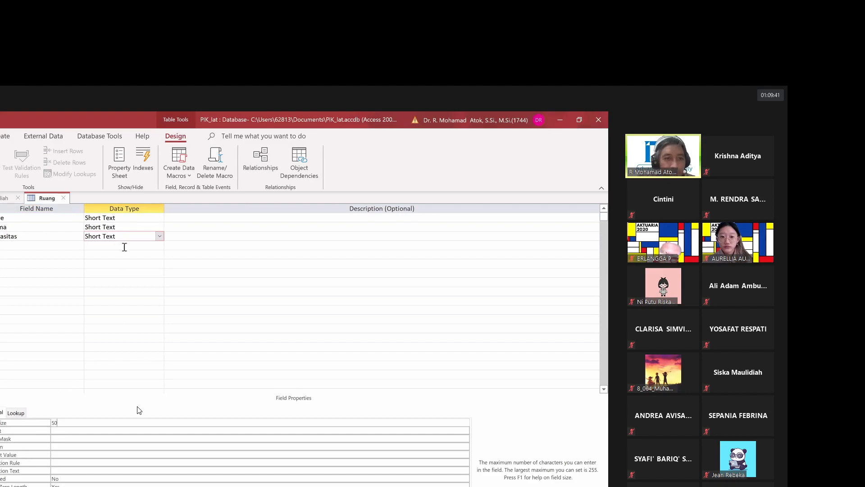
left_click_drag(64, 421, 24, 421)
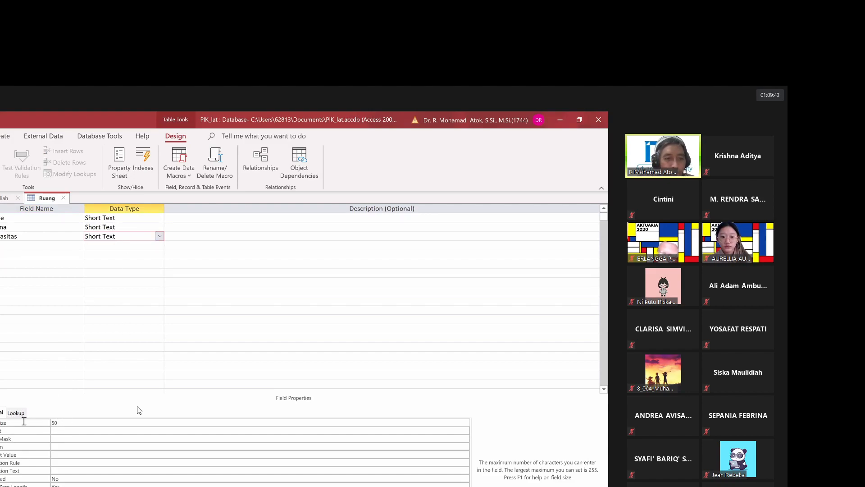
type("2")
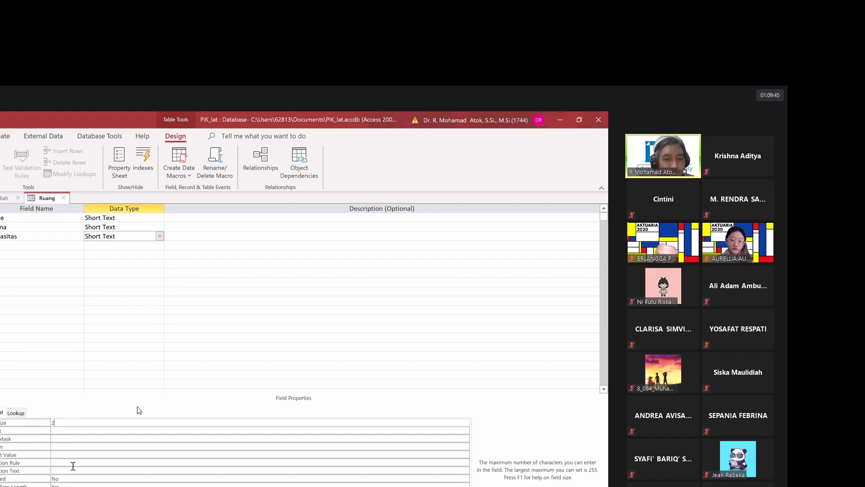
- Change the Kapasitas data type to Number and set its field size to Byte
left_click(160, 236)
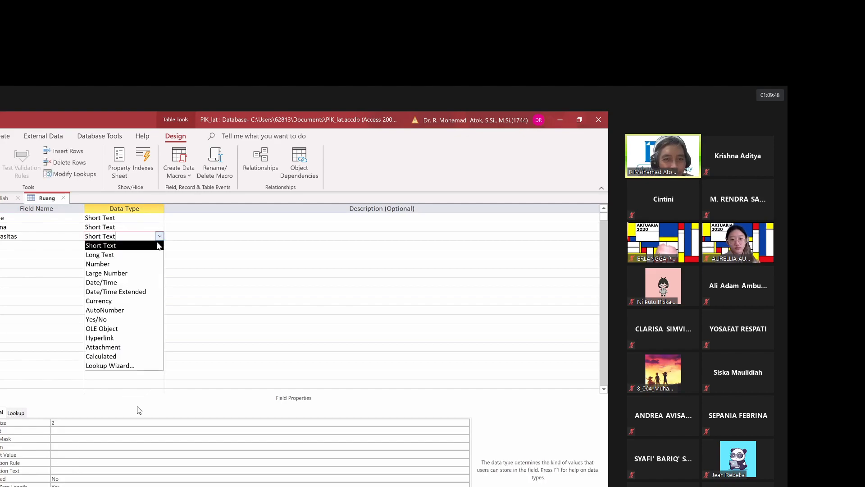
left_click(138, 264)
left_click(108, 423)
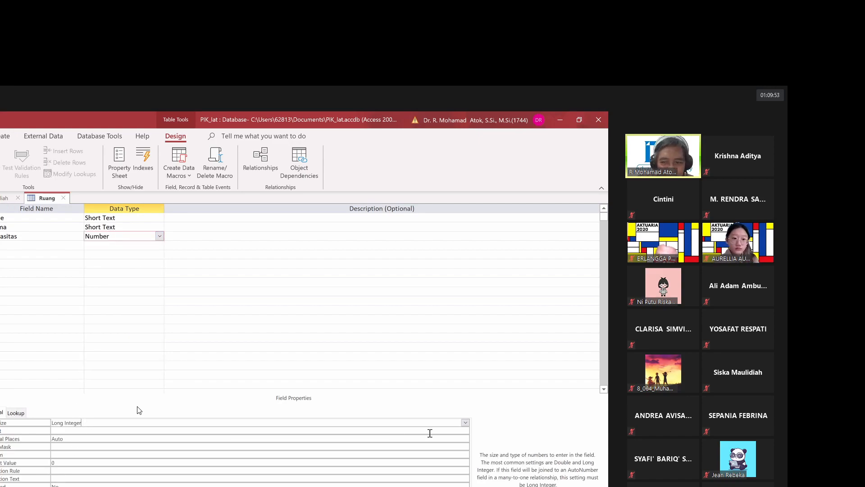
left_click(466, 424)
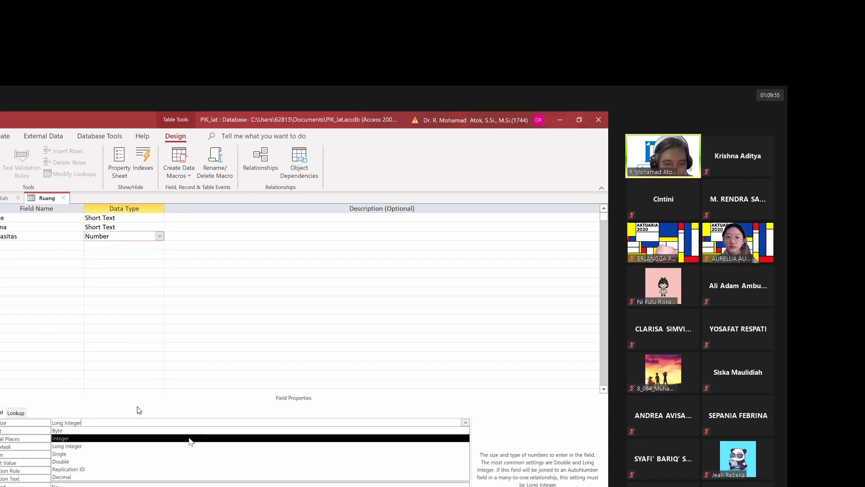
left_click(139, 431)
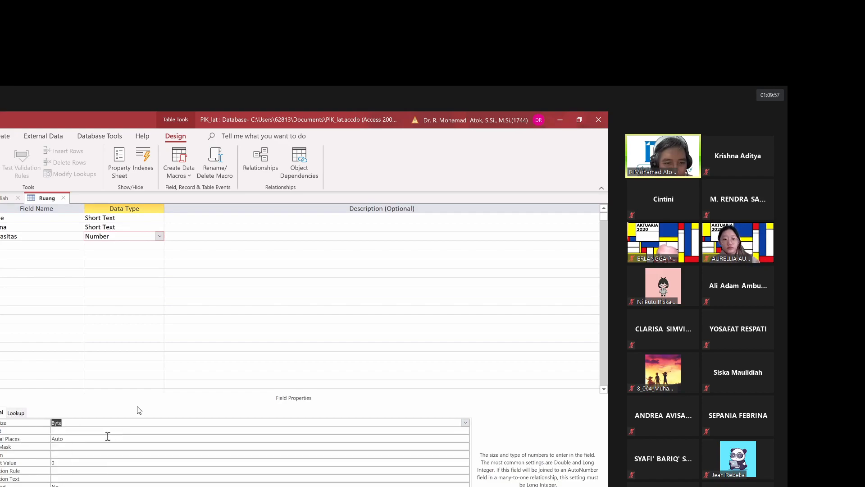
left_click(83, 425)
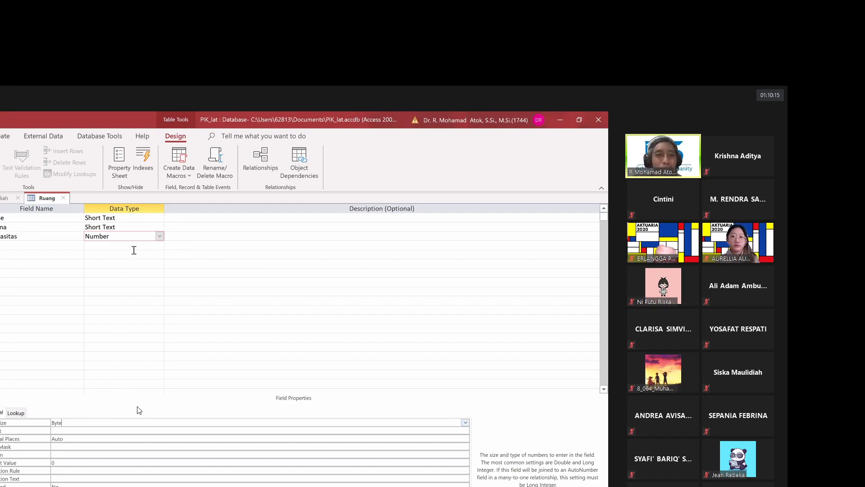
left_click(186, 228)
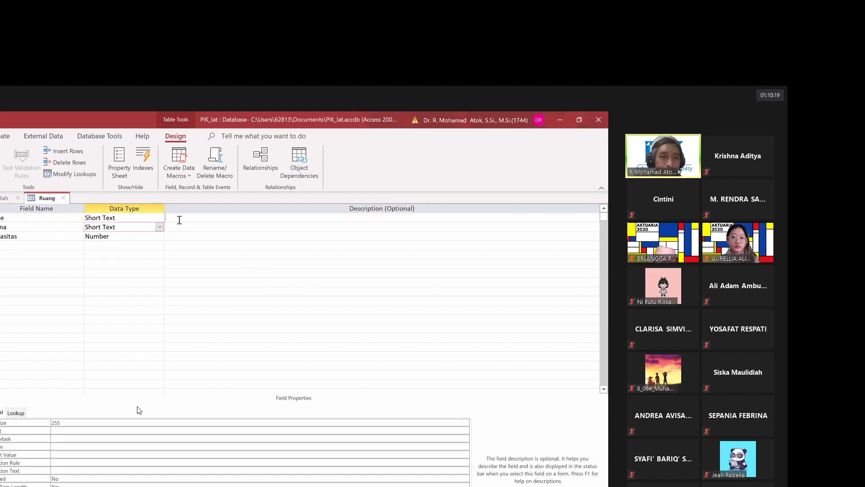
left_click(179, 236)
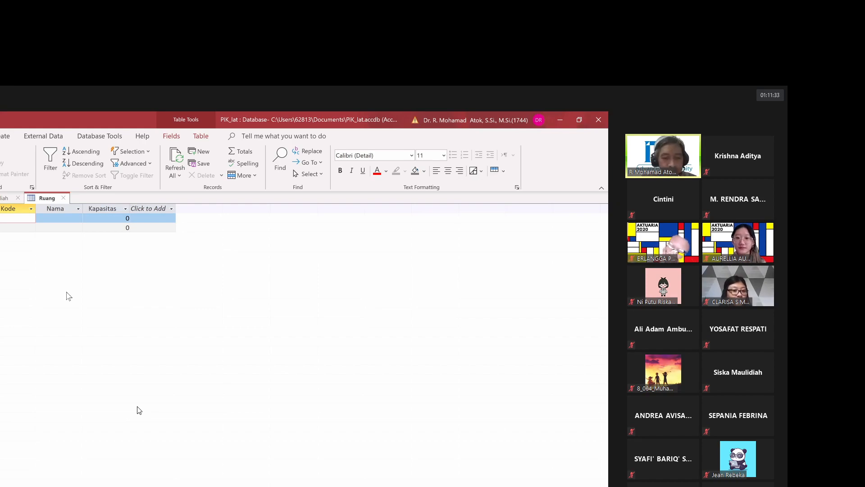
- Fill in the first room record with a code ending in 01, the name T1 and a capacity of 50
type("01")
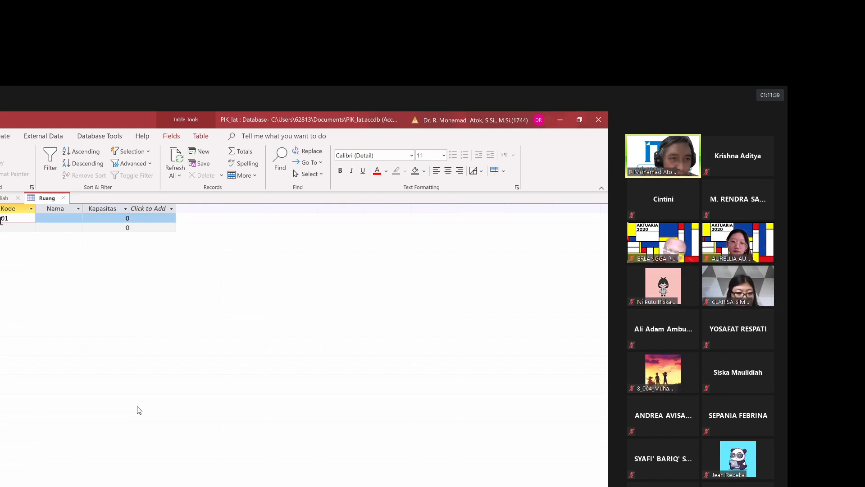
left_click(63, 218)
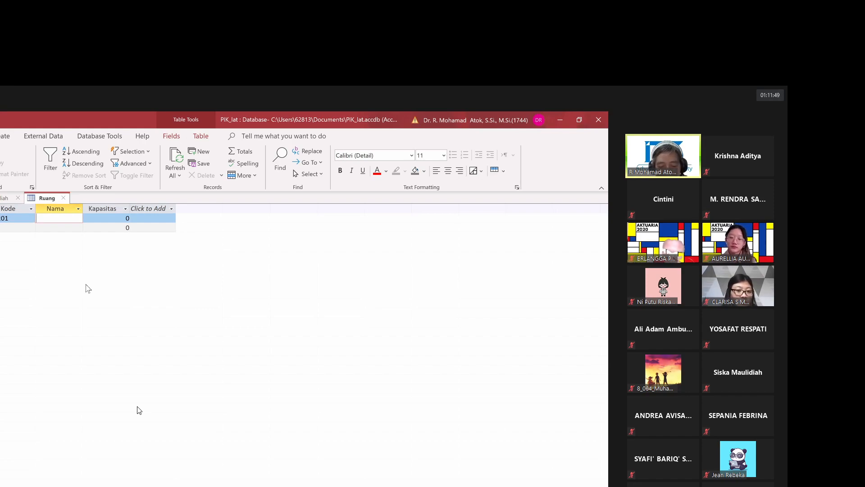
type("T1")
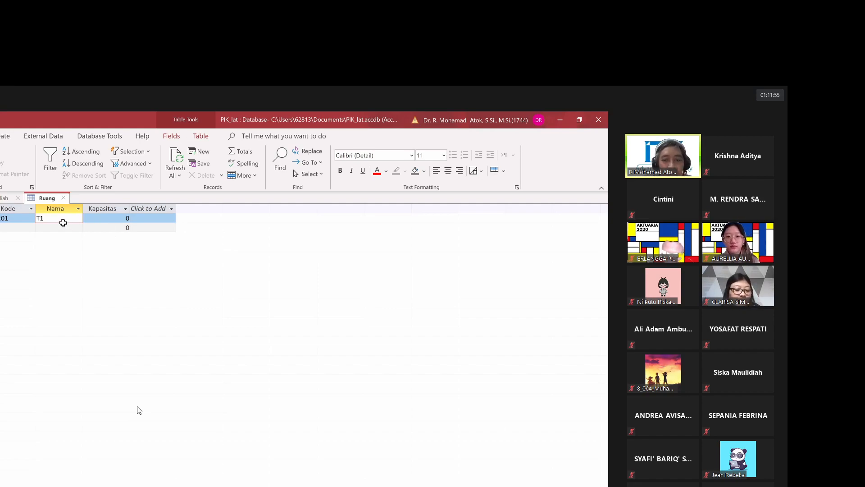
left_click(105, 220)
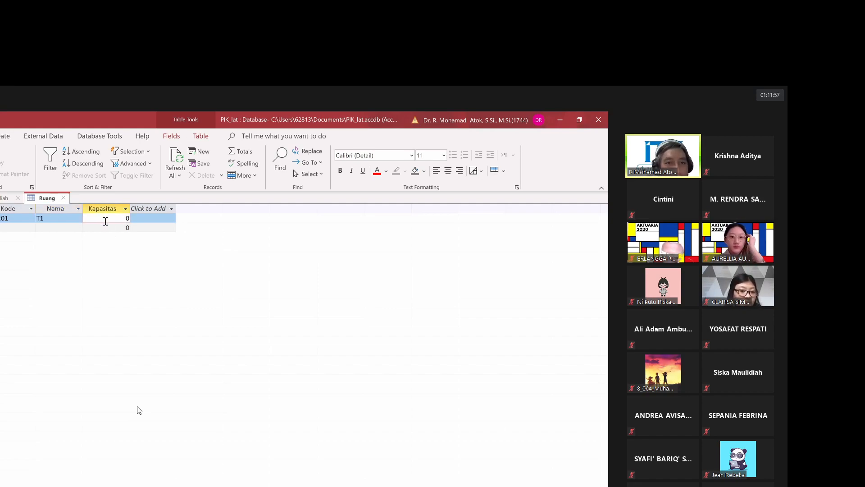
- Start a second record with a code ending in 02, and rename the first room as Ruang 1
left_click(7, 226)
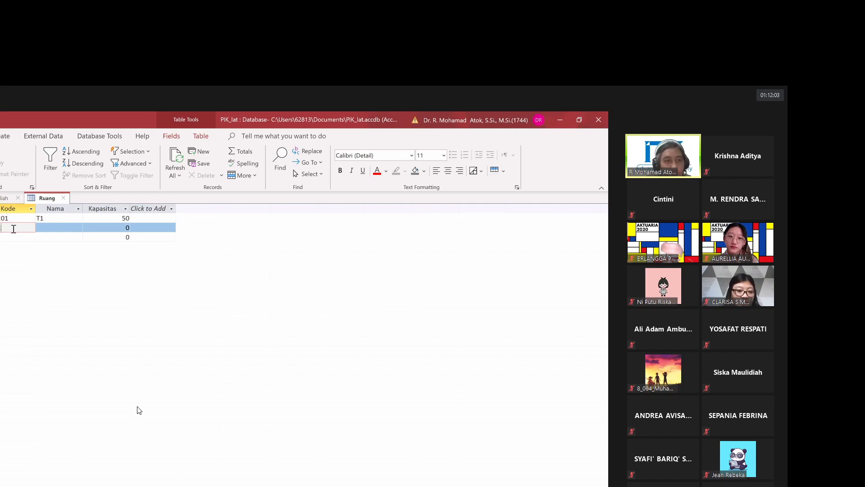
left_click(61, 229)
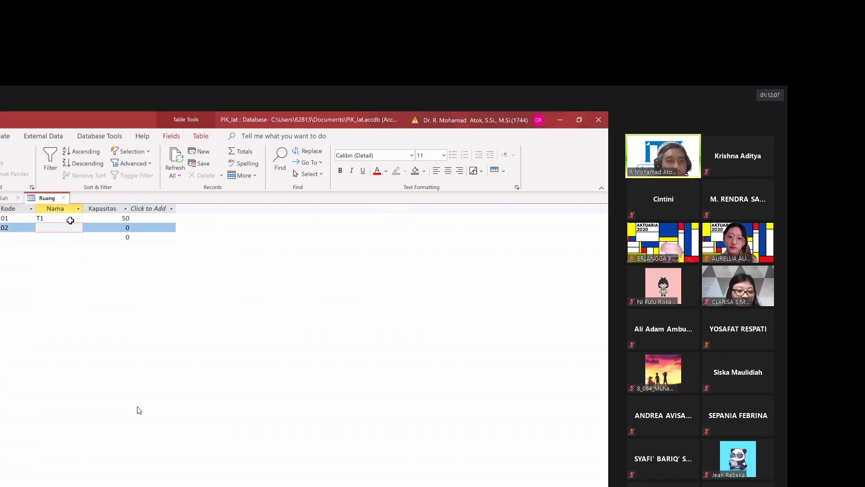
left_click(39, 218)
double_click(40, 218)
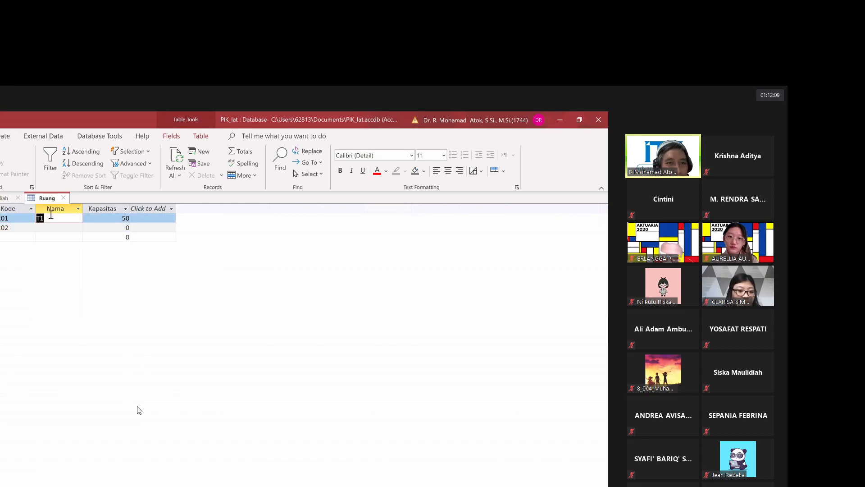
type("/")
key("BackSpace")
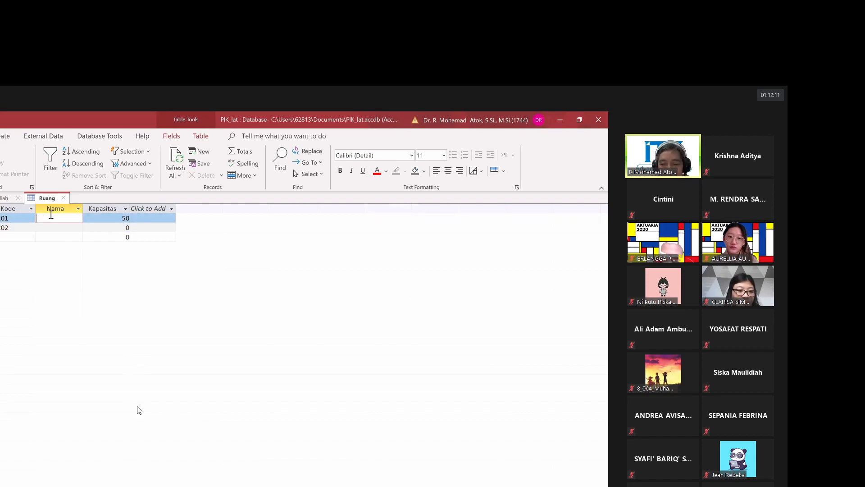
type("Ruang 1")
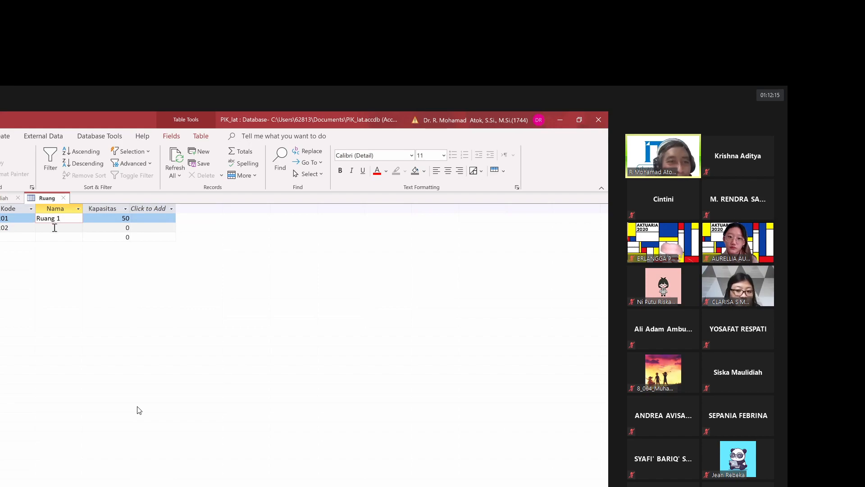
- Complete the second room record with the name Ruang2 and a capacity of 50
left_click(54, 228)
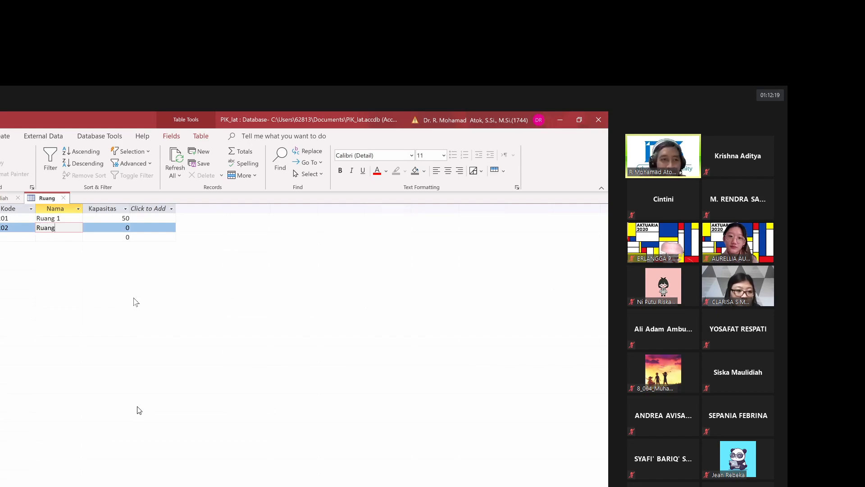
type("Ruang2")
key("Tab")
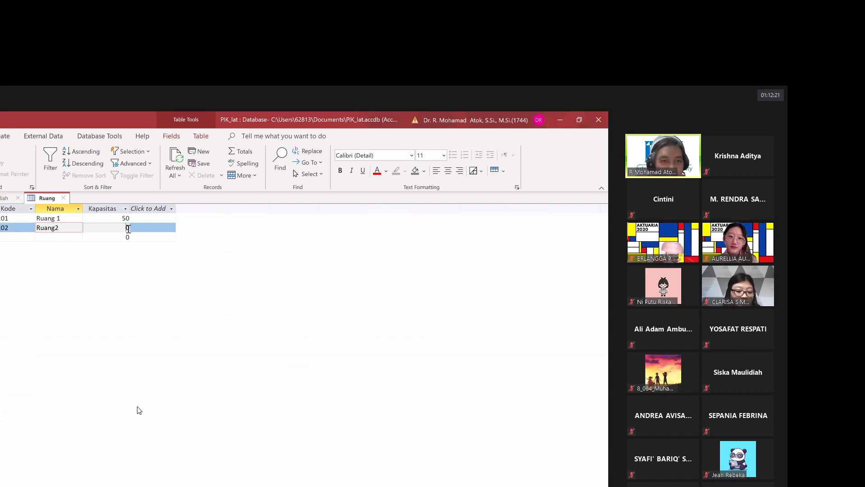
left_click(127, 228)
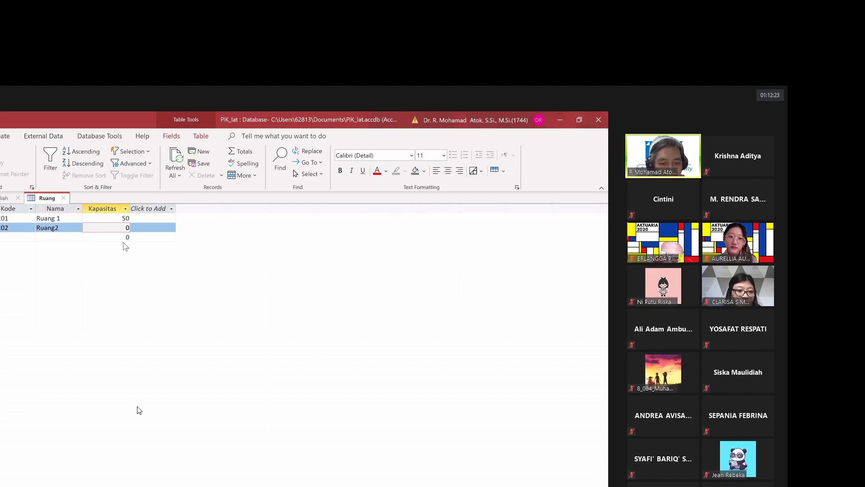
type("5")
key("Tab")
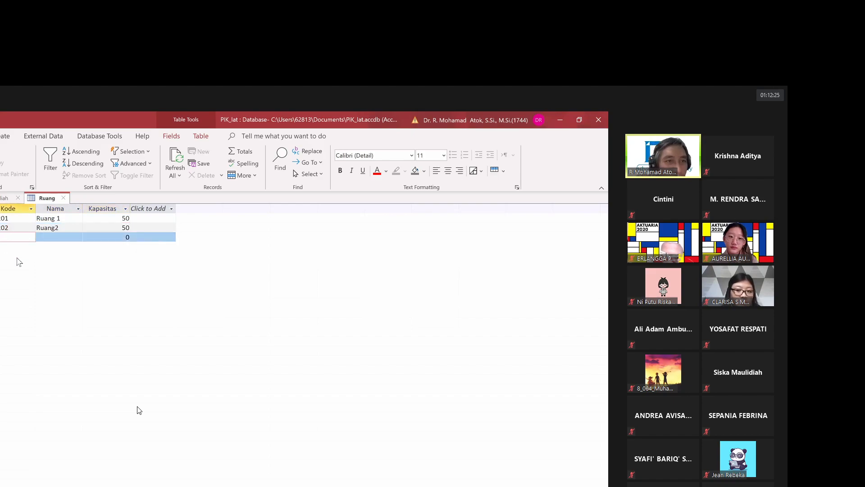
- Add a third record with code R03, name Ruang 3 and capacity 50, and correct the second room's name to Ruang 2
type("R")
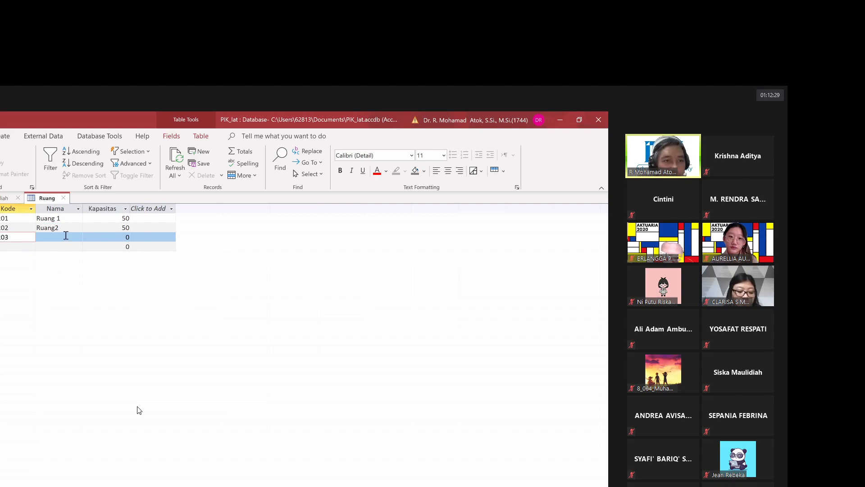
key("Tab")
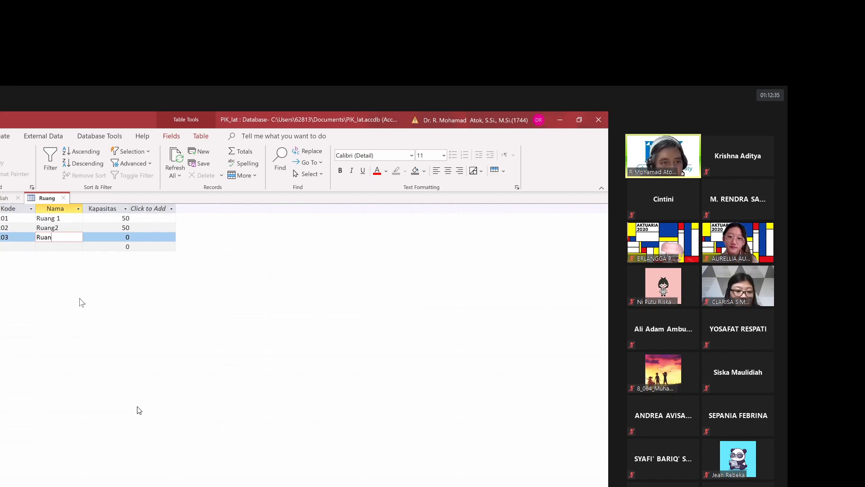
type("Ruang 3")
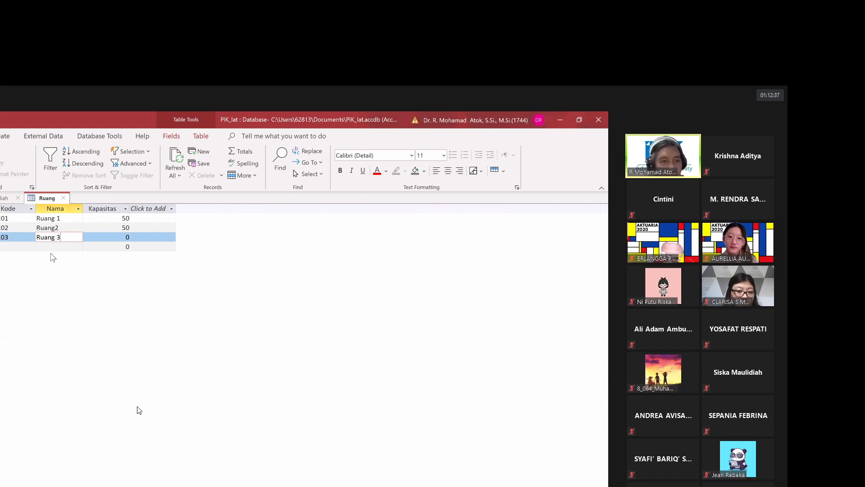
left_click(57, 228)
left_click(121, 237)
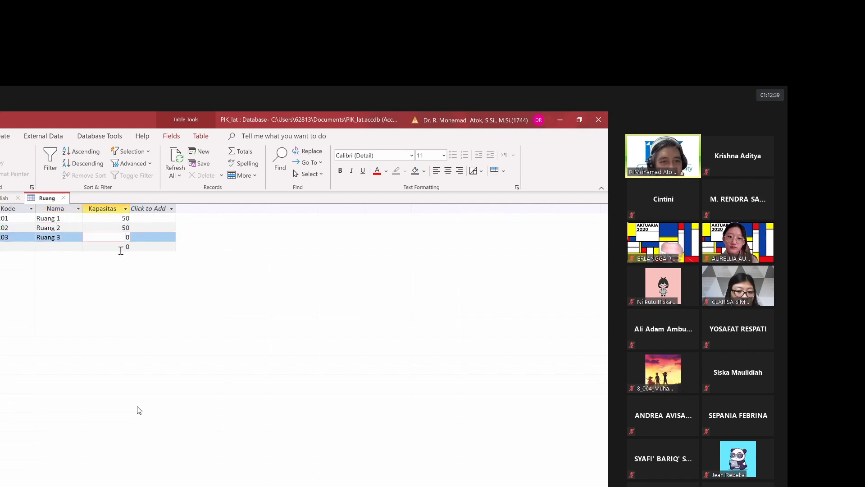
type("5")
- Add a fourth room record with code R04, name Ruang 4 and capacity 50
left_click(4, 243)
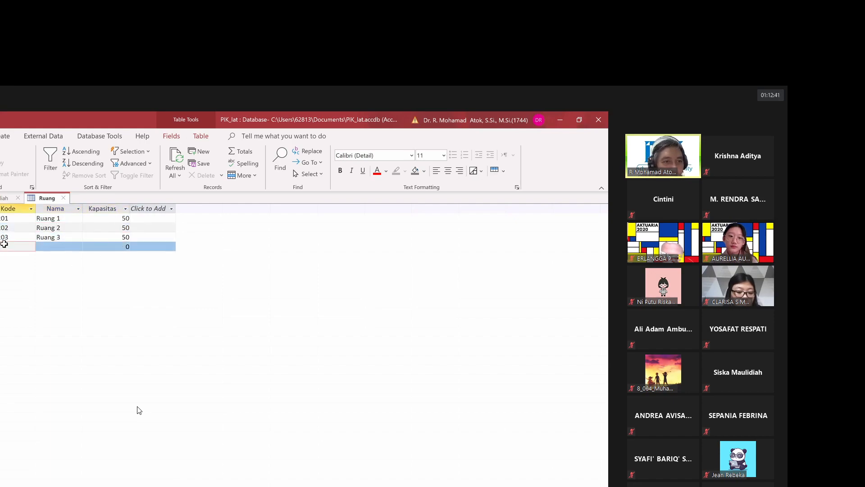
type("R")
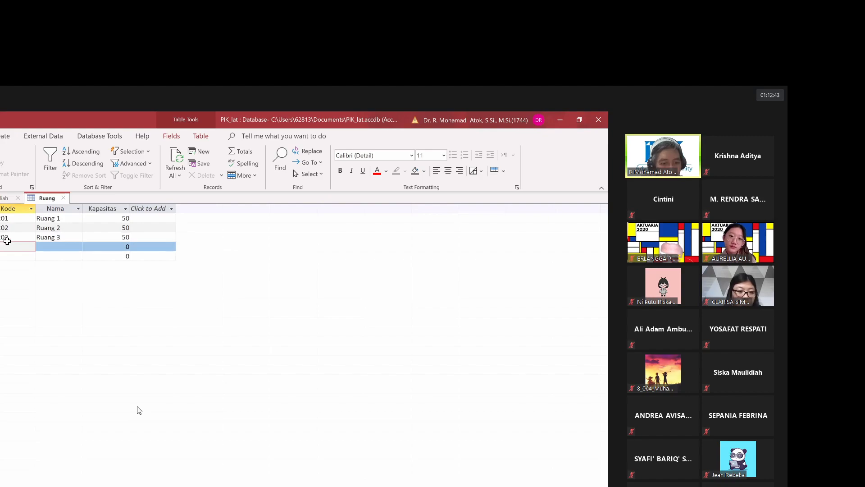
type("04")
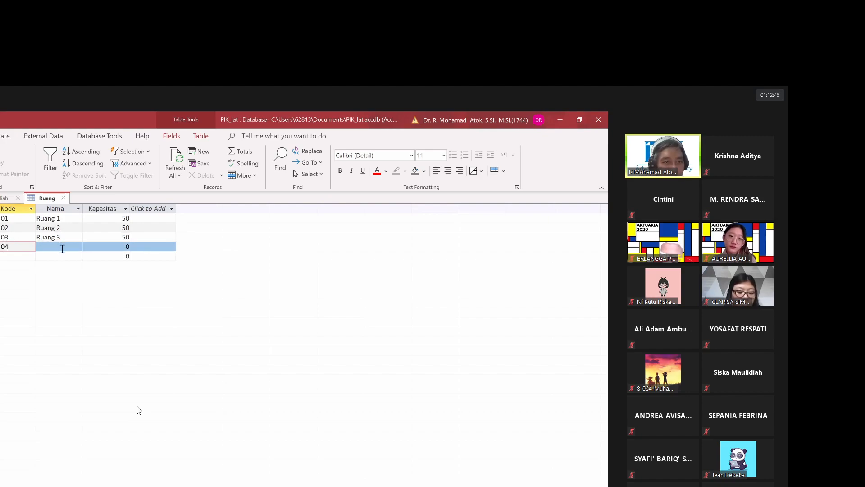
left_click(62, 249)
type("Ruang ")
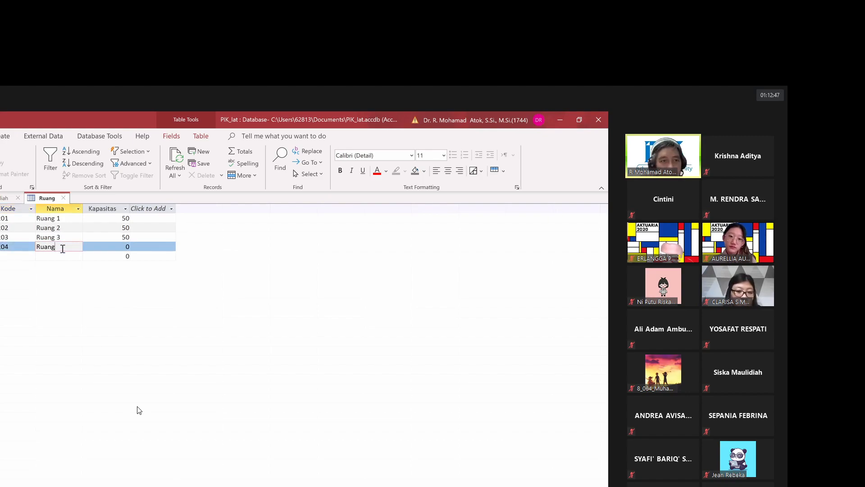
type("4")
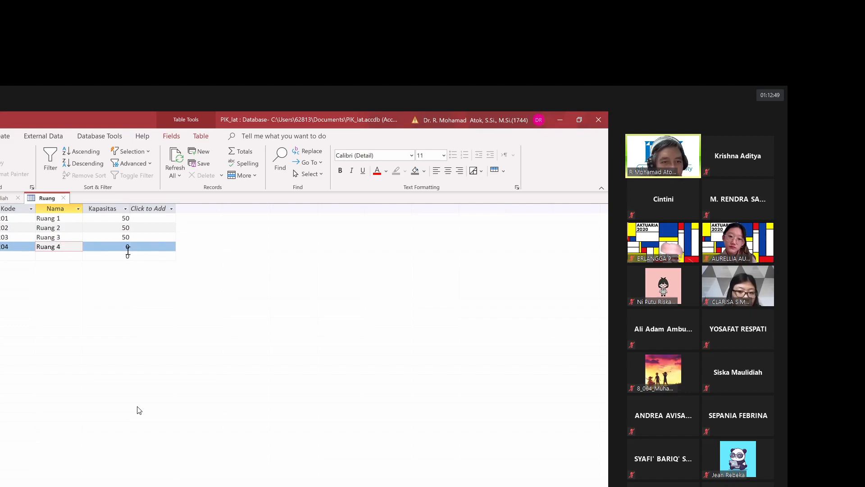
key("Tab")
type("50")
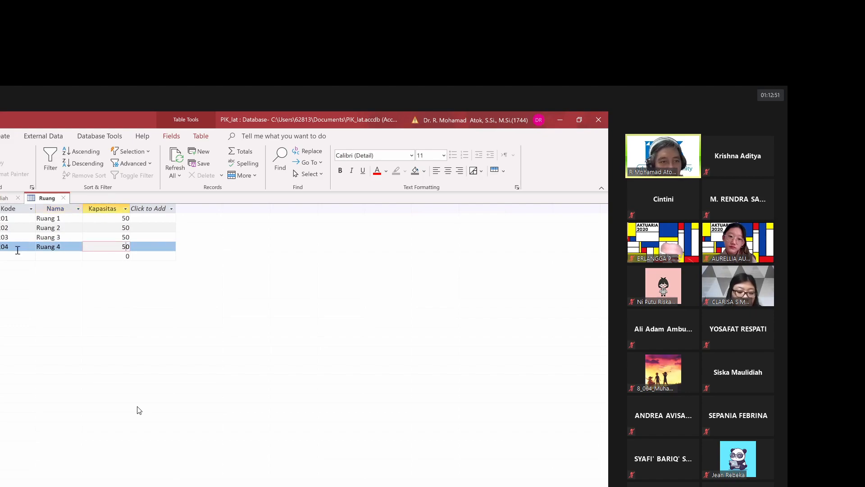
- Add four new records below Ruang 4, entering only their codes, ending in 01, 02, 03 and 04
left_click(4, 255)
type("R")
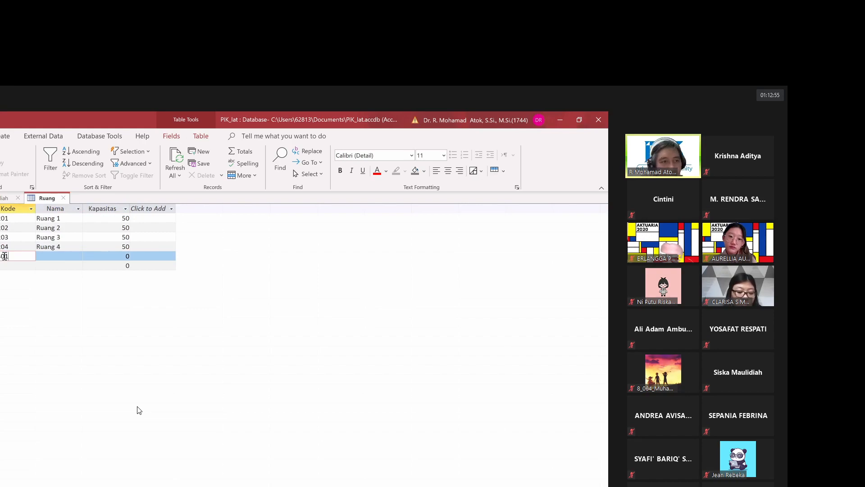
type("01")
left_click(11, 263)
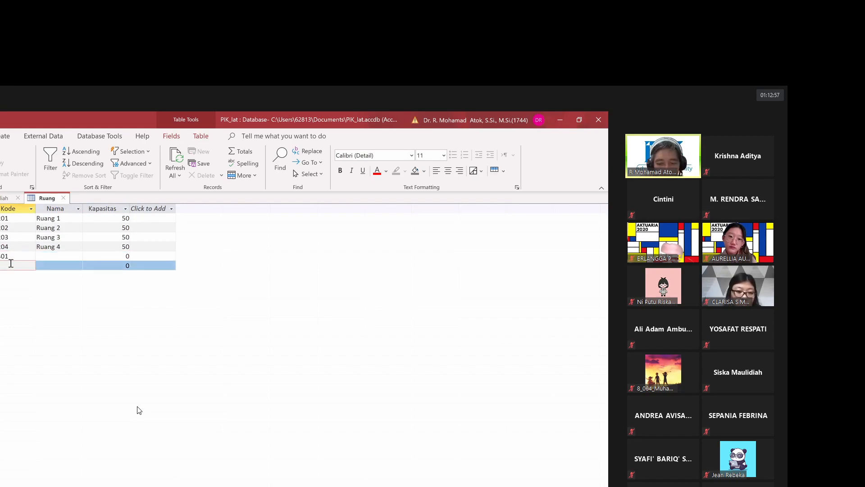
type("3")
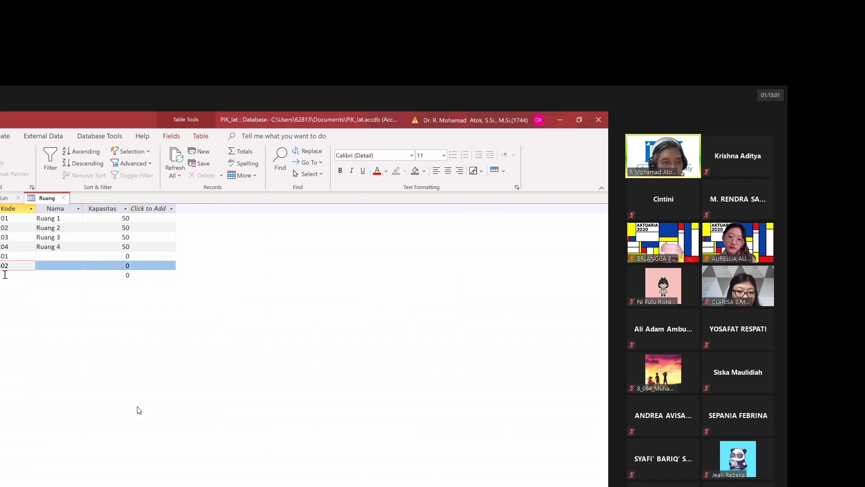
left_click(5, 275)
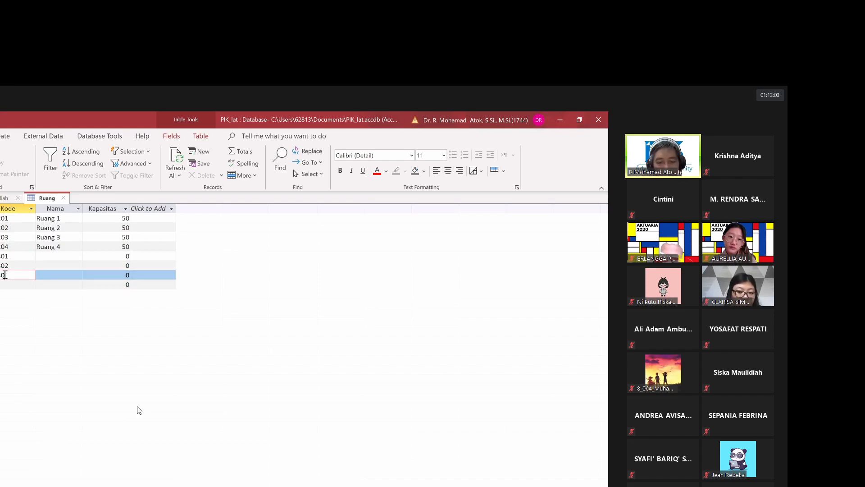
left_click(2, 284)
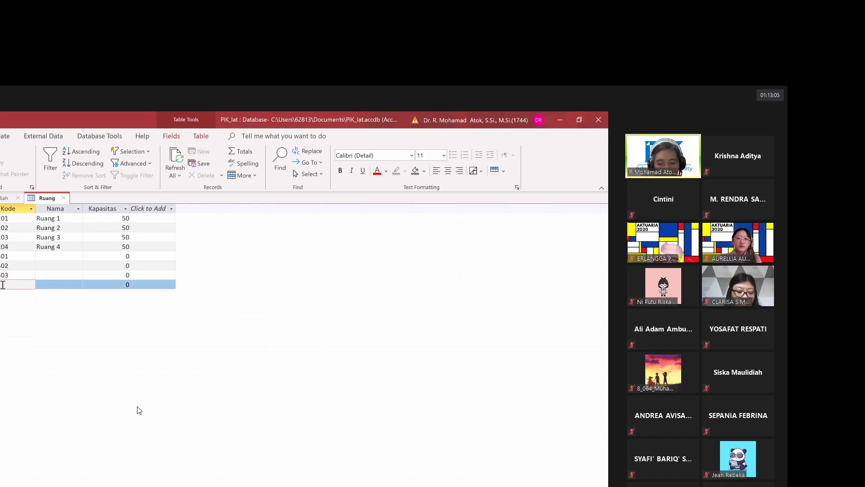
type("04")
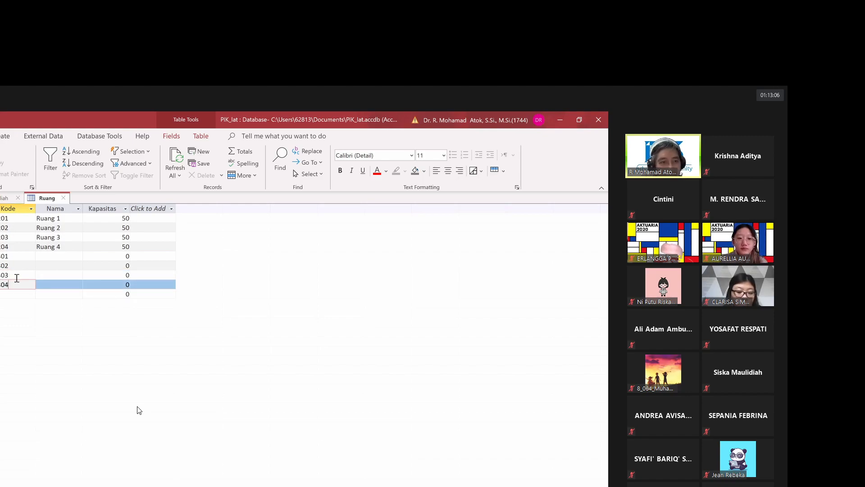
- Continue the code series with three more records whose codes end in 05, 06 and 07
left_click(2, 297)
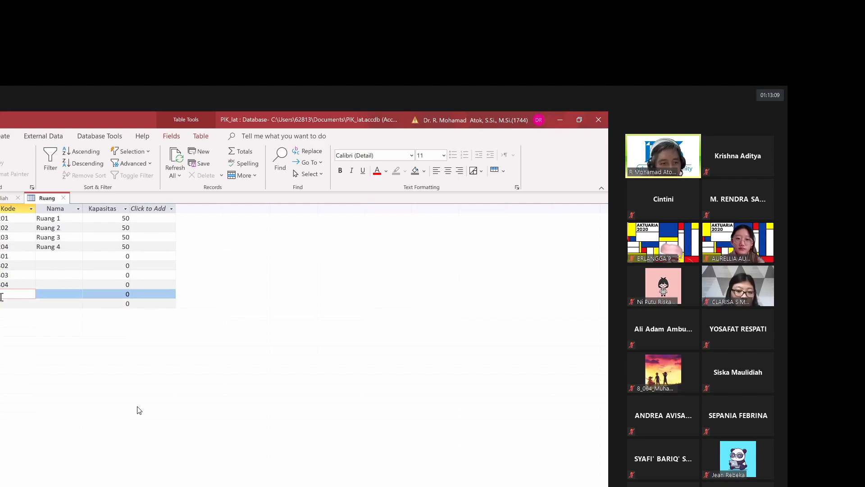
type("05")
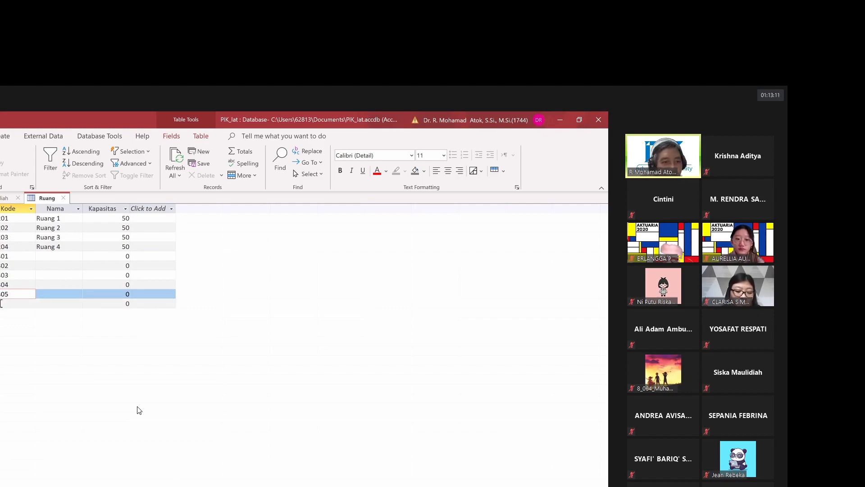
left_click(2, 302)
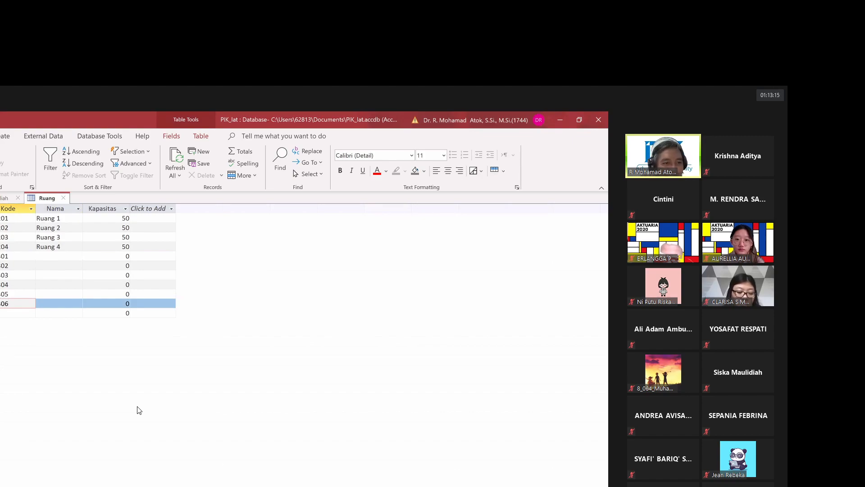
key("Down")
type("R")
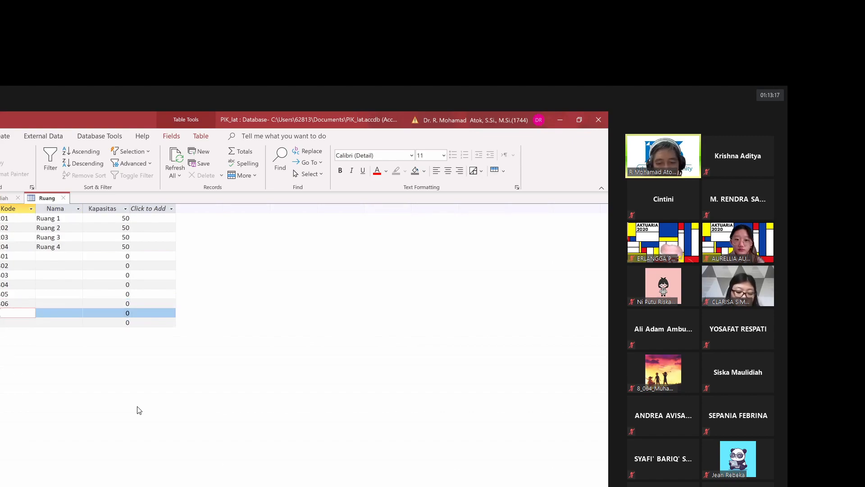
left_click(54, 255)
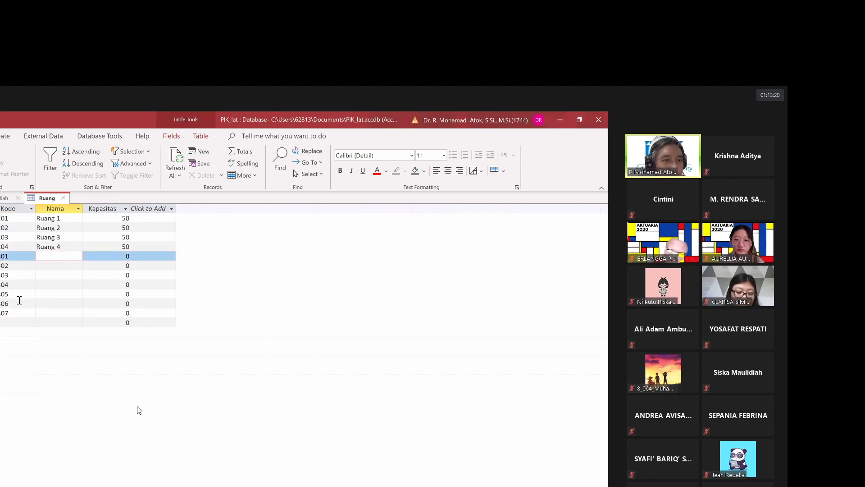
- Add a record below the one ending in 07 and give it a code ending in 01
left_click(10, 322)
type("R")
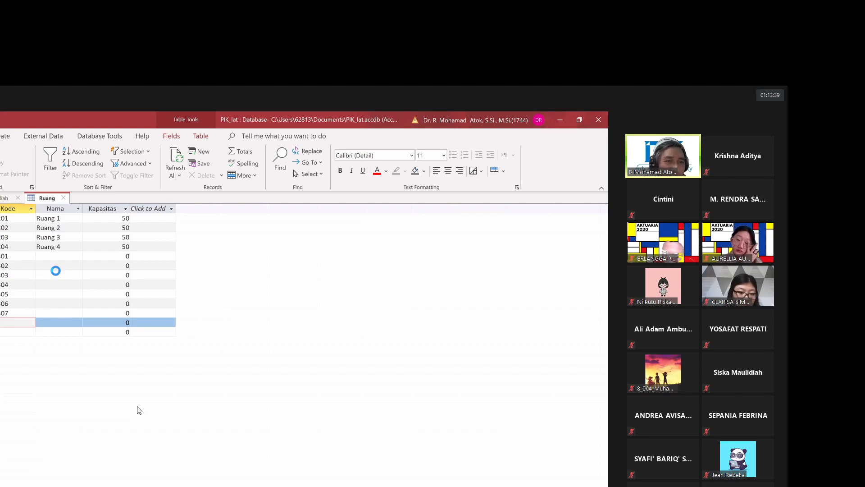
left_click(112, 333)
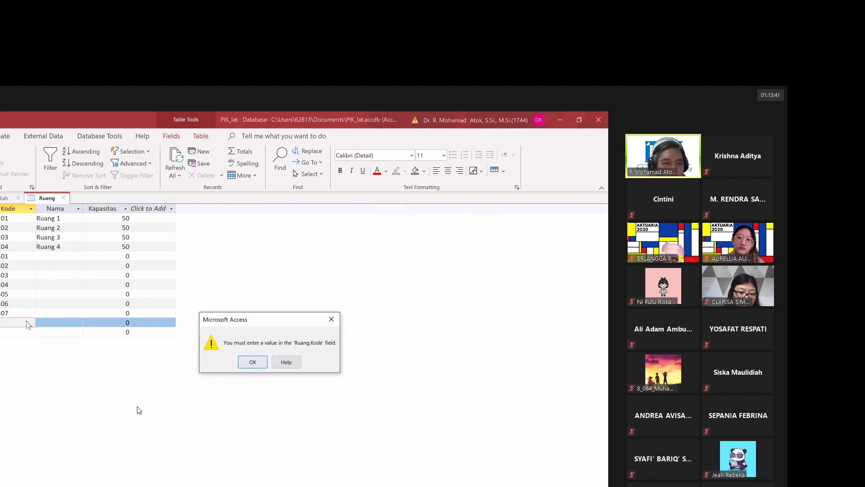
left_click(261, 366)
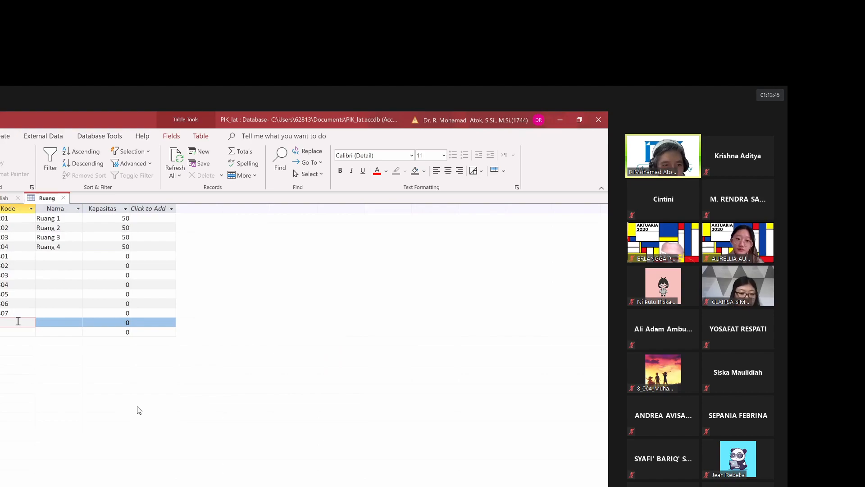
type("01")
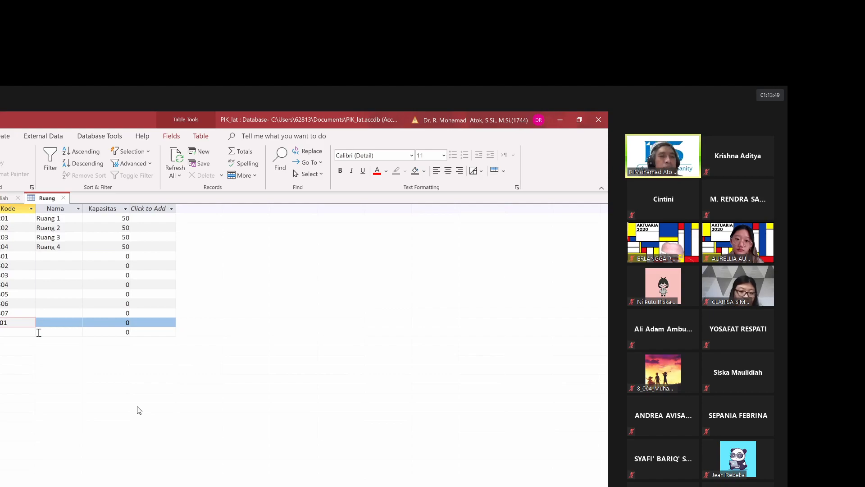
- Add another record with a code ending in BK1
left_click(23, 332)
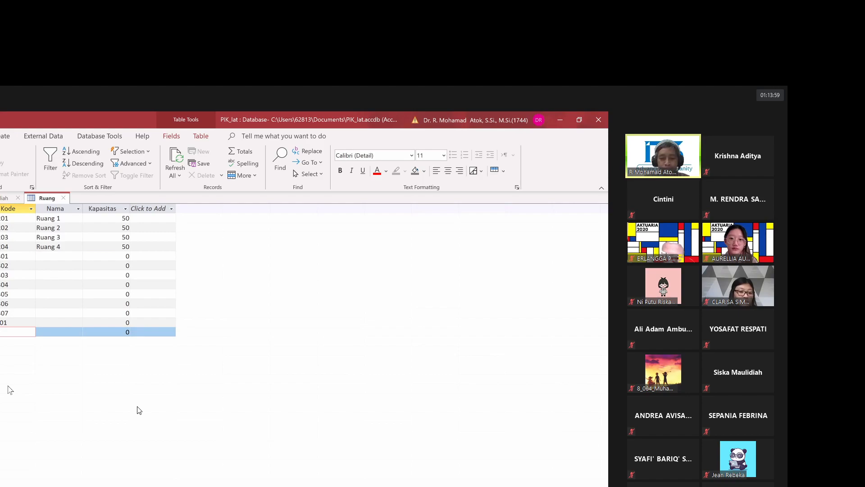
type("T")
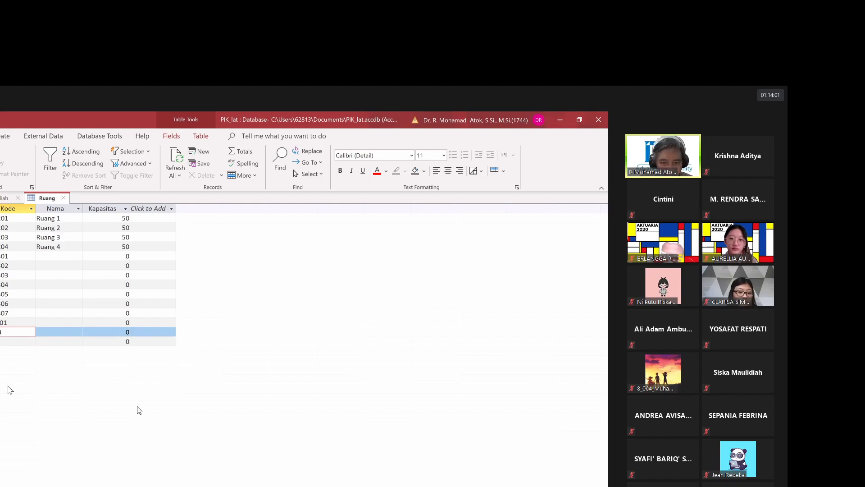
type("K1")
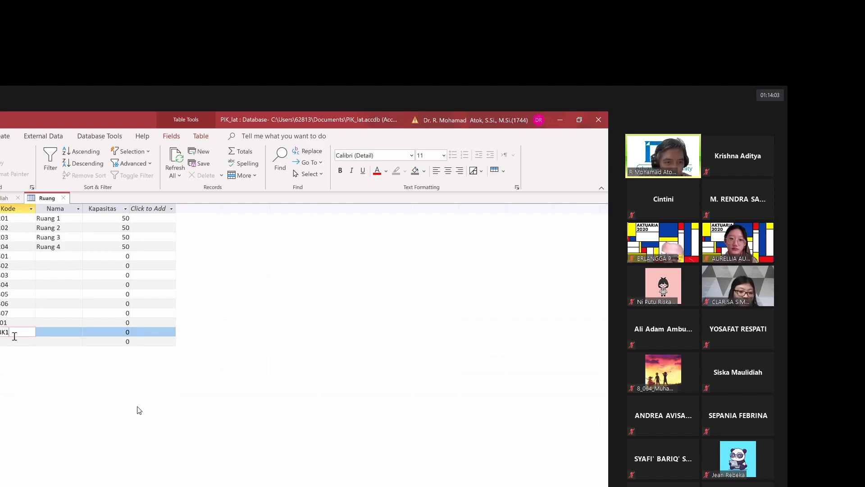
- Add one more record below and give it a unique code ending in BK2
left_click(2, 340)
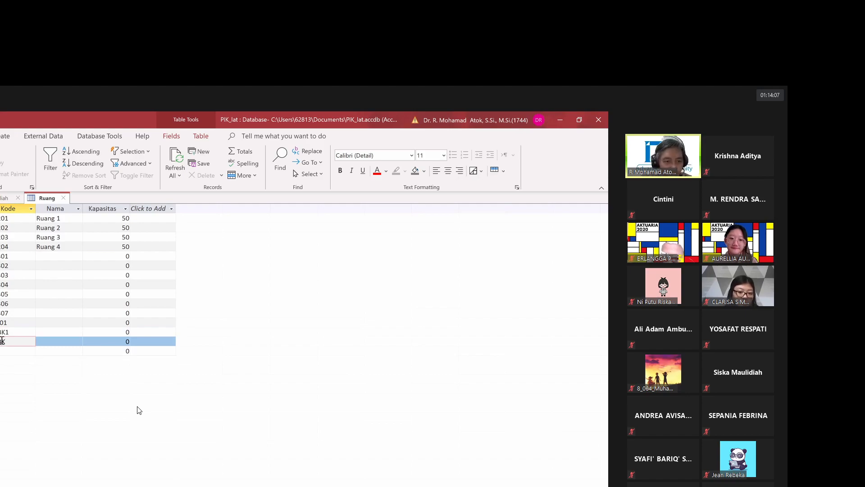
left_click(61, 257)
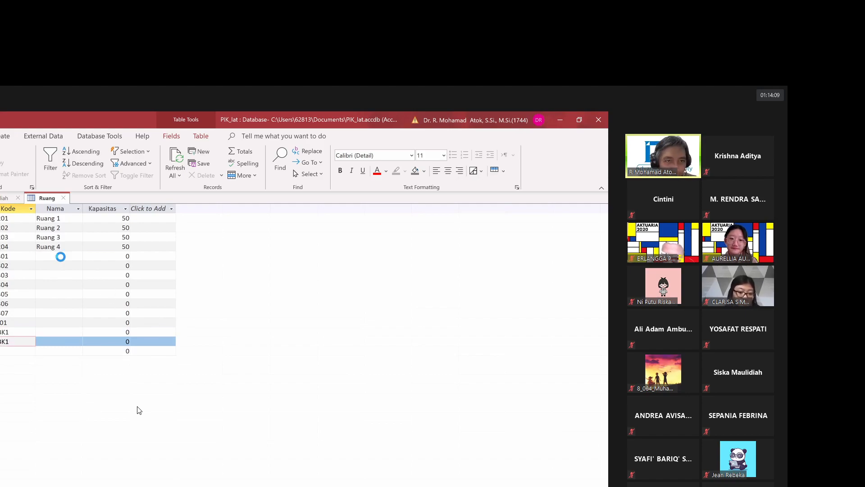
left_click(253, 363)
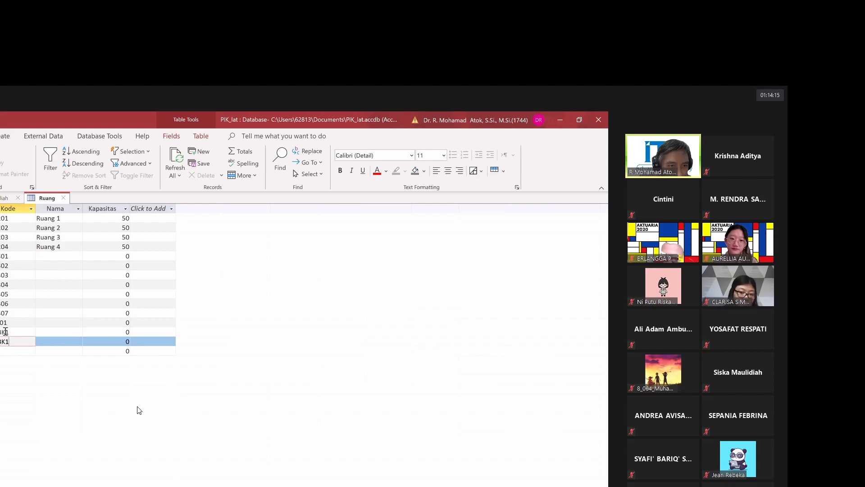
left_click(40, 334)
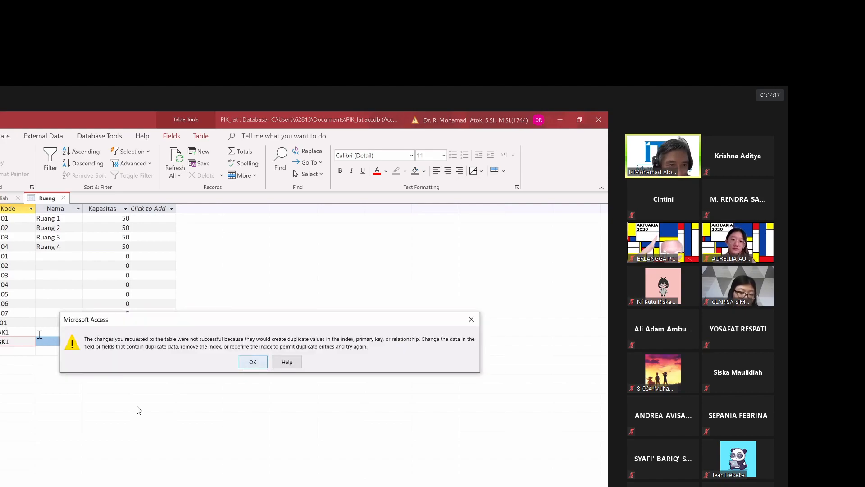
key("Return")
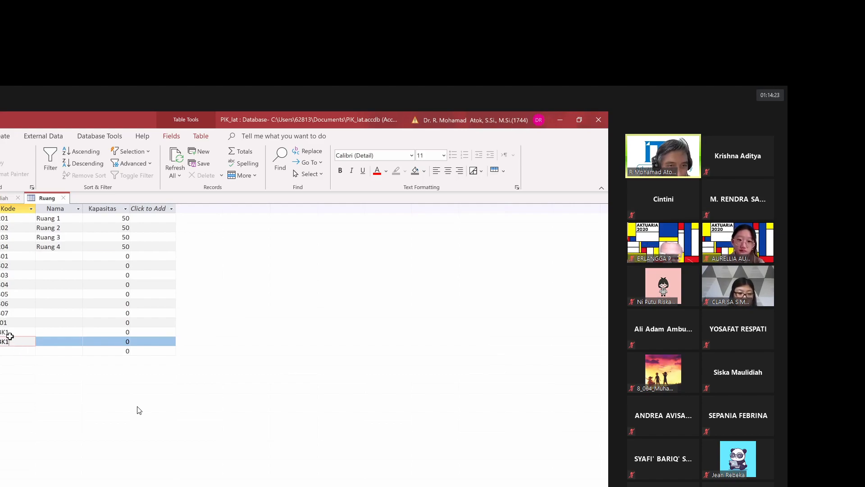
key("BackSpace")
type("2")
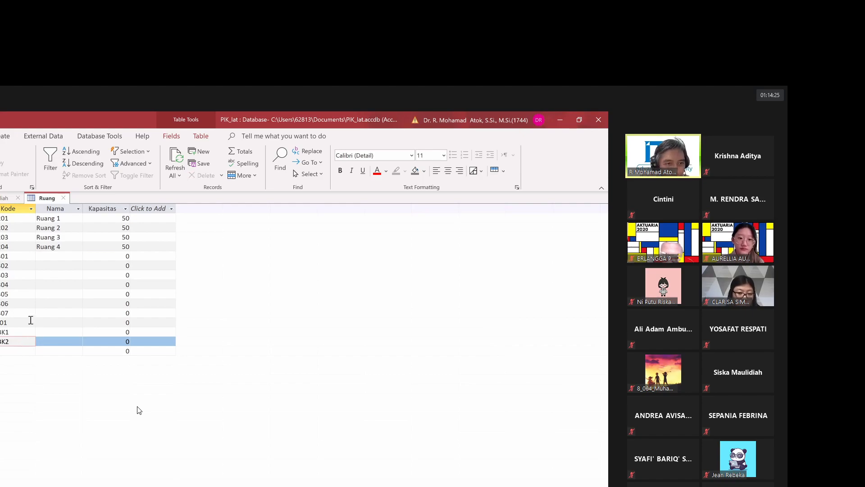
left_click(59, 255)
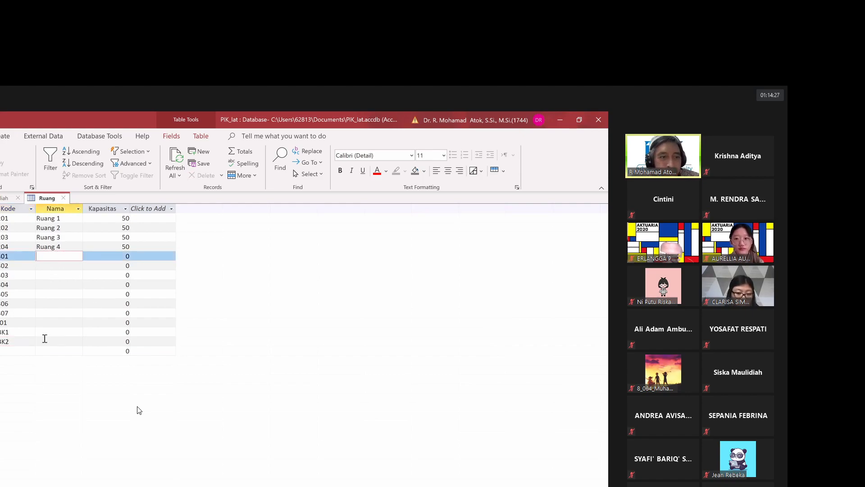
- Name the last record ending in 01 Lab Aktuaria and the record ending in BK1 Lab UTBK1
left_click(43, 323)
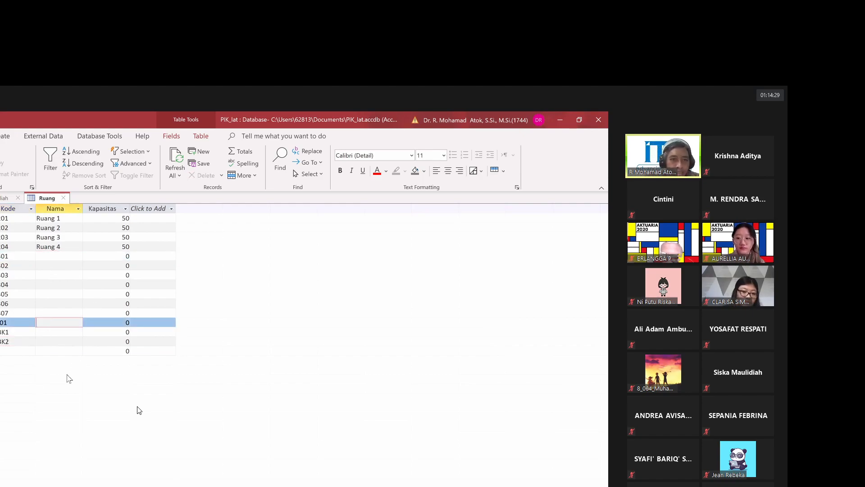
type("Lab Aktuaria")
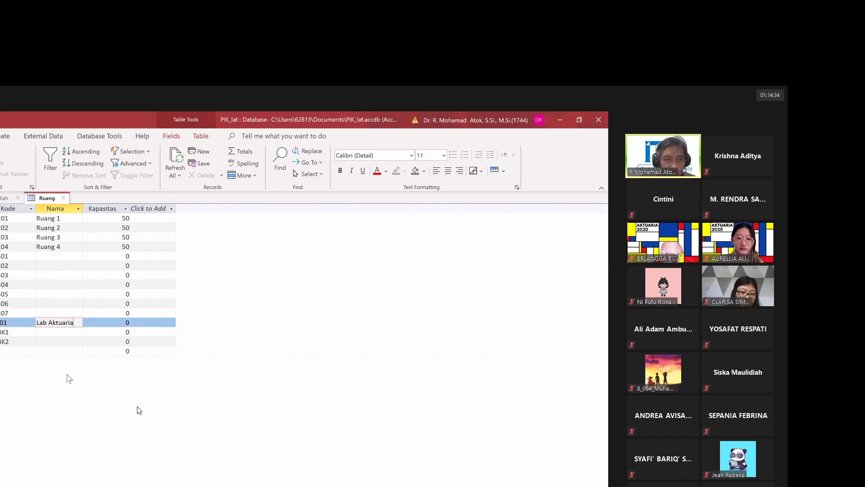
left_click(54, 332)
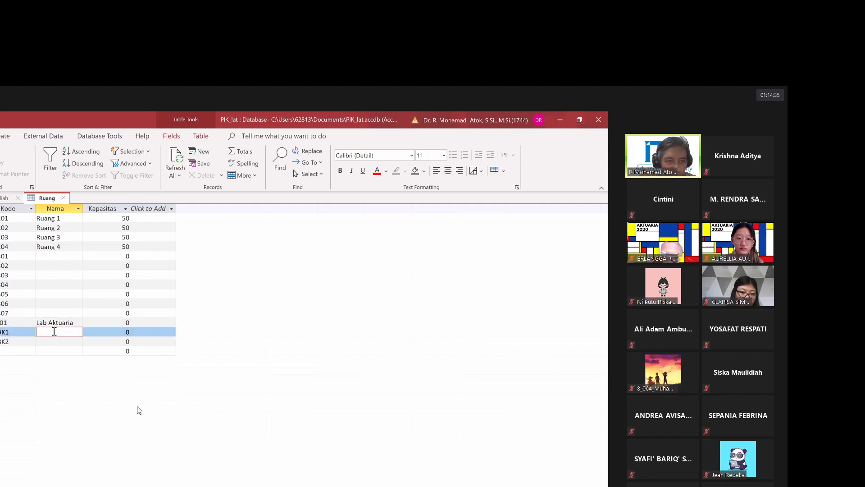
type("Lab UTBK1")
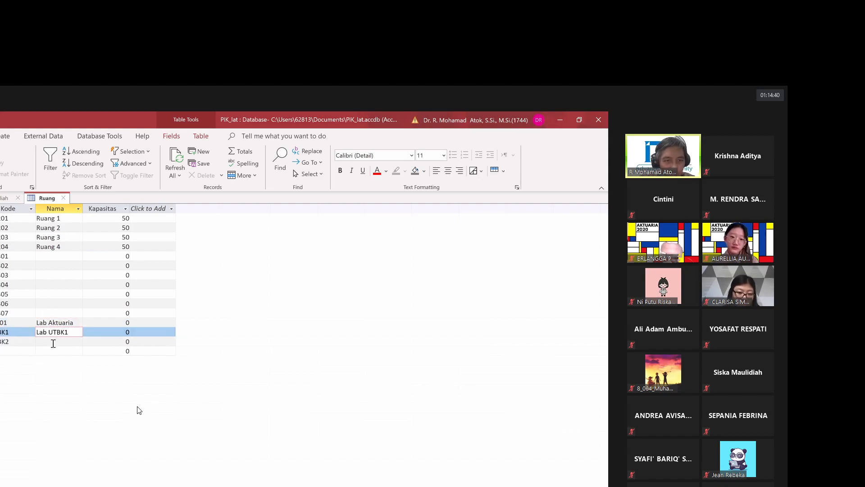
- Name the record ending in BK2 Lab UTBK1 and set the capacity of Lab Aktuaria to 40
left_click(55, 341)
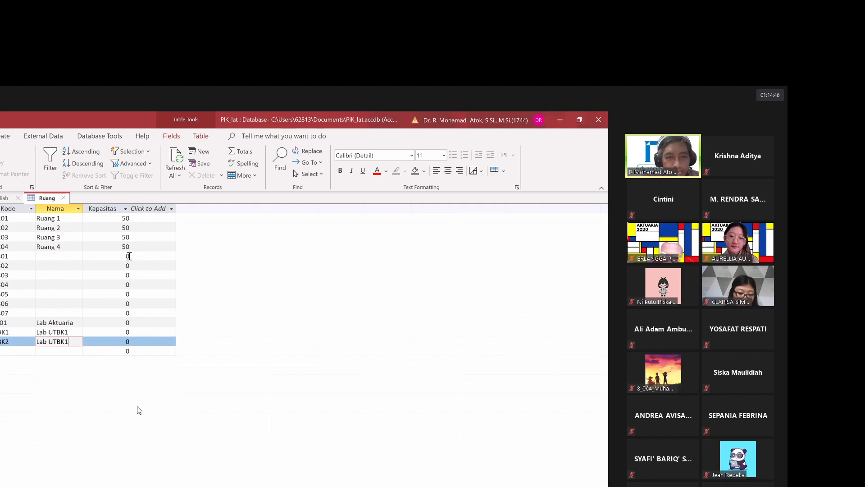
left_click(115, 333)
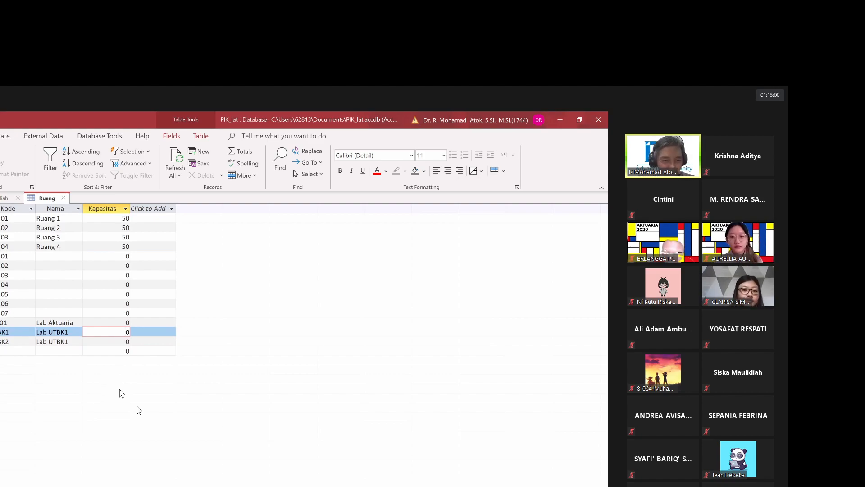
left_click_drag(124, 323, 145, 326)
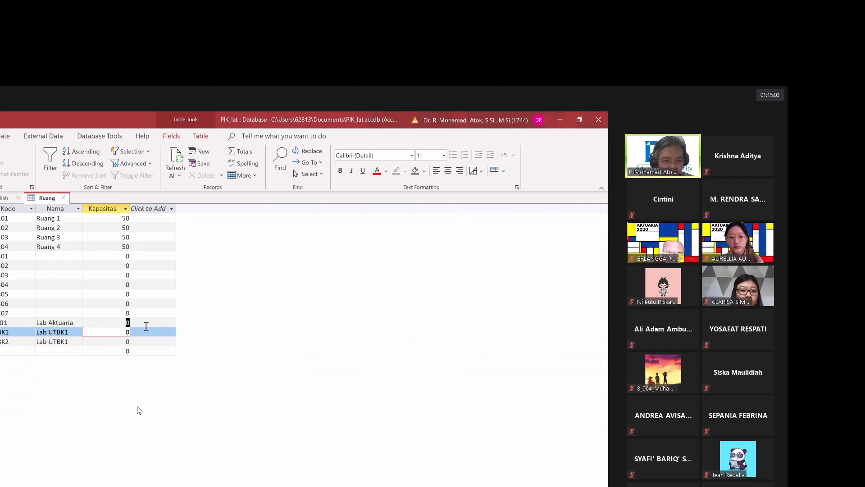
type("2")
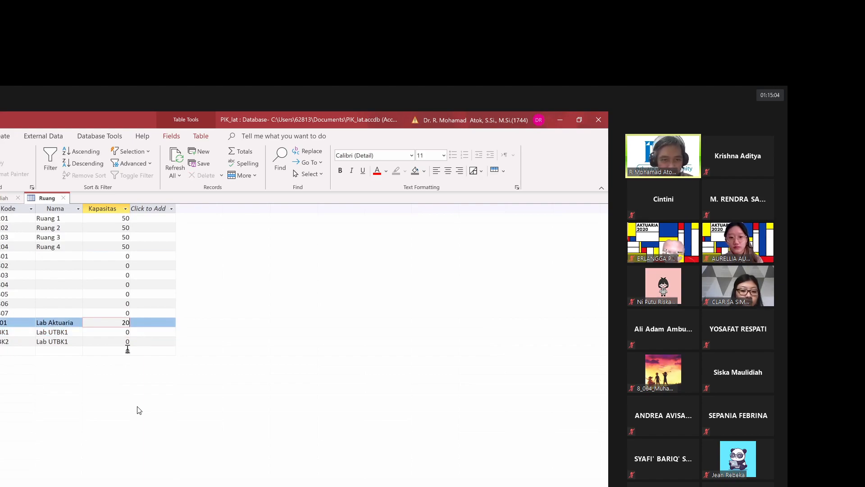
type("0")
left_click_drag(118, 323, 163, 330)
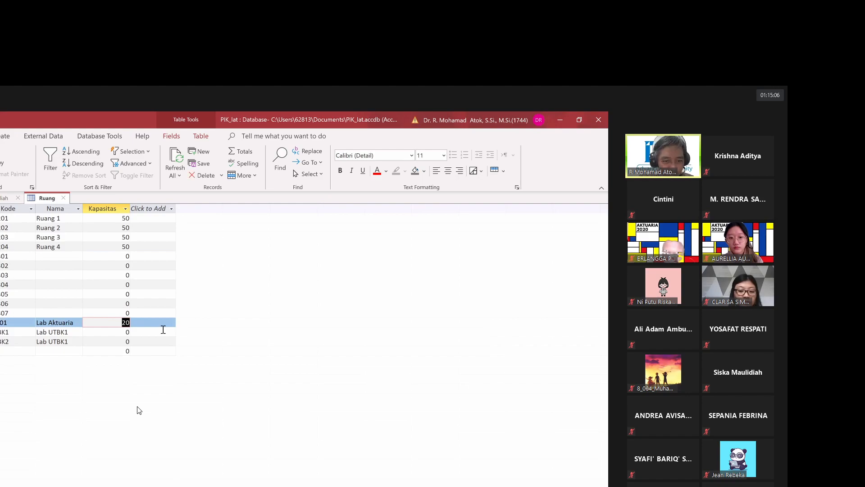
type("4")
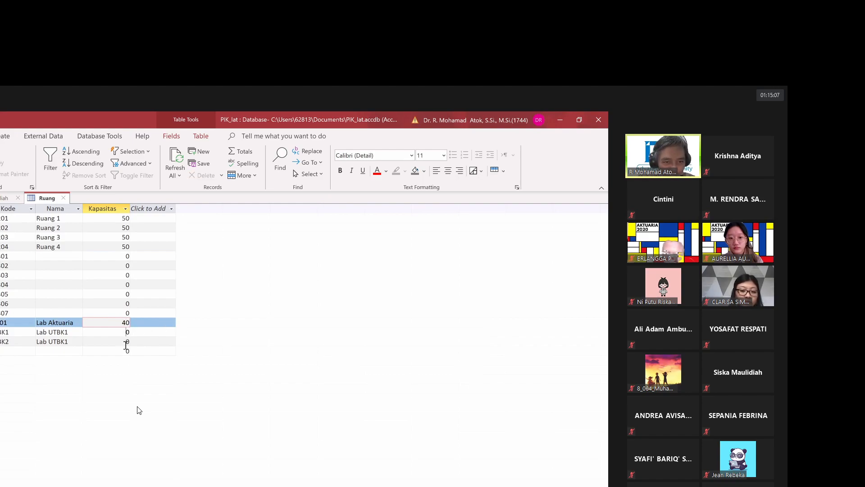
- Set the capacity to 60 for the record ending in BK1 and to 80 for the one ending in BK2
key("Down")
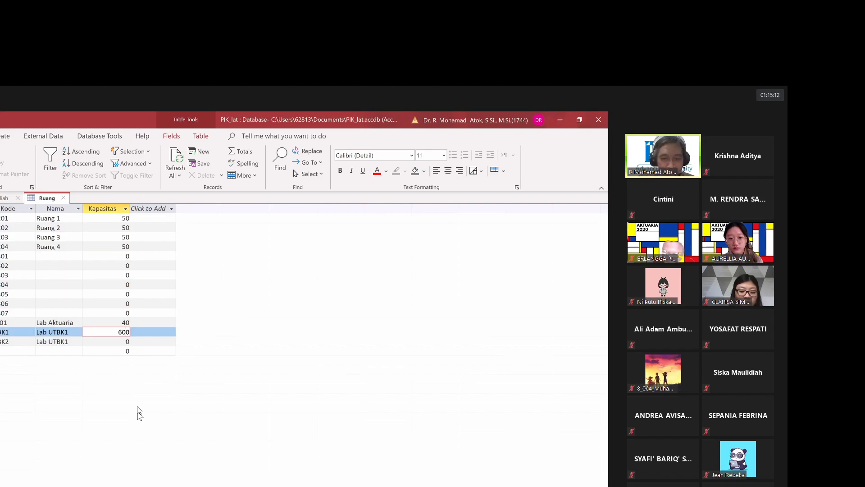
left_click(116, 341)
type("6")
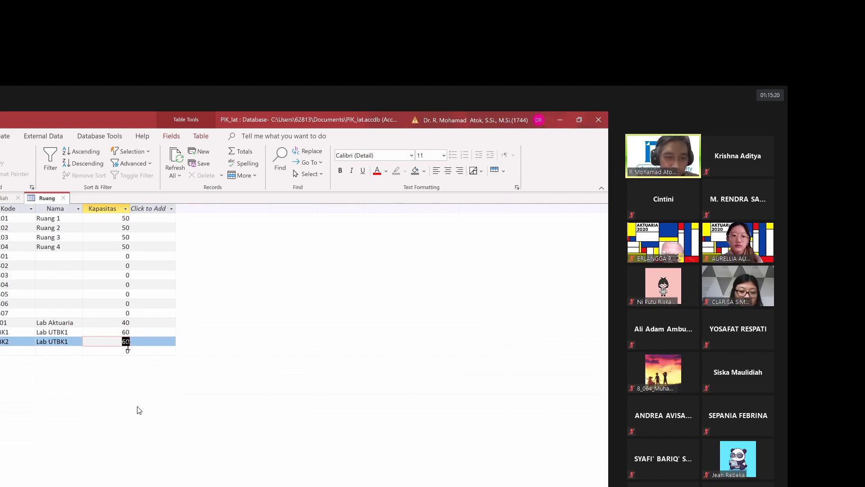
type("8")
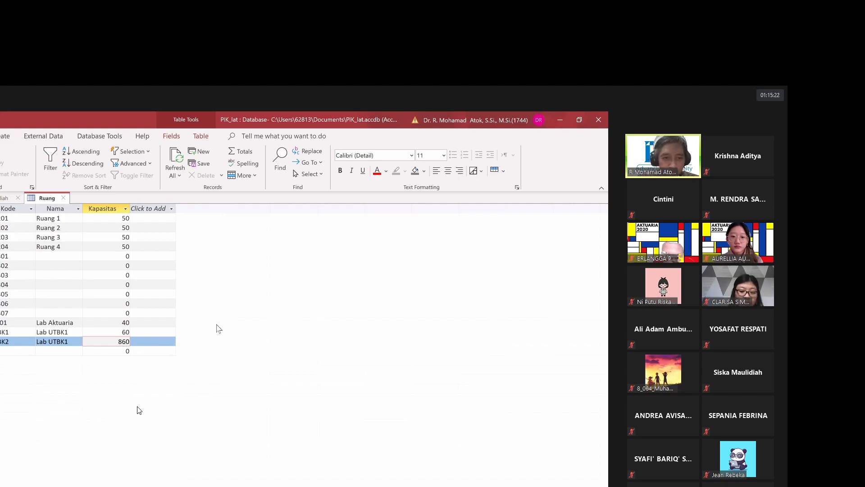
key("Delete")
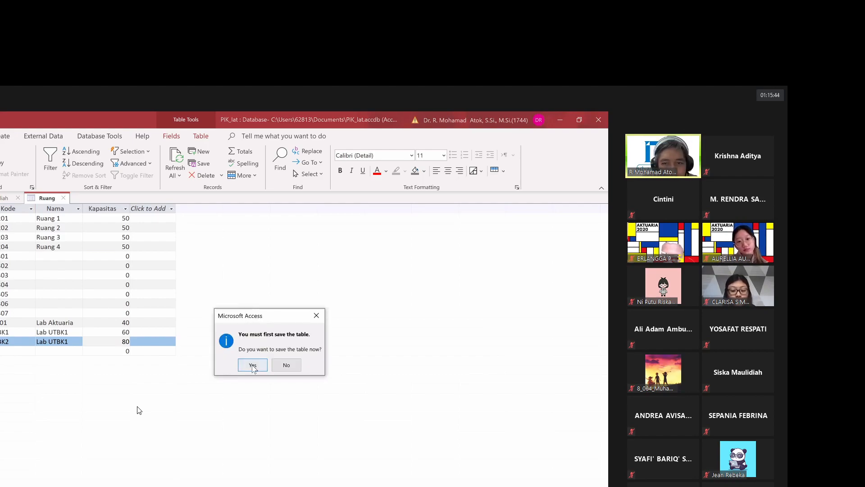
- Save the Ruang table and close it
left_click(253, 366)
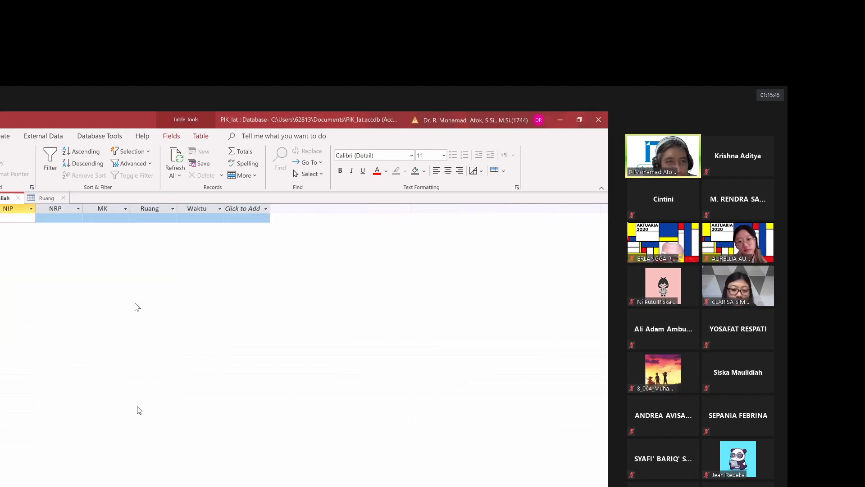
left_click(63, 198)
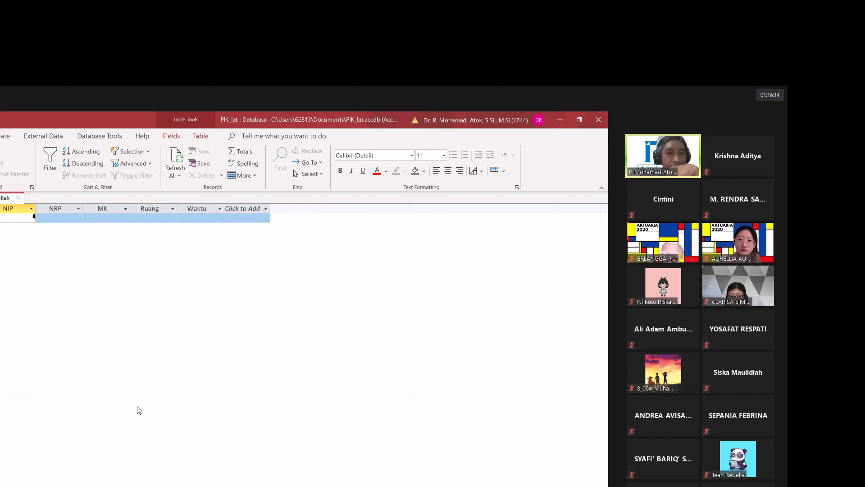
- Create a new table, save it as Waktu and open it for editing its design
left_click(3, 137)
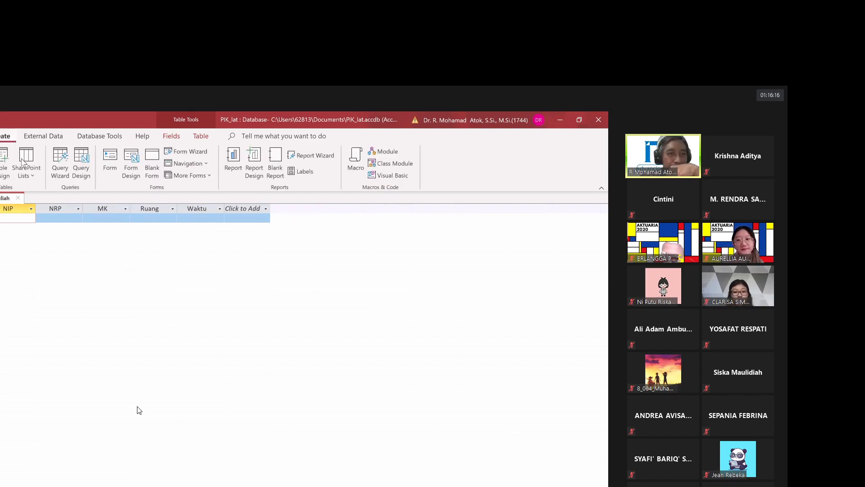
left_click(0, 162)
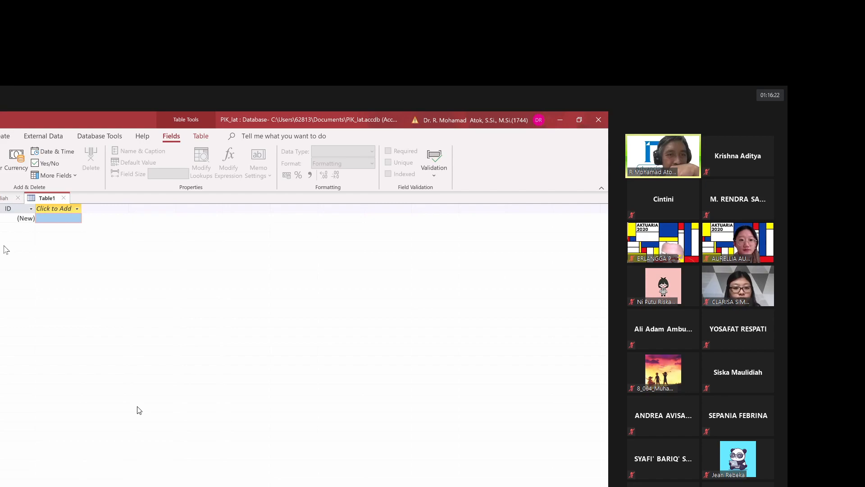
key("ctrl+s")
type("Waktu")
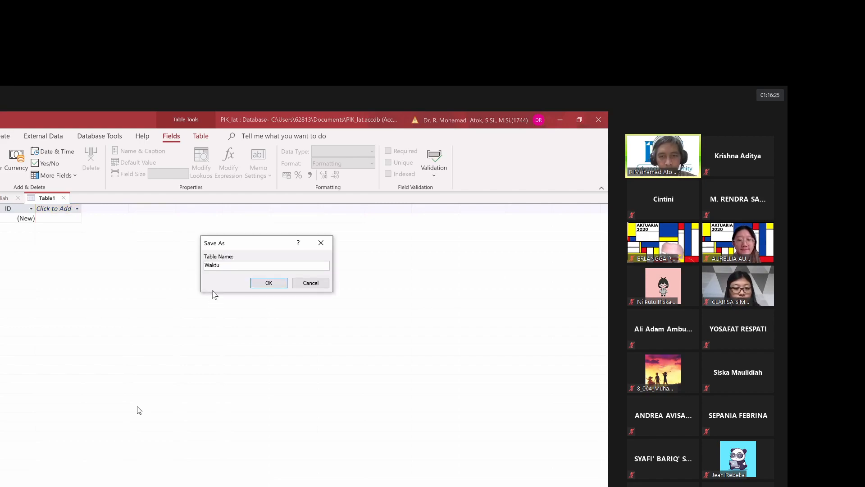
left_click(268, 282)
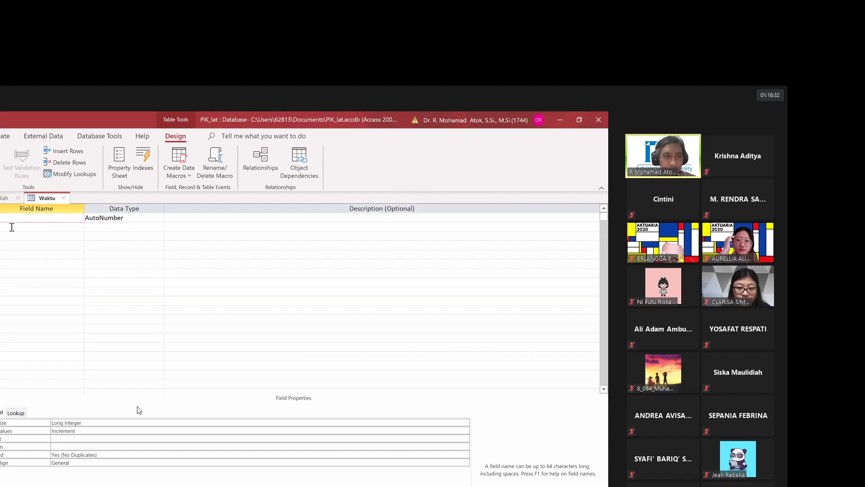
- Name the first two Waktu fields Hari and Jam and make them a combined primary key
left_click(12, 227)
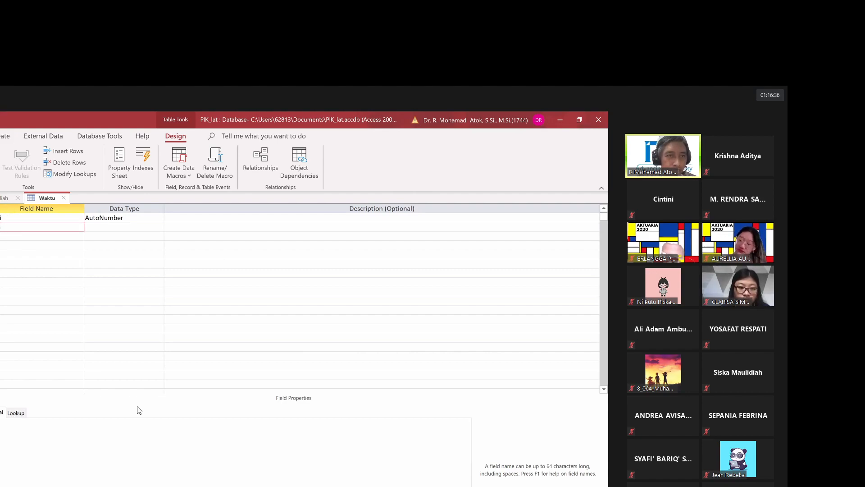
left_click(0, 218)
left_click(0, 162)
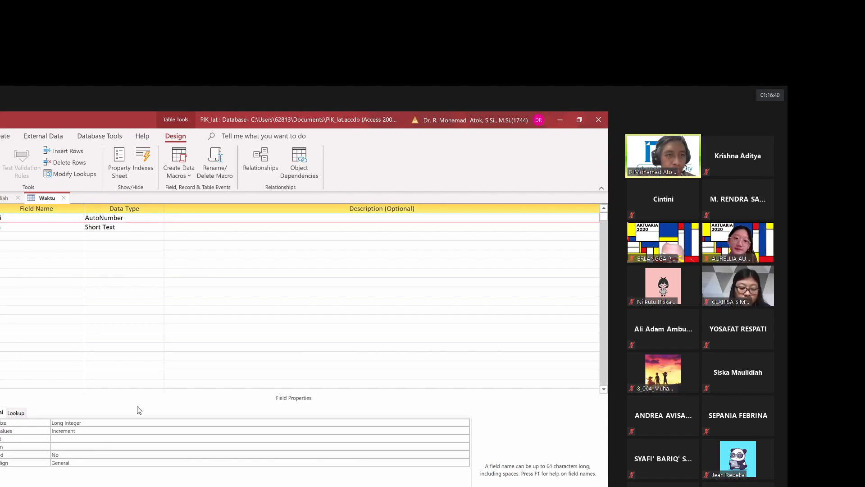
left_click(14, 224)
left_click_drag(0, 218, 0, 228)
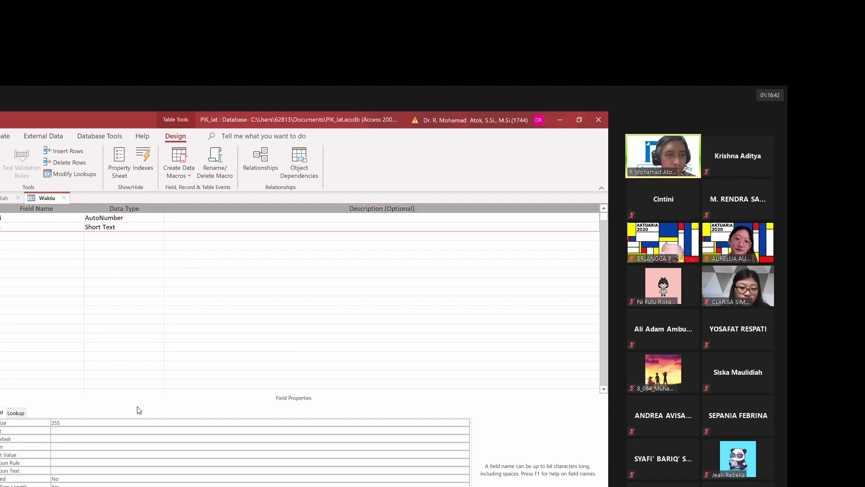
- Set the Hari field to the Short Text data type with a field size of 6
left_click(144, 217)
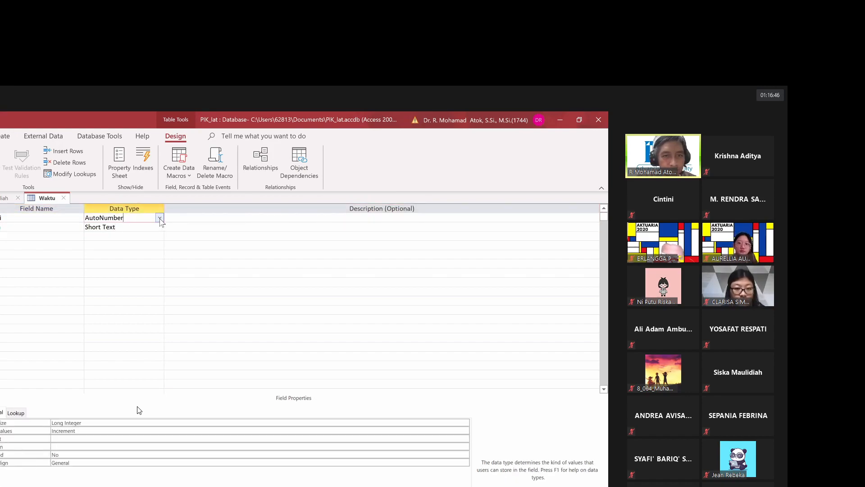
left_click(160, 218)
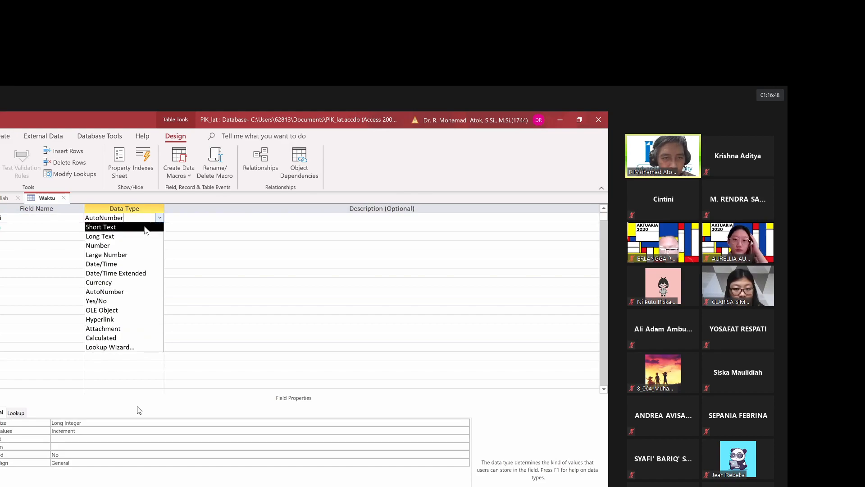
left_click(149, 227)
left_click(58, 423)
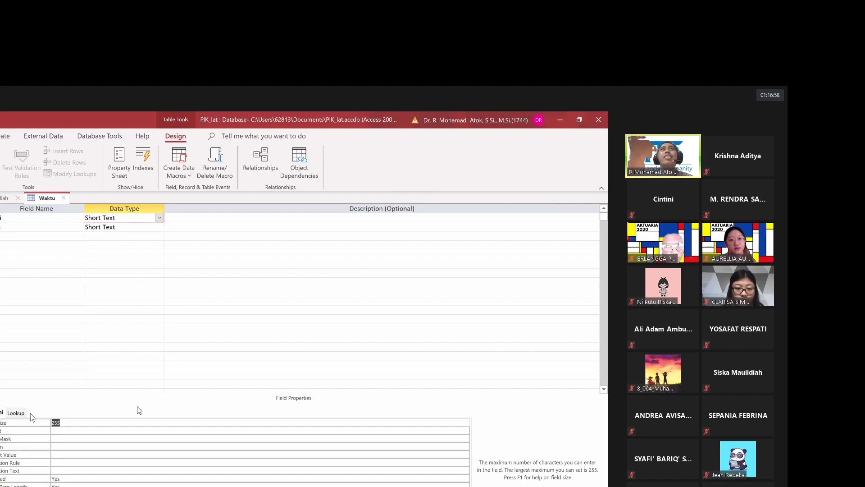
type("6")
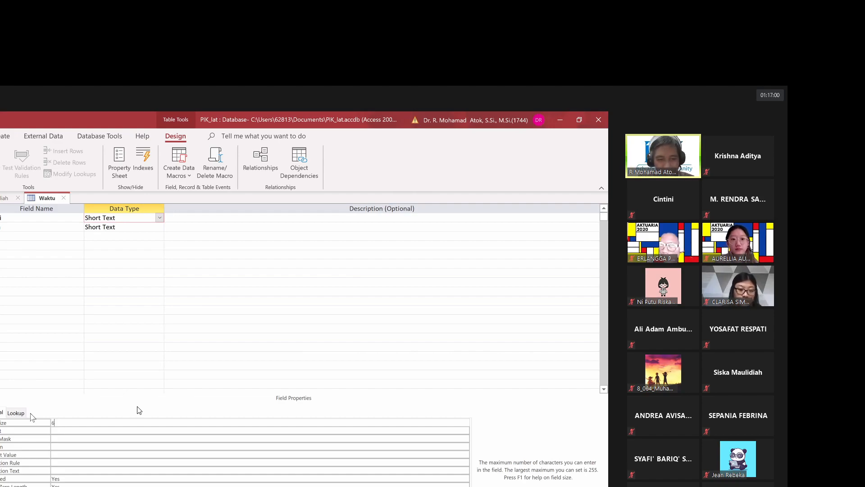
- Set the Jam field to the Number data type with the Byte field size
left_click(138, 227)
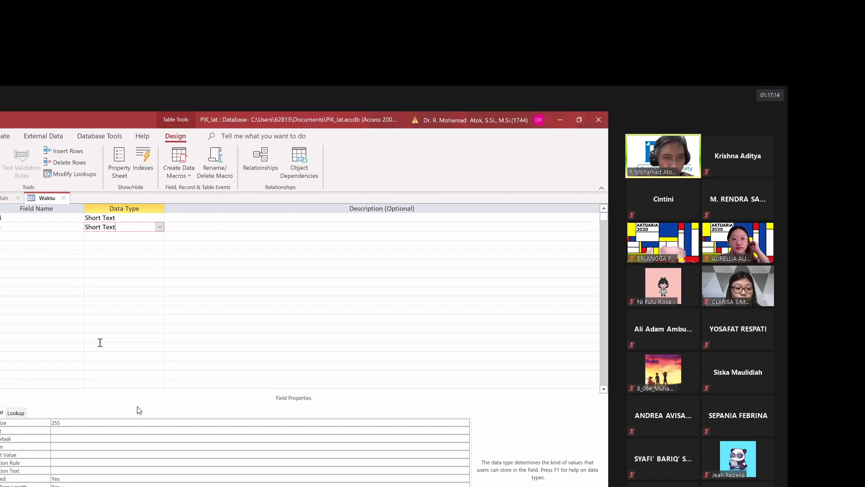
left_click(159, 227)
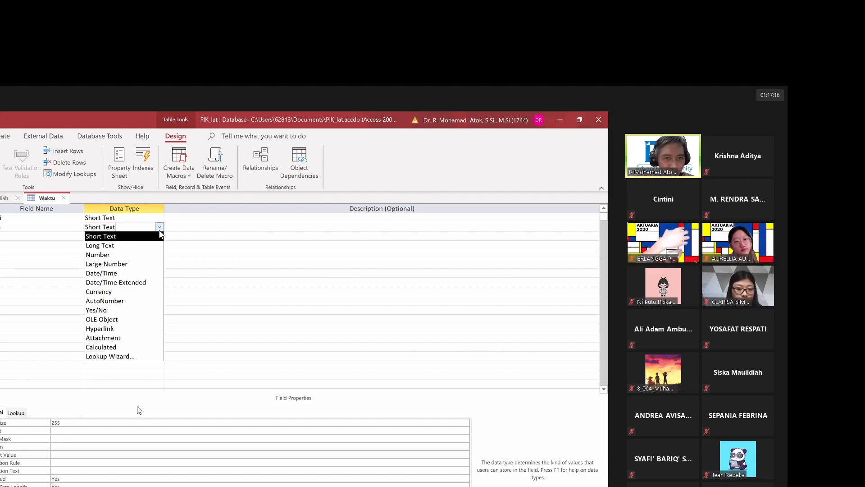
left_click(138, 259)
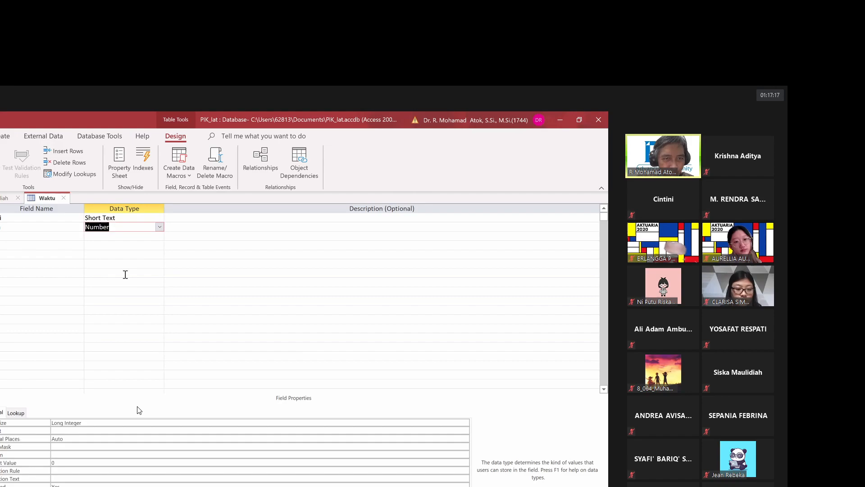
left_click(91, 424)
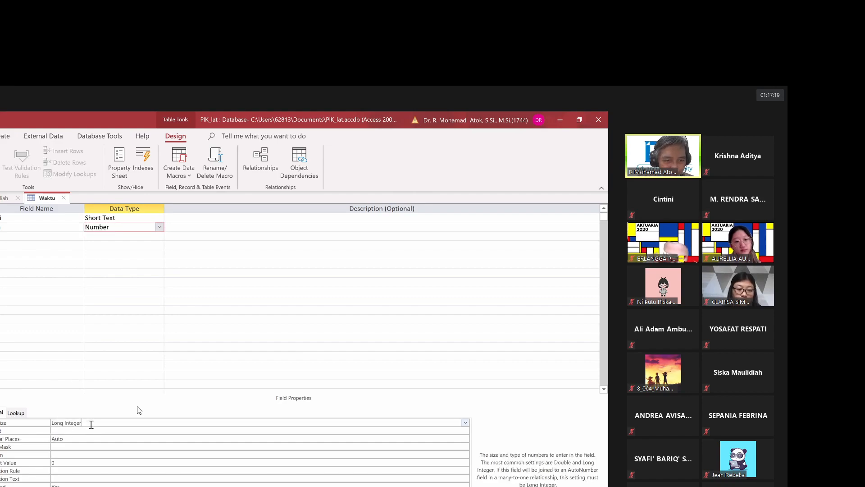
left_click(465, 422)
left_click(201, 438)
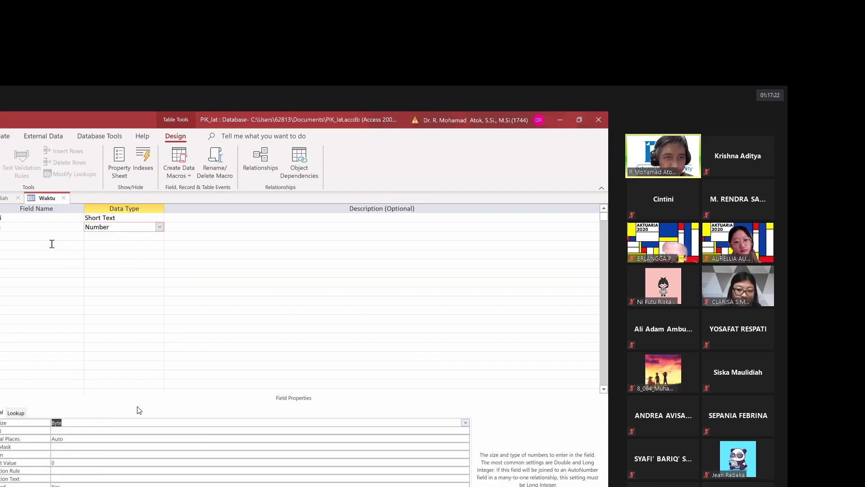
- Add a third field named RentangJam below Jam
left_click(39, 236)
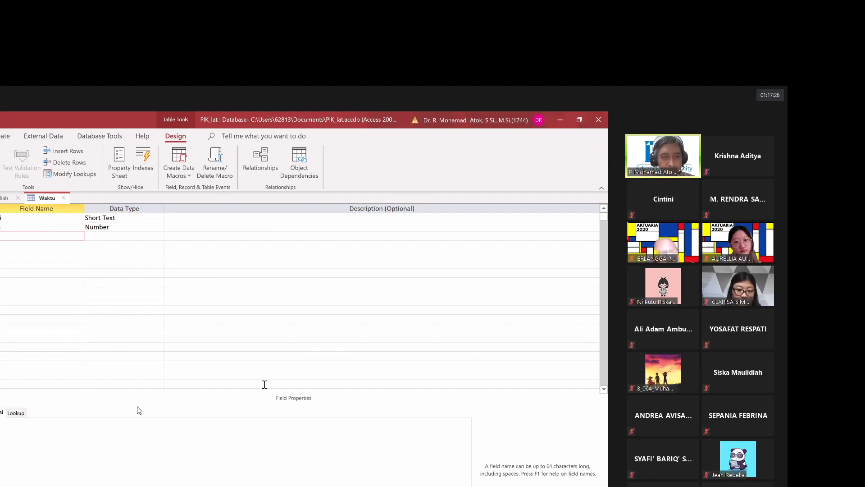
type("Menit")
type("a")
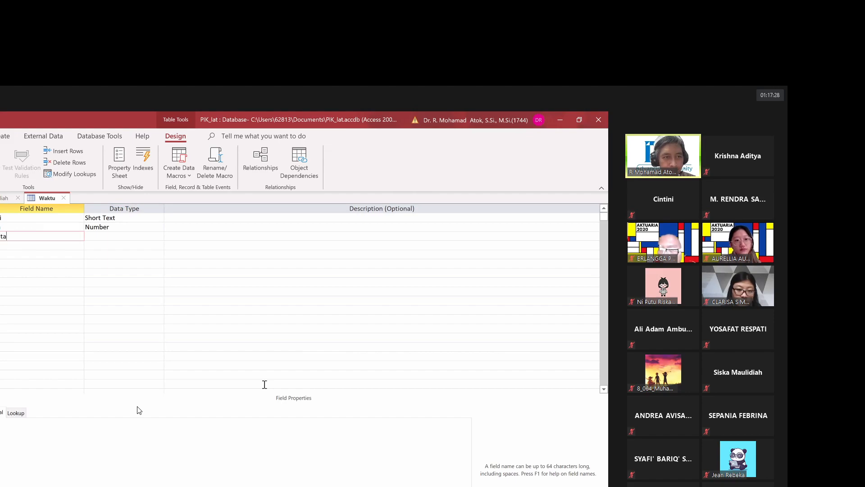
type("ng")
type("Wkt")
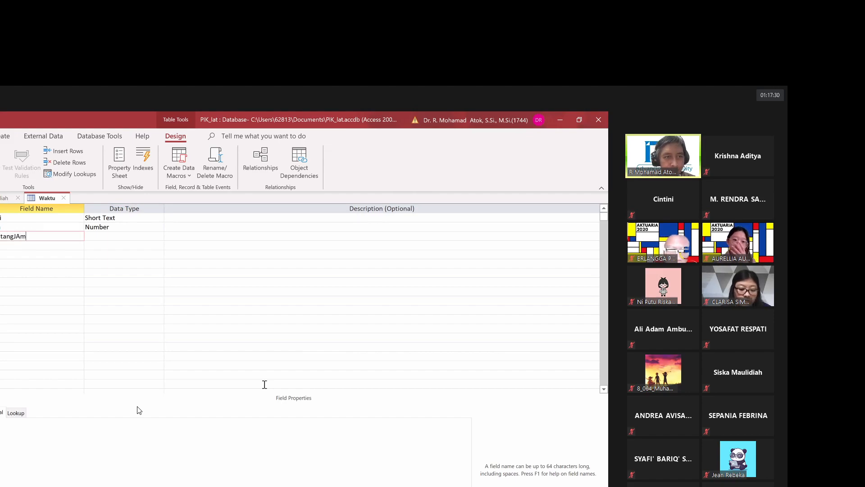
key("BackSpace")
key("BackSpace")
key("BackSpace")
type("Jam")
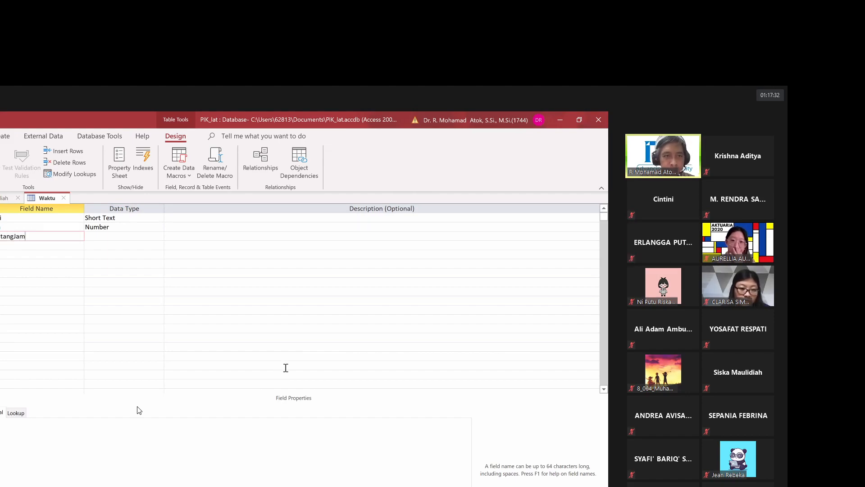
- Give the RentangJam field the Short Text data type with a field size of 11
left_click(130, 239)
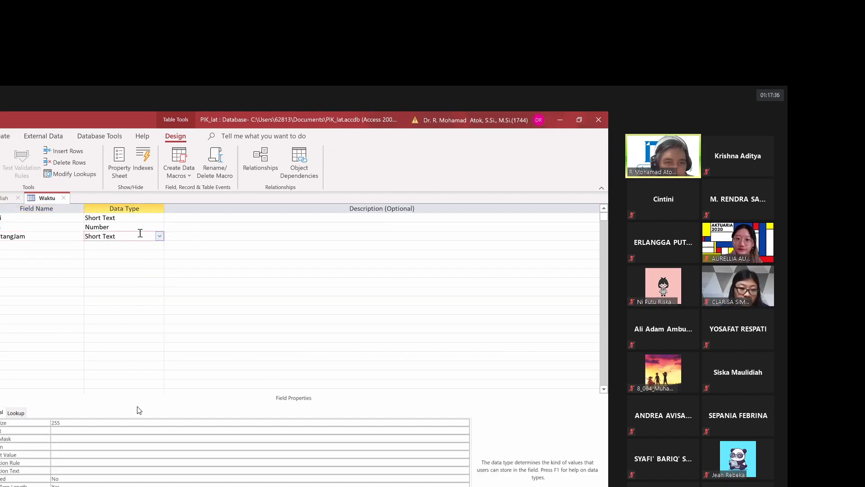
left_click(11, 422)
left_click(11, 422)
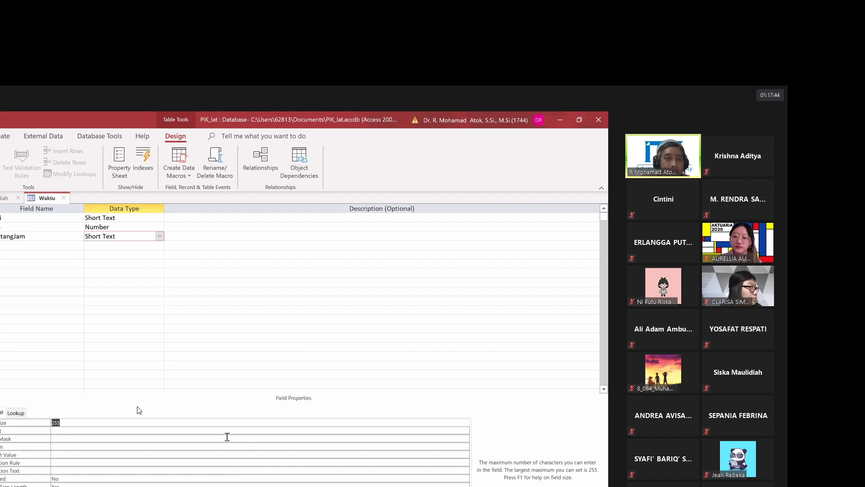
type("11")
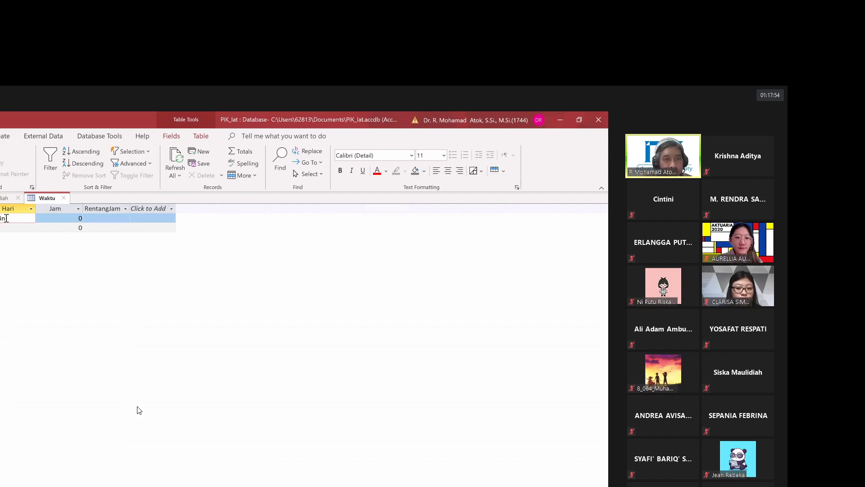
- Complete the first Senin record in the Waktu table with Jam 1 and RentangJam 07.00-08.40
left_click_drag(74, 218, 90, 218)
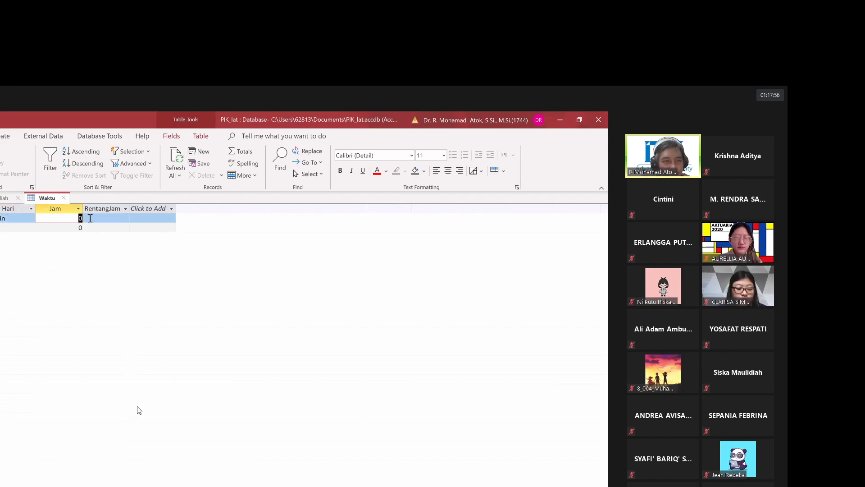
type("1")
left_click(112, 216)
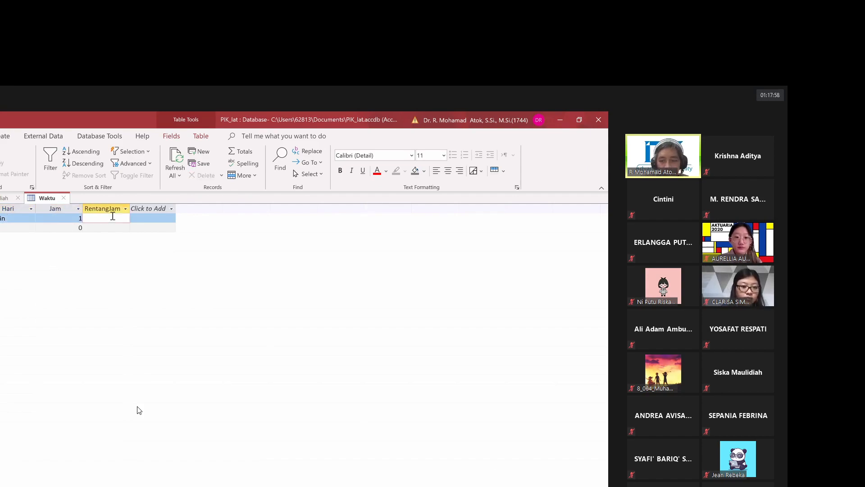
type("07.00-")
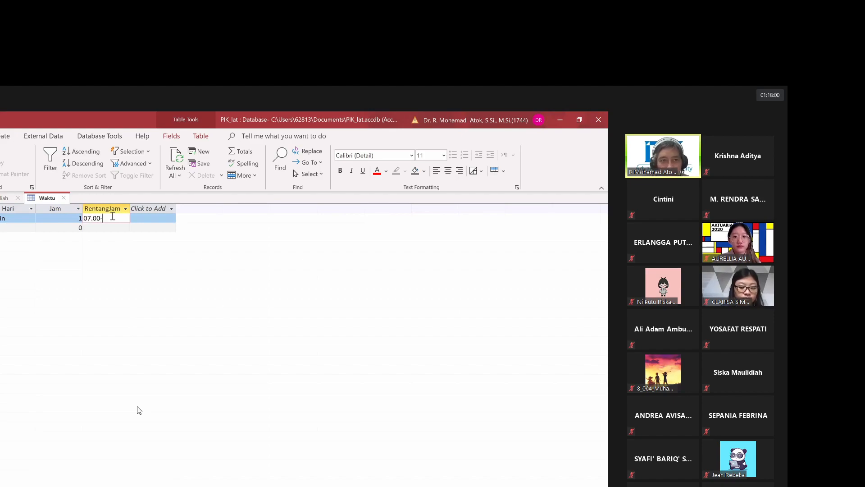
type("08.40")
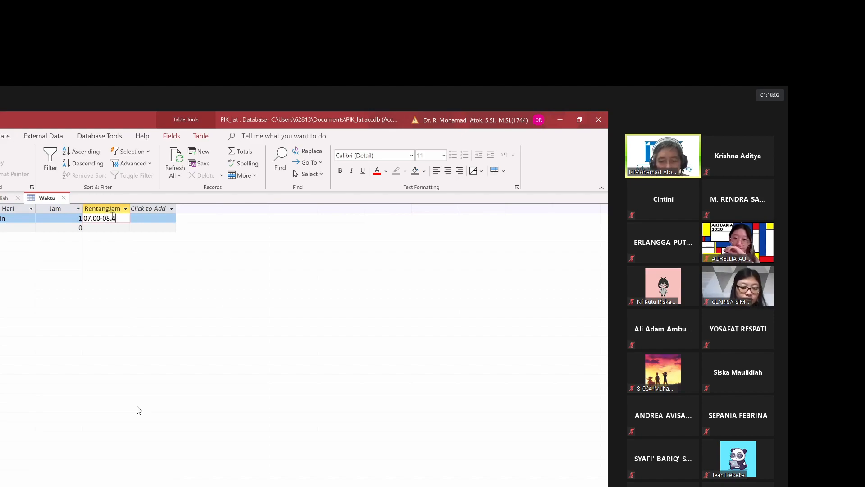
- Add a second Senin record to the Waktu table with Jam 2 and RentangJam 09.00-11.00
left_click(18, 227)
type("S")
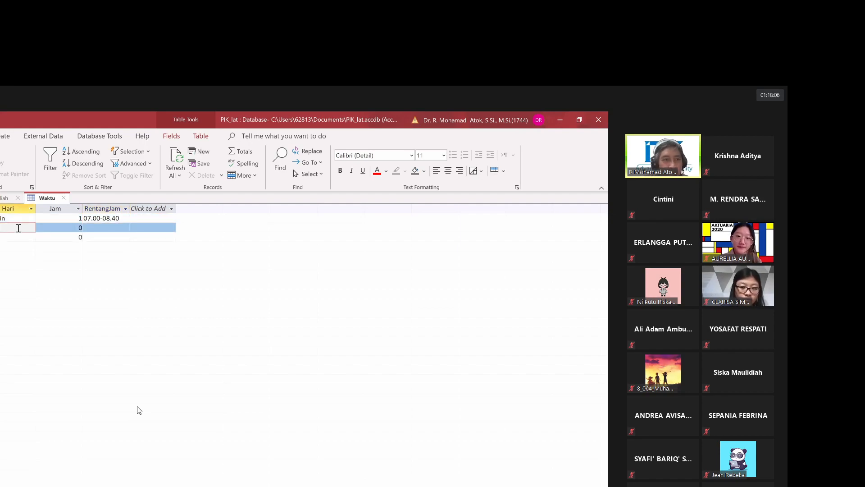
left_click_drag(67, 226, 86, 231)
type("2")
key("Tab")
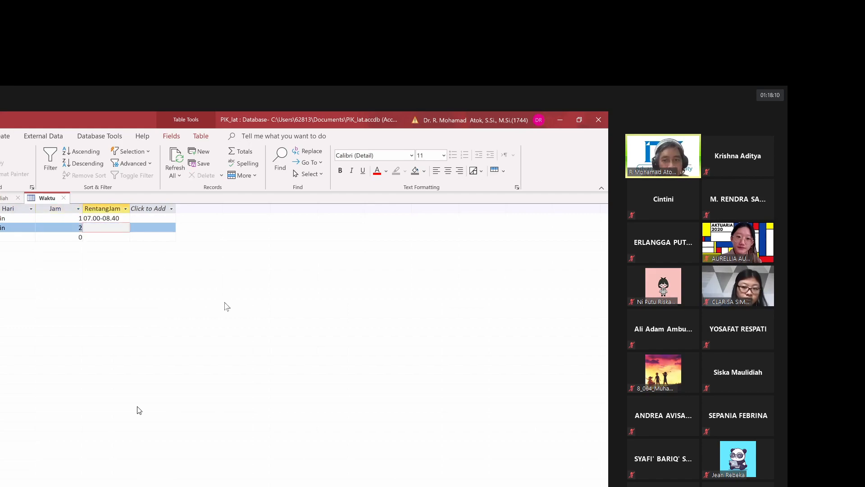
type("09,00")
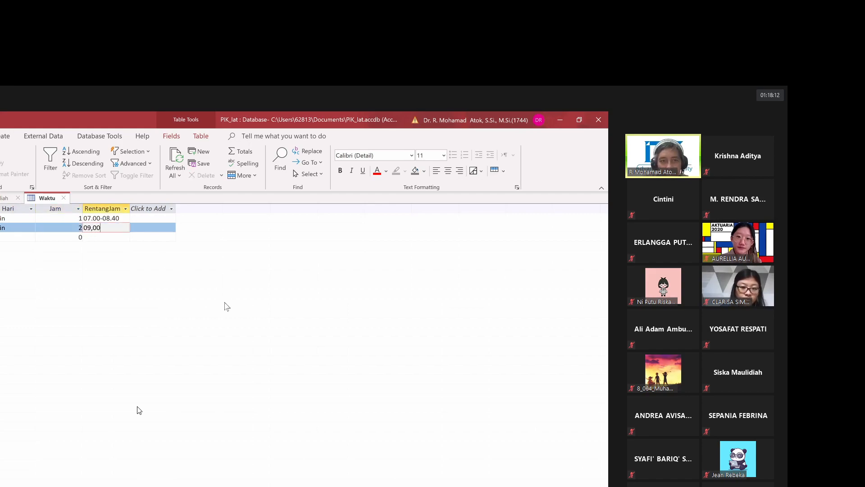
key("BackSpace")
key("BackSpace")
key("BackSpace")
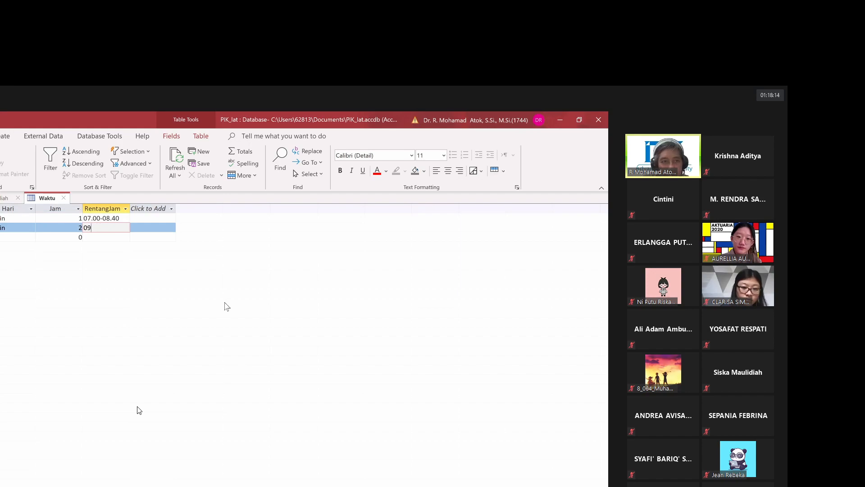
type(".00-1")
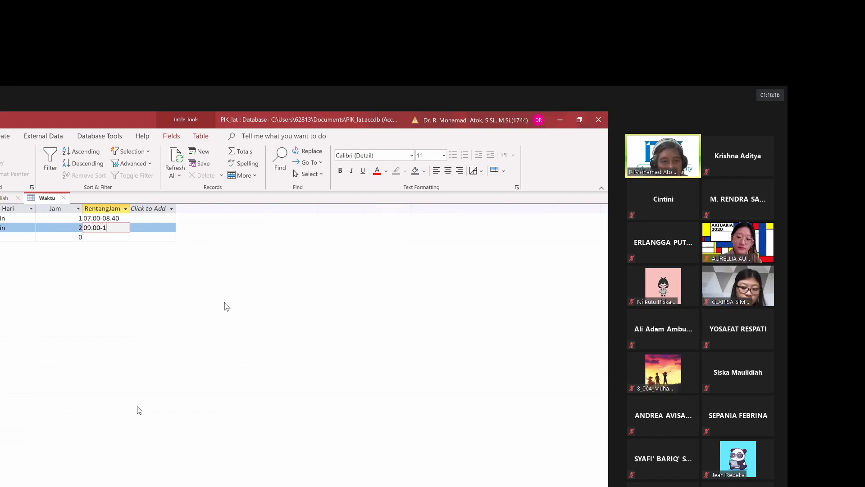
type("1.00")
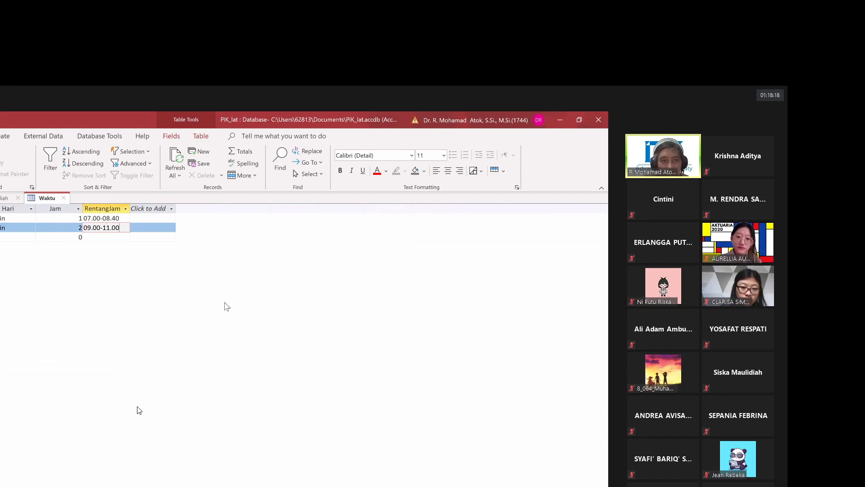
key("Tab")
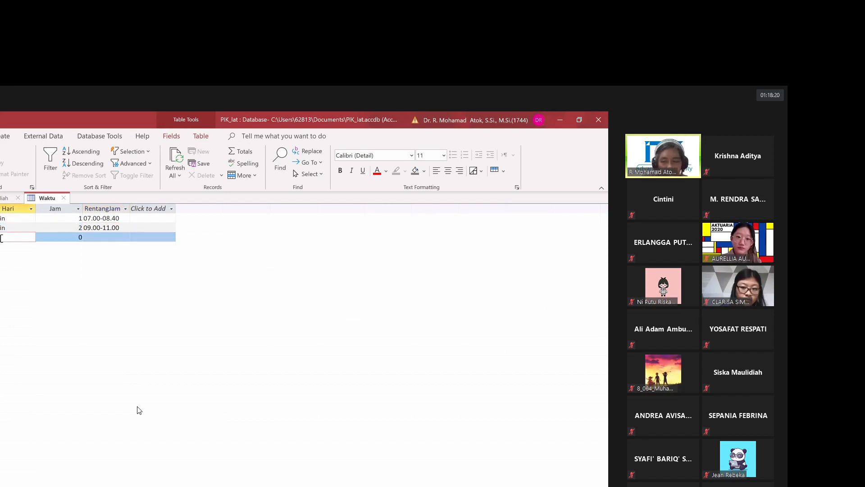
- Add a third Senin record to the Waktu table with Jam 3 and RentangJam 11.00-12.40
type("S")
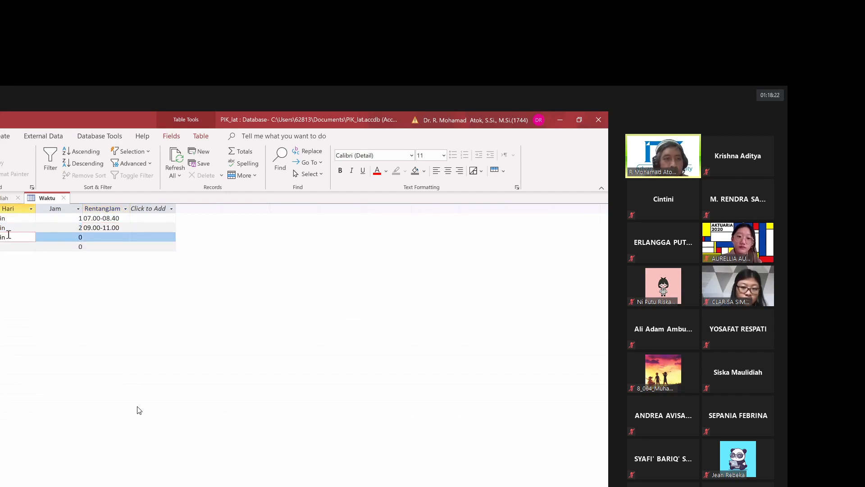
left_click_drag(71, 235, 90, 239)
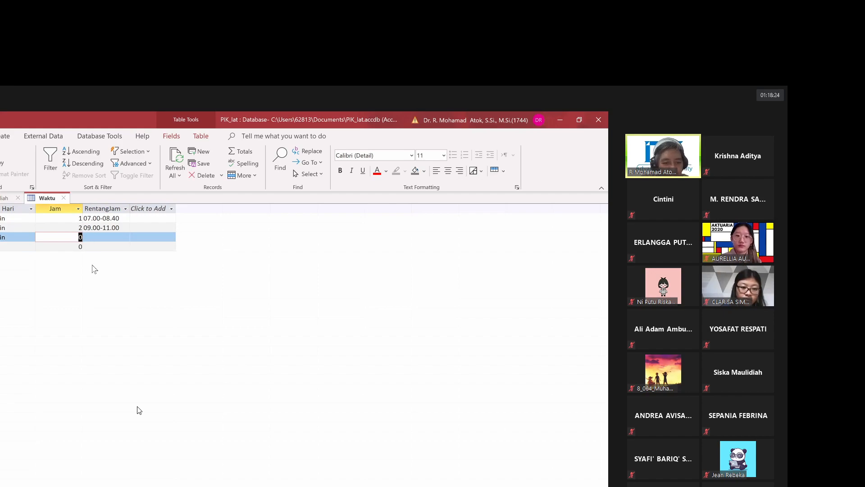
type("3")
left_click(102, 238)
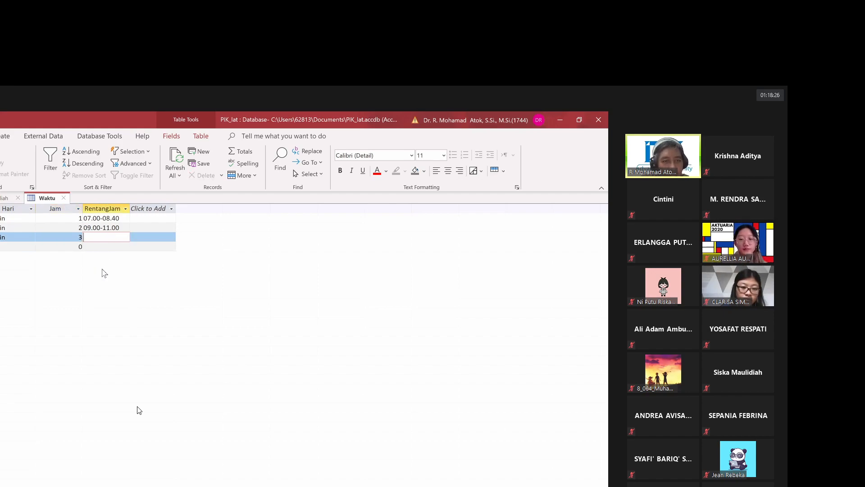
type("11.00-")
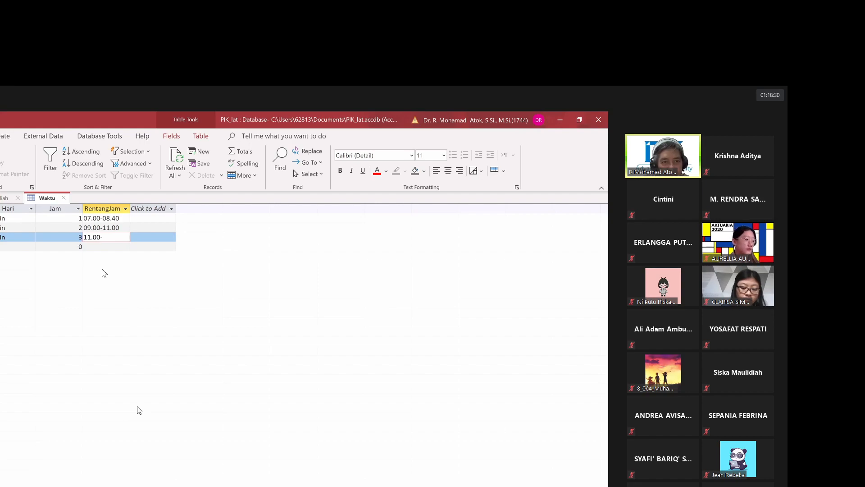
type("13")
key("BackSpace")
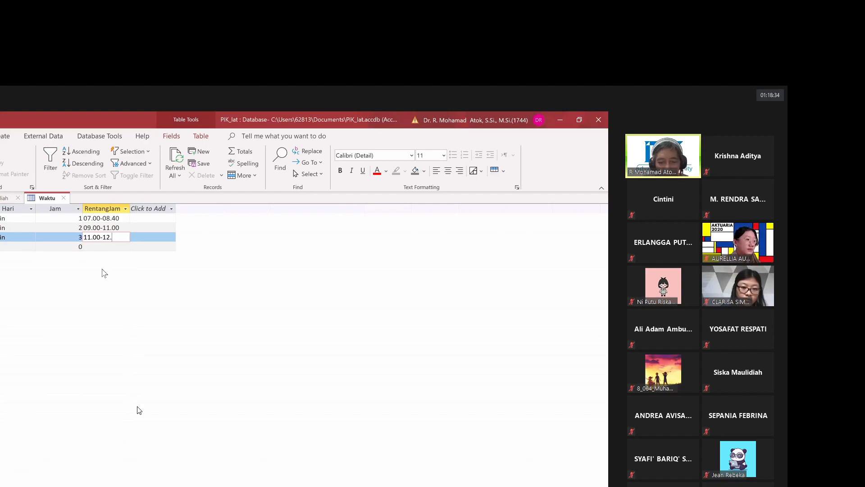
type("2.40")
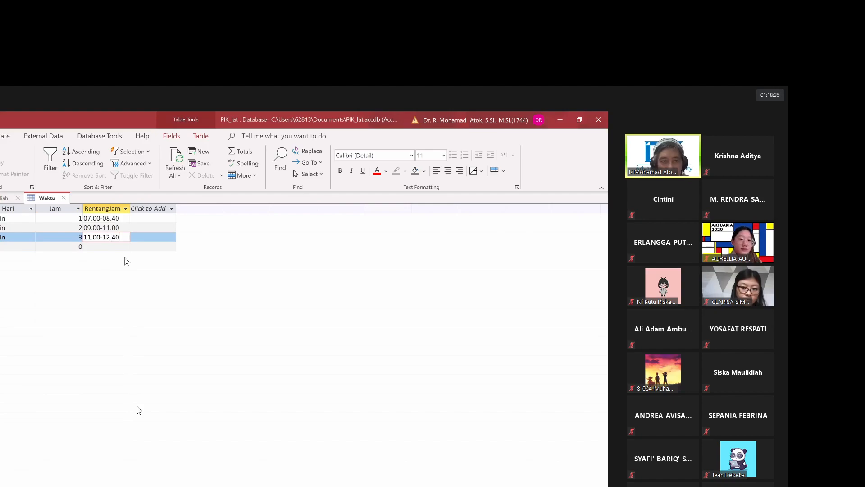
- Correct the RentangJam value of the Jam 2 record to 09.00-10.40
left_click(109, 228)
key("BackSpace")
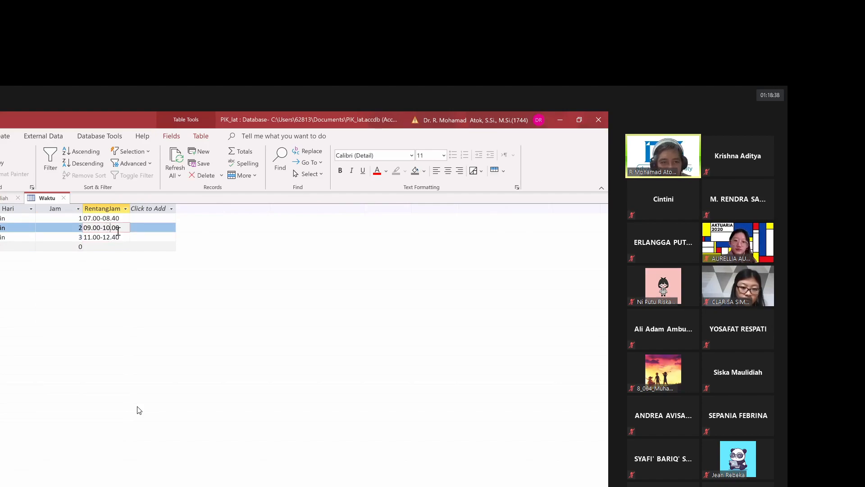
type("0")
left_click(114, 228)
key("BackSpace")
type("4")
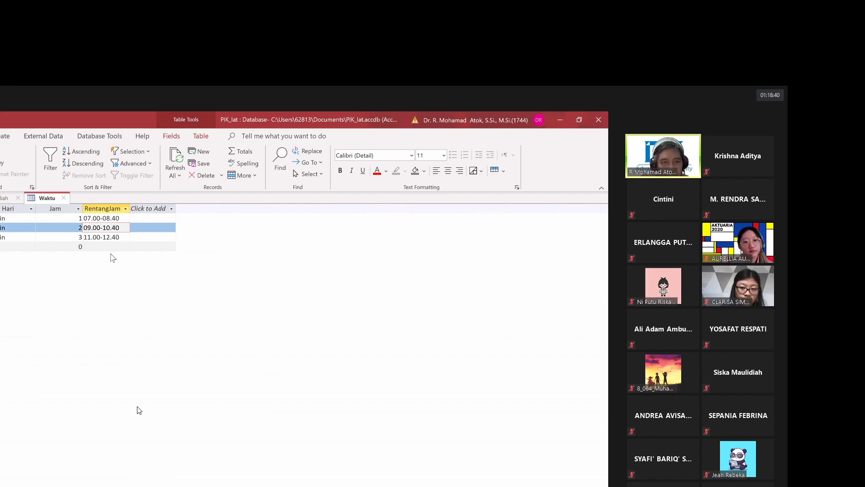
- Add a fourth Senin record to the Waktu table with Jam 4 and RentangJam 13.30-15.10
left_click(4, 247)
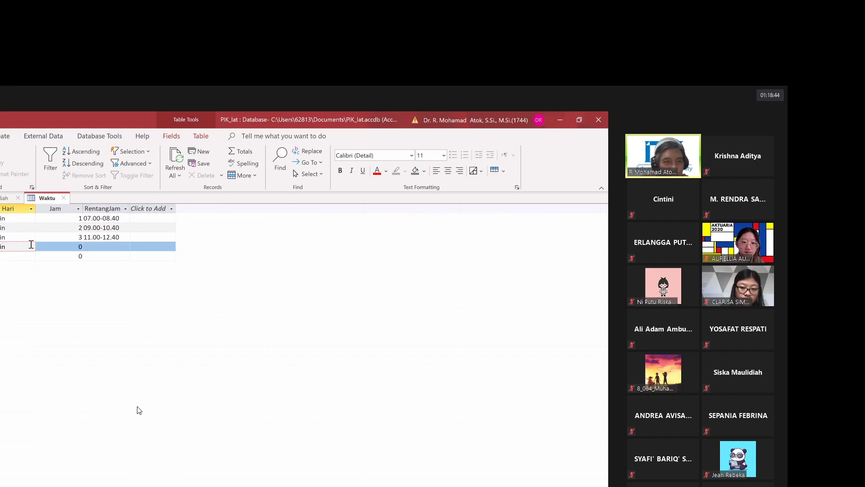
left_click(78, 253)
left_click_drag(78, 248, 89, 248)
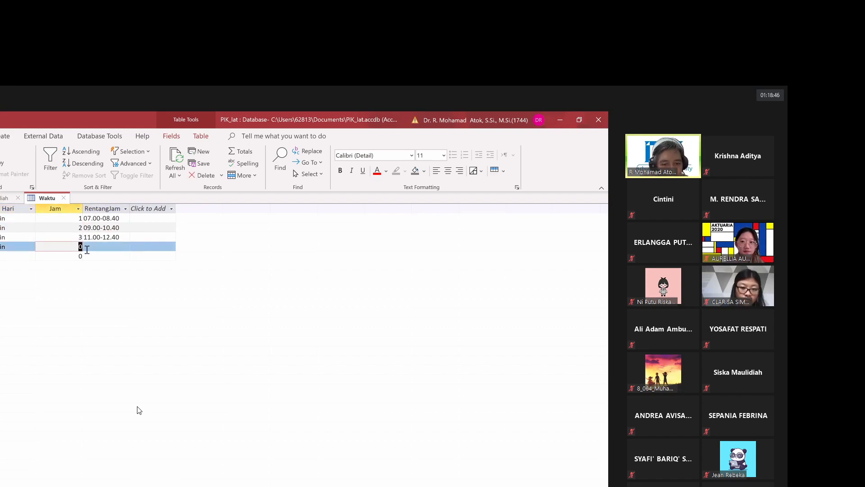
type("4")
key("Tab")
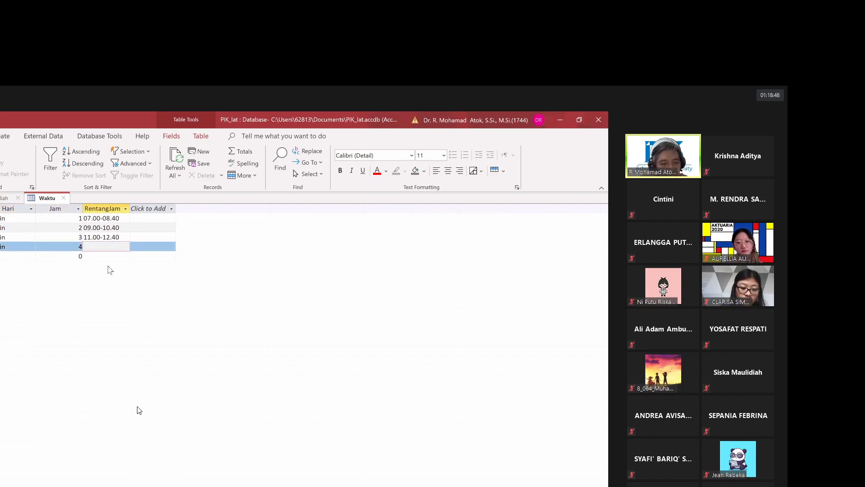
type("13.30-1")
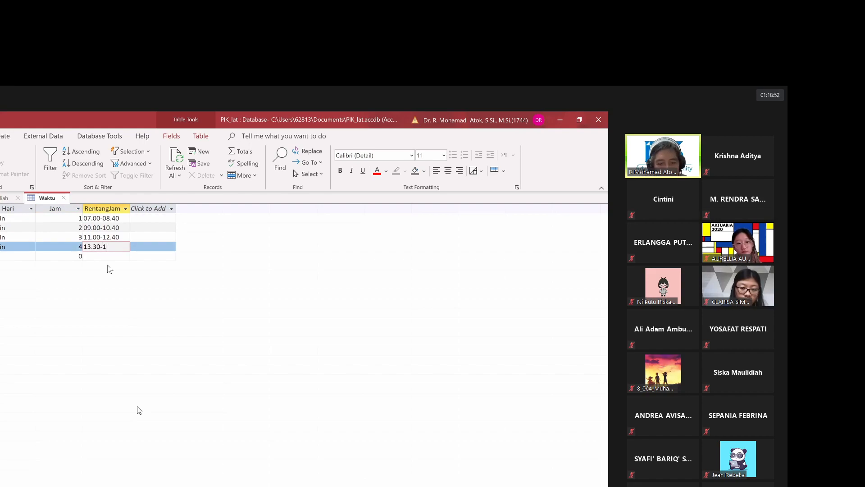
type("5.10")
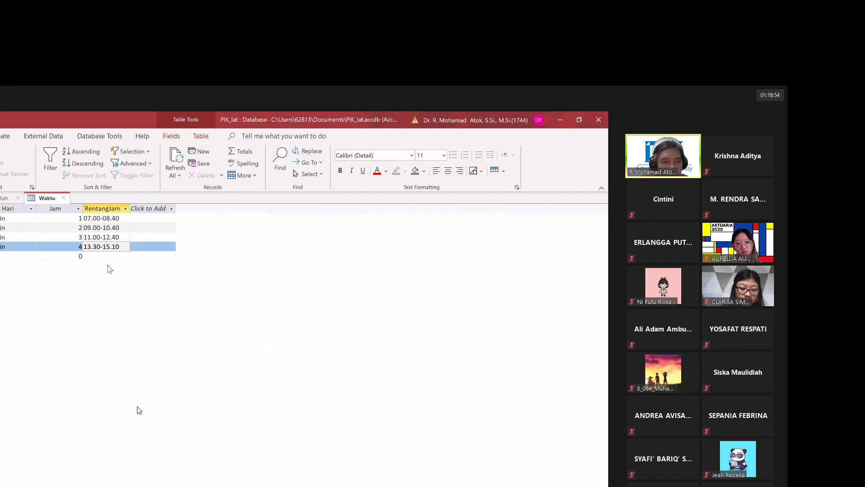
- Add a fifth Senin record to the Waktu table with Jam 5 and RentangJam 15.30-17.10
left_click(5, 255)
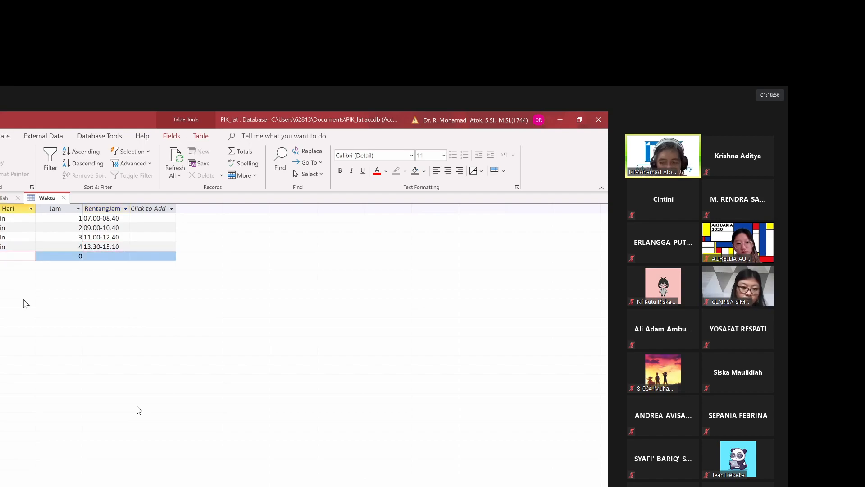
type("Senii")
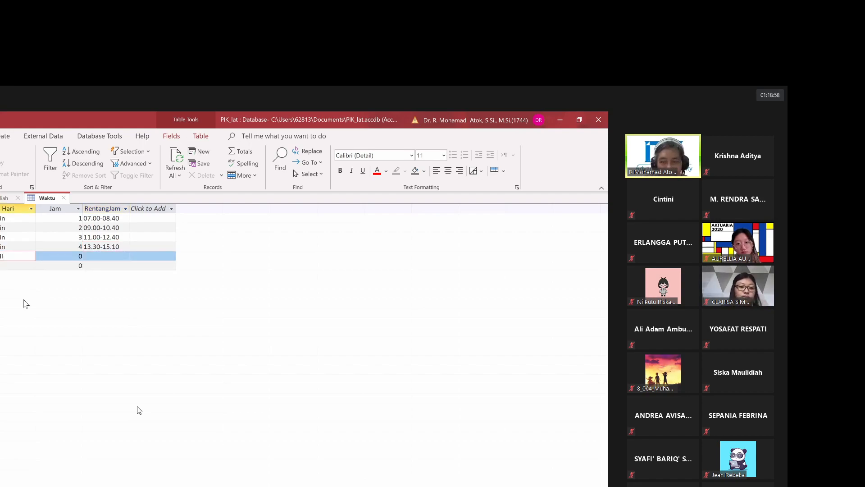
key("BackSpace")
type("n")
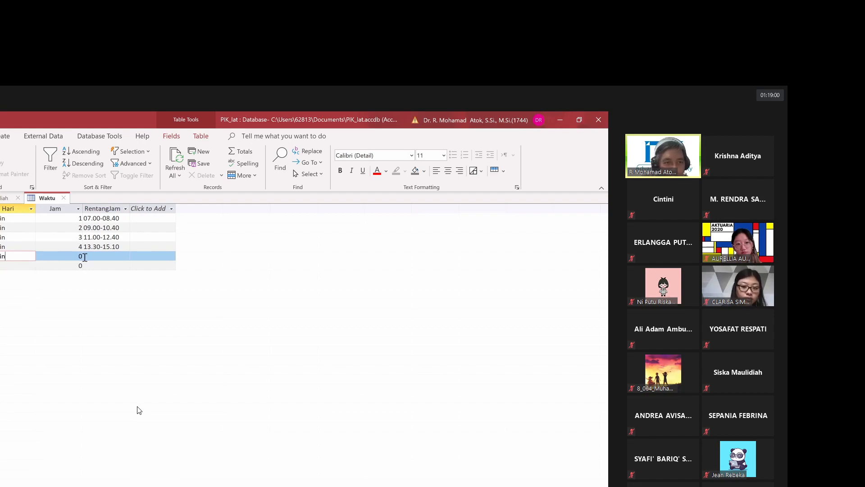
key("Tab")
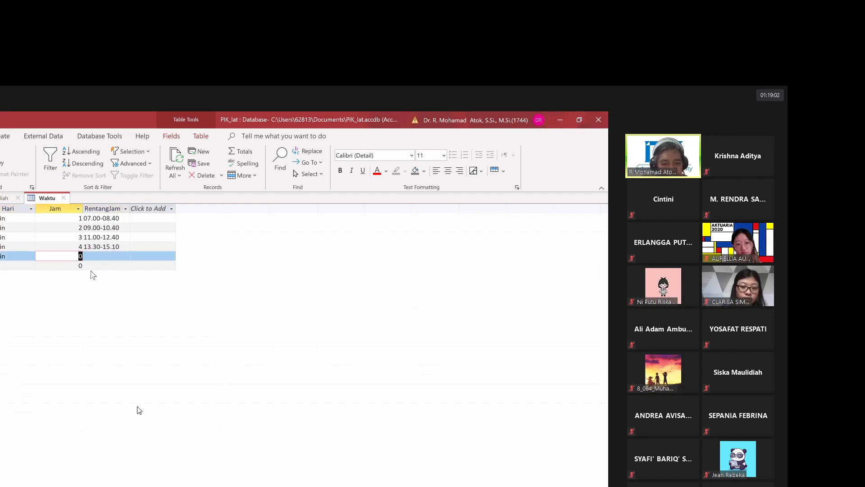
type("5")
left_click(103, 254)
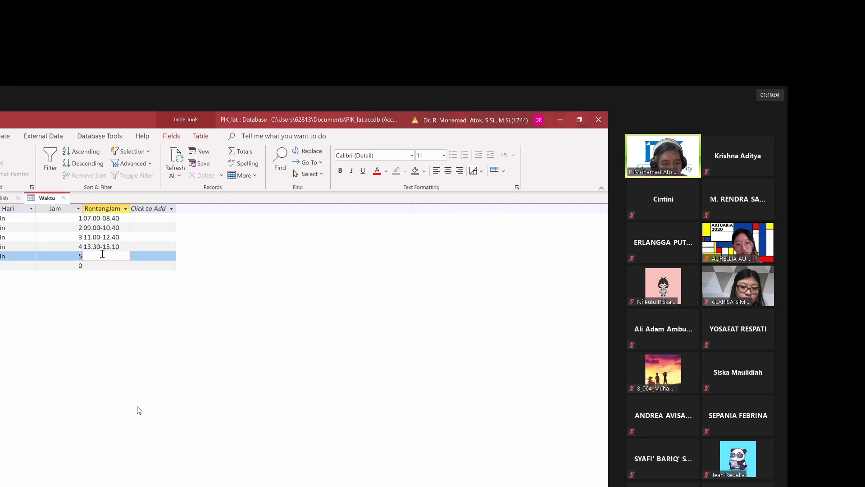
type("15.30-")
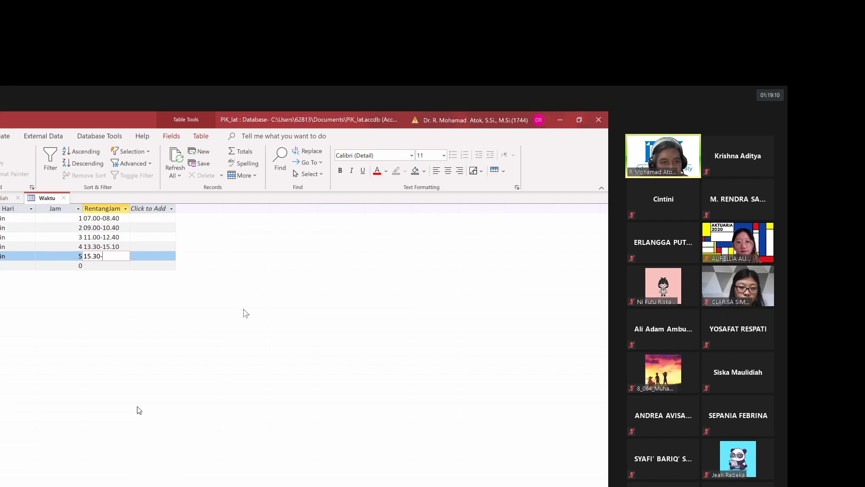
type("17.1")
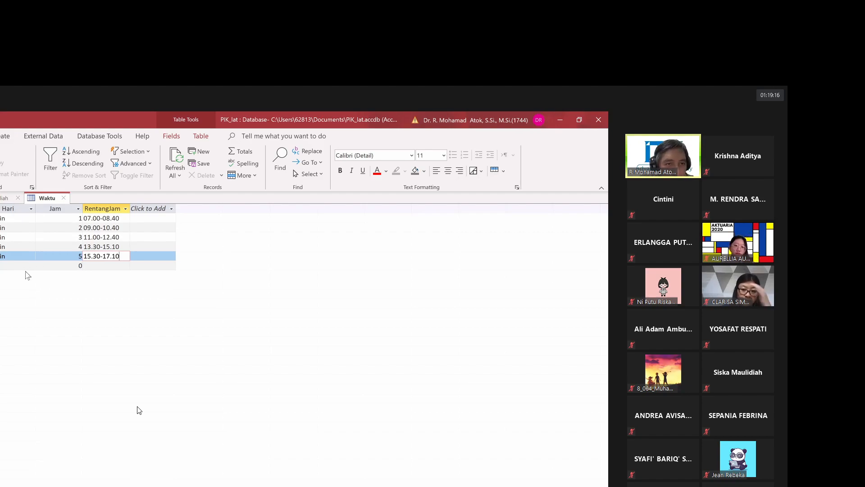
- Add a sixth Senin record to the Waktu table with Jam 6 and RentangJam 18.30-20.10
left_click(6, 266)
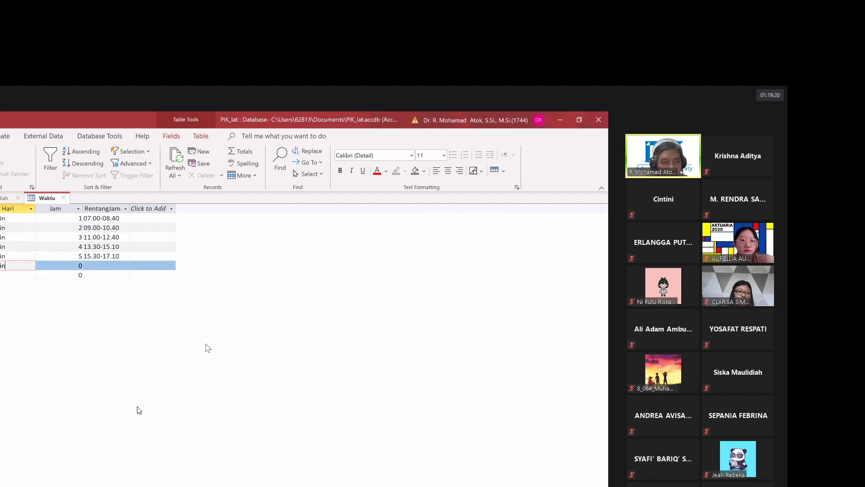
key("Tab")
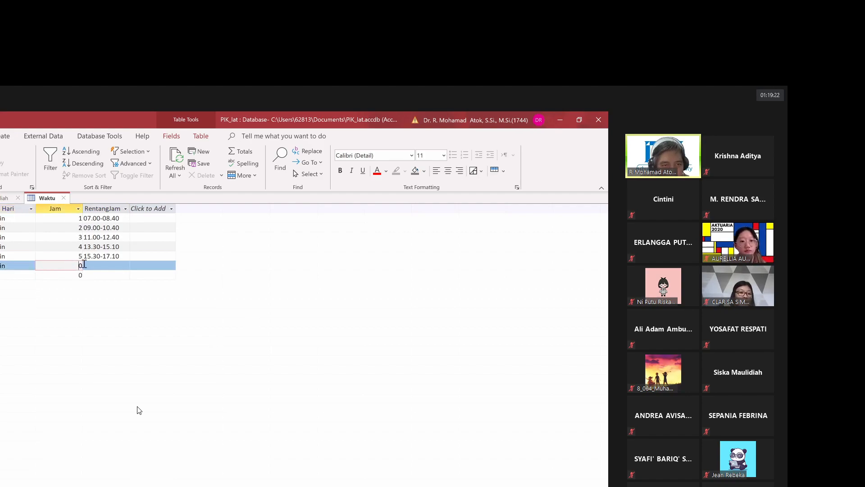
type("6")
key("Tab")
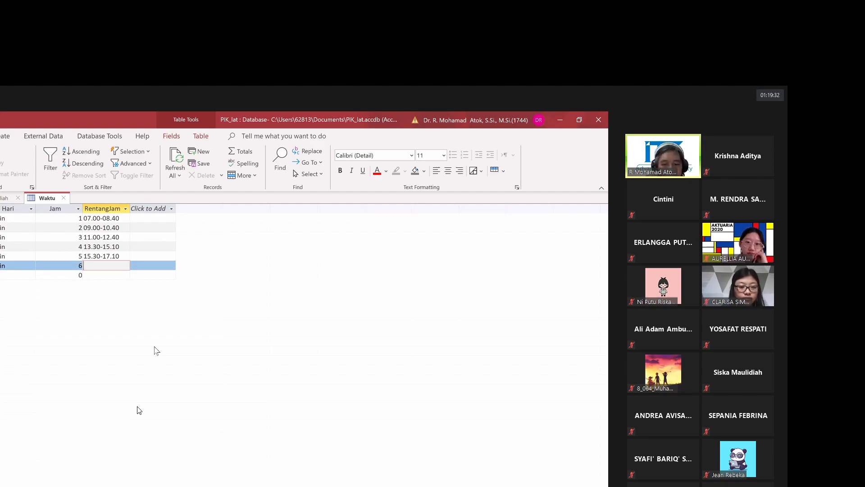
type("18.")
type("3")
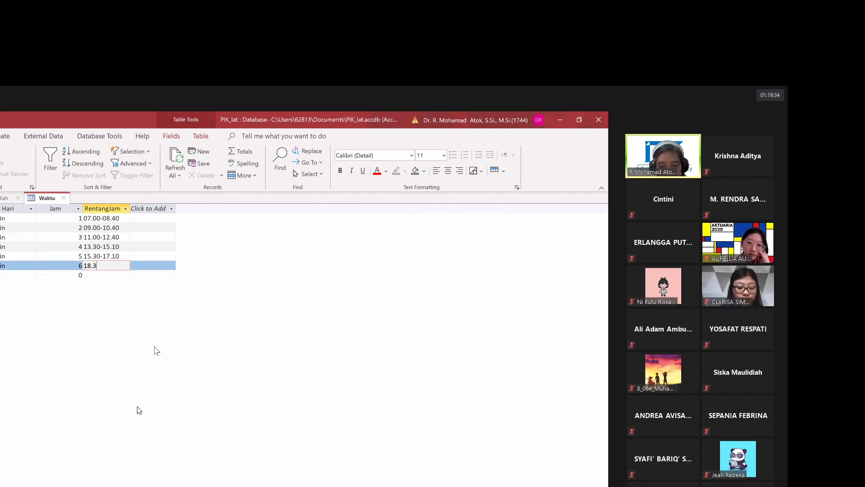
type("0-2")
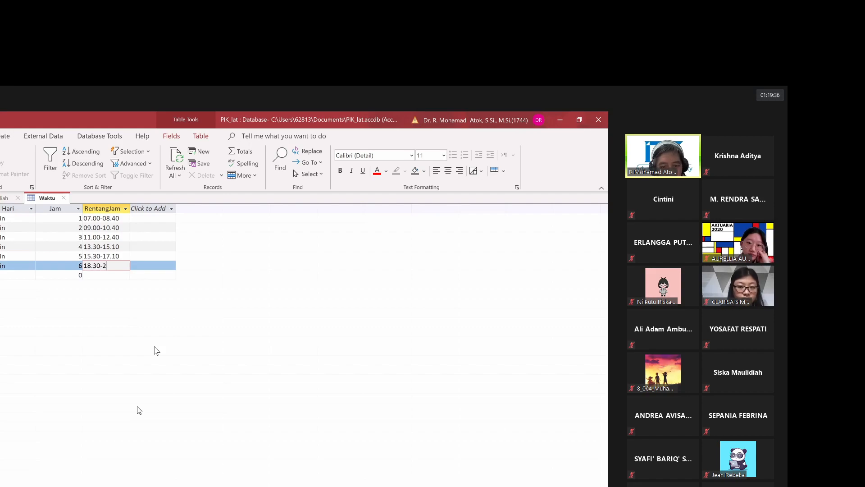
type("0.10")
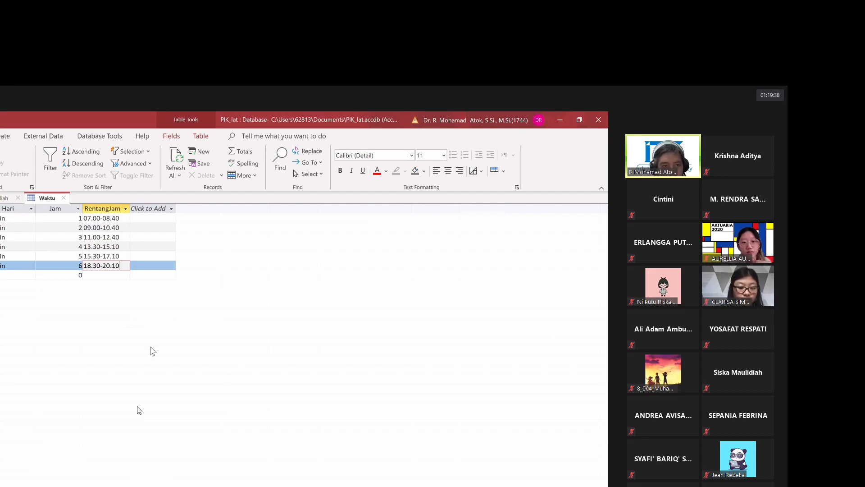
- Add a seventh Senin record to the Waktu table with Jam 7 and RentangJam 20.30-22.10
left_click(9, 274)
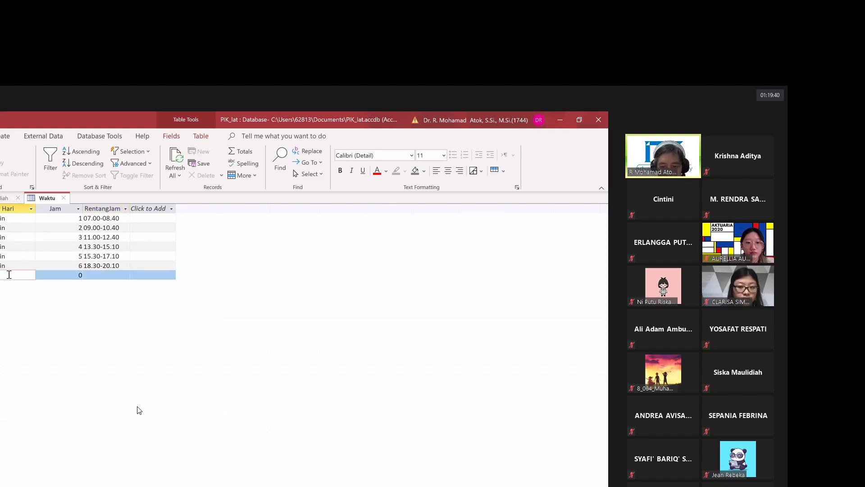
type("Senin")
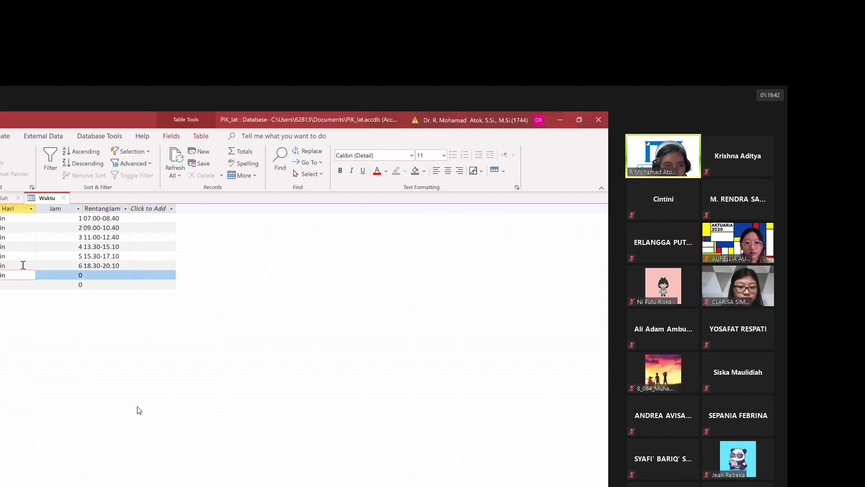
left_click_drag(72, 273, 102, 278)
type("7")
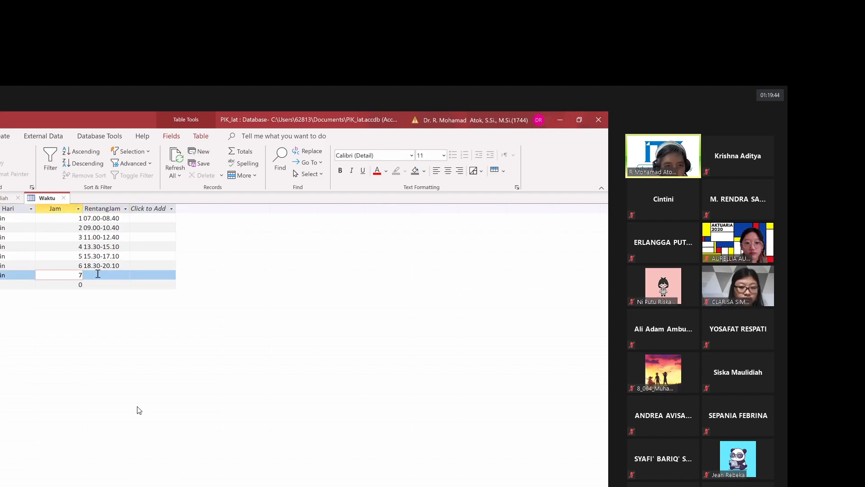
left_click(98, 274)
type("2")
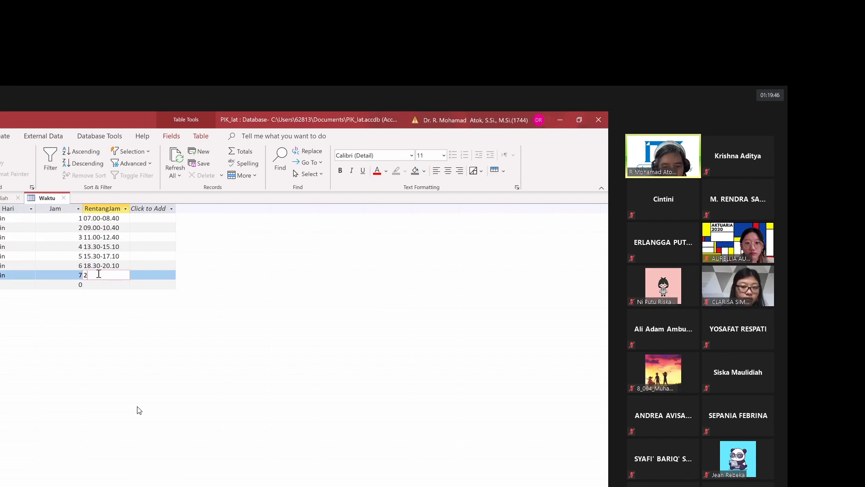
type("0.")
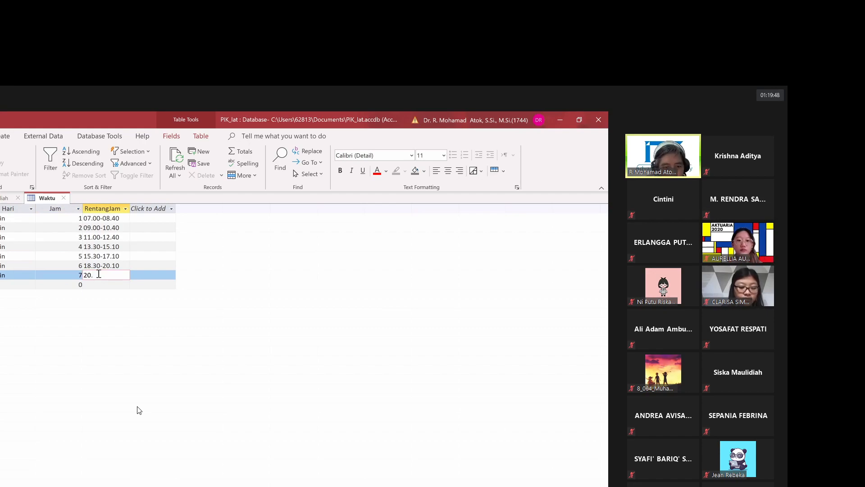
type("30-22")
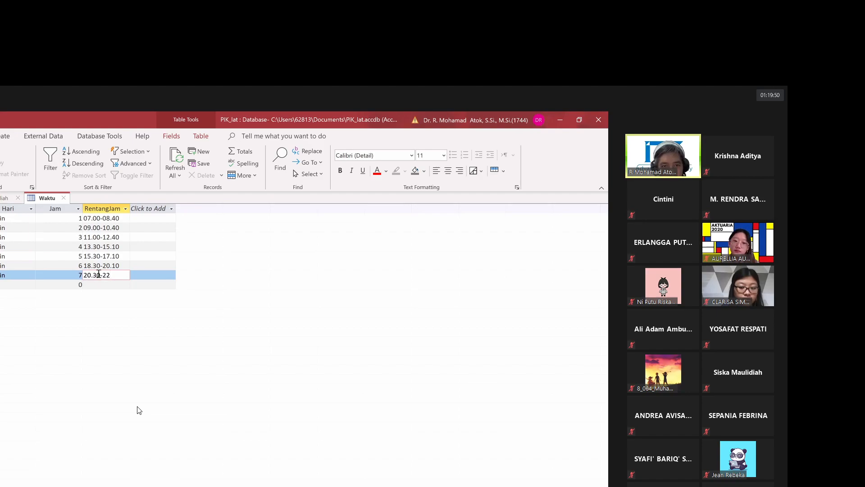
type(".10")
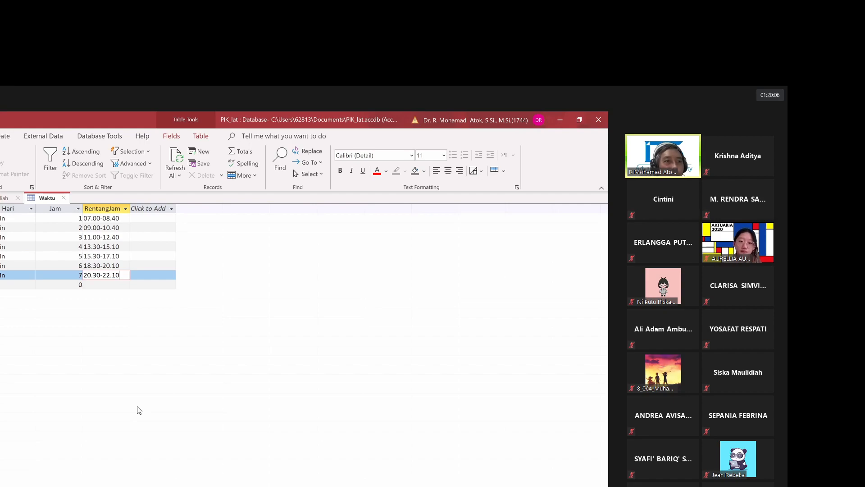
key("F2")
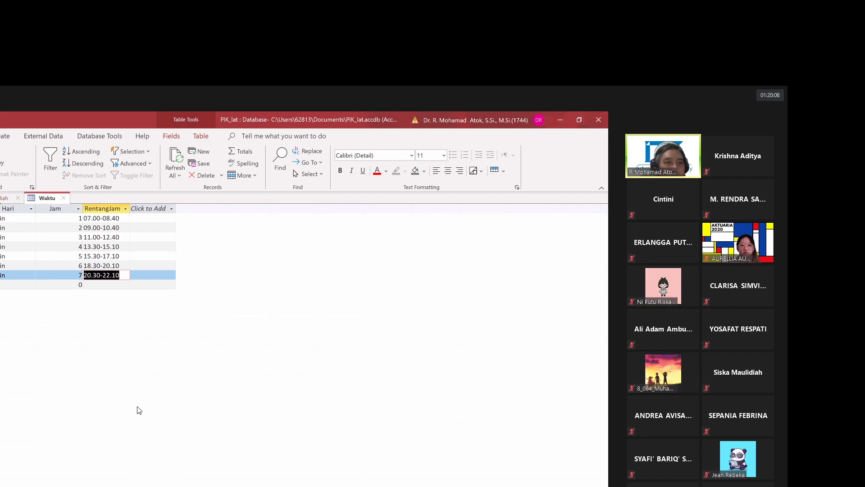
- In the design of the table holding NIP, NRP, MK and Ruang, set the Waktu field's lookup display control to Combo Box
left_click(3, 199)
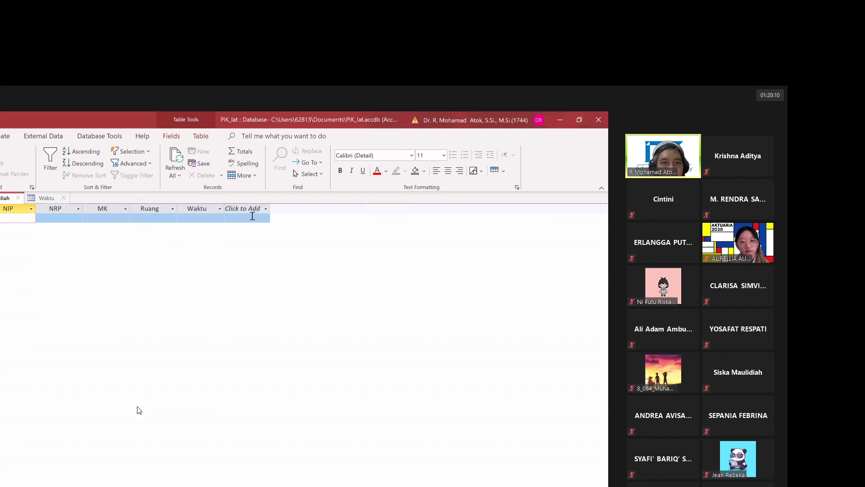
left_click(125, 208)
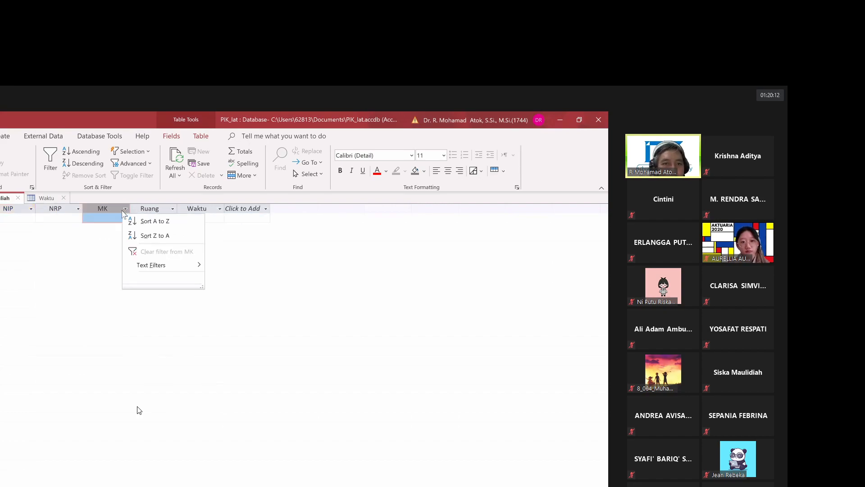
left_click(8, 212)
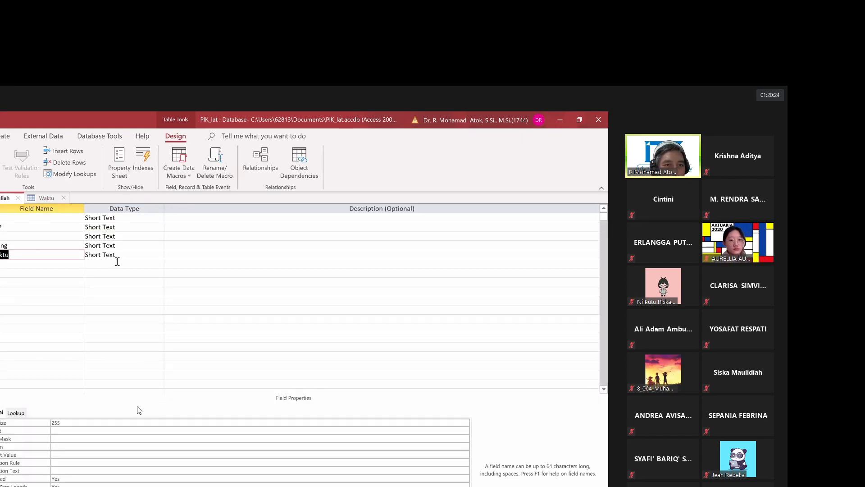
left_click(123, 258)
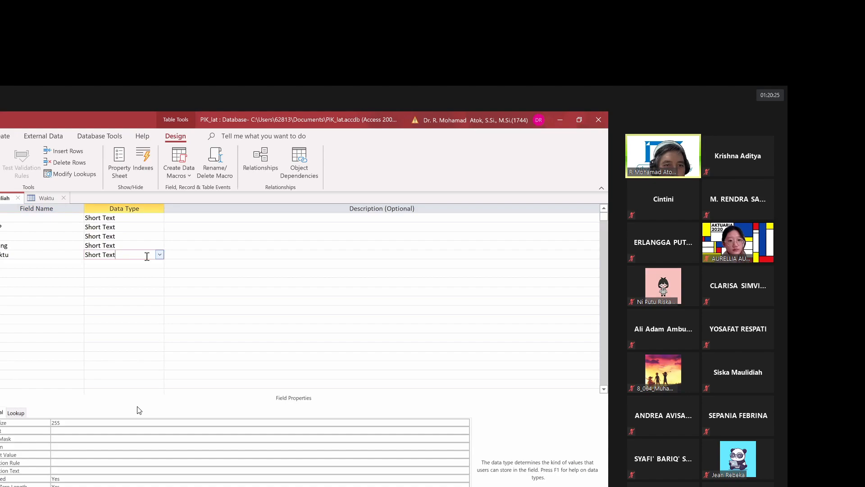
left_click(22, 415)
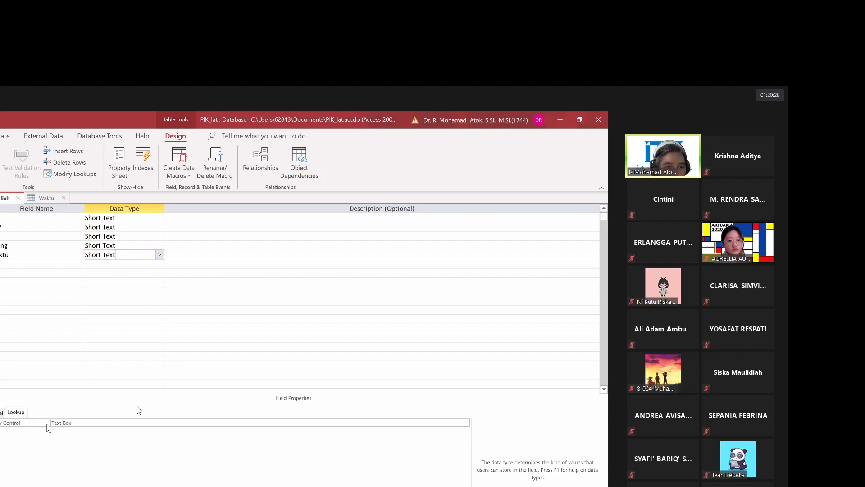
left_click(423, 422)
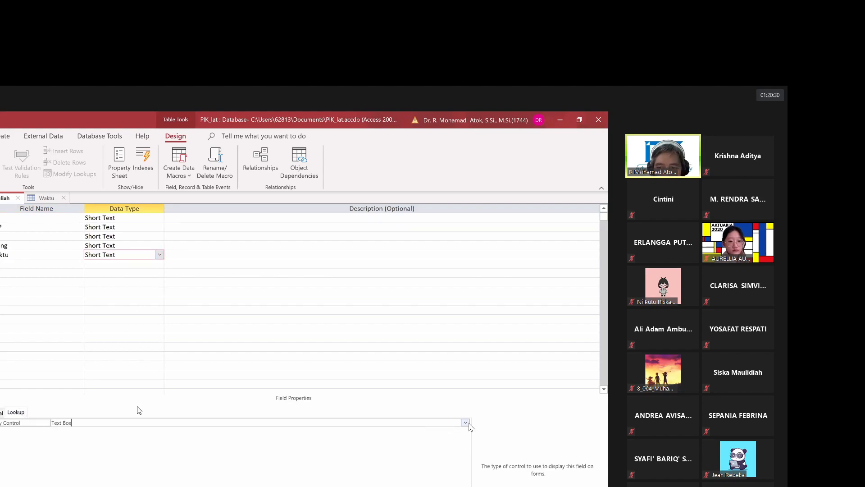
left_click(465, 423)
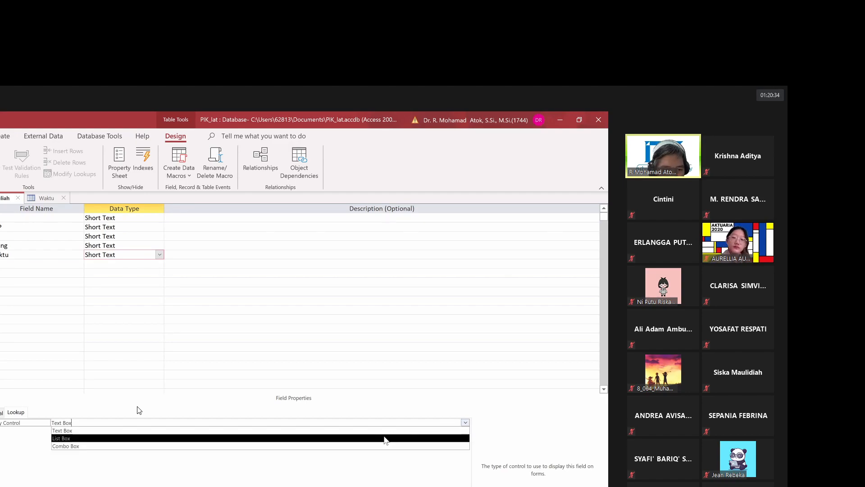
left_click(364, 447)
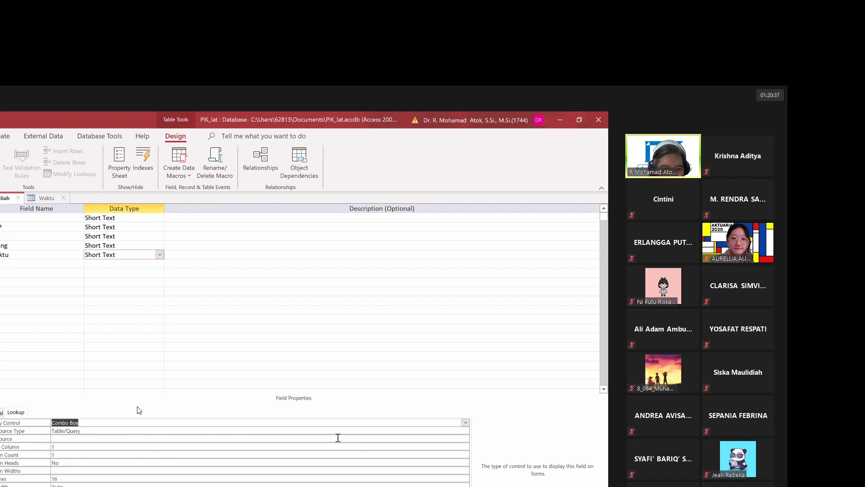
- Choose Table/Query as the Waktu field's row source type and go to its row source
left_click(435, 433)
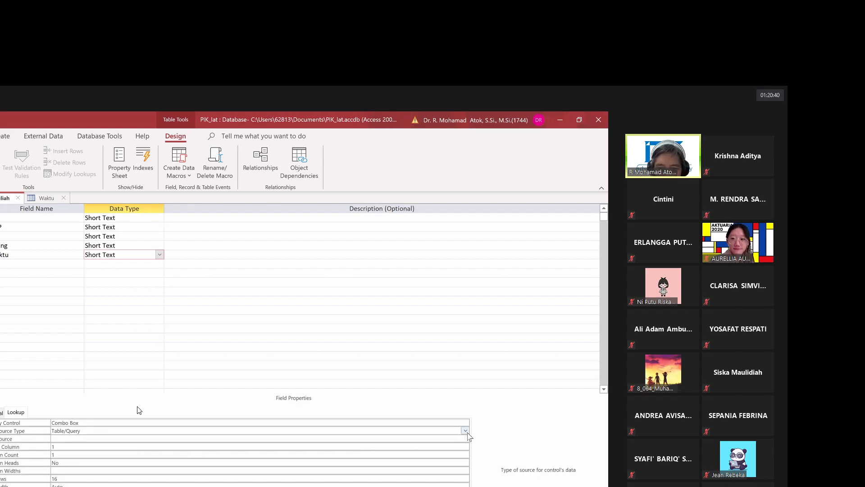
left_click(466, 432)
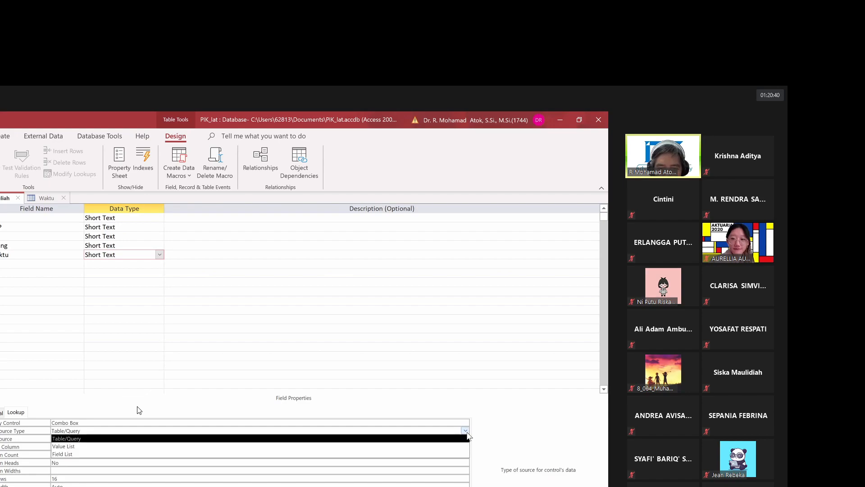
left_click(79, 439)
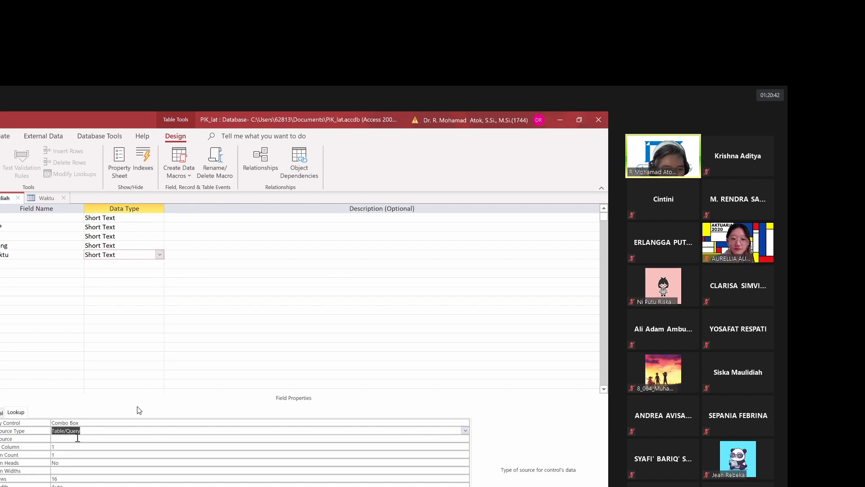
left_click(110, 432)
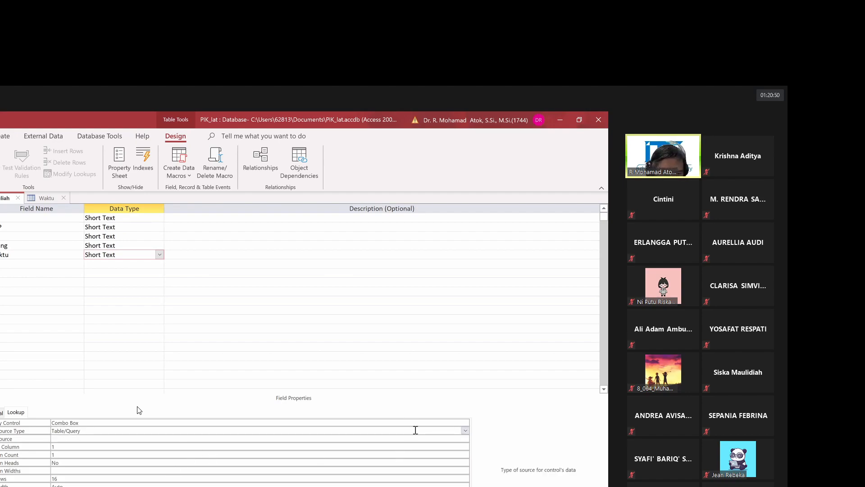
left_click(465, 431)
left_click(103, 439)
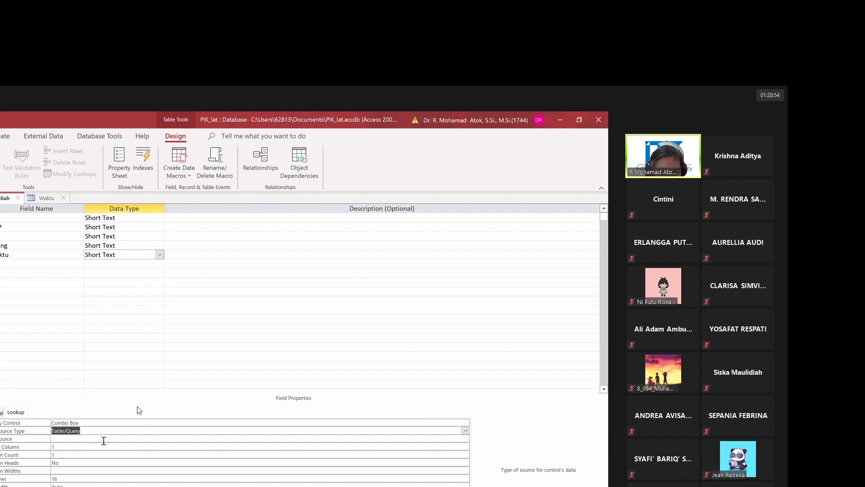
left_click(103, 439)
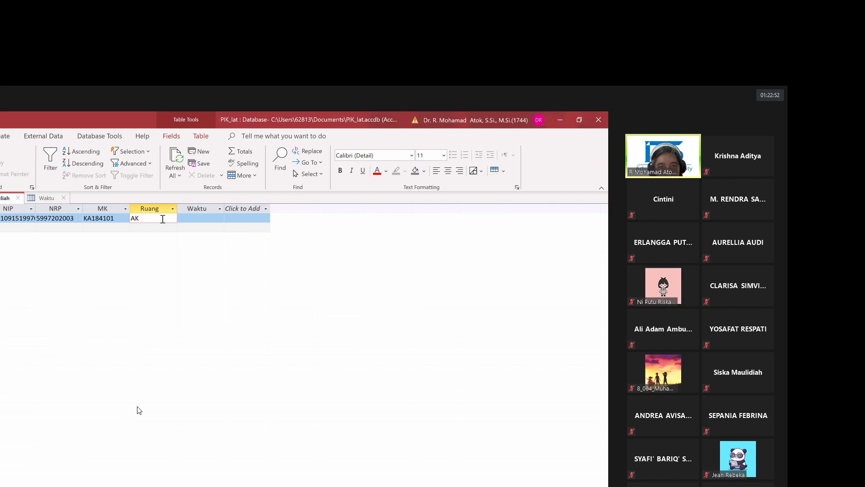
- Complete the first record's Ruang value as AK201 and open the list of choices for its Waktu value
type("01")
left_click(199, 220)
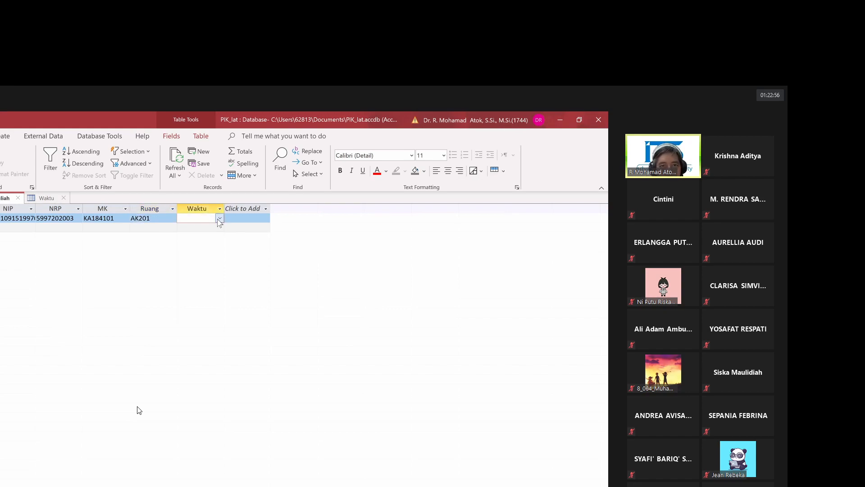
left_click(220, 218)
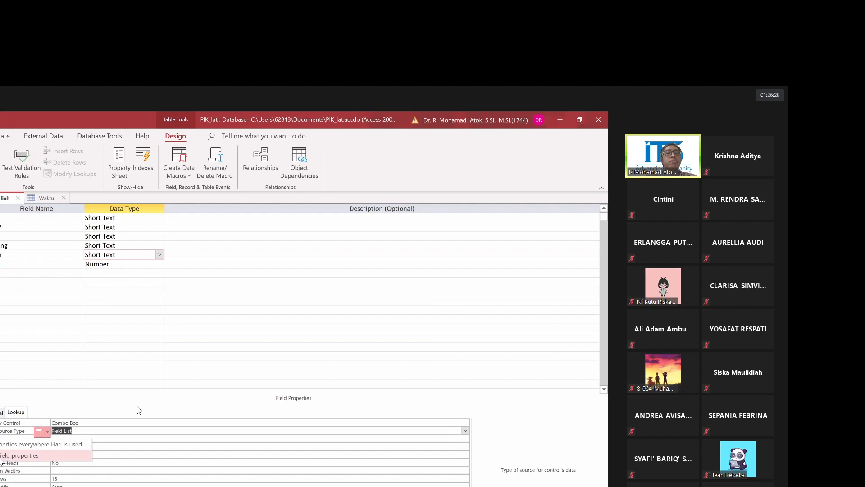
- Open and close the field properties help, and try to update the row source type everywhere Hari is used
left_click(29, 455)
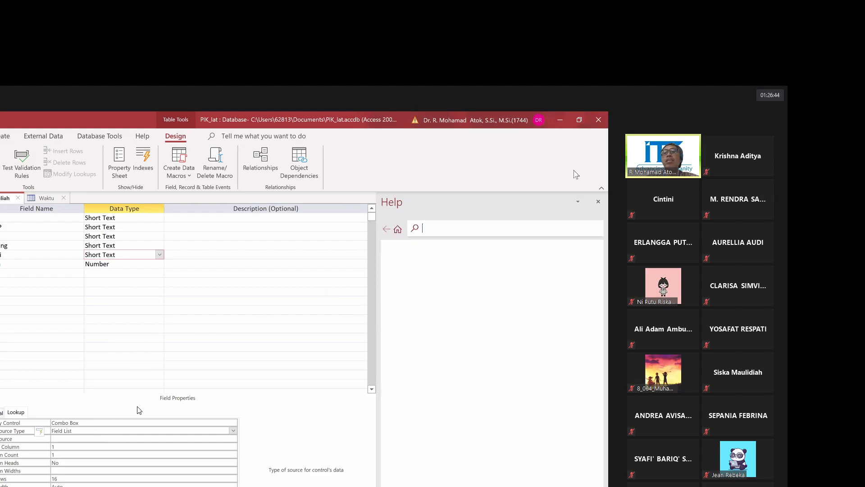
left_click(599, 203)
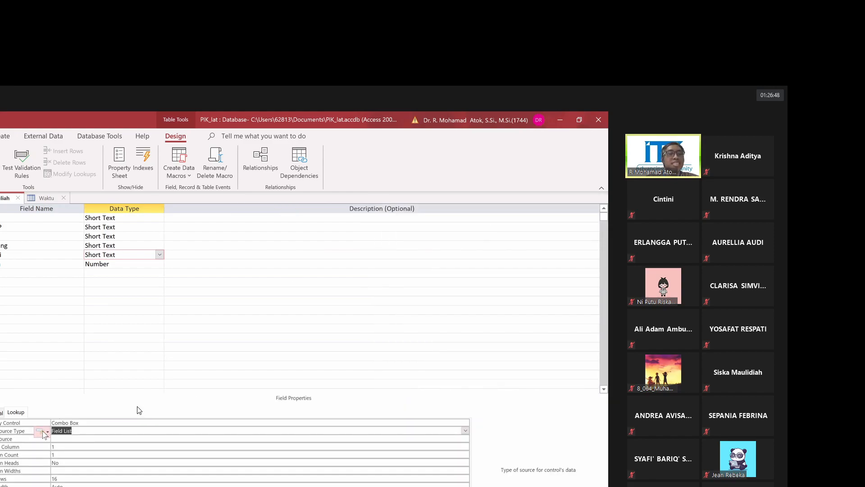
left_click(47, 431)
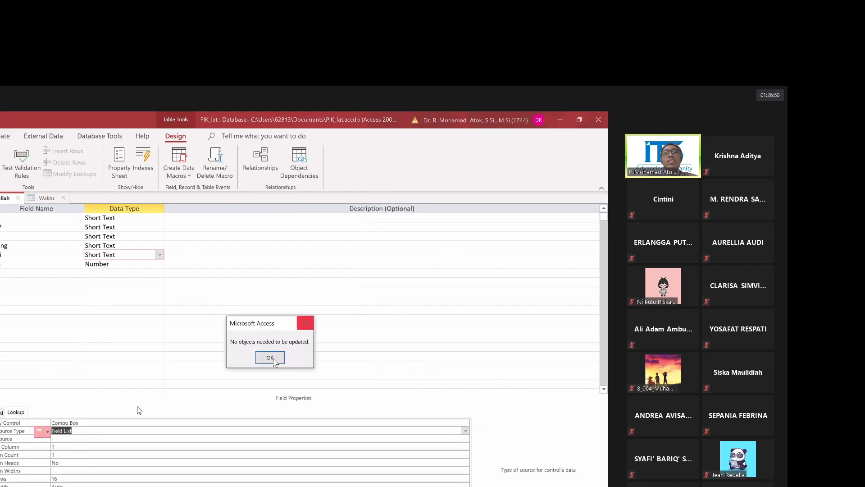
left_click(271, 360)
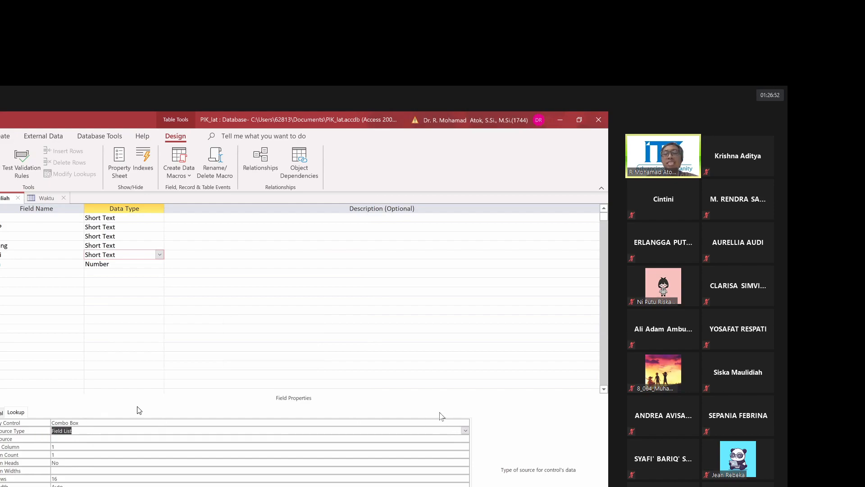
- Change the Hari field's row source type to Value List
left_click(465, 430)
left_click(277, 447)
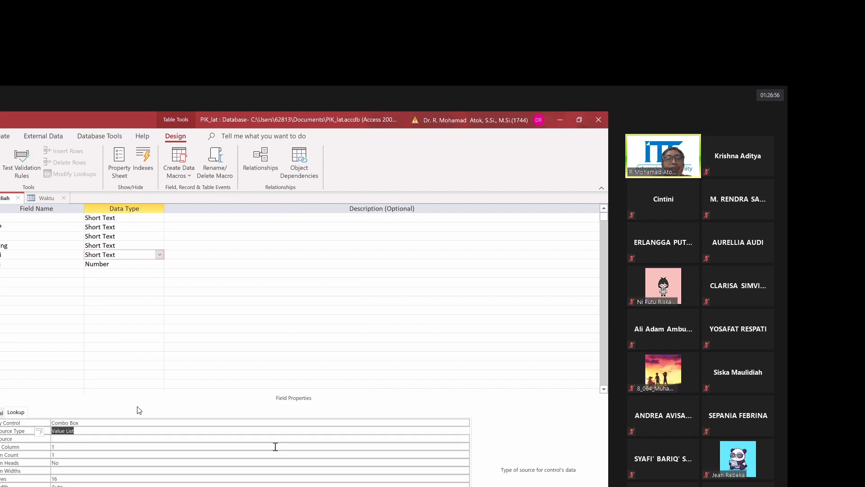
- Try to apply the Value List row source type everywhere the Hari field is used
left_click(40, 432)
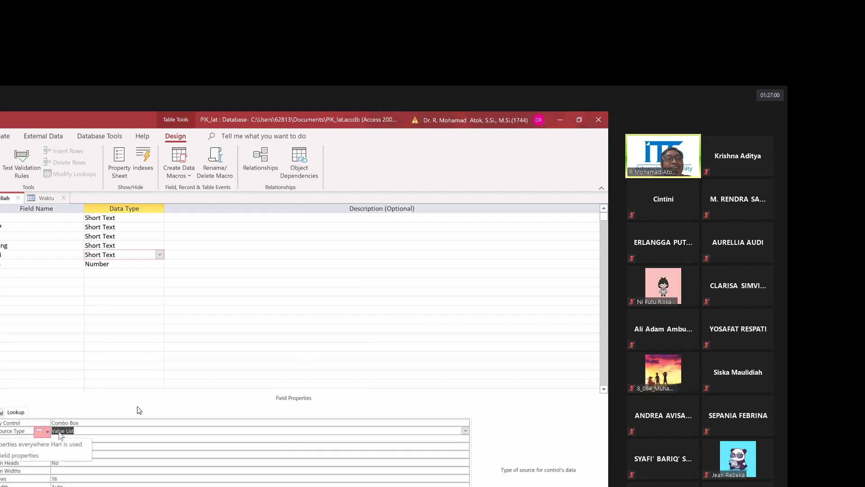
left_click(25, 445)
left_click(265, 358)
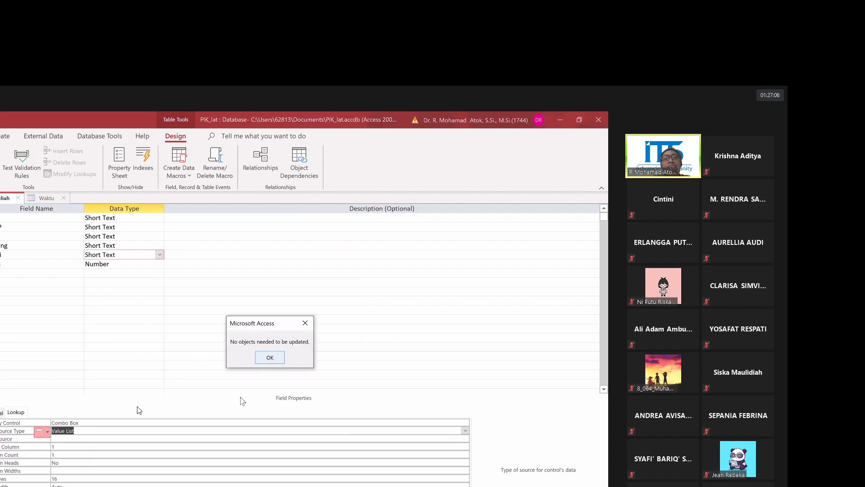
- Try Field List as the Hari field's row source type and switch it back to Value List
left_click(462, 431)
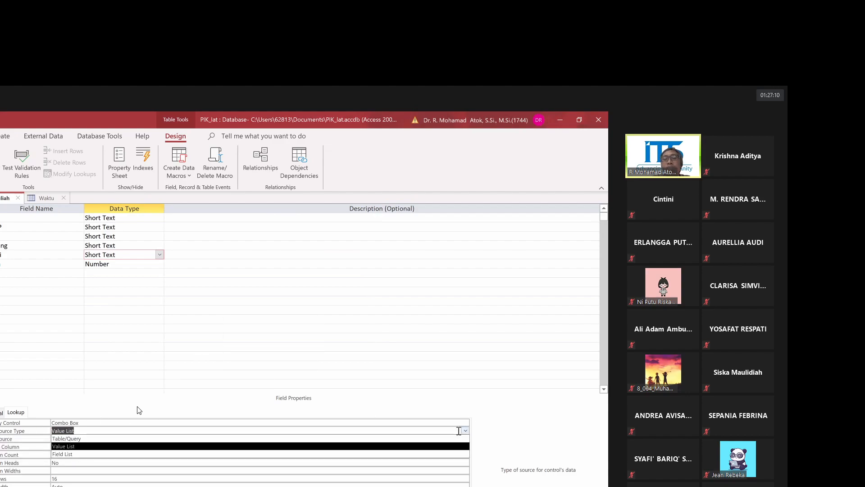
left_click(100, 454)
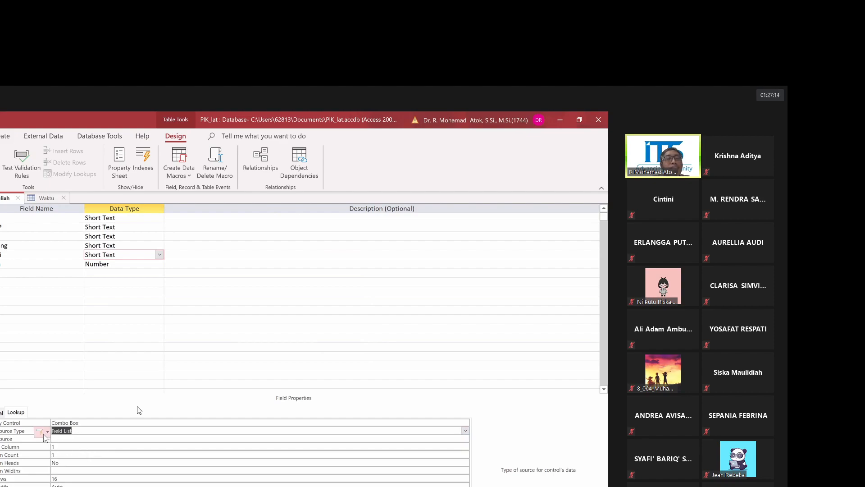
left_click(115, 431)
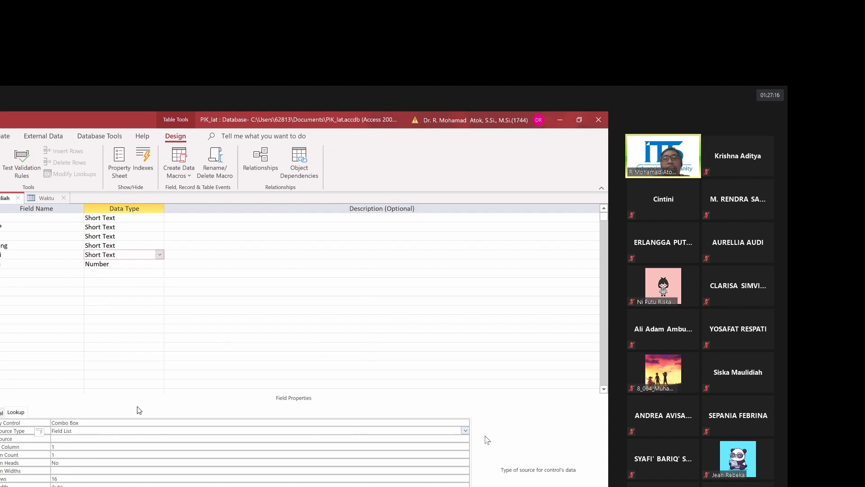
left_click(465, 430)
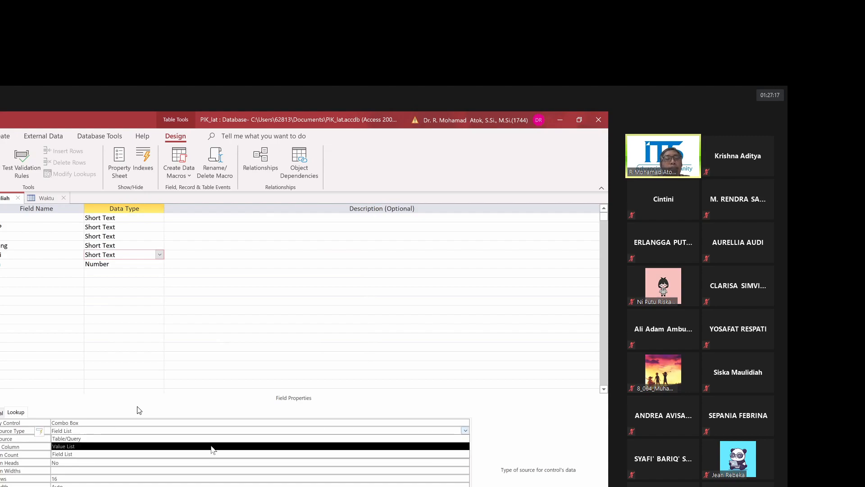
left_click(161, 446)
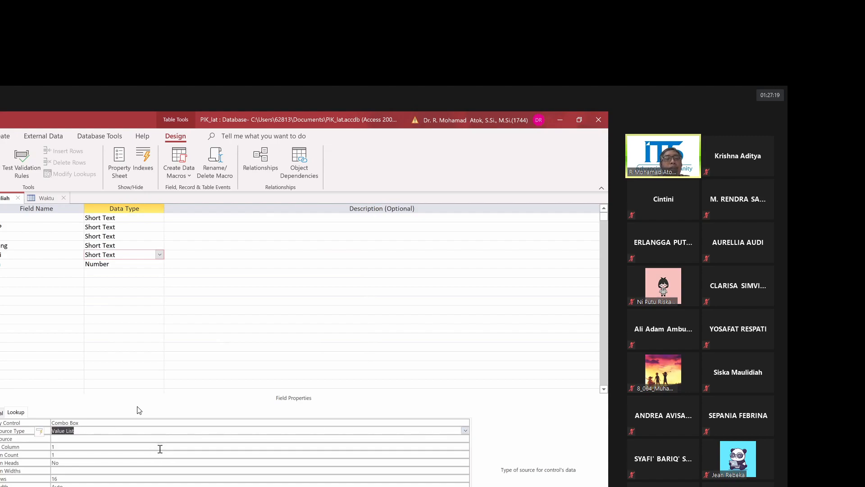
- Retry updating the lookup properties everywhere Hari is used and recheck its row source type choices
left_click(39, 433)
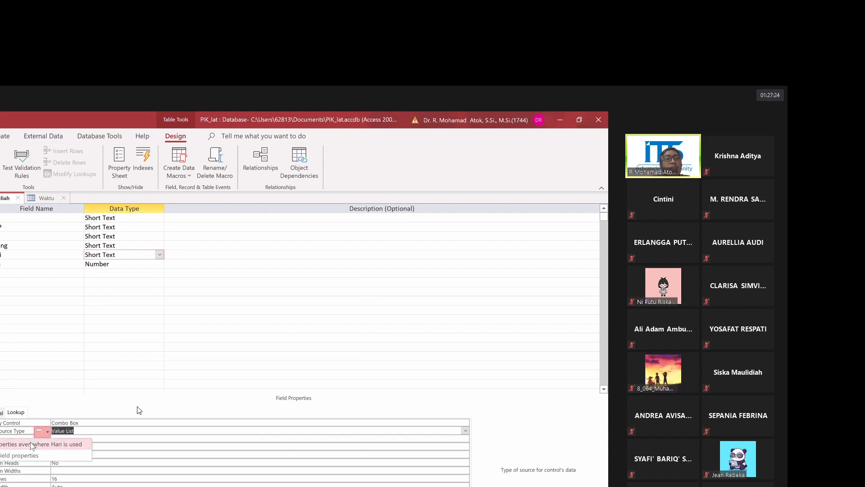
left_click(30, 442)
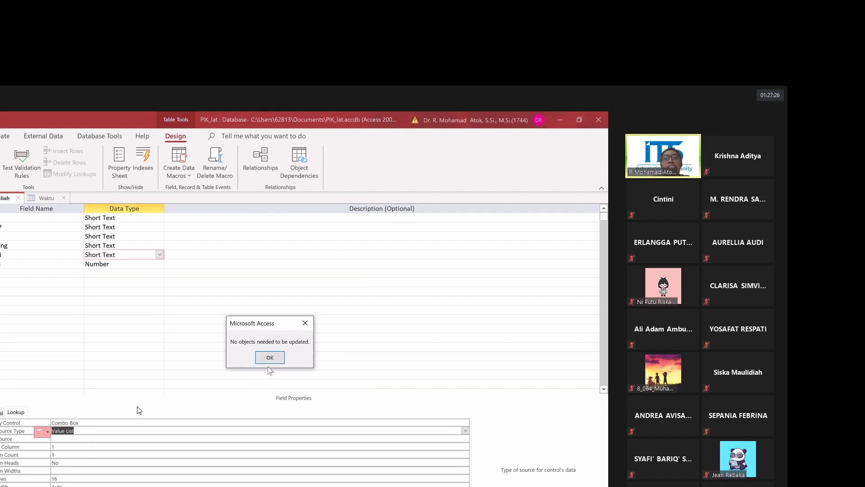
key("Return")
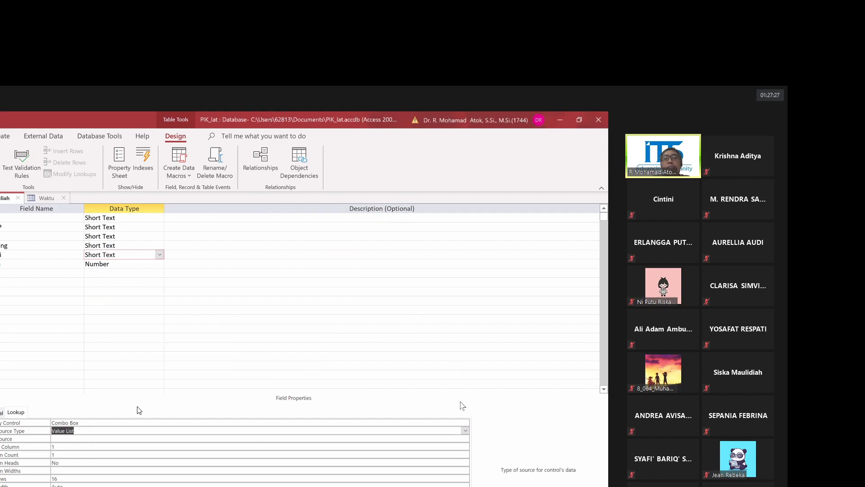
left_click(465, 431)
left_click(464, 432)
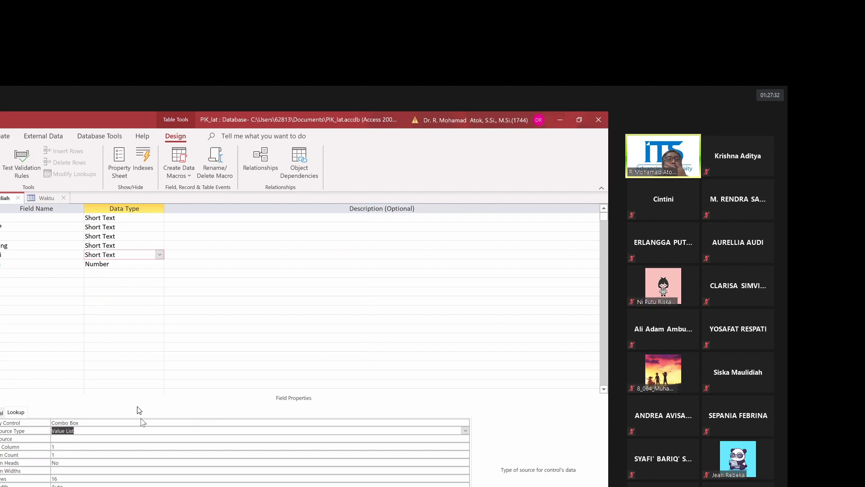
- Try Text Box as the Hari field's display control and settle on List Box
left_click(452, 423)
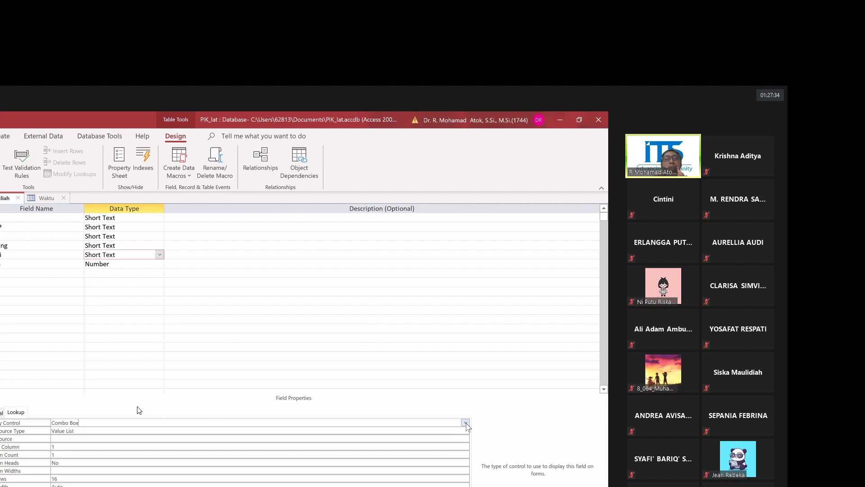
left_click(465, 424)
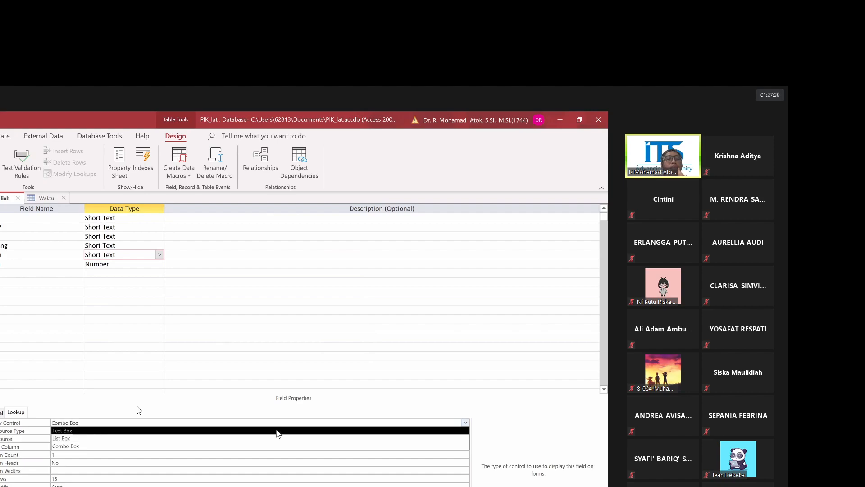
left_click(277, 430)
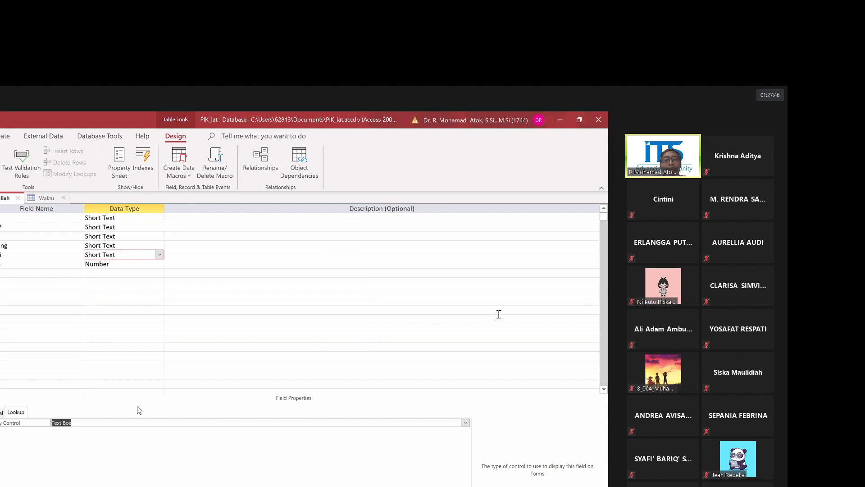
left_click(103, 423)
left_click(465, 422)
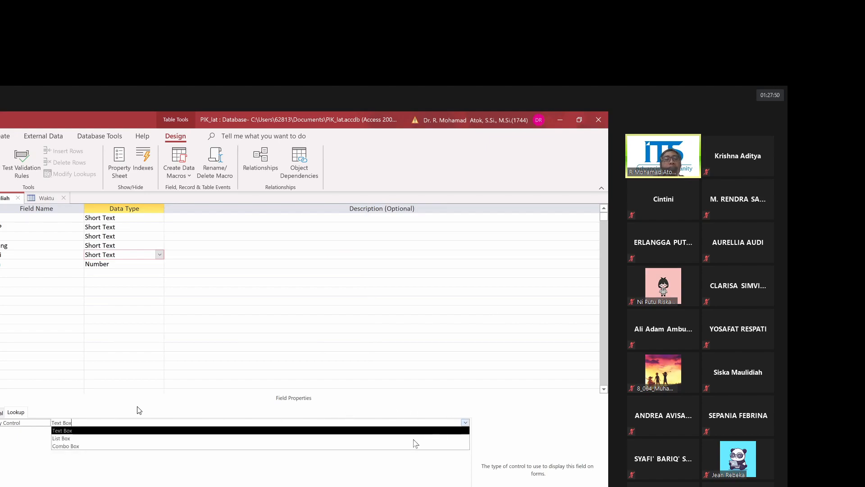
left_click(396, 438)
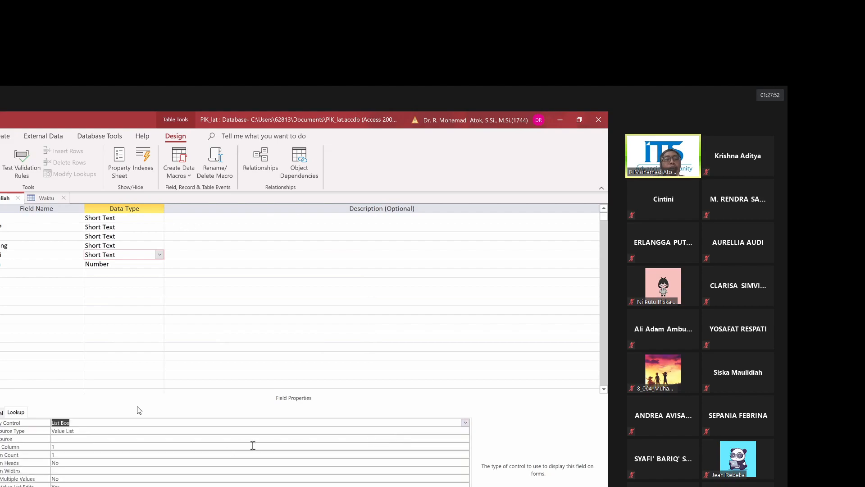
- Keep Value List as Hari's row source type and enter Senin;Selasa;Rabu;Kamis;Jumat as its row source
left_click(454, 431)
left_click(466, 431)
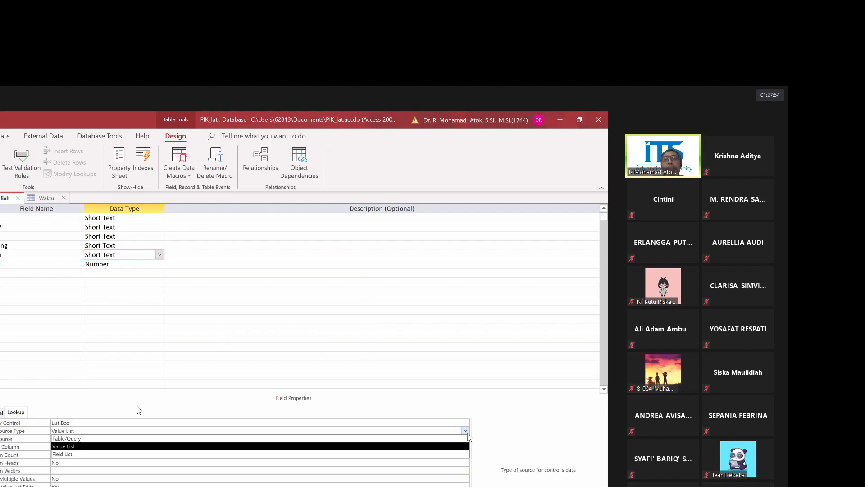
left_click(459, 445)
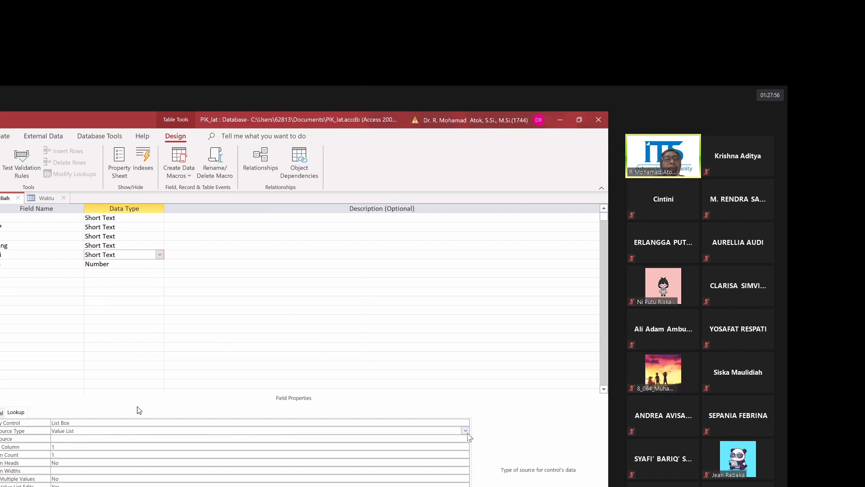
left_click(126, 439)
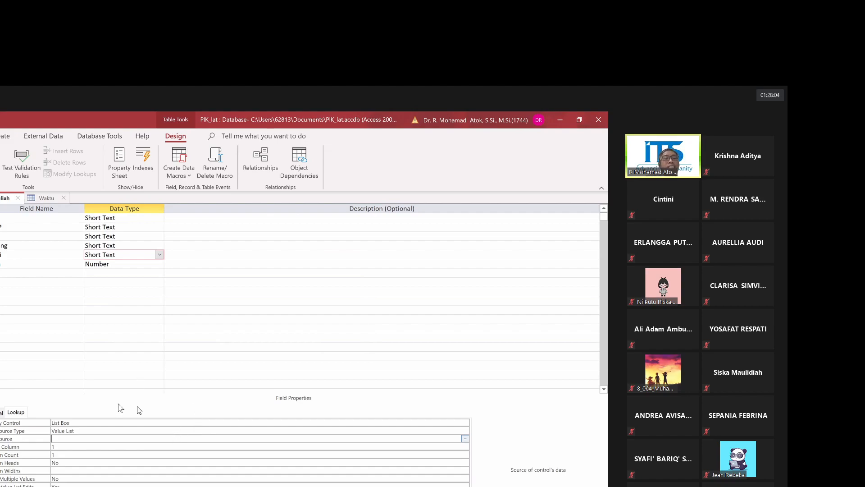
type("Senin;Selasa;Rabu;")
type("Kamis;Jumat")
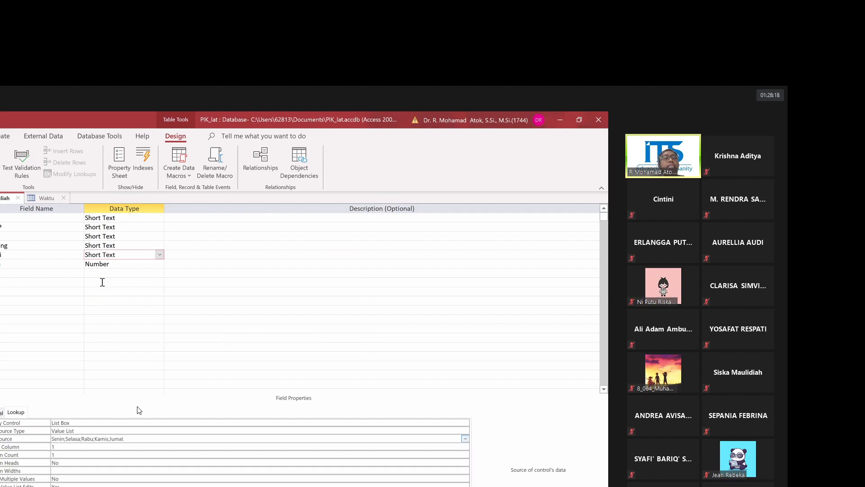
- Set the Jam field's display control to List Box and its row source type to Value List
left_click(120, 264)
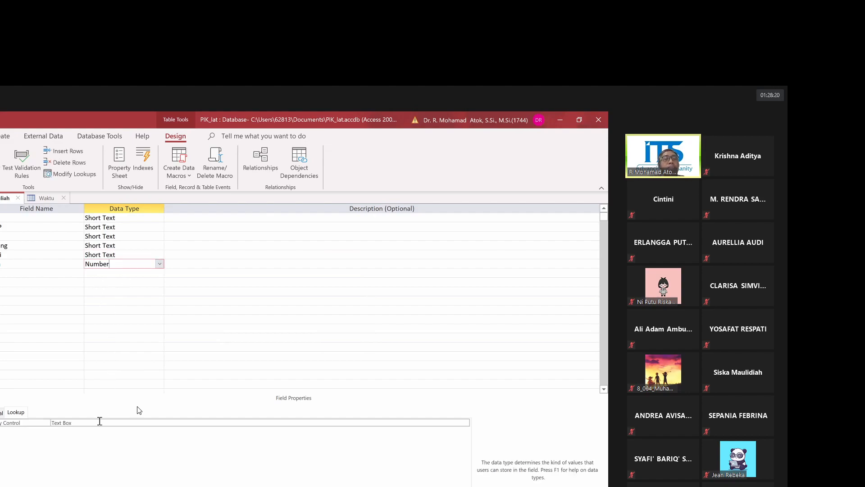
left_click(460, 422)
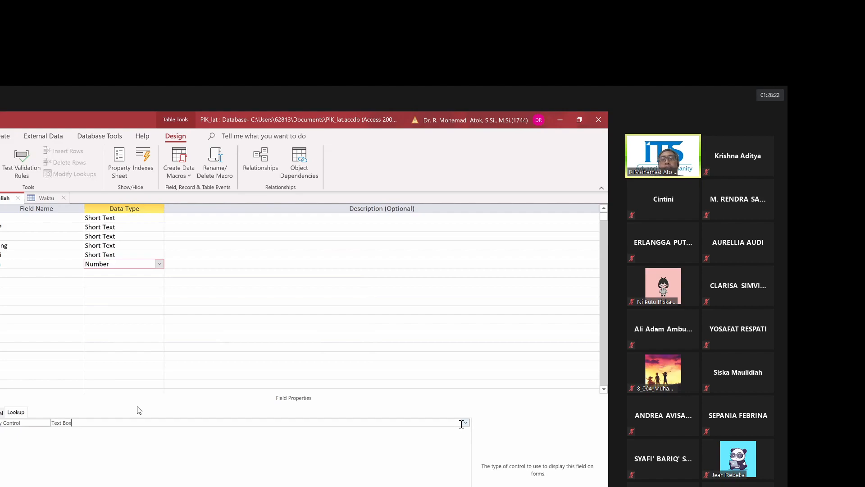
left_click(466, 423)
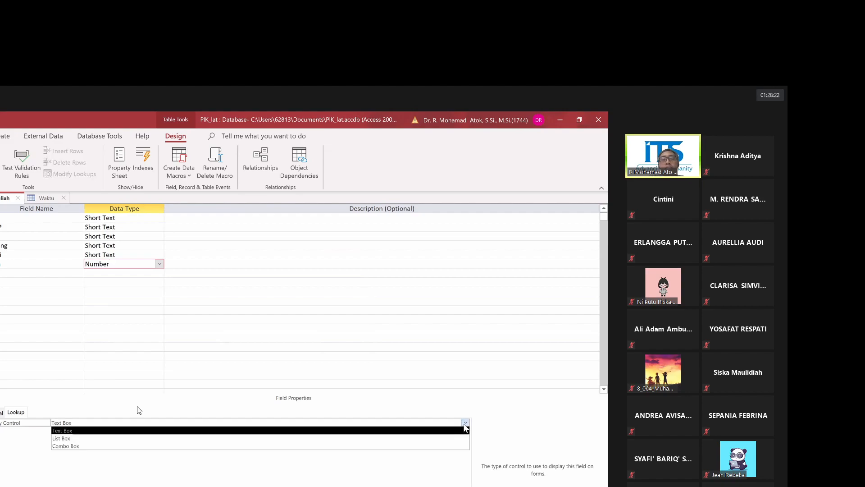
left_click(334, 439)
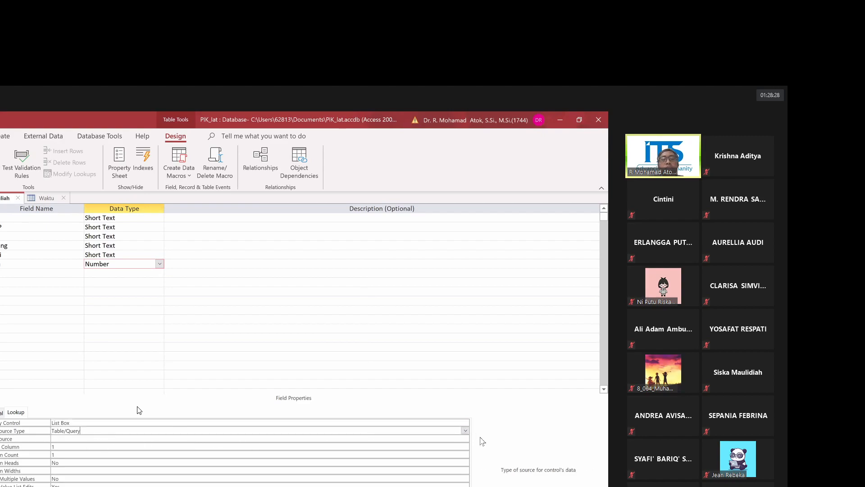
left_click(465, 430)
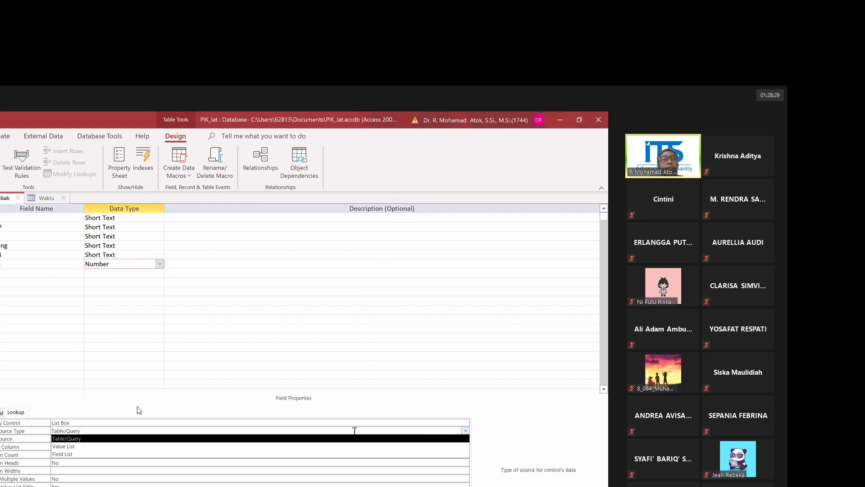
left_click(239, 449)
left_click(96, 446)
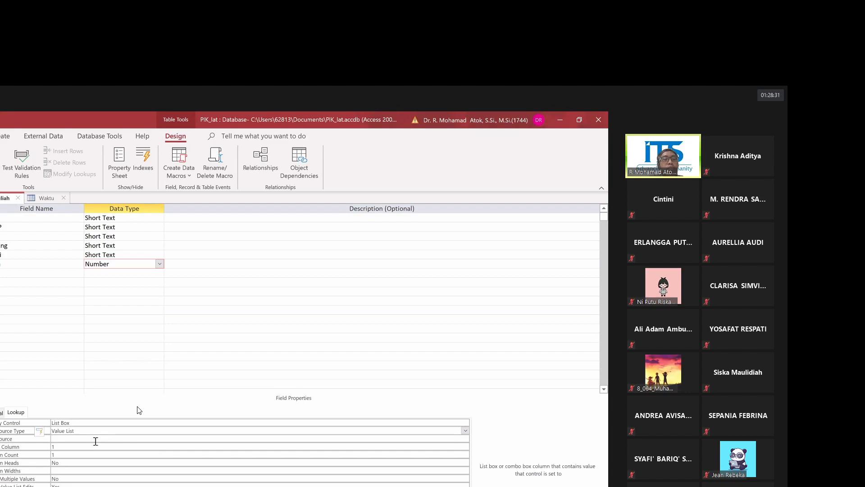
- Enter 1;2;3;4;5;6;7 as the Jam field's row source and show the table in Datasheet view
left_click(149, 439)
type("1;2;3;4;5;6;7")
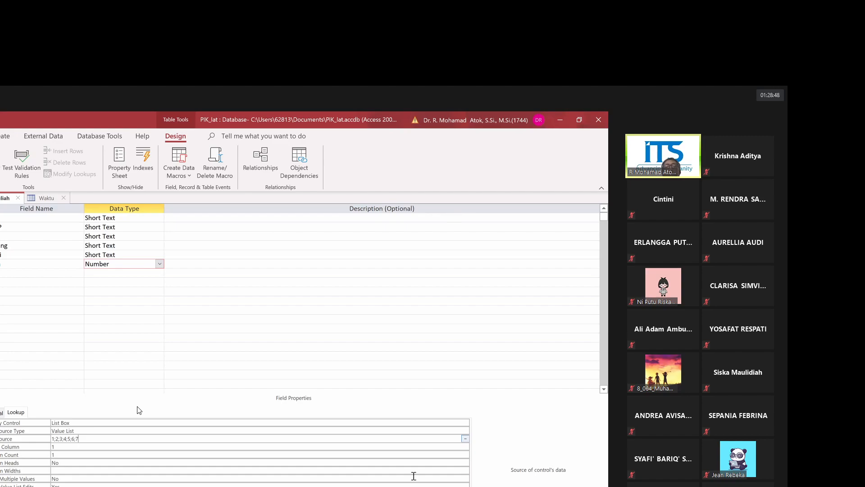
key("Return")
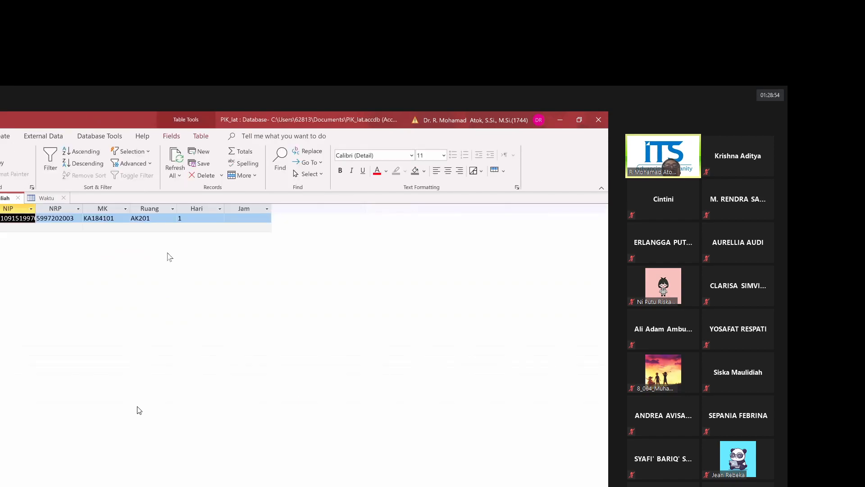
- Choose Senin as the first record's Hari value
left_click(191, 216)
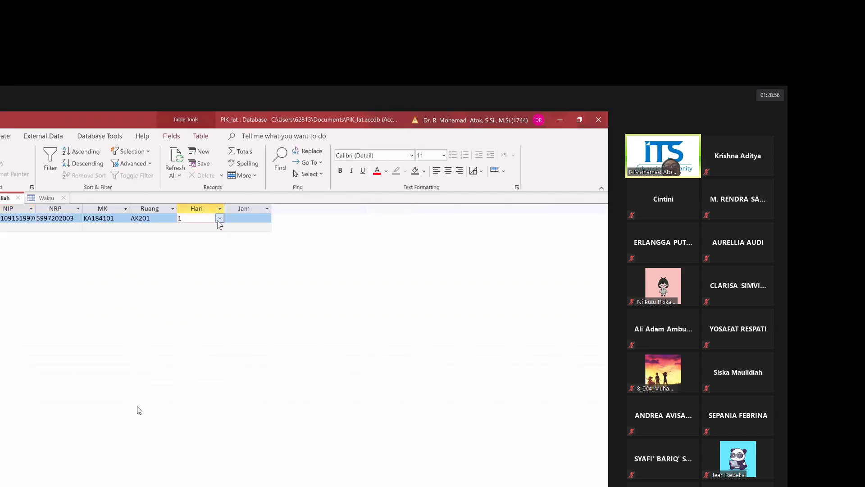
left_click(219, 218)
left_click(212, 231)
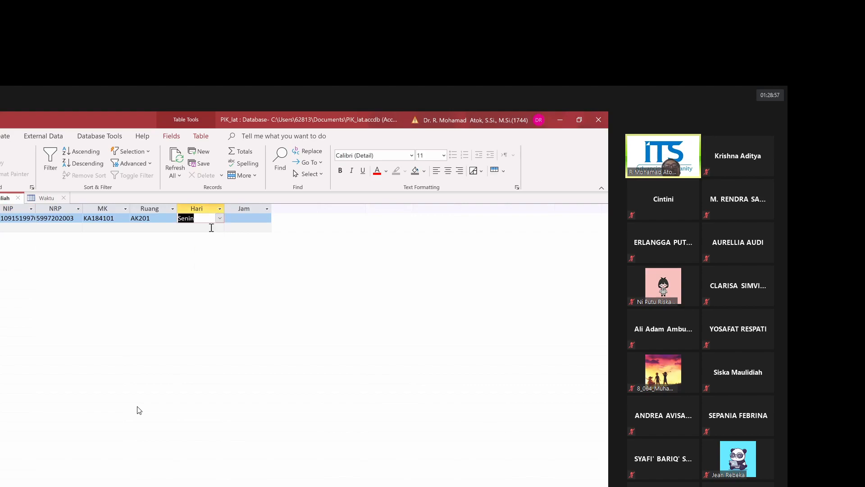
- Sort the Jam column from smallest to largest
left_click(267, 211)
left_click(267, 210)
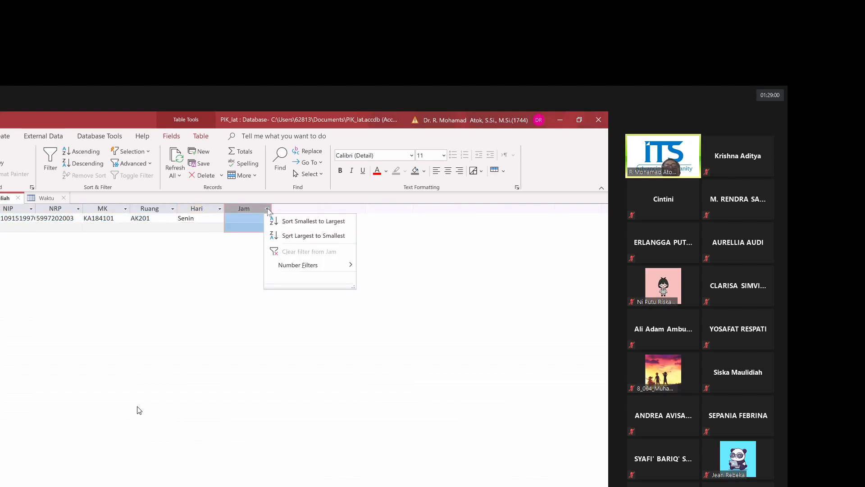
left_click(269, 212)
left_click(268, 210)
left_click(288, 222)
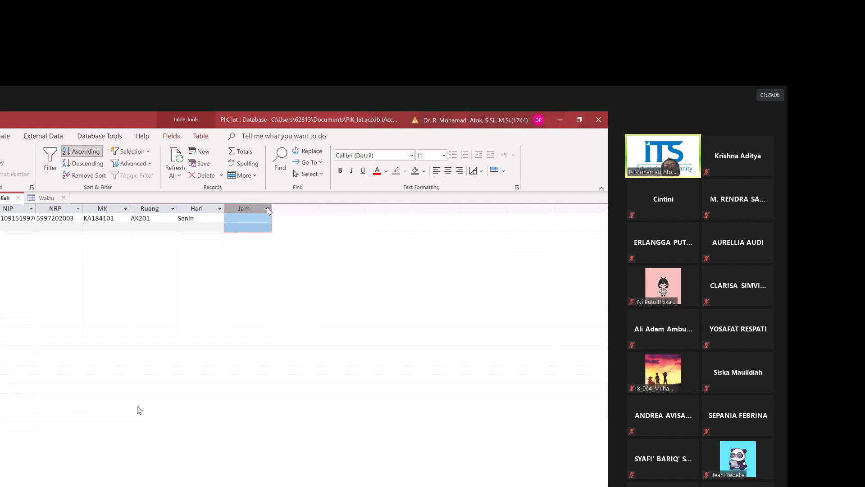
- Look at the Jam column's sort and filter choices again, and return to the Jam field's row source in Design view
left_click(267, 209)
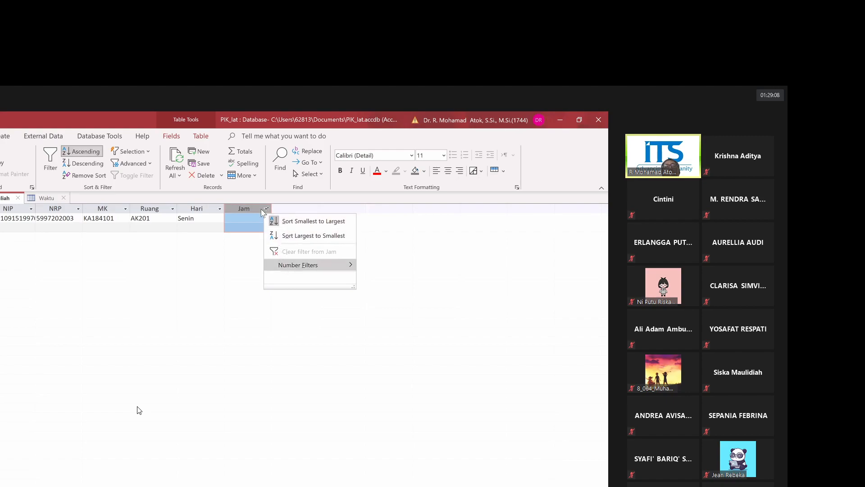
left_click(266, 208)
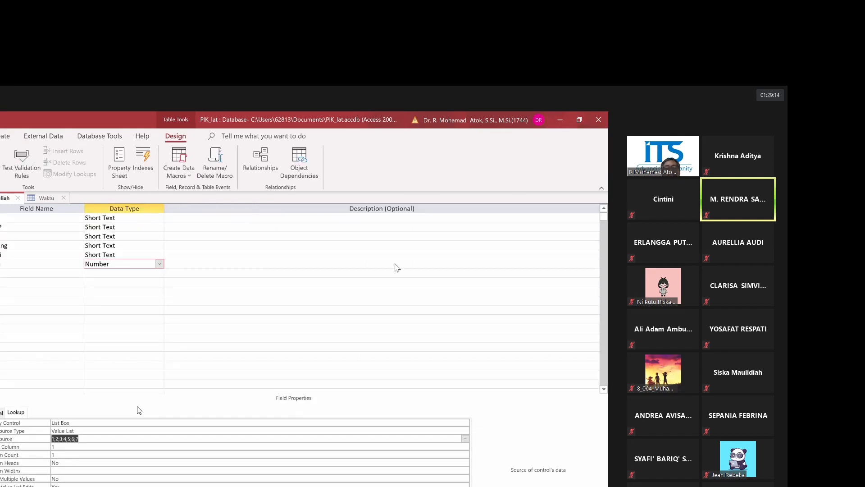
left_click(89, 440)
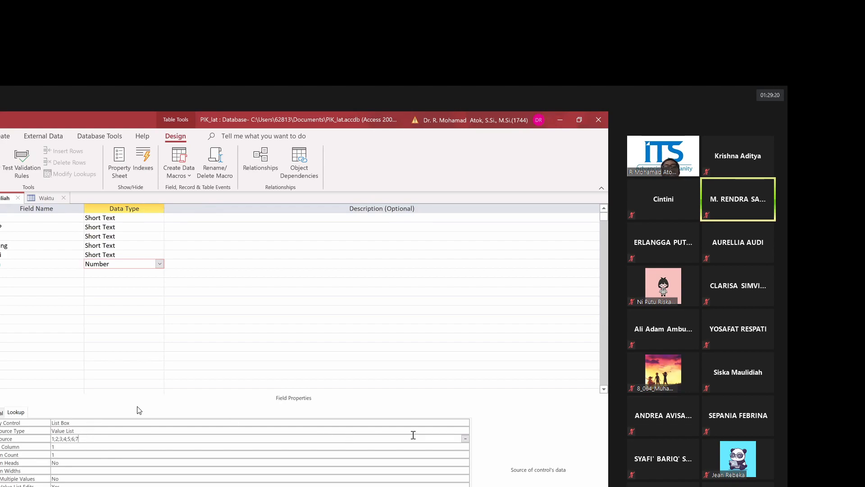
- Look at the display control choices for the Jam field's lookup
left_click(466, 422)
left_click(465, 423)
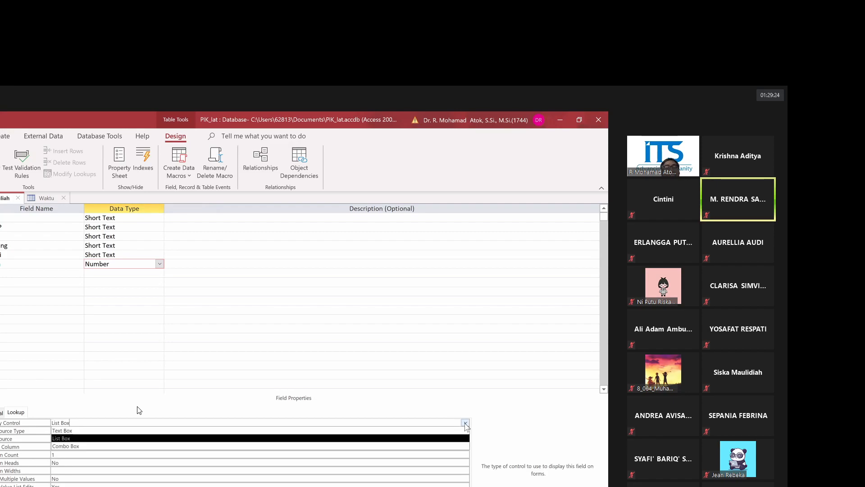
left_click(465, 424)
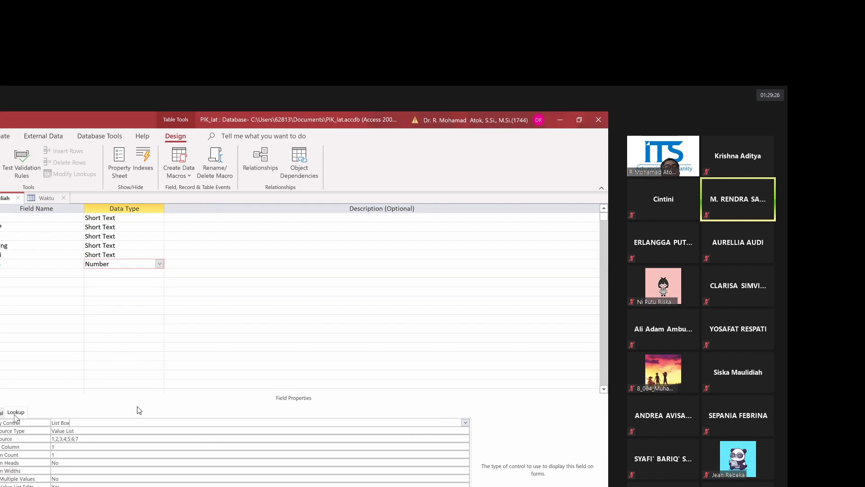
- Clear the Jam field's row source and look at its row source type choices
left_click(42, 438)
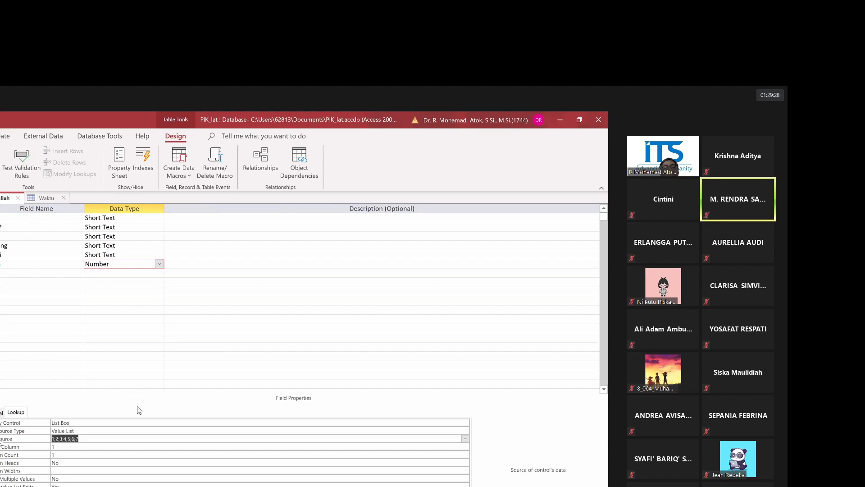
key("Delete")
left_click(123, 431)
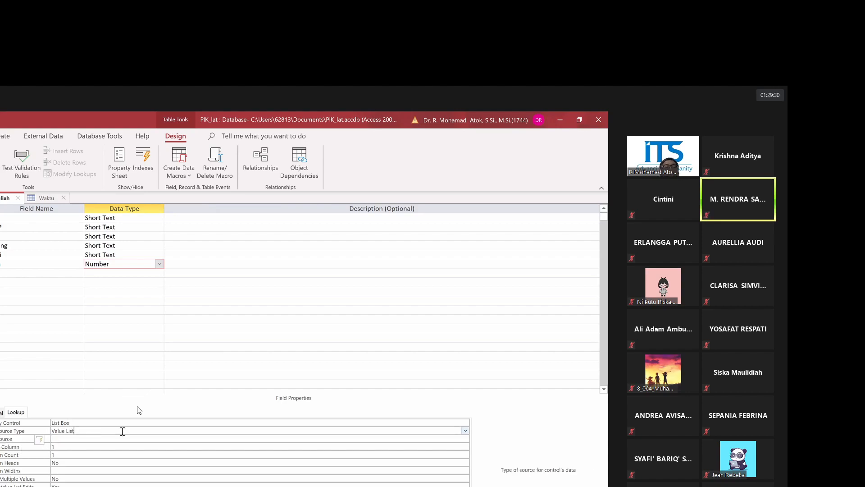
left_click(465, 430)
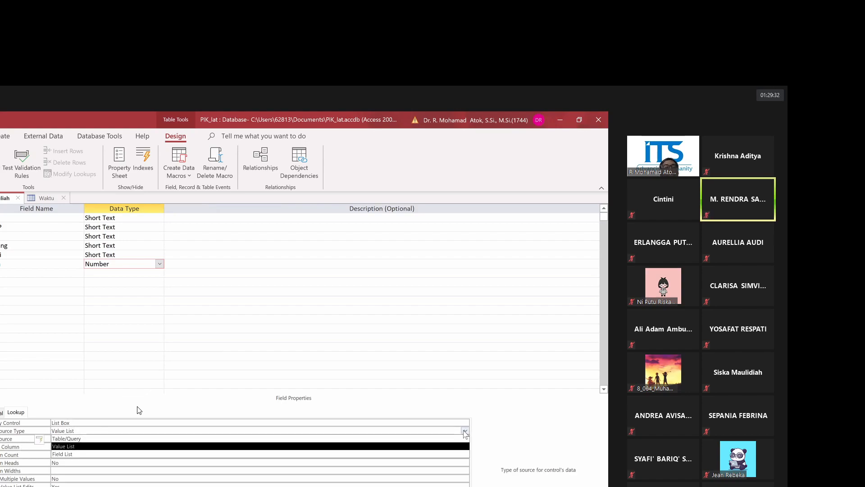
left_click(15, 414)
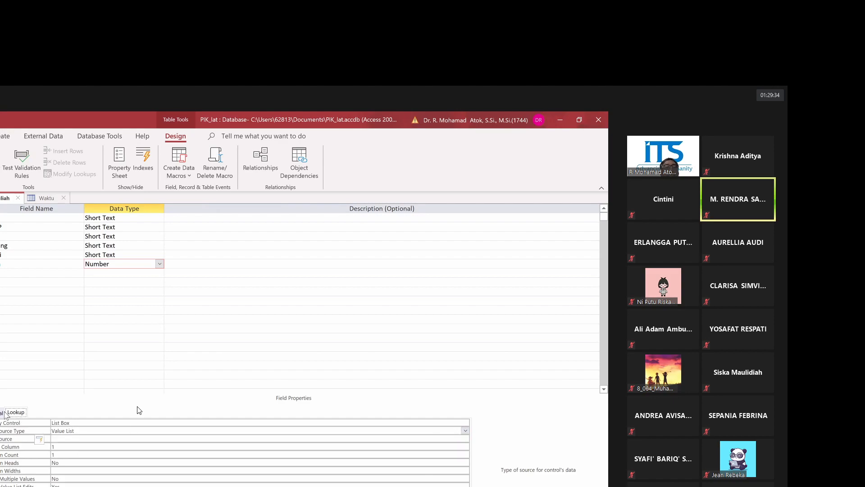
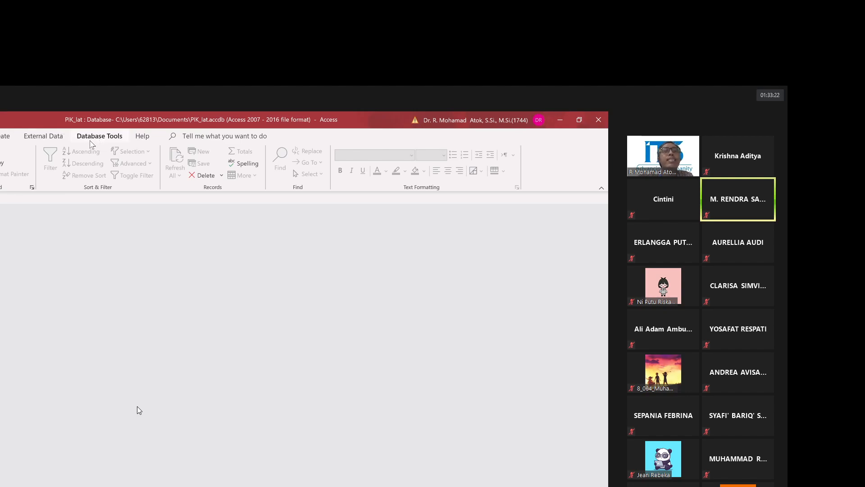
- Create an automatic form from the Kuliah table and close it without saving
left_click(43, 136)
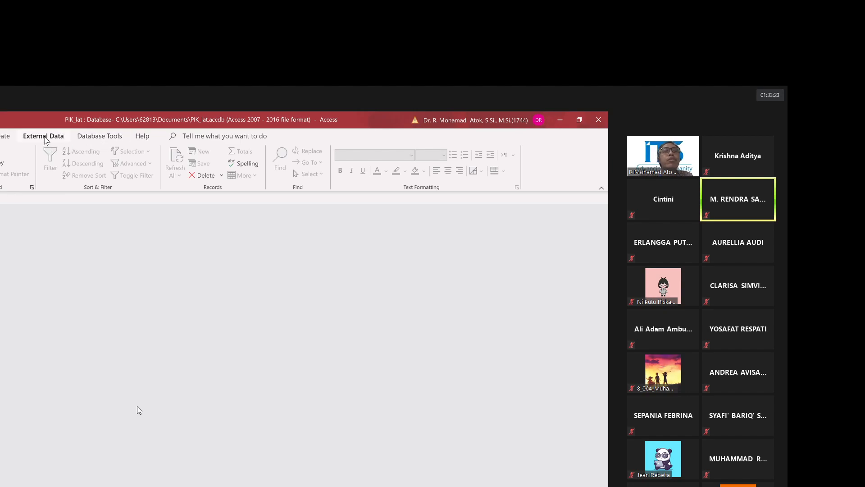
left_click(5, 135)
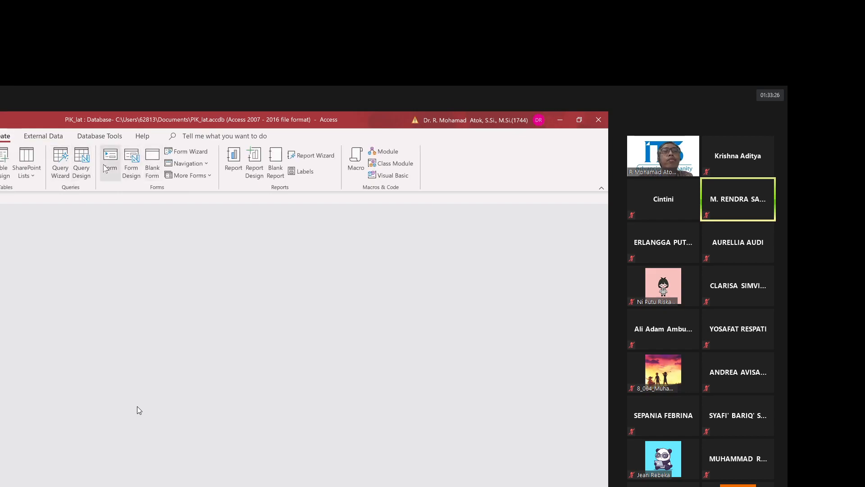
left_click(108, 164)
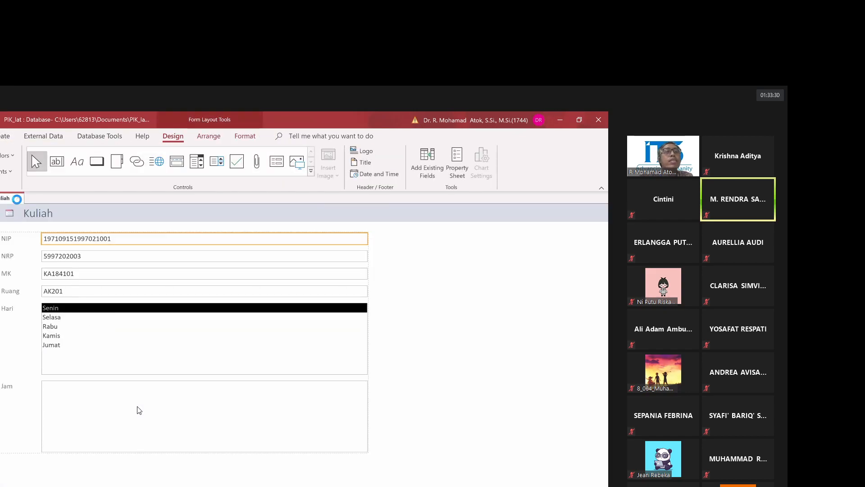
key("ctrl+w")
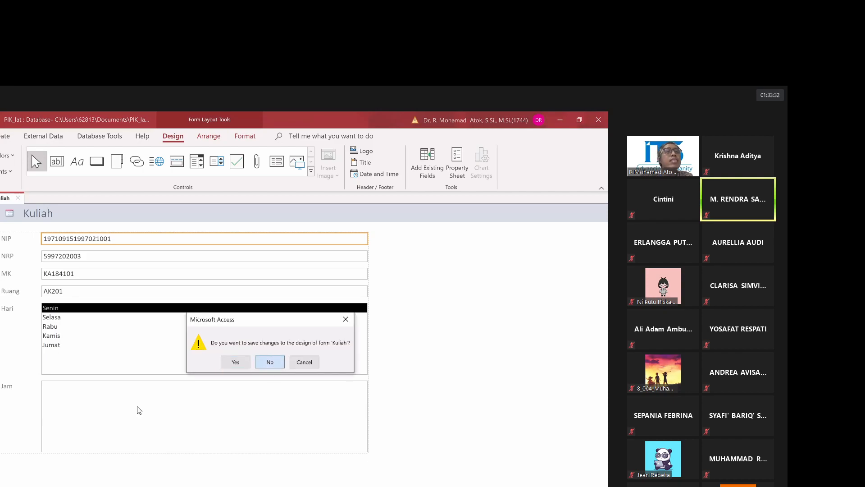
left_click(270, 361)
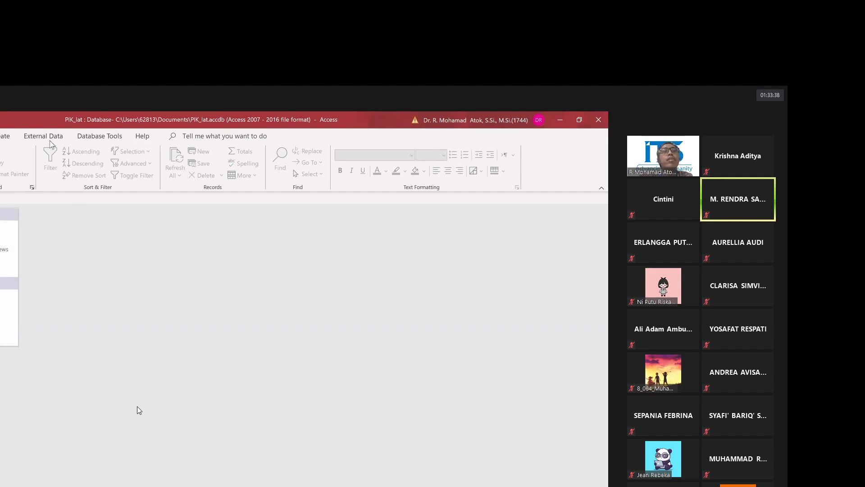
- Start a new empty form in Design view and close it
left_click(2, 136)
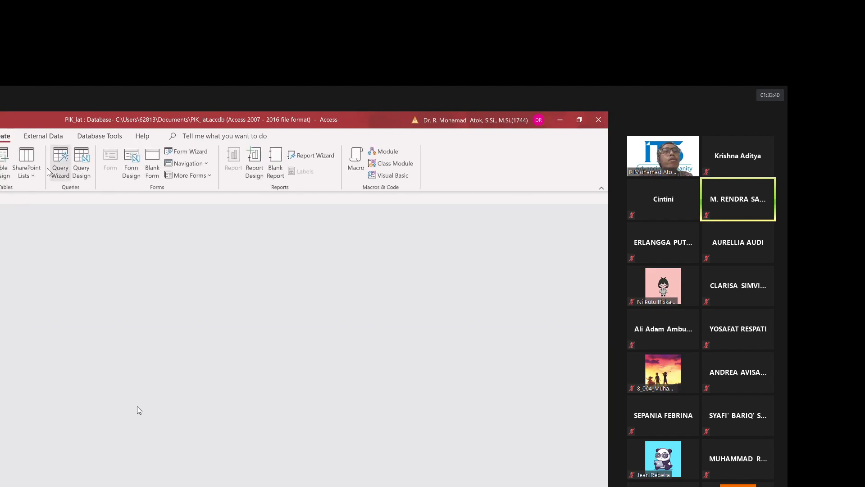
left_click(132, 167)
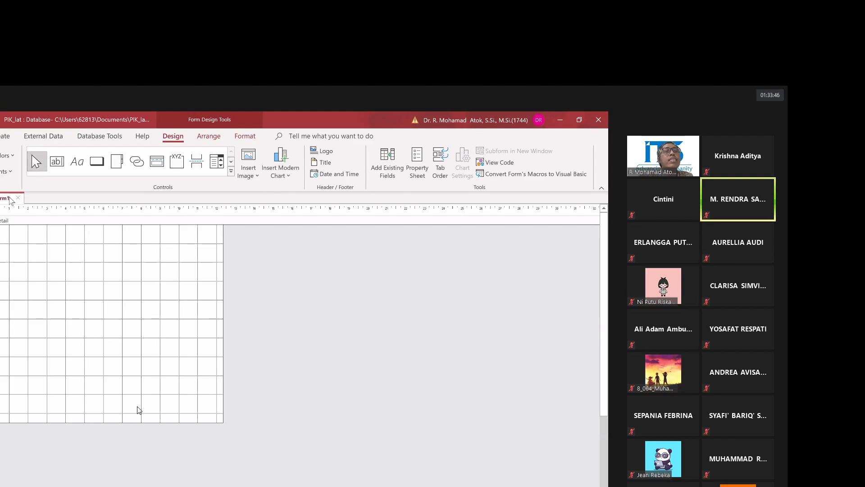
left_click(17, 198)
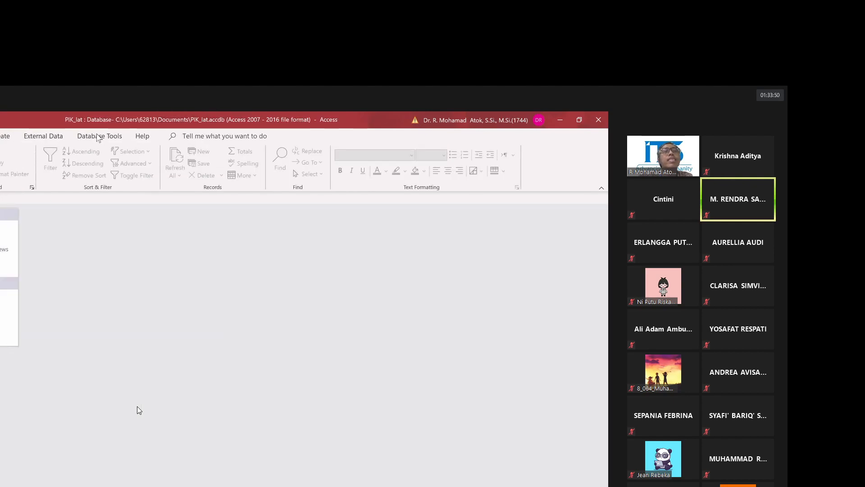
- Start the Form Wizard and add the NIP and Nama fields from the Dosen table
left_click(7, 136)
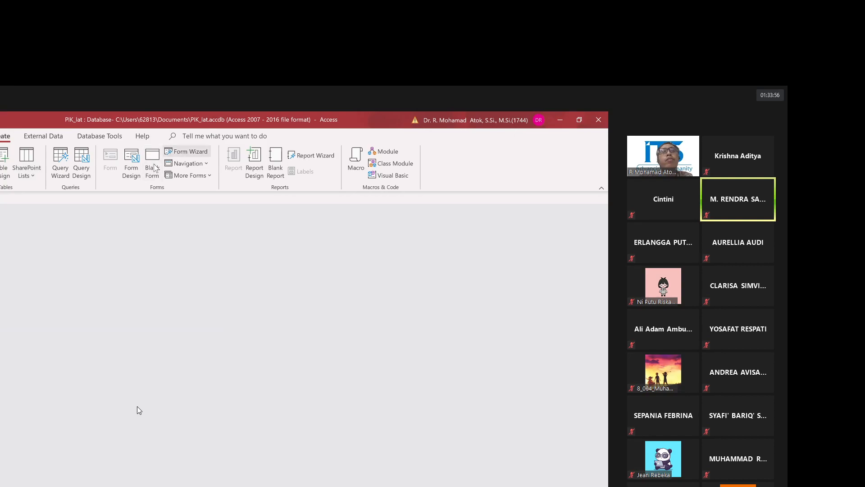
left_click(187, 152)
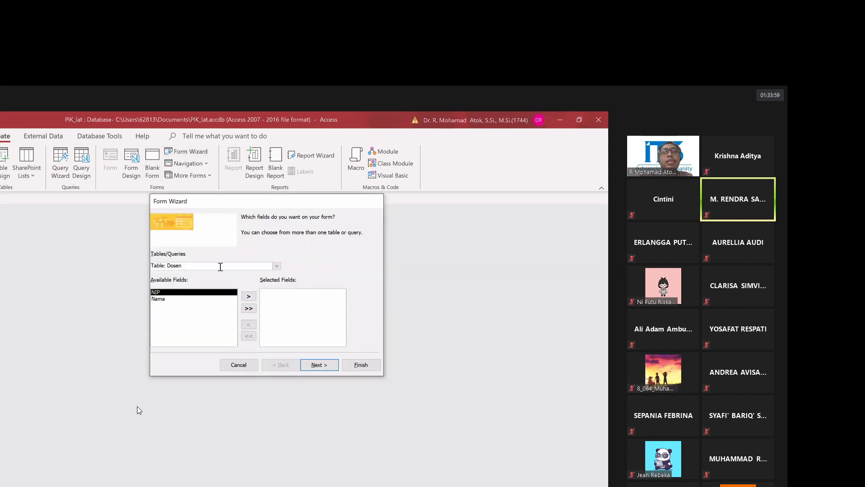
left_click(276, 266)
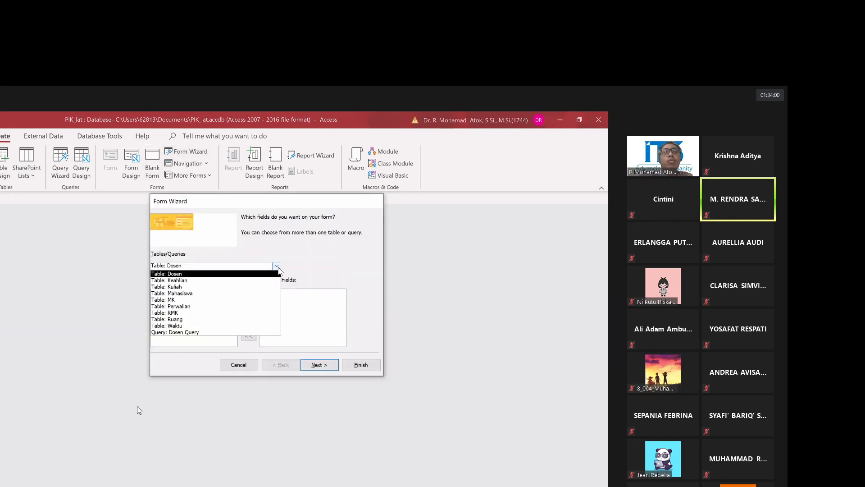
left_click(227, 341)
left_click(248, 296)
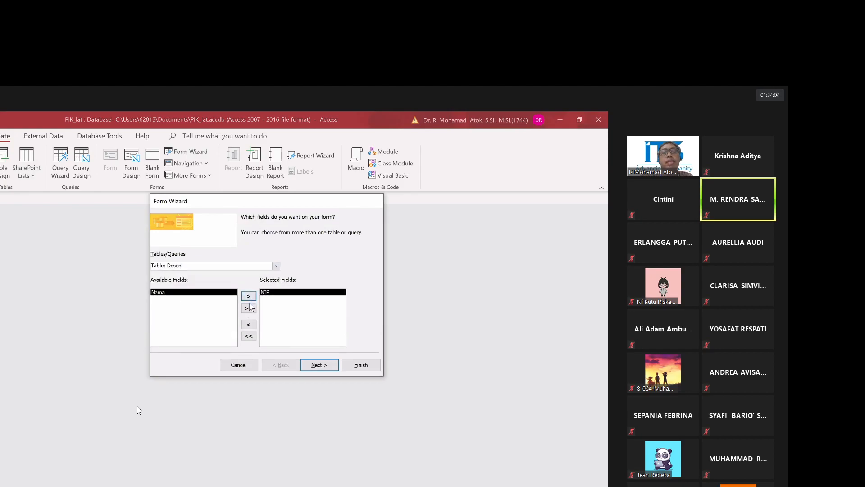
left_click(248, 296)
- Add the Nama field from Dosen Query to the form's fields and finish the form
left_click(276, 266)
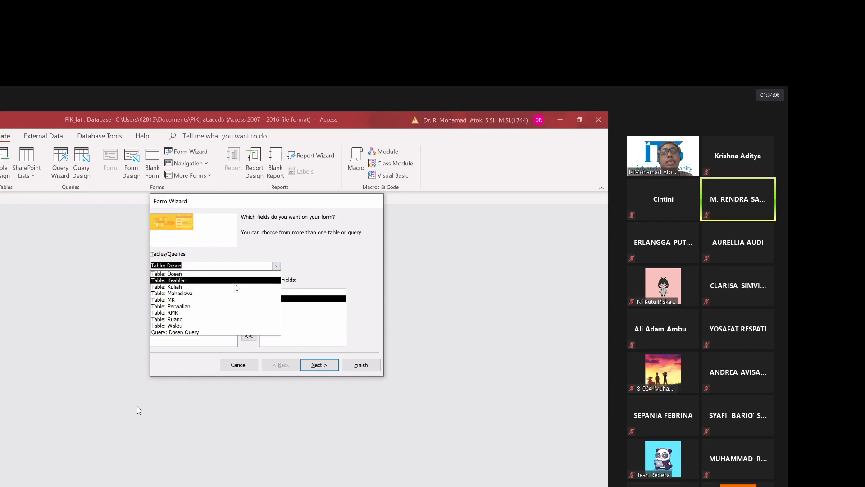
left_click(193, 333)
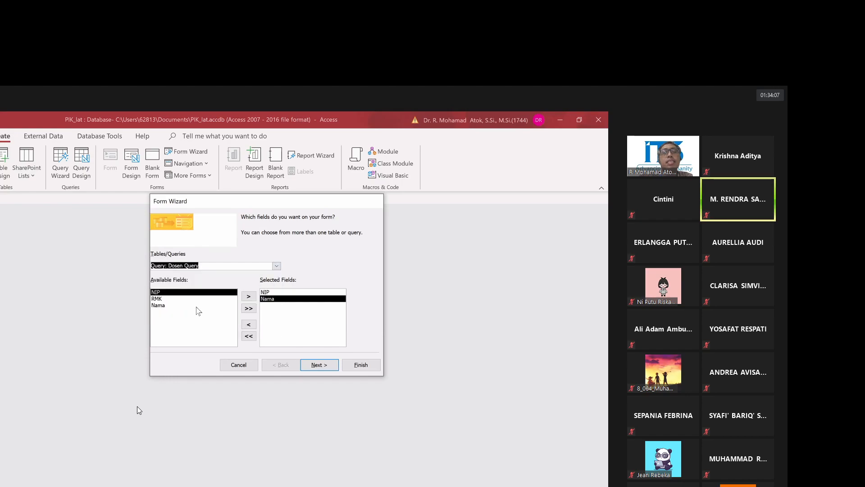
left_click(164, 306)
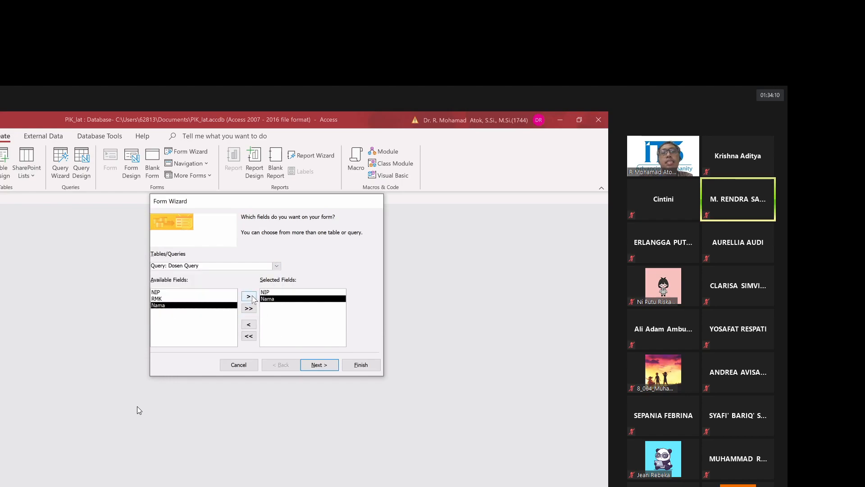
left_click(248, 296)
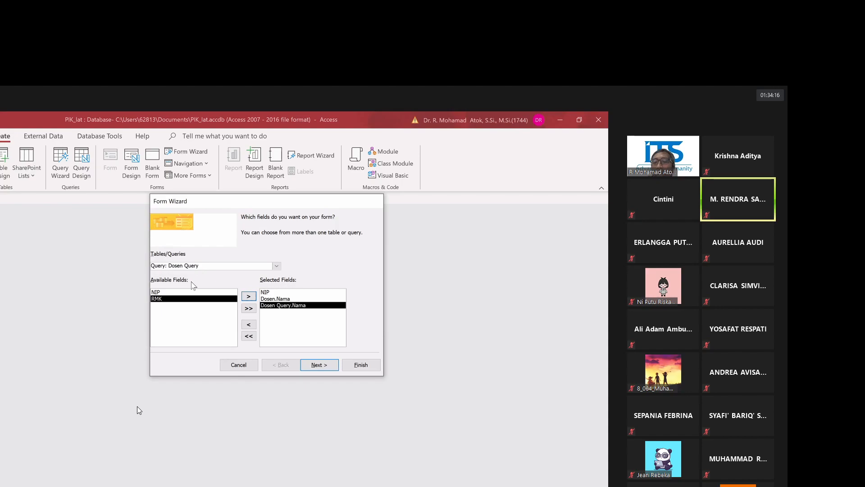
left_click(354, 365)
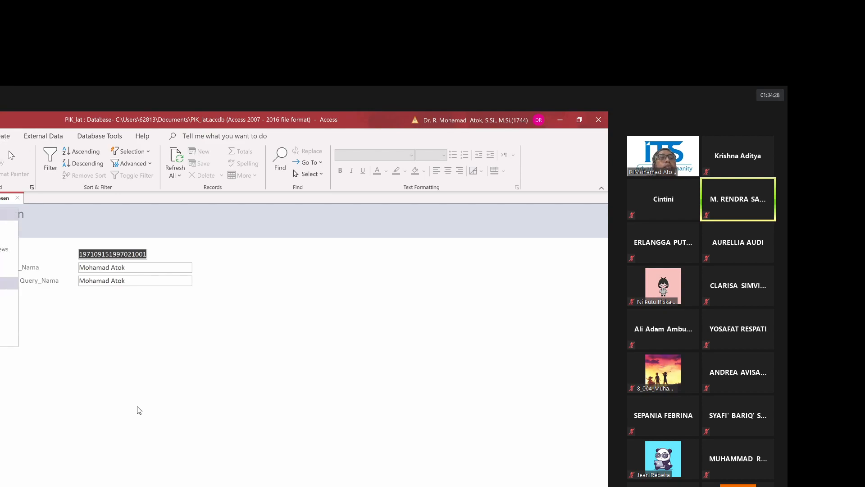
- Start the Report Wizard and add the RMK and MK fields from the RMK table
left_click(6, 135)
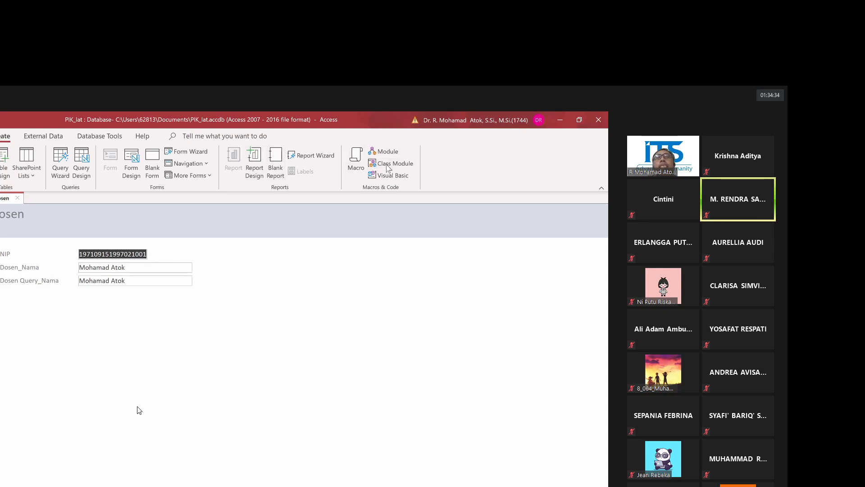
mouse_move(322, 161)
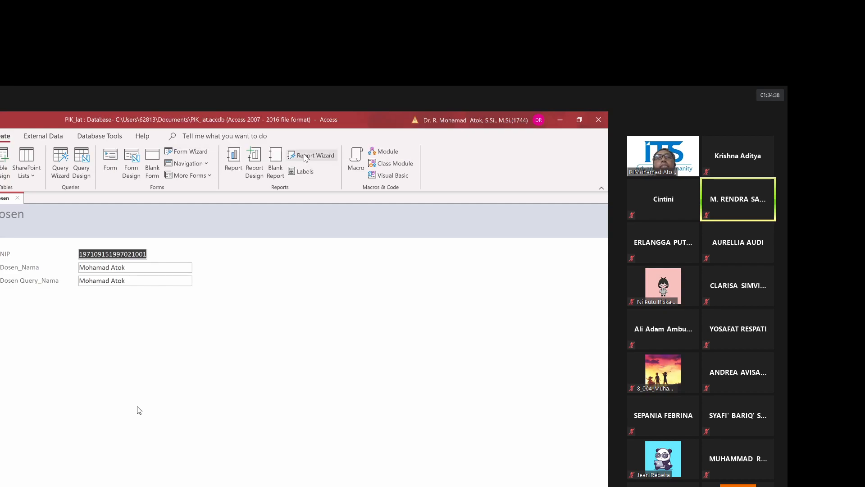
left_click(318, 155)
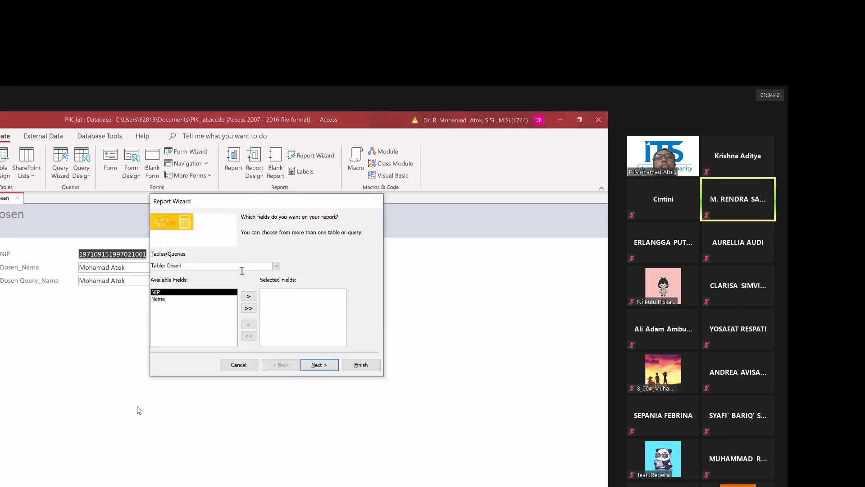
left_click(207, 265)
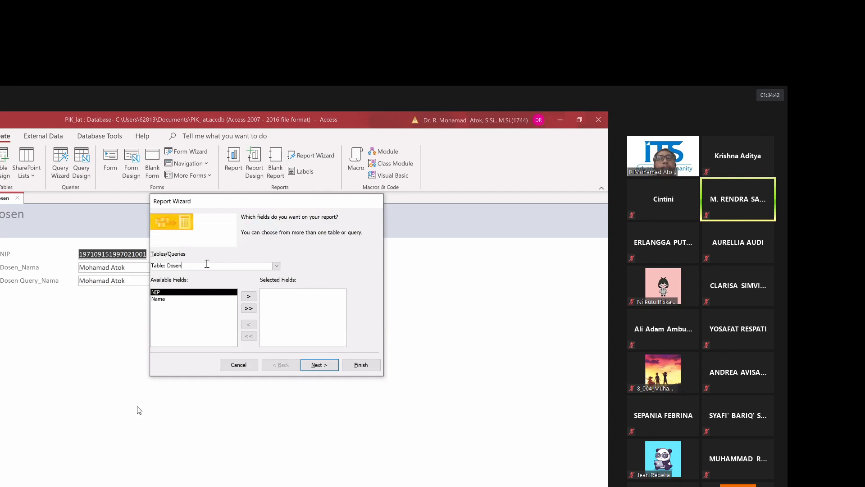
left_click(276, 266)
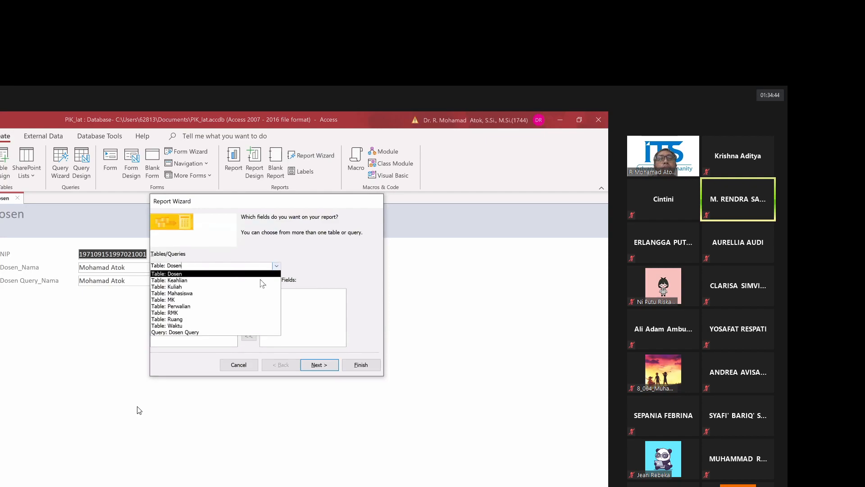
left_click(227, 313)
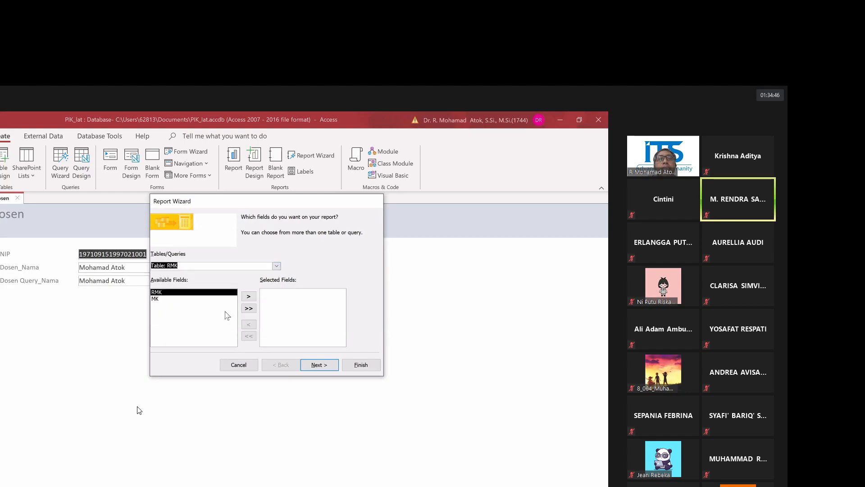
left_click(250, 298)
left_click(250, 297)
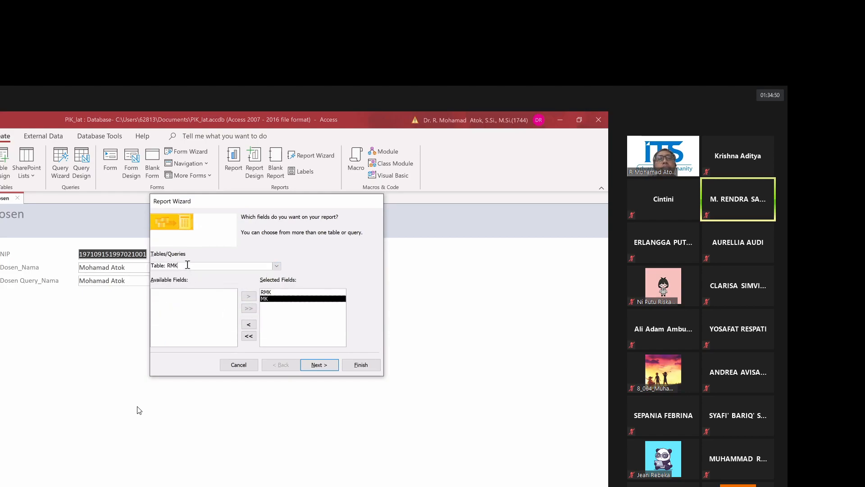
- Add the Kode field from the MK table to the report's fields and try to finish the report
left_click(275, 266)
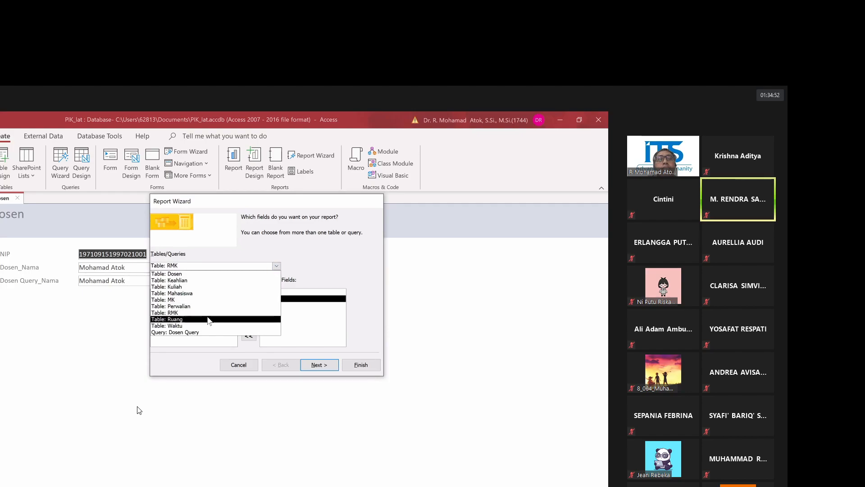
left_click(193, 300)
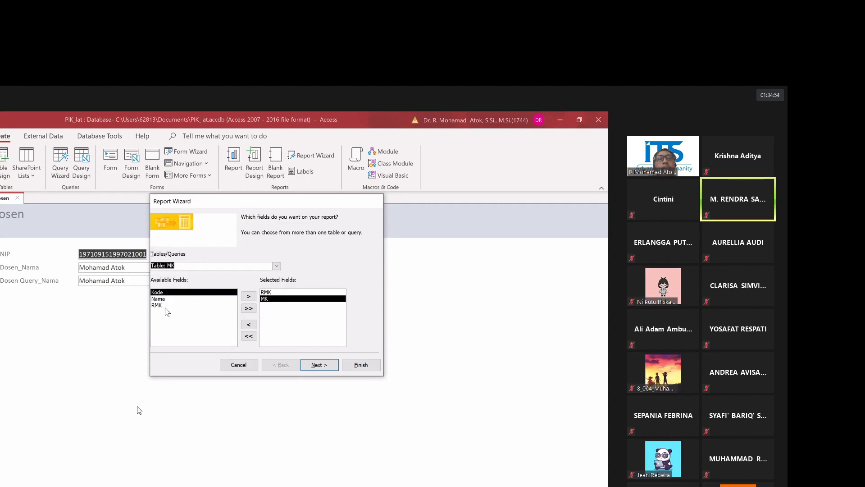
left_click(248, 296)
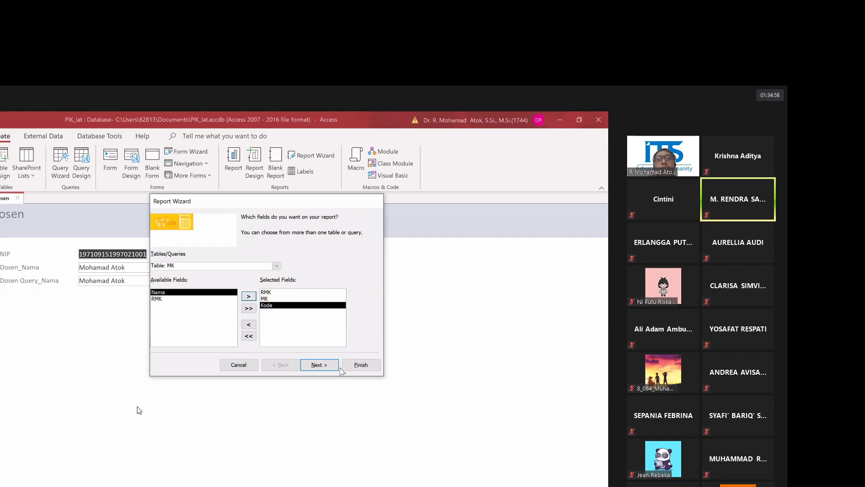
left_click(360, 364)
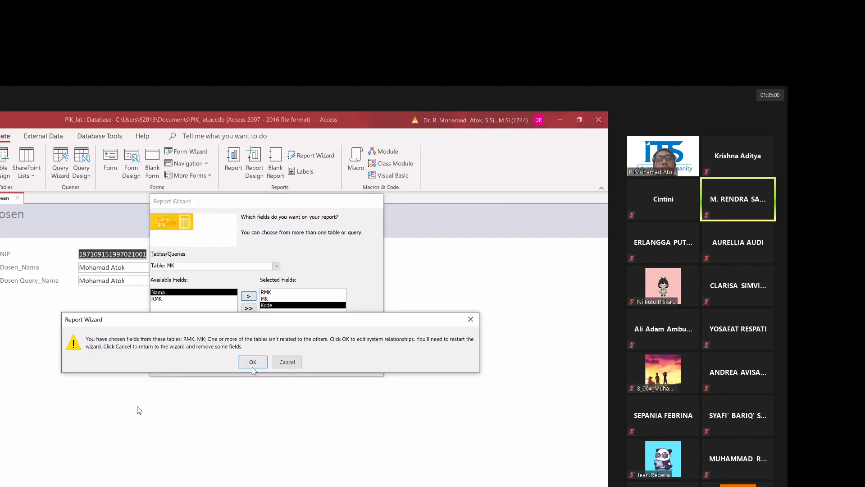
- Accept the prompt to edit table relationships, then close the Relationships window and the Dosen form
left_click(253, 362)
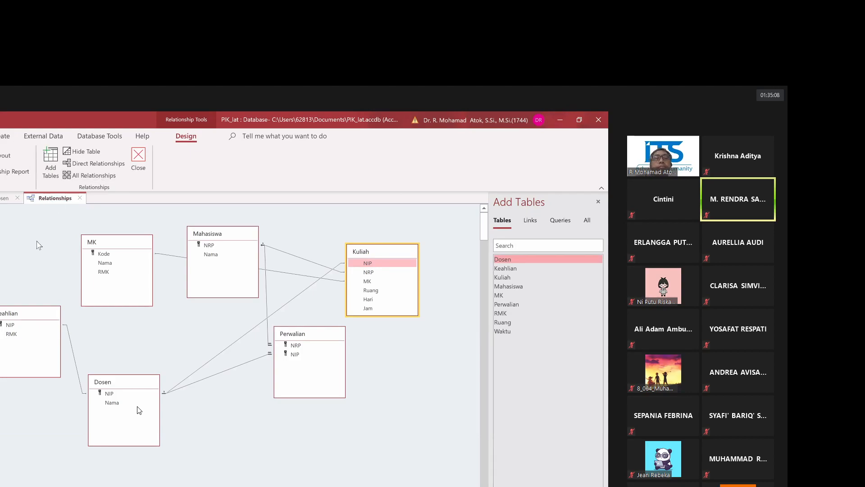
left_click(79, 198)
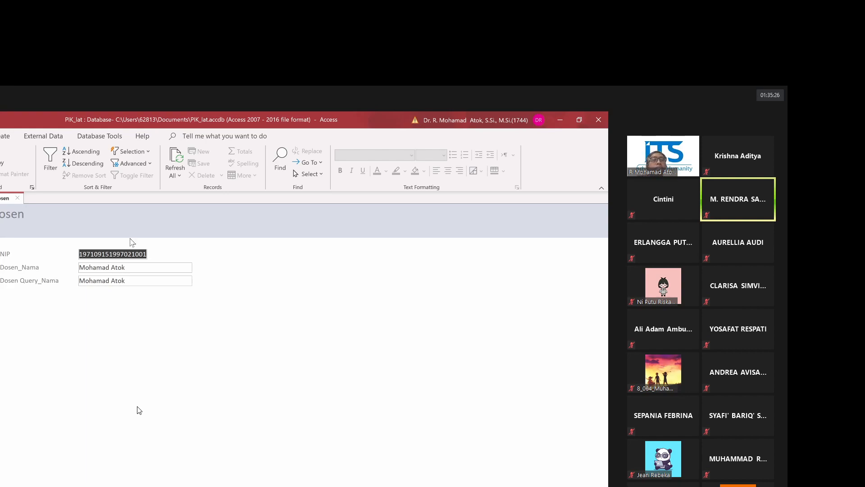
left_click(16, 201)
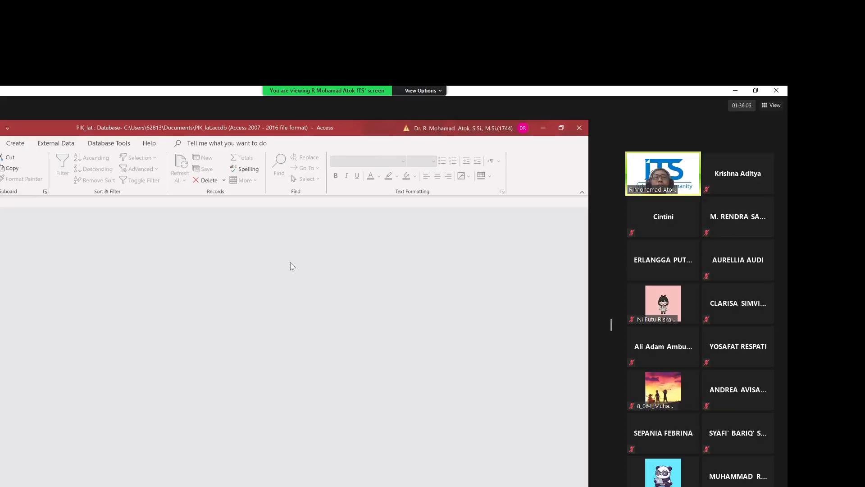
- Switch to OBS, reposition the capture source so the whole screen fills the canvas, and minimize OBS
key("alt+Tab")
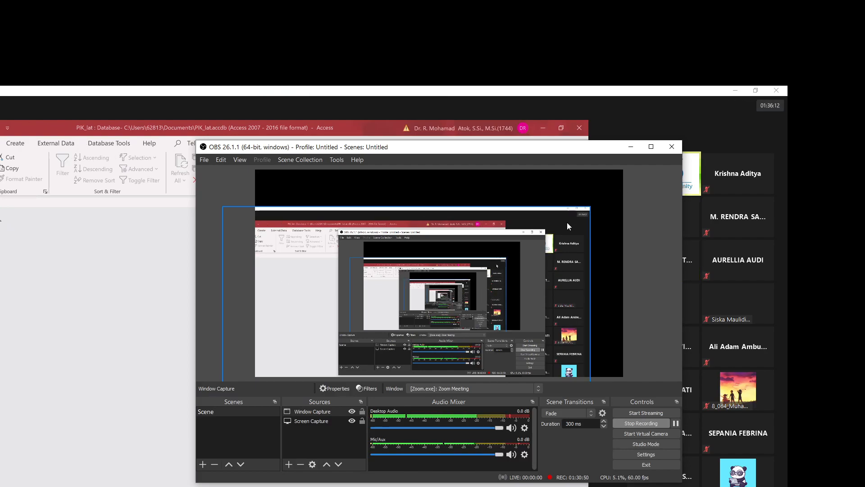
left_click_drag(567, 224, 599, 190)
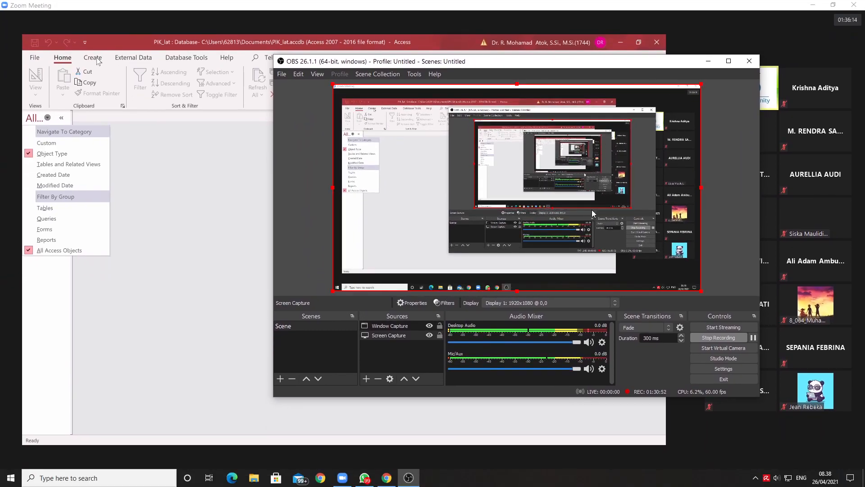
left_click(709, 62)
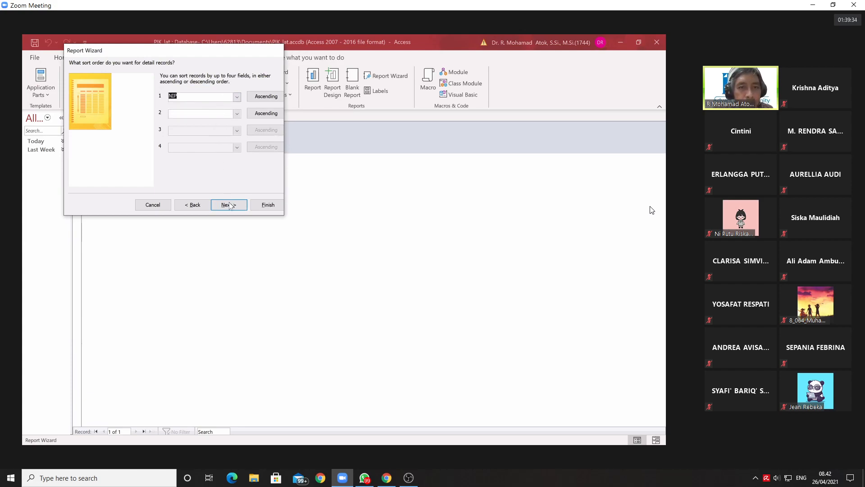
- Keep NIP as the report's ascending sort field and set the layout to Outline
left_click(231, 206)
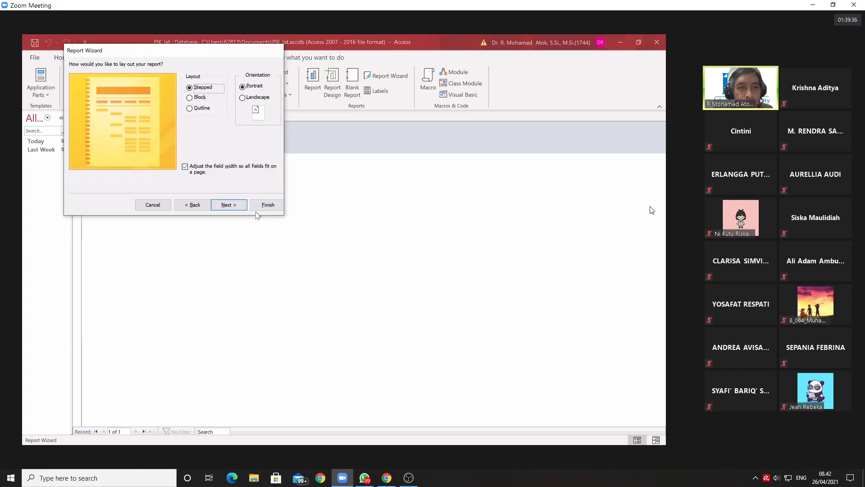
left_click(192, 99)
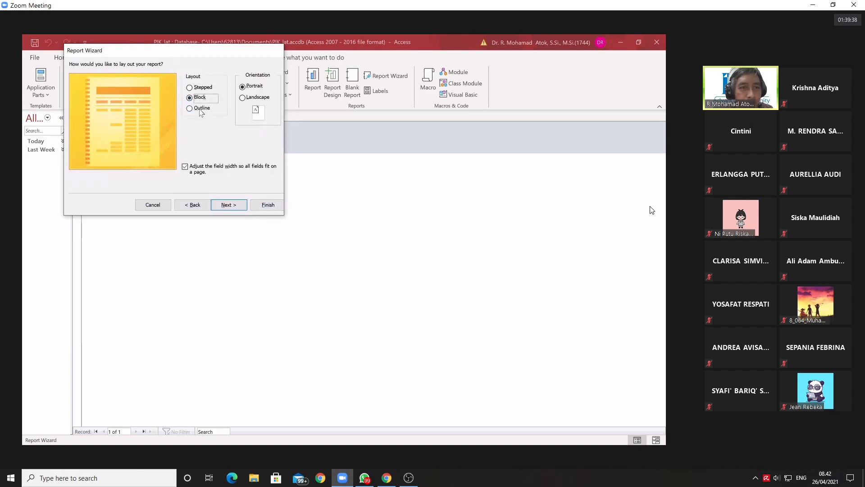
left_click(201, 110)
left_click(200, 98)
left_click(204, 109)
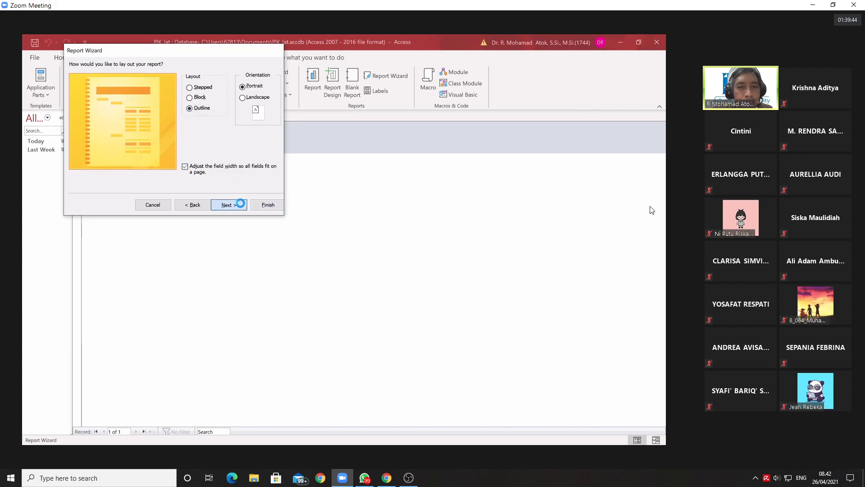
- Finish the report with the title Keahlian, preview it, and close it
left_click(228, 205)
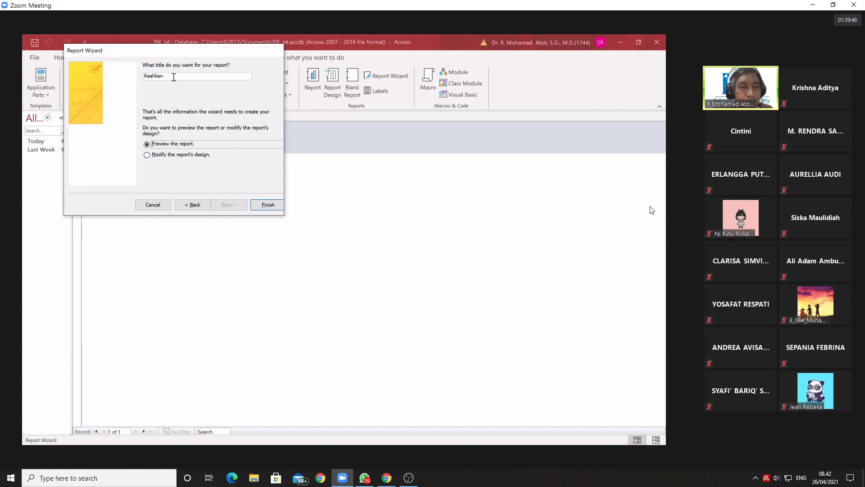
left_click_drag(174, 77, 162, 92)
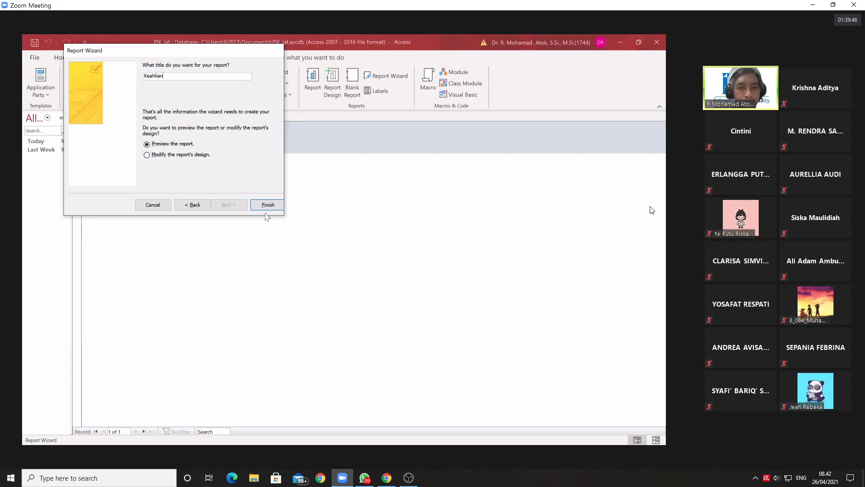
left_click(268, 206)
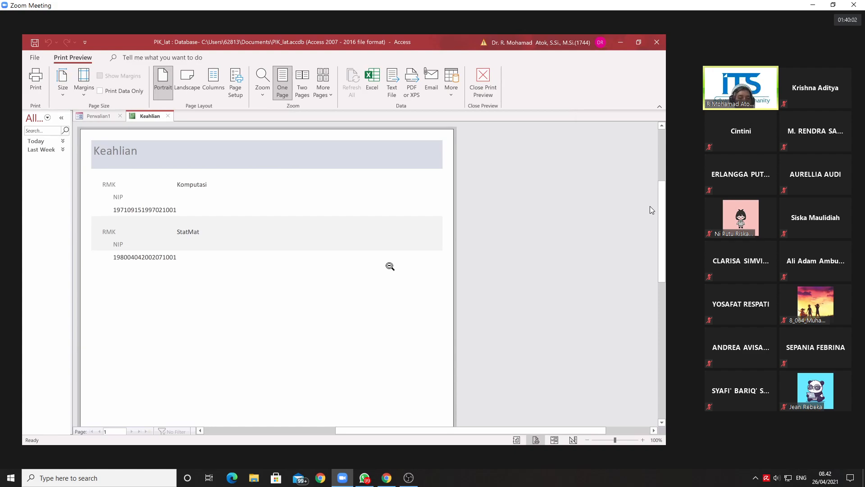
left_click(167, 116)
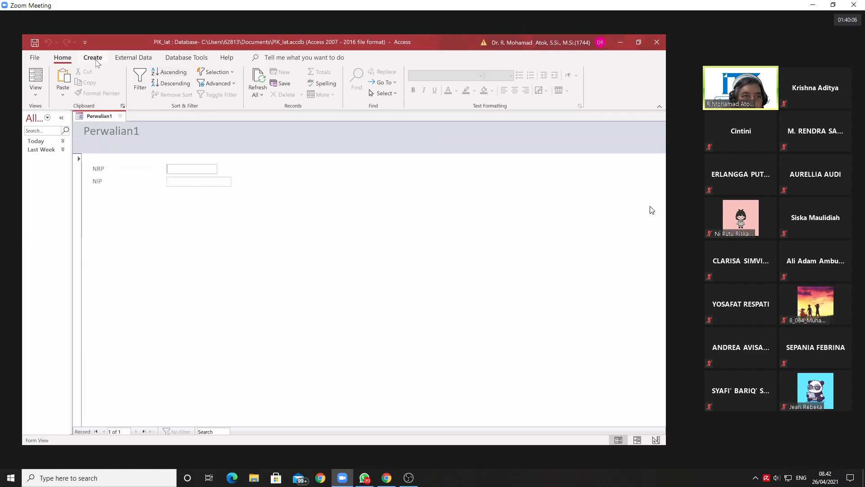
- Start the Report Wizard and add the RMK and NIP fields from the Keahlian table
left_click(93, 57)
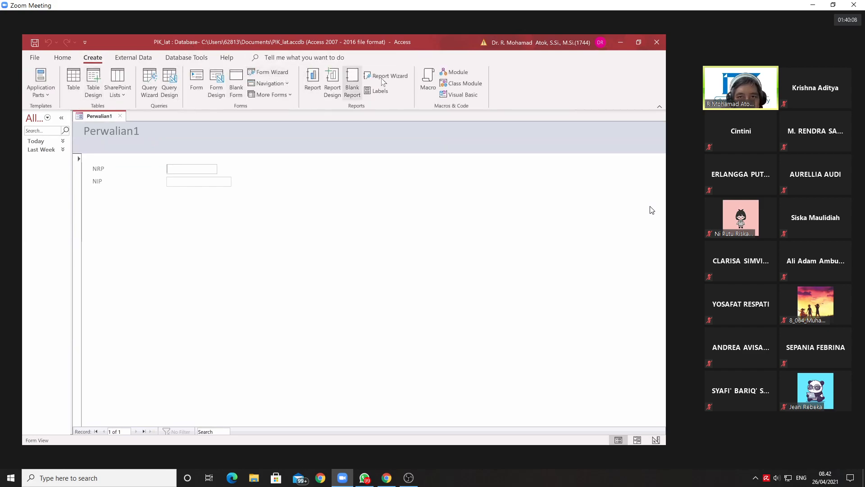
left_click(386, 75)
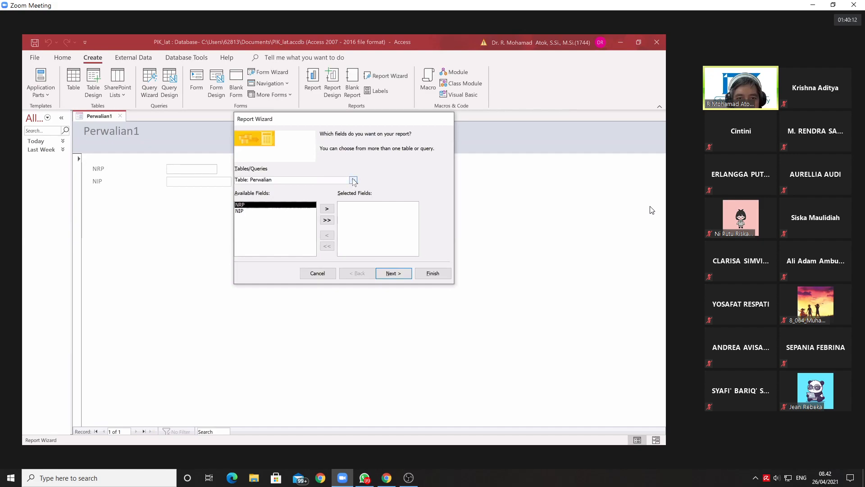
left_click(353, 180)
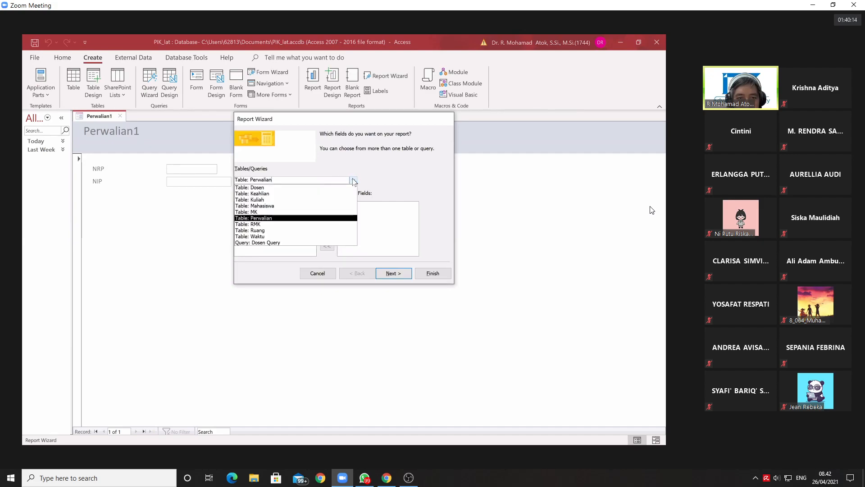
left_click(310, 195)
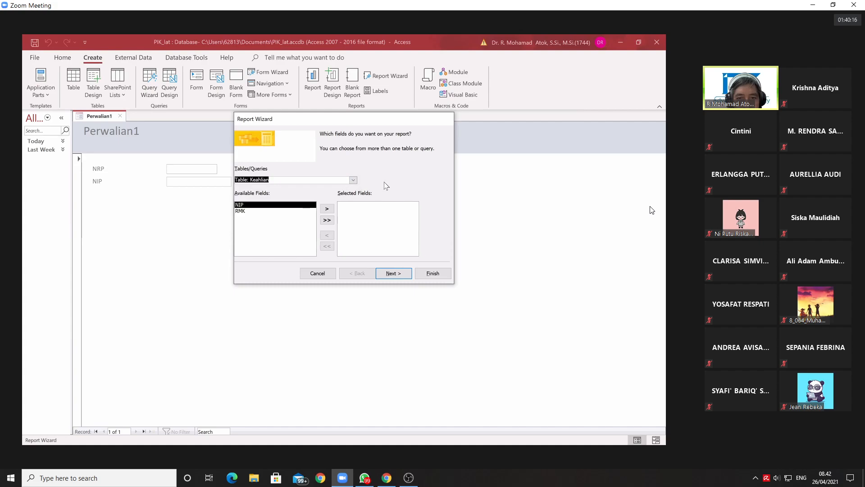
left_click(275, 212)
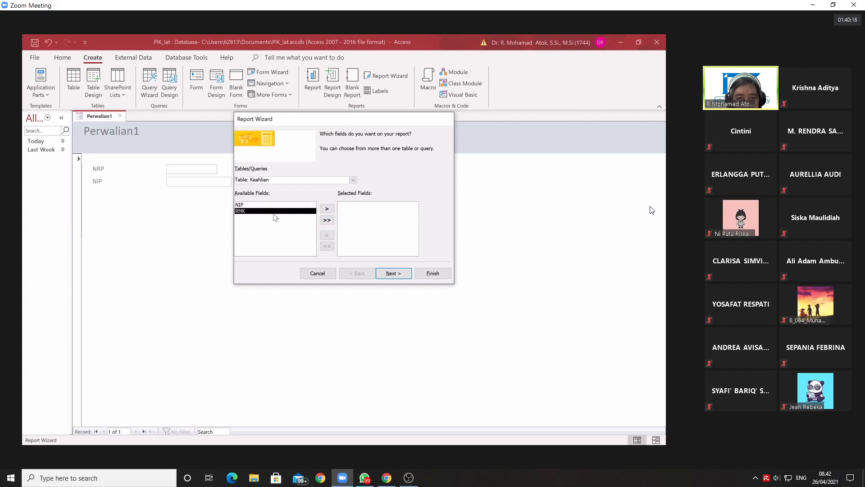
left_click(328, 210)
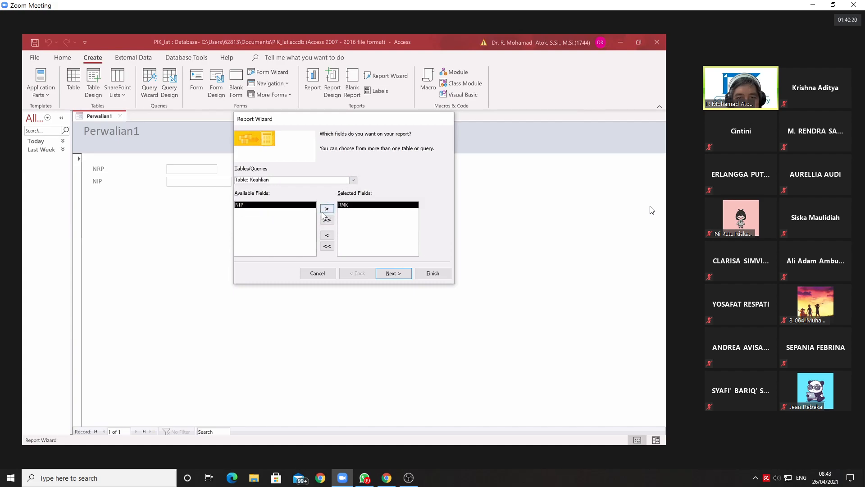
left_click(327, 210)
- Add the Nama field from the Dosen table to the report's fields
left_click(352, 180)
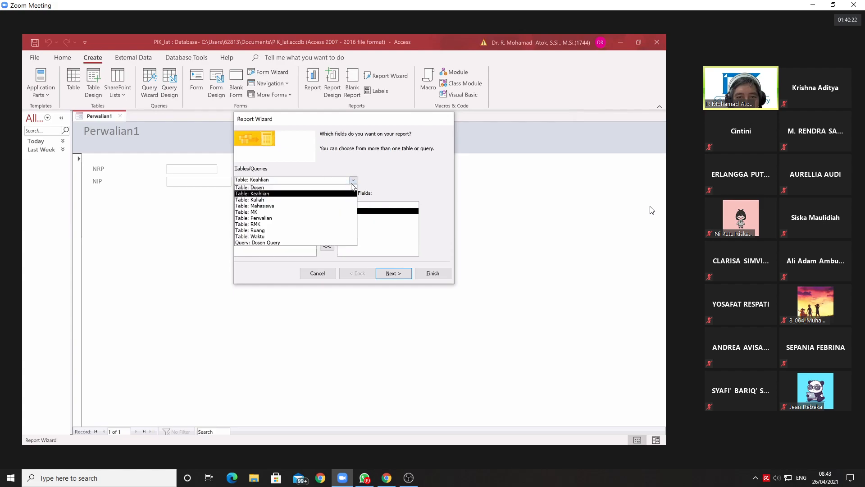
left_click(297, 188)
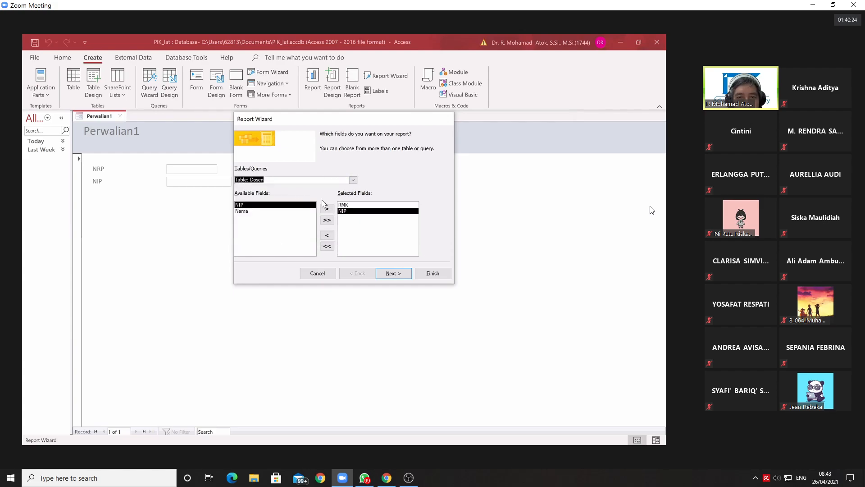
left_click(284, 211)
left_click(327, 209)
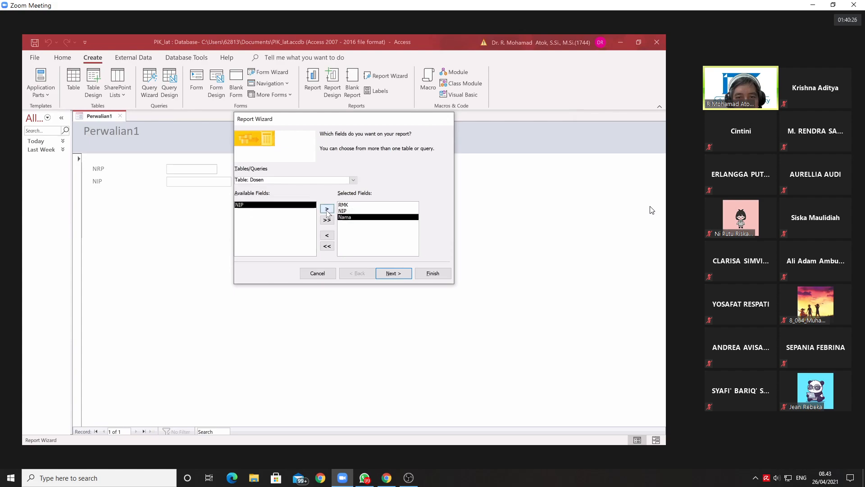
- Add the Nama field from the MK table to the report's fields
left_click(352, 180)
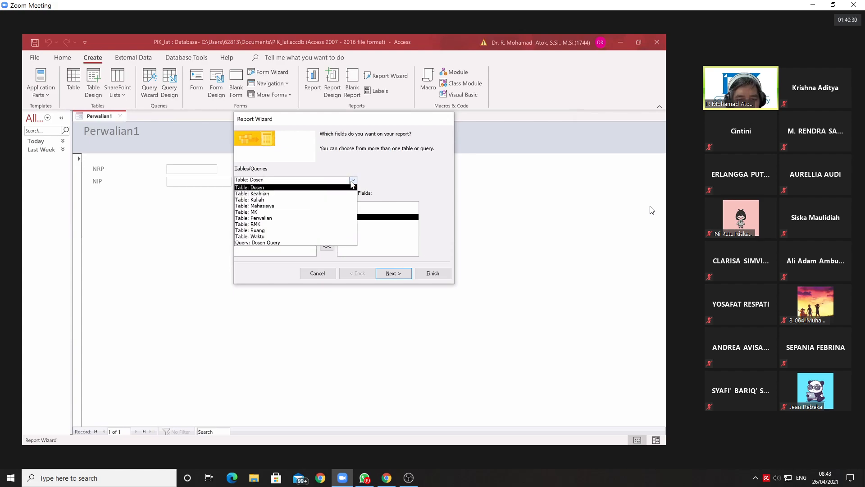
left_click(352, 182)
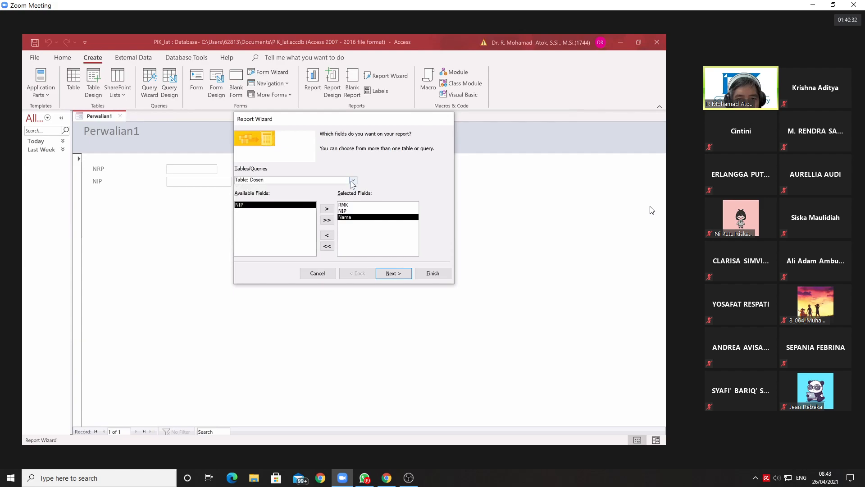
left_click(352, 181)
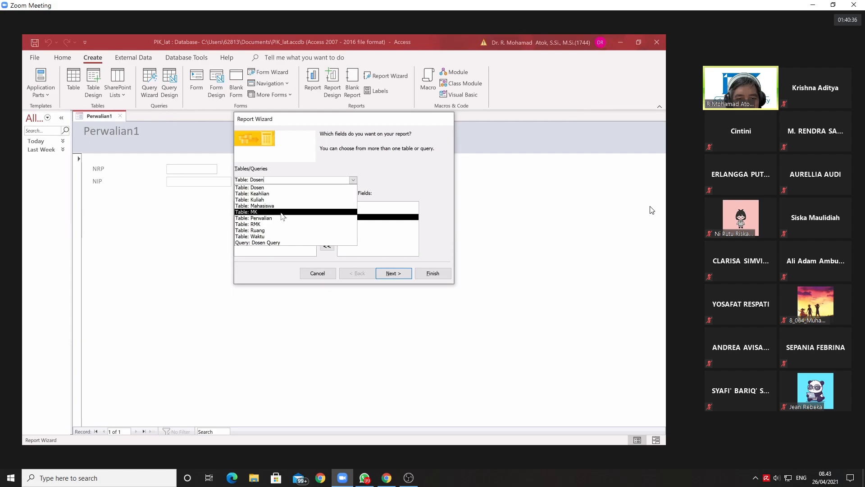
left_click(282, 213)
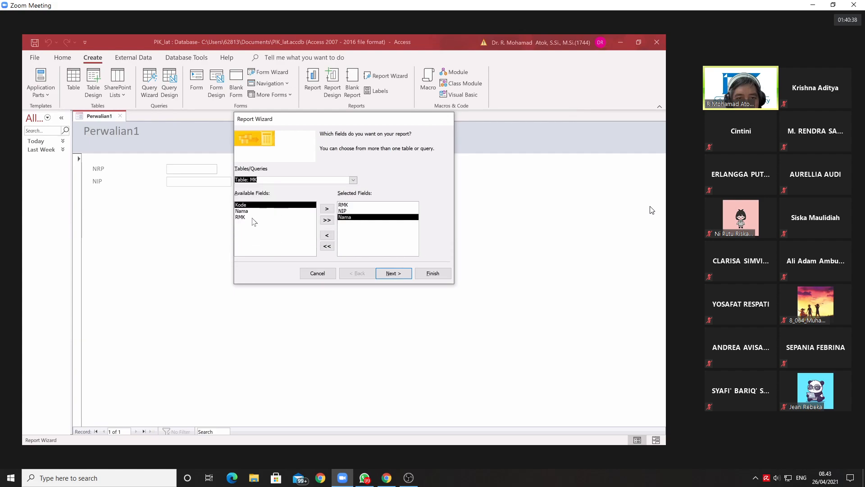
left_click(247, 212)
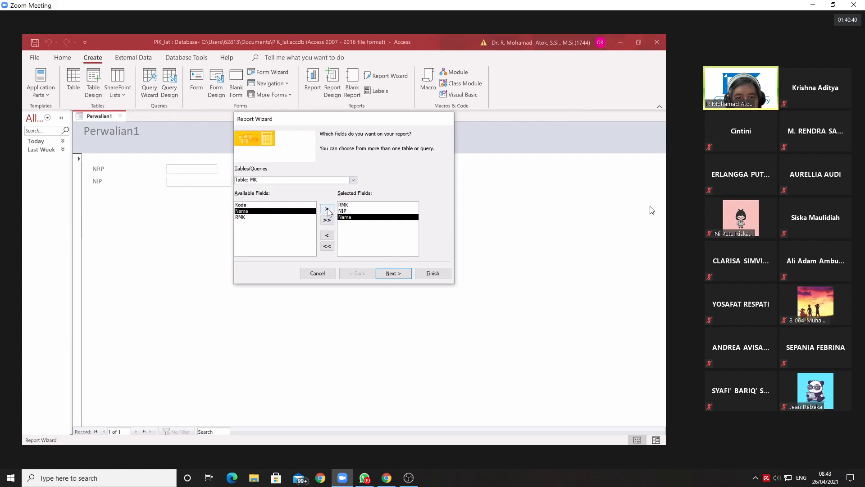
left_click(328, 208)
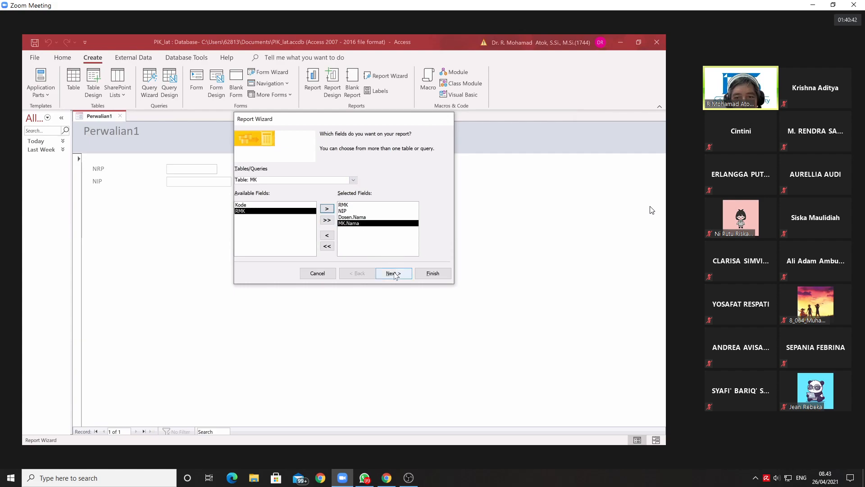
- Group the report by RMK and continue to the sort order settings
left_click(395, 274)
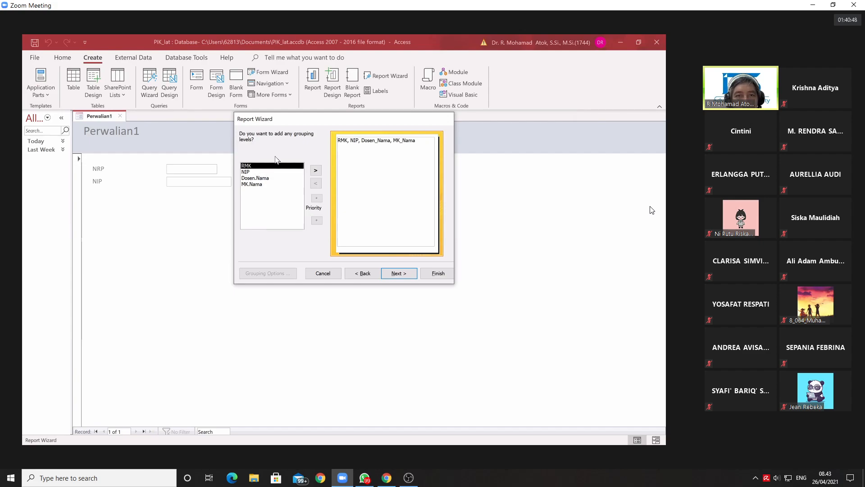
left_click_drag(277, 119, 162, 113)
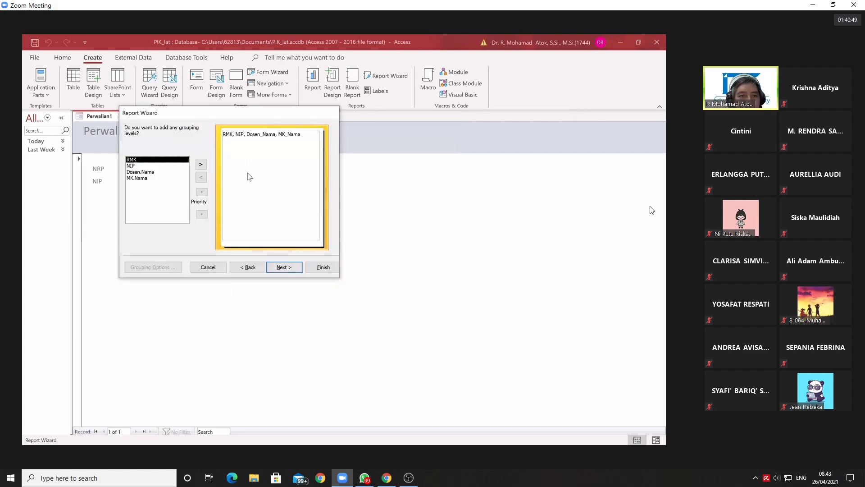
left_click(201, 165)
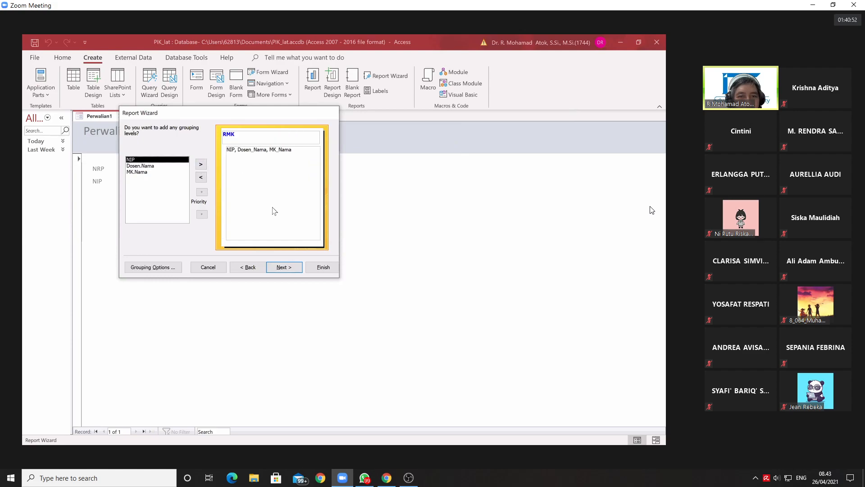
left_click(284, 267)
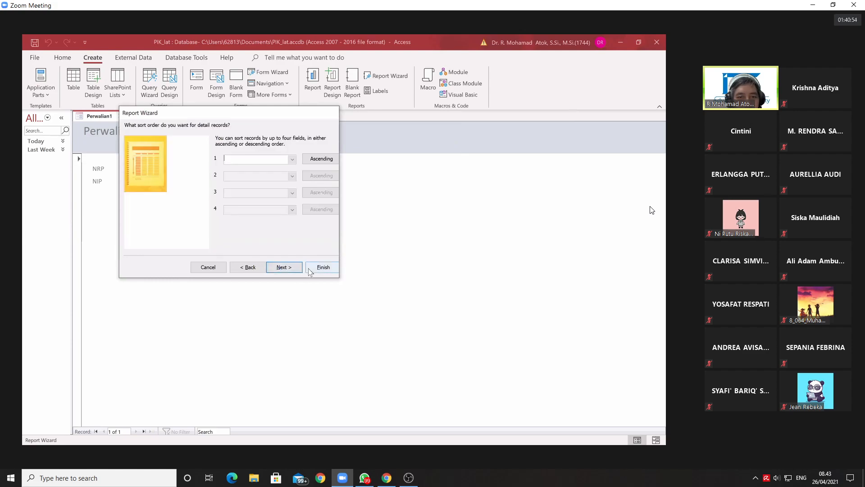
- Sort the detail records by NIP ascending and choose the Outline layout in portrait orientation
left_click(293, 158)
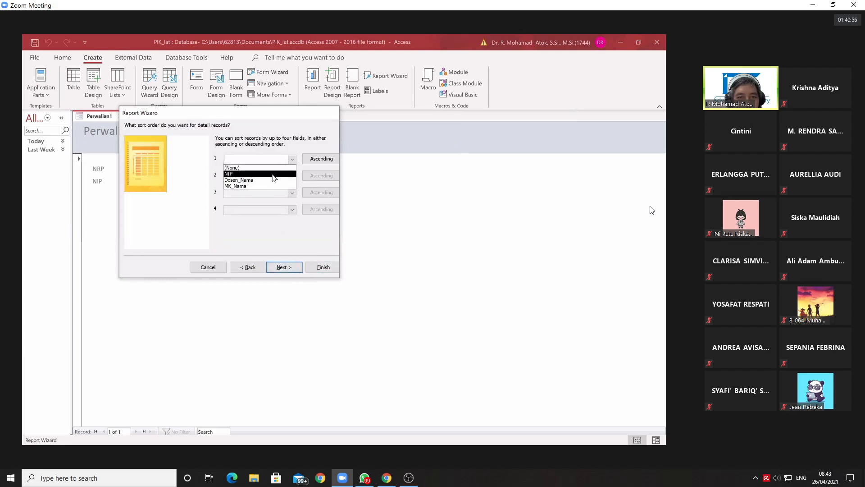
left_click(274, 172)
left_click(285, 268)
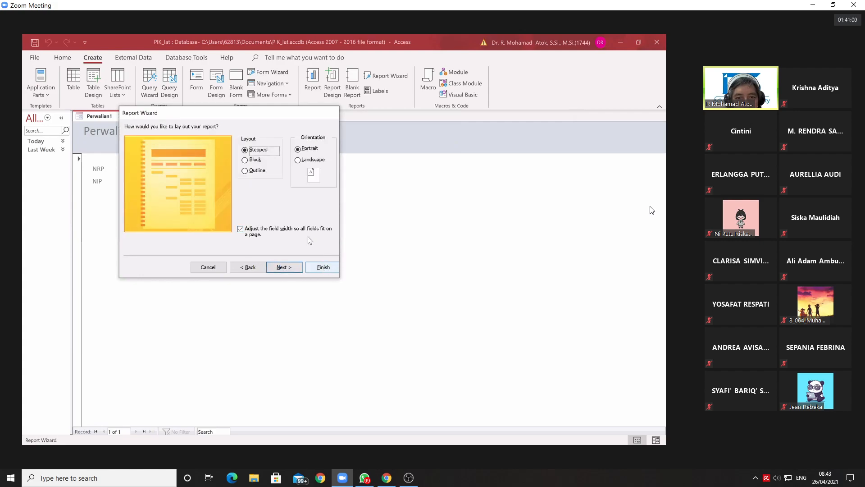
left_click(255, 160)
left_click(259, 170)
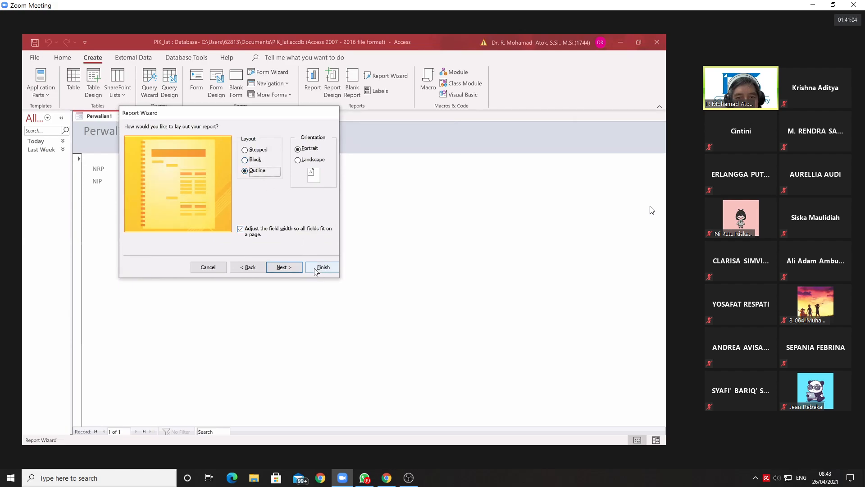
- Finish the report with the title Dosen and review its print preview down to the page footer
left_click(299, 267)
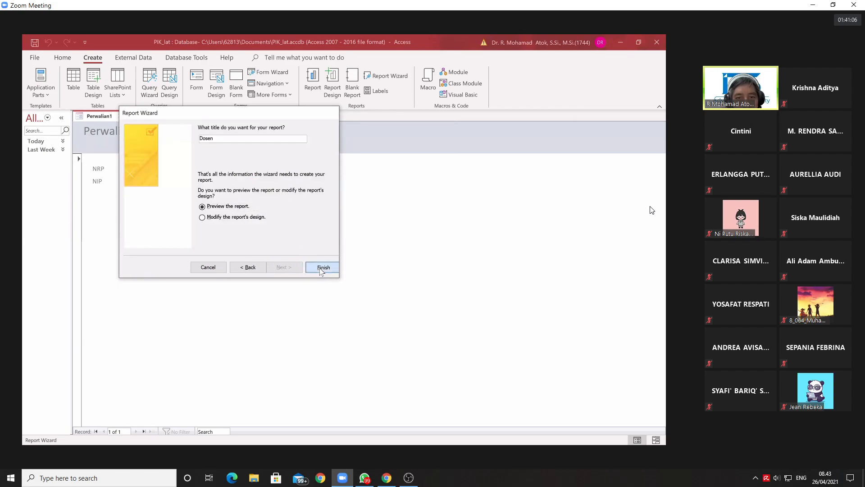
left_click(322, 268)
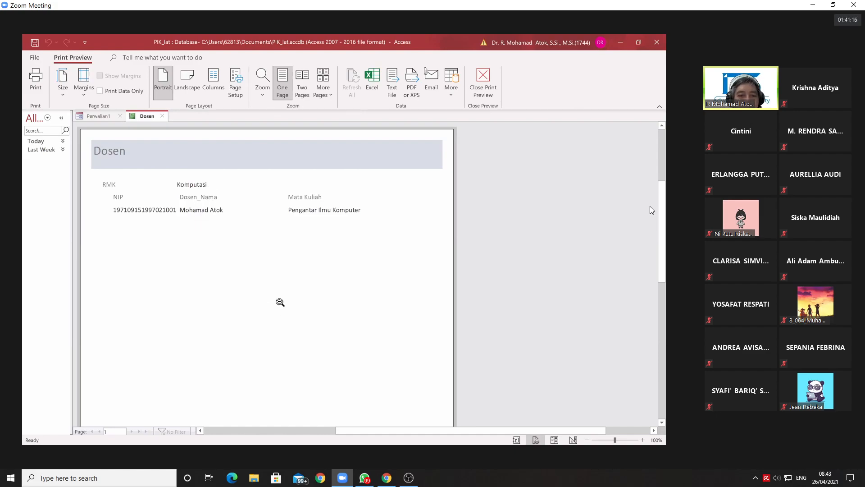
scroll(279, 301, "down", 10)
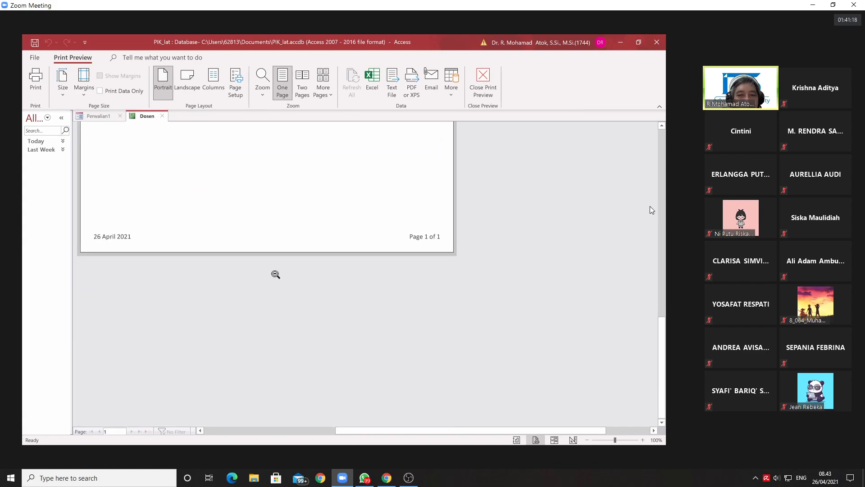
scroll(274, 274, "up", 10)
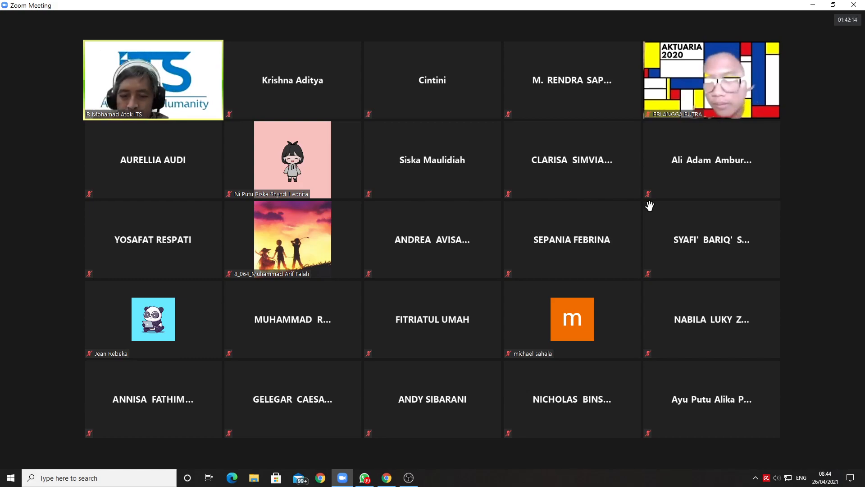
- Switch to the OBS recording window
left_click(410, 479)
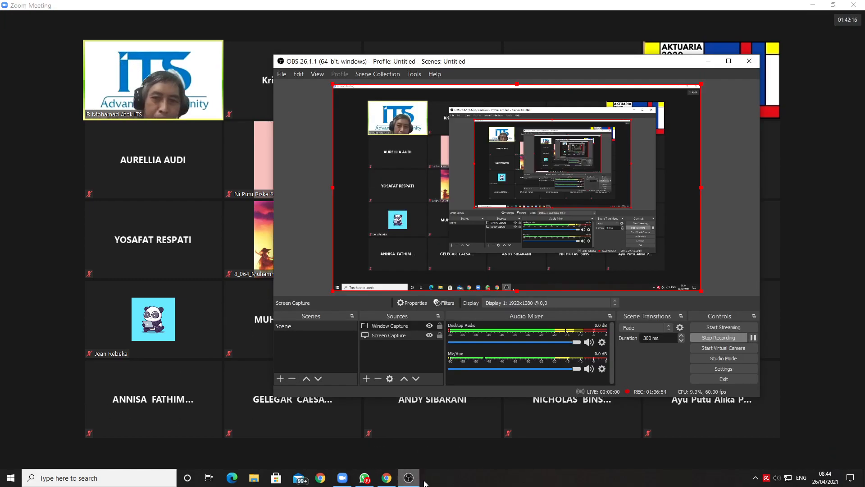